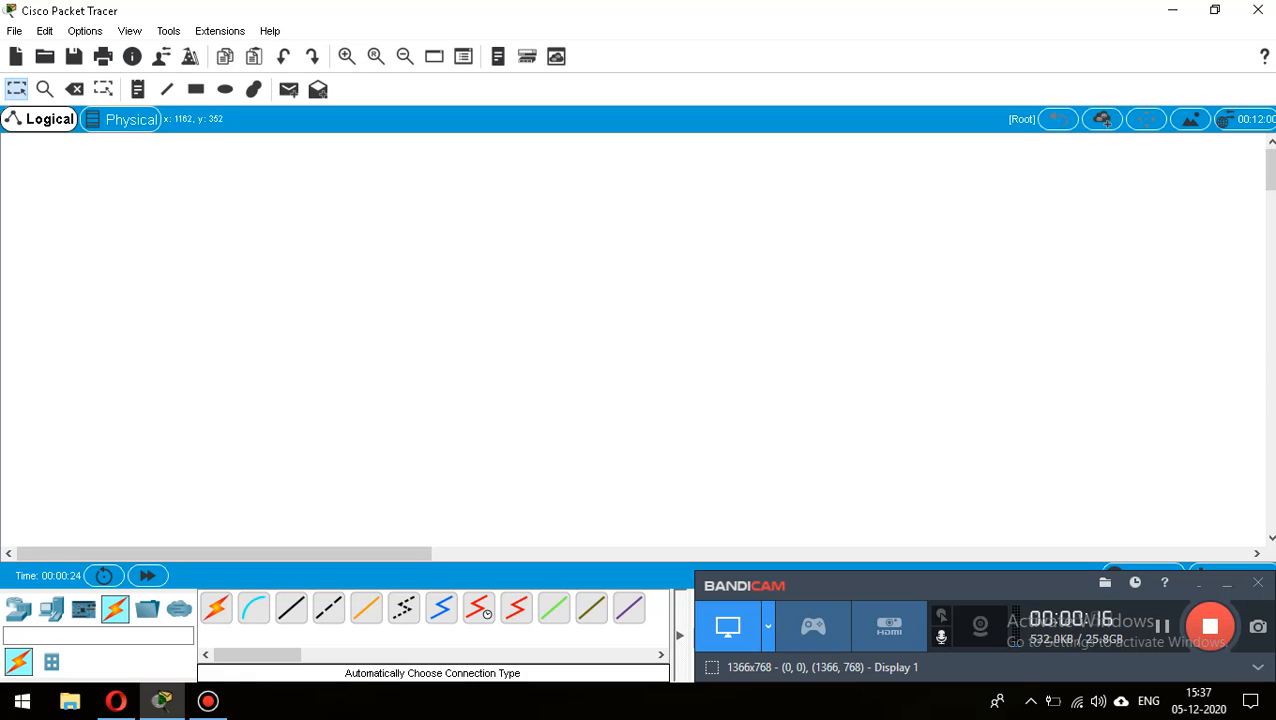
Place a PC in the workspace's upper-left area and a 2911 router near its centre.
{"action": "left_click", "coordinate": [1227, 582]}
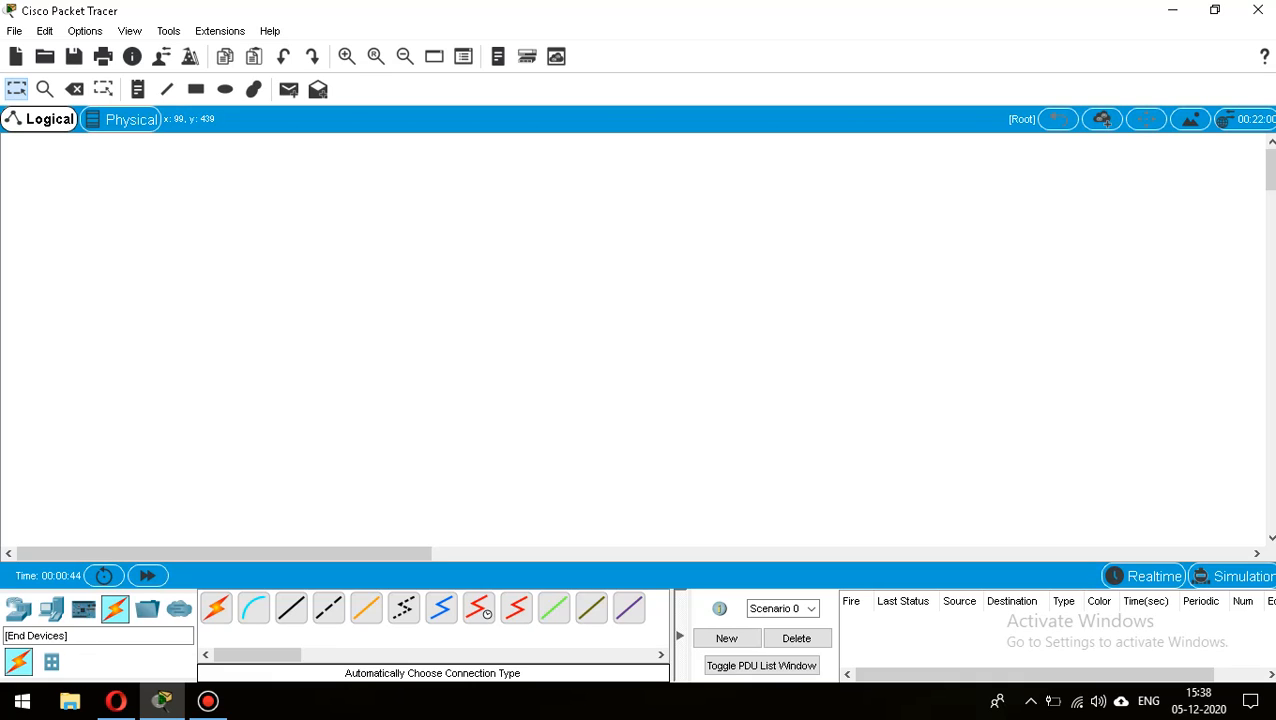
{"action": "left_click", "coordinate": [51, 608]}
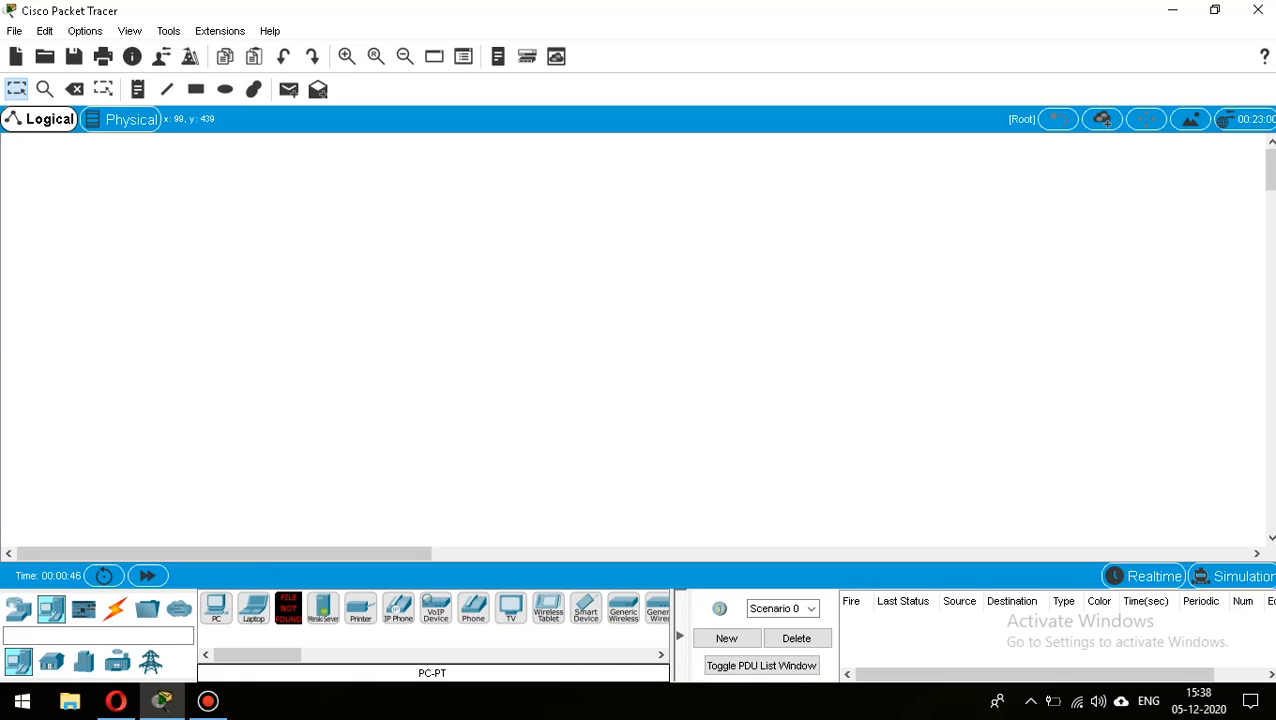
{"action": "left_click_drag", "start_coordinate": [216, 608], "coordinate": [160, 200]}
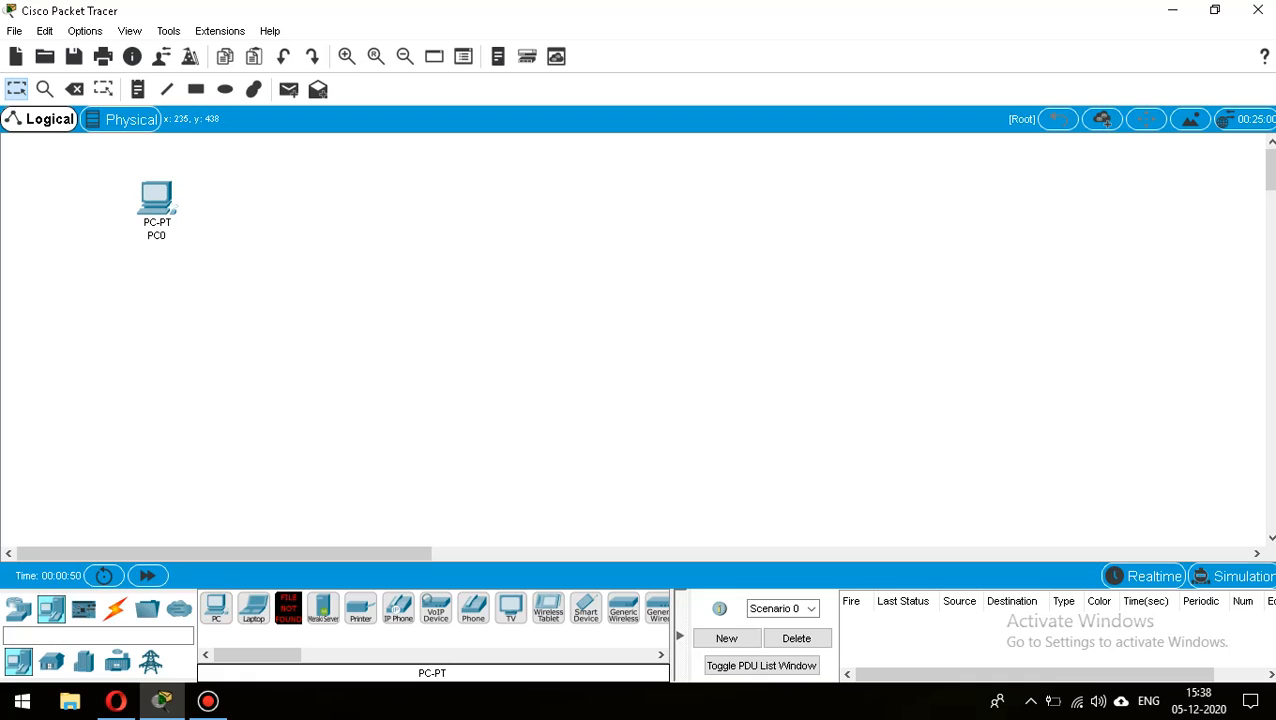
{"action": "left_click", "coordinate": [18, 608]}
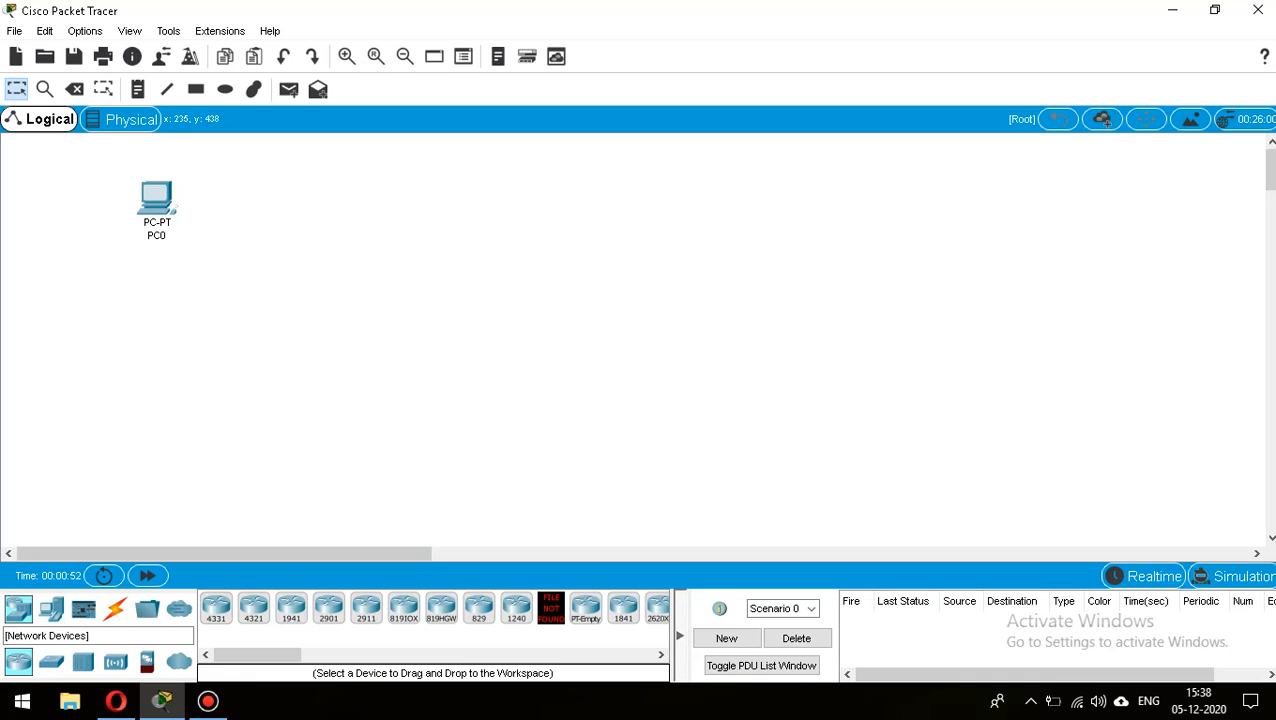
{"action": "left_click", "coordinate": [366, 608]}
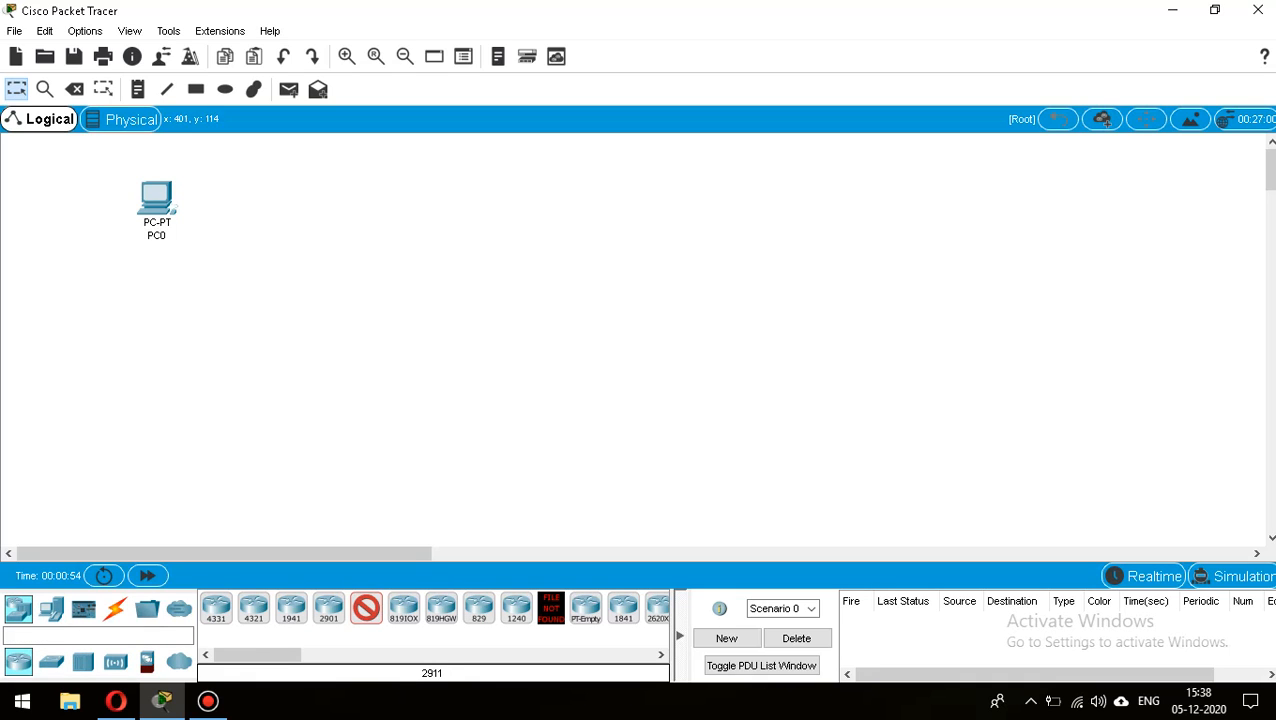
{"action": "left_click", "coordinate": [580, 320]}
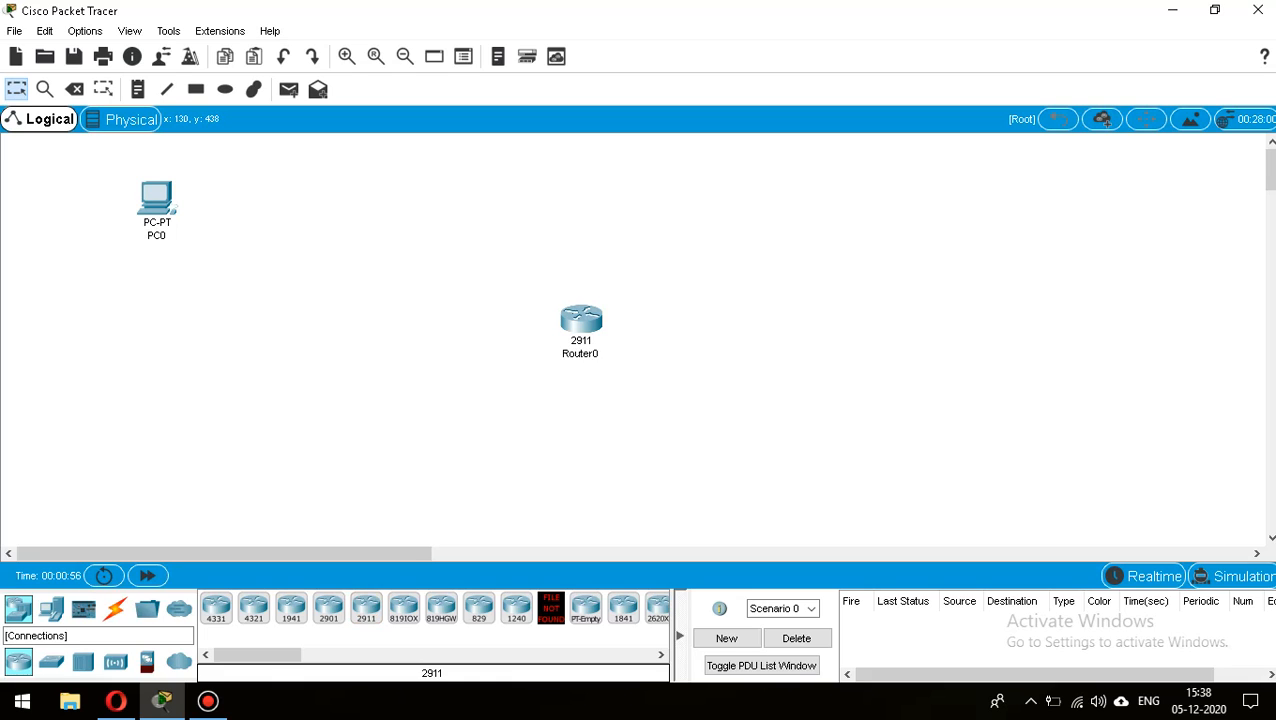
Add a 2960 switch between the PC and the router, and a second 2911 router to the right of the first.
{"action": "left_click", "coordinate": [51, 661]}
{"action": "left_click", "coordinate": [216, 608]}
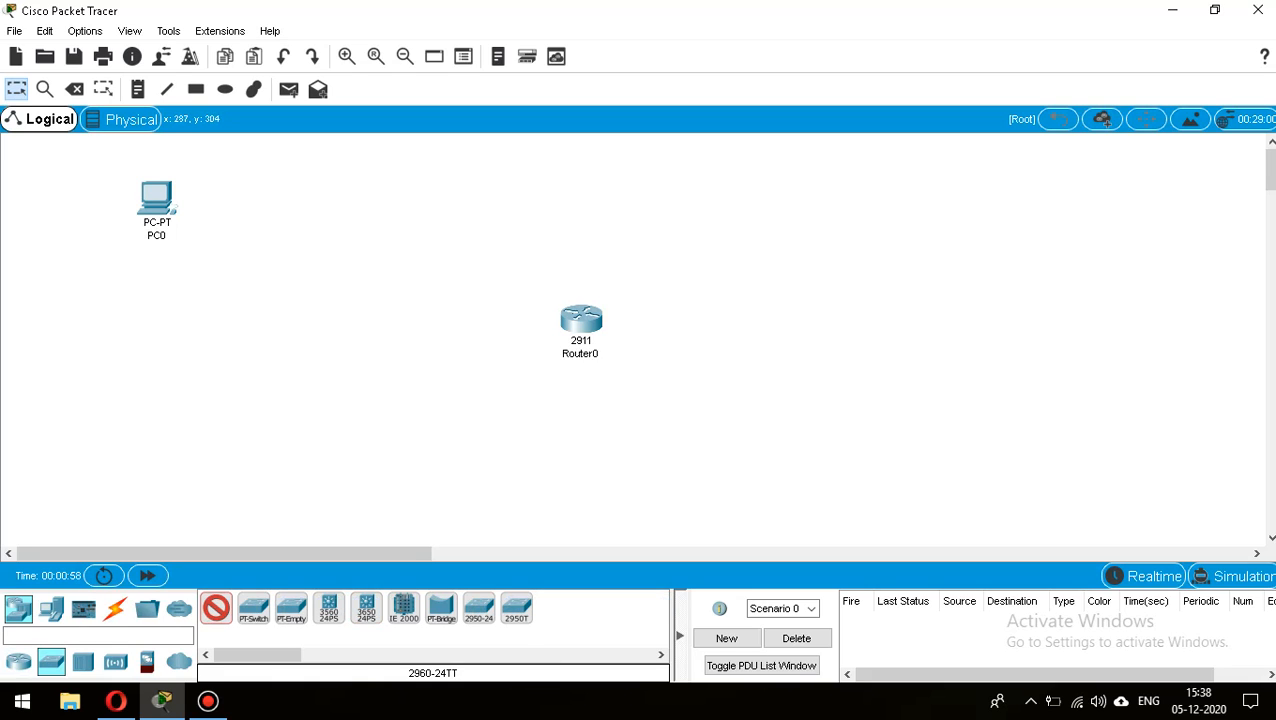
{"action": "left_click", "coordinate": [352, 235]}
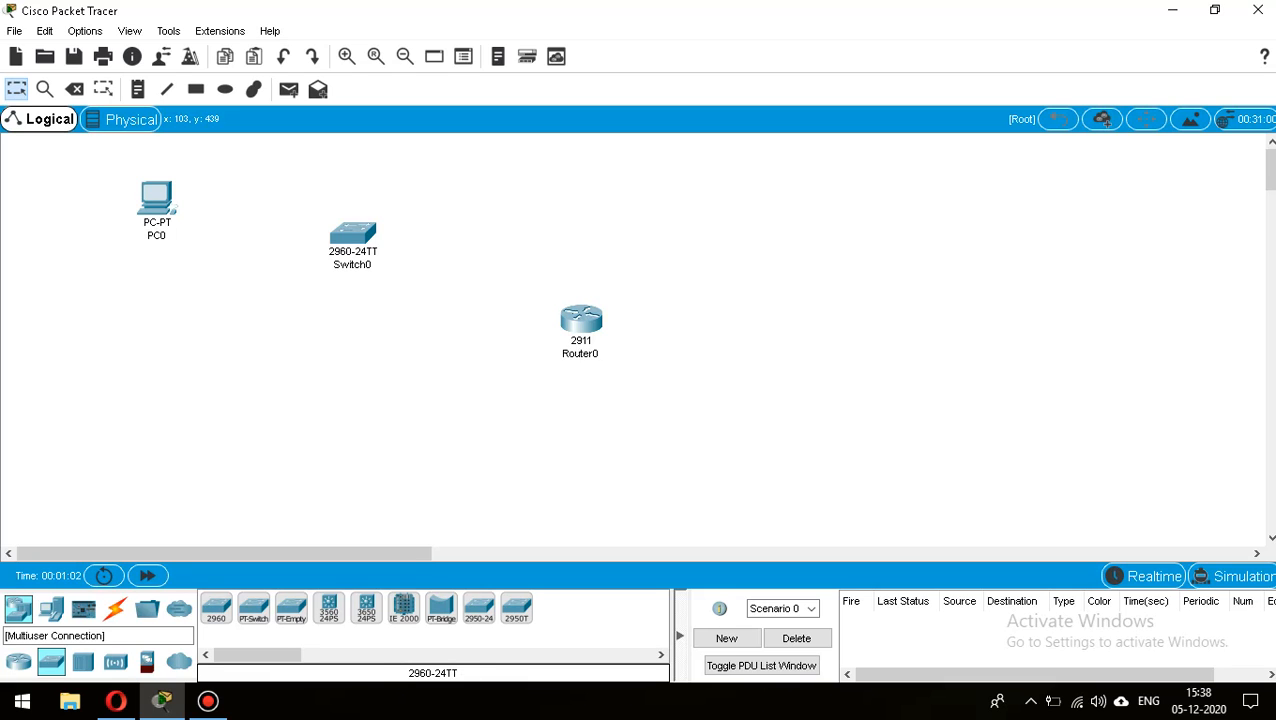
{"action": "left_click", "coordinate": [18, 661]}
{"action": "left_click", "coordinate": [366, 607]}
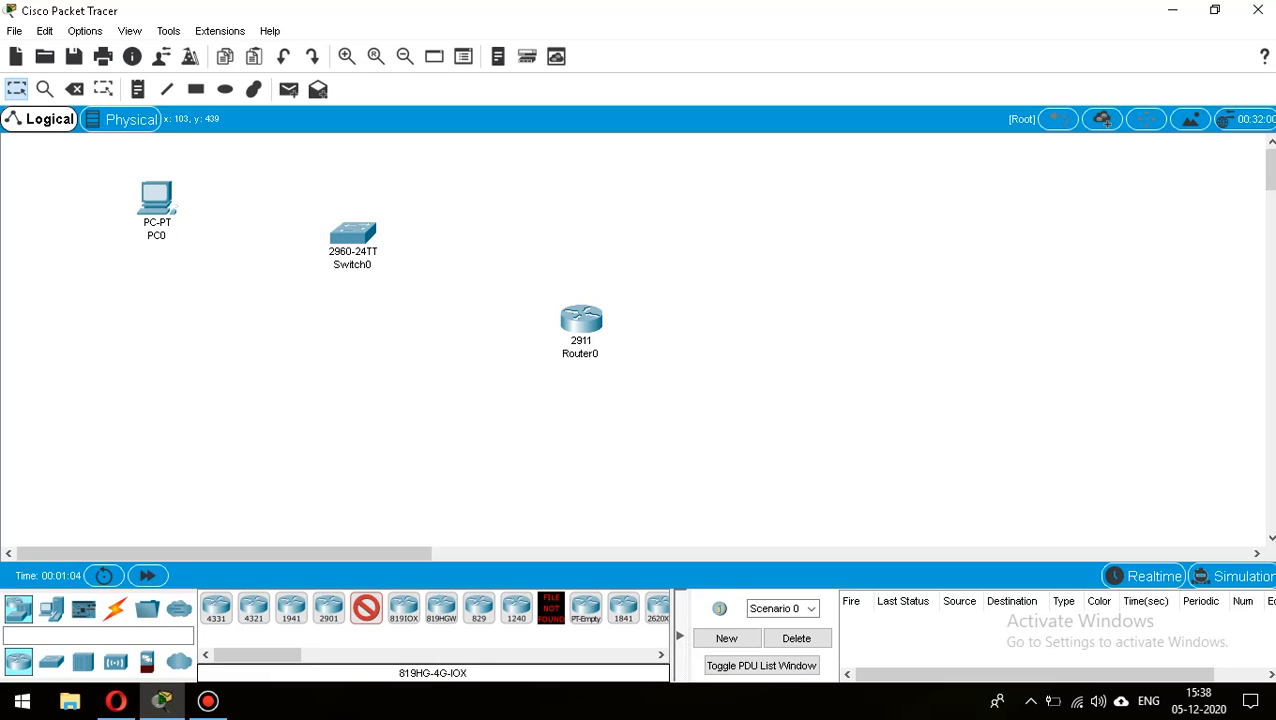
{"action": "left_click", "coordinate": [817, 323]}
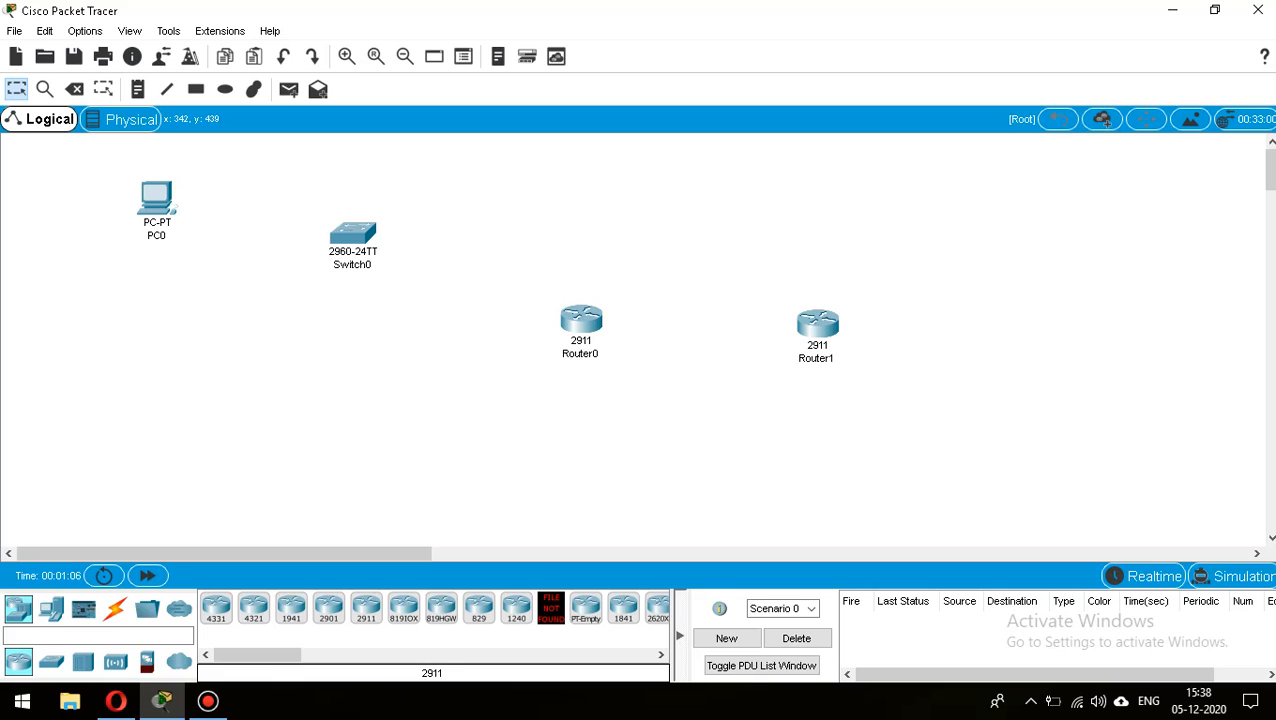
Place a Server-PT device to the right of the second router.
{"action": "left_click", "coordinate": [52, 608]}
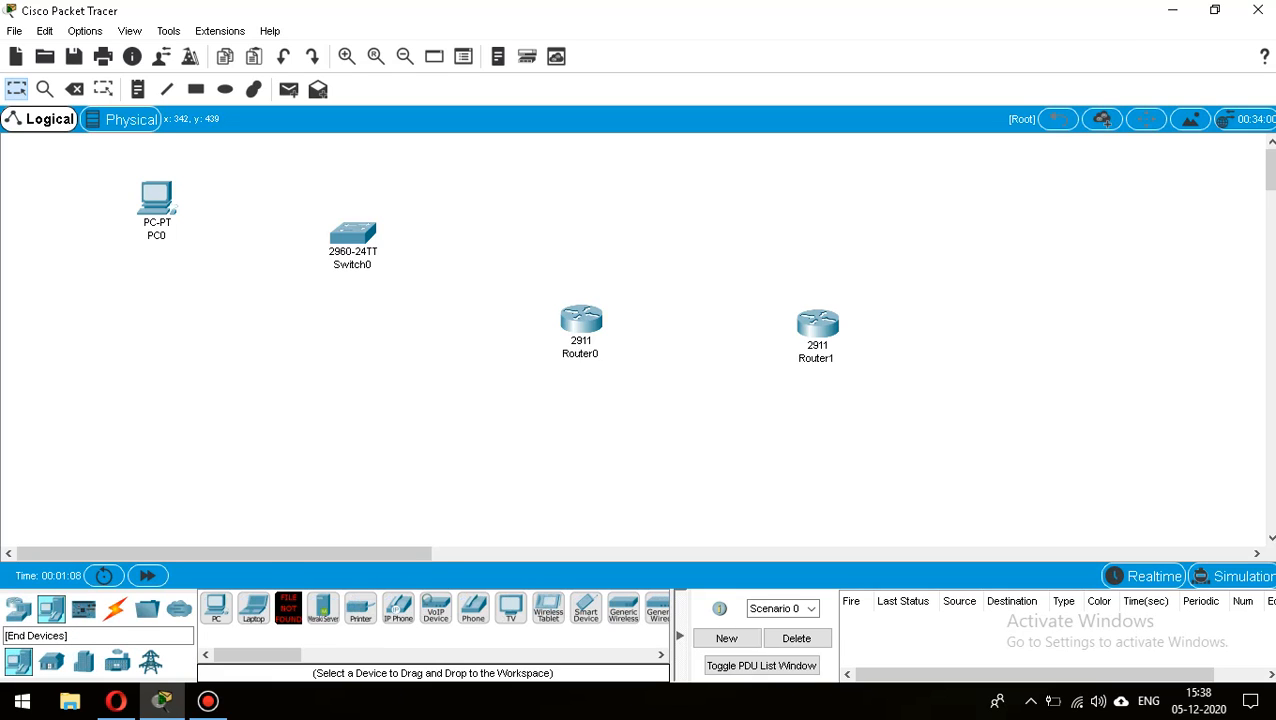
{"action": "left_click", "coordinate": [288, 607]}
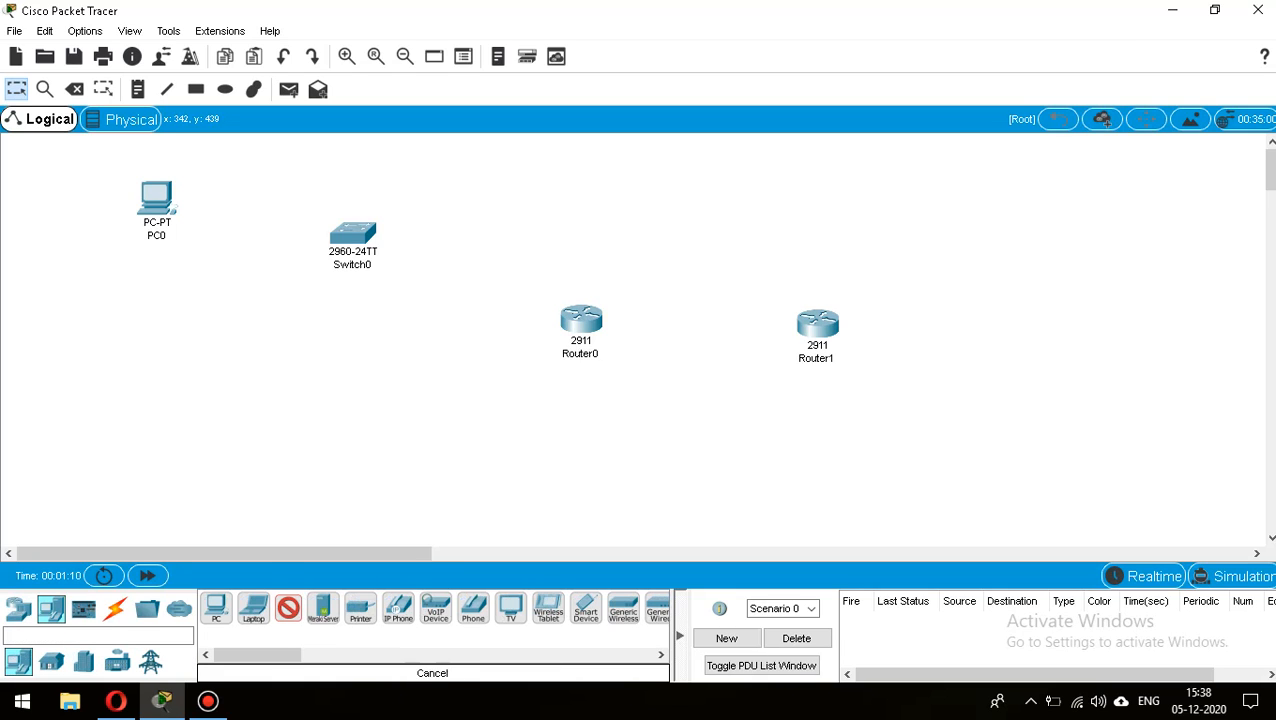
{"action": "left_click", "coordinate": [1036, 328]}
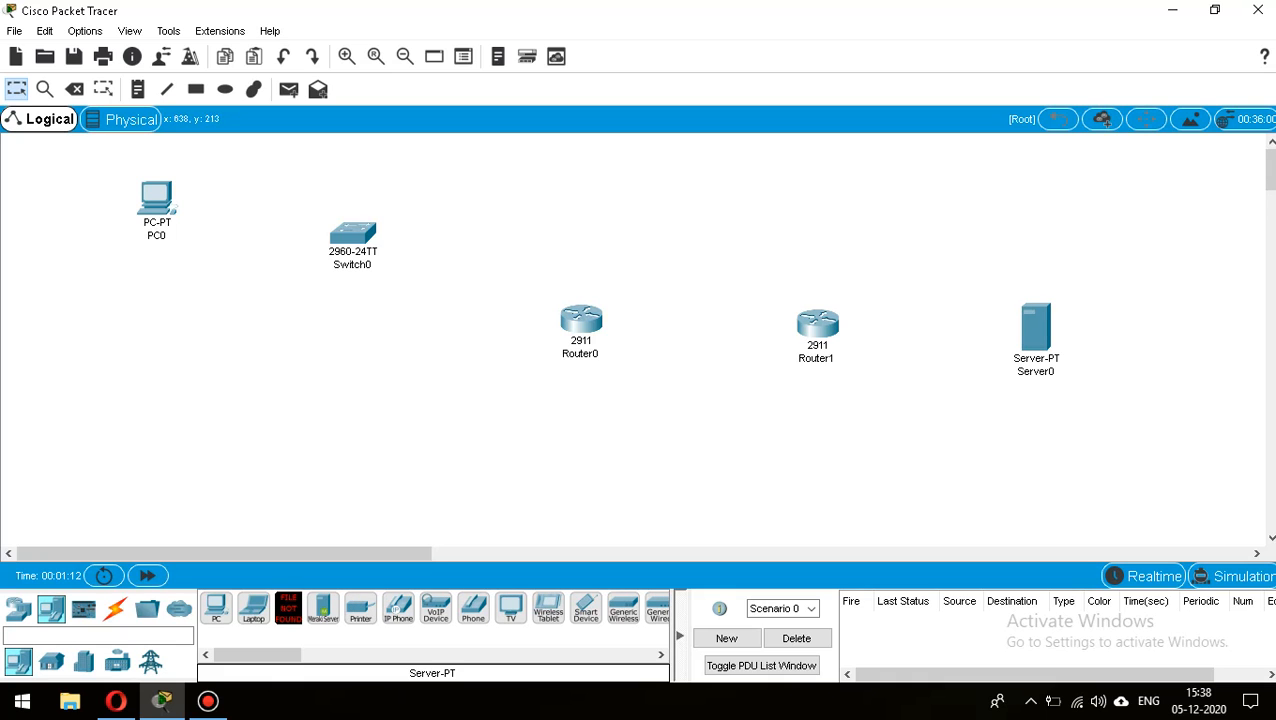
Install an HWIC-2T serial module in the second expansion slot of Router0.
{"action": "left_click", "coordinate": [581, 320]}
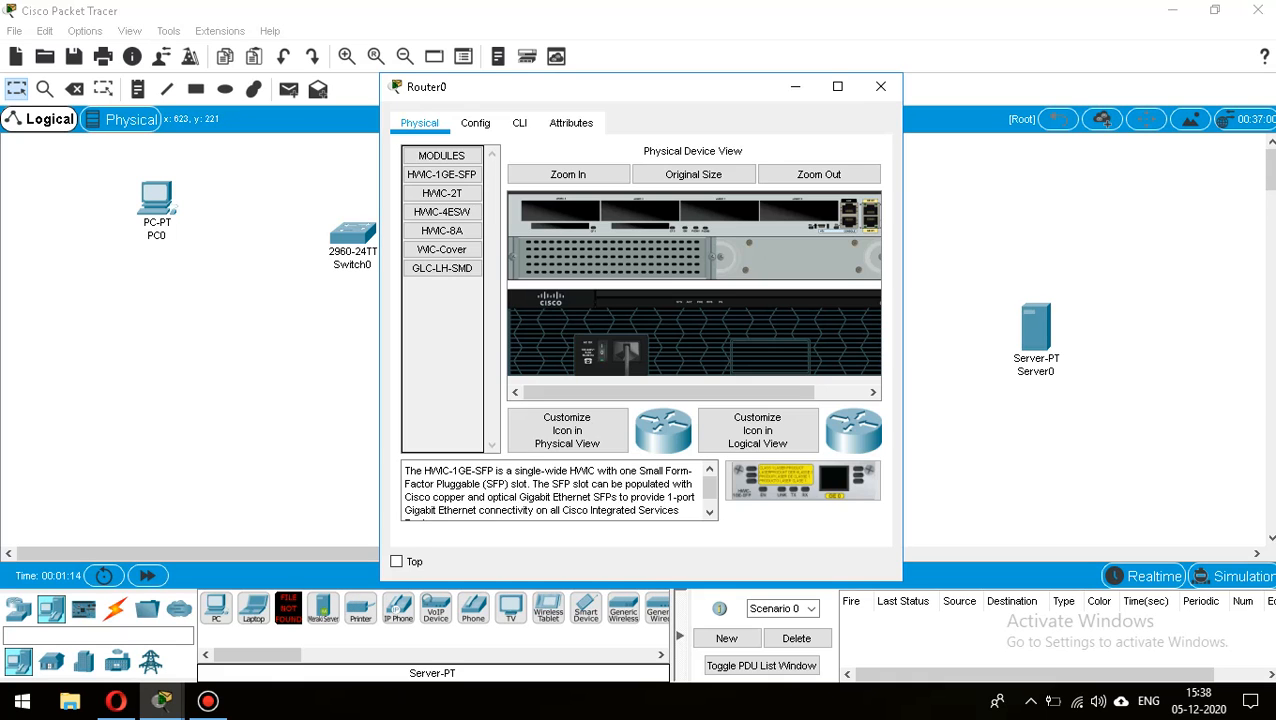
{"action": "left_click", "coordinate": [442, 193]}
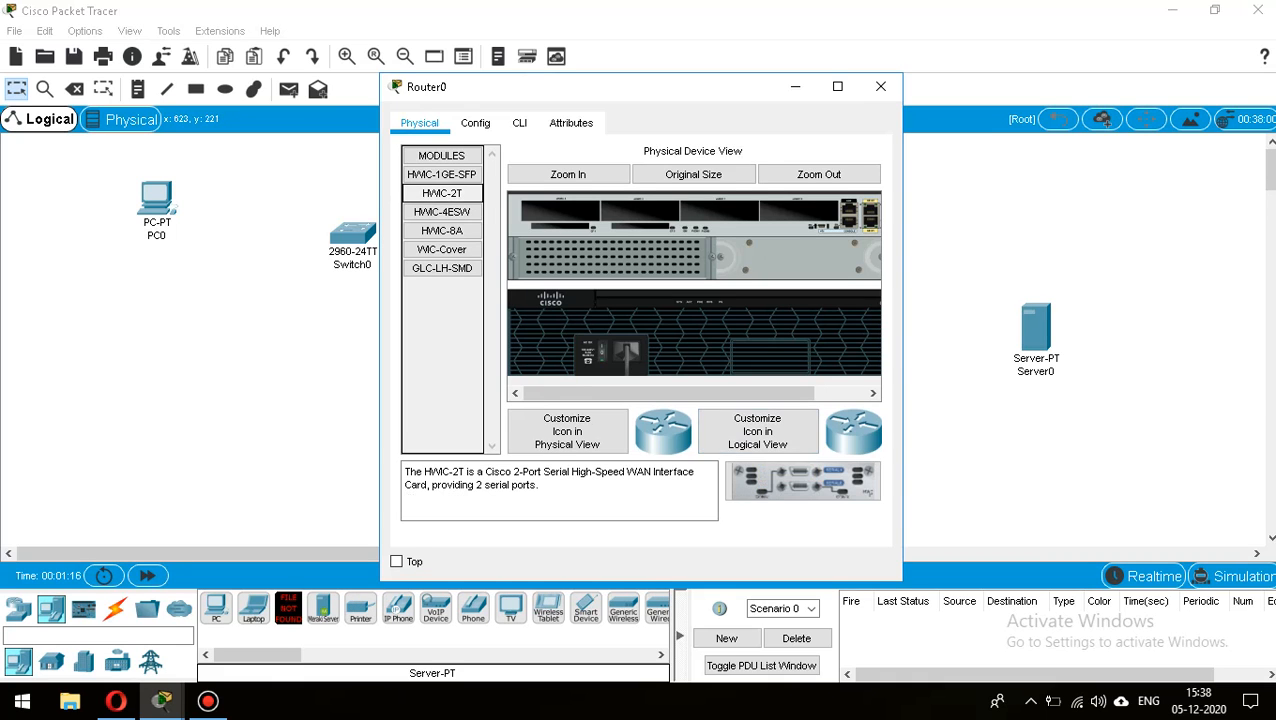
{"action": "left_click_drag", "start_coordinate": [803, 481], "coordinate": [644, 210]}
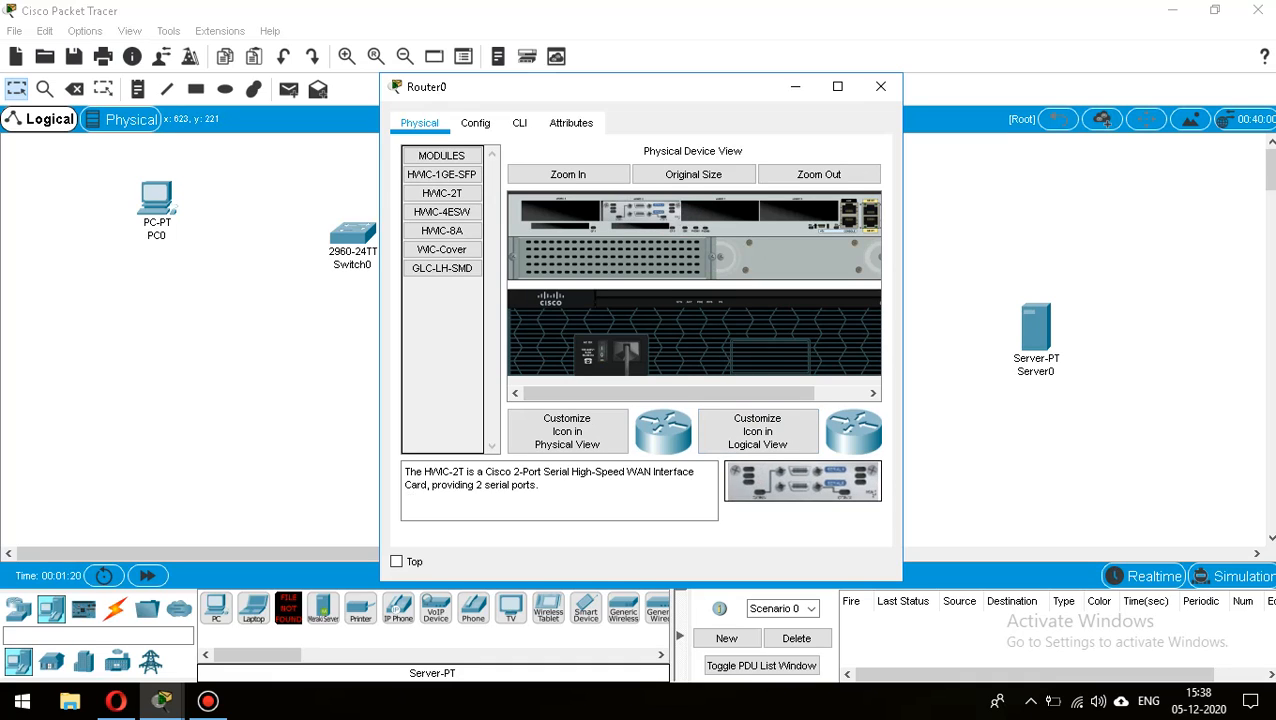
{"action": "left_click", "coordinate": [881, 86]}
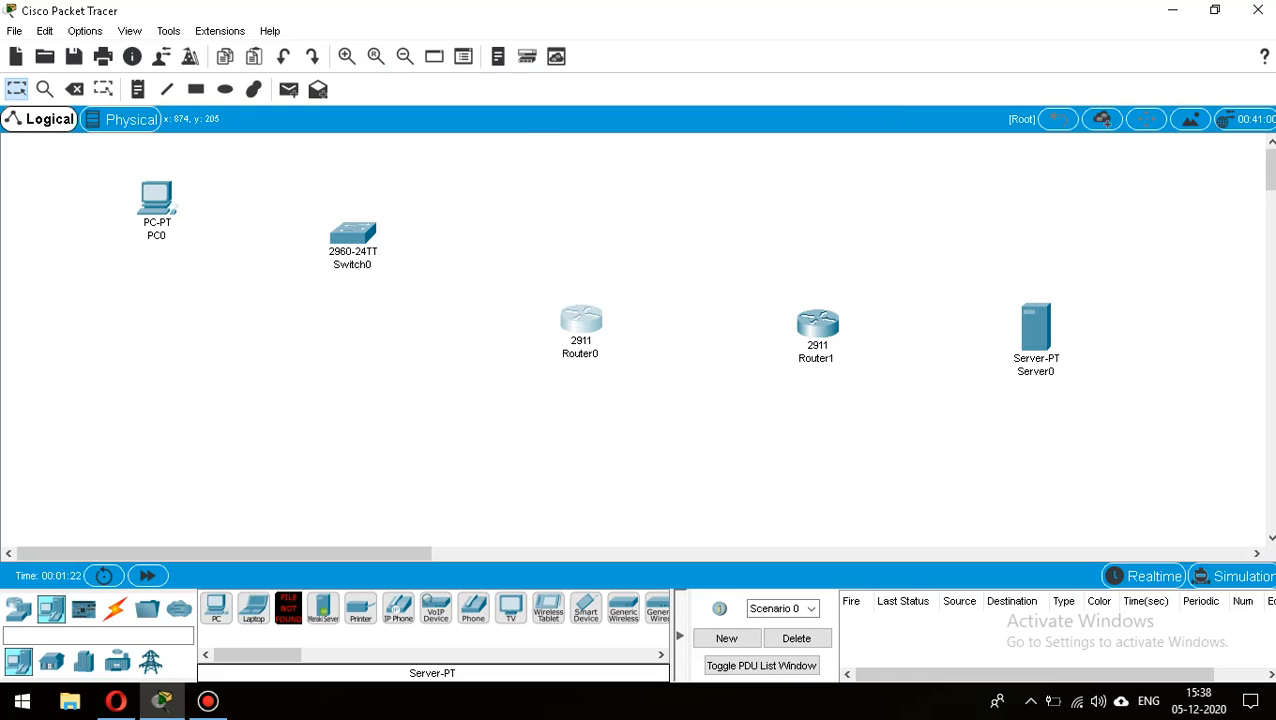
Install an HWIC-1GE-SFP module in the second expansion slot of Router1.
{"action": "left_click", "coordinate": [817, 322]}
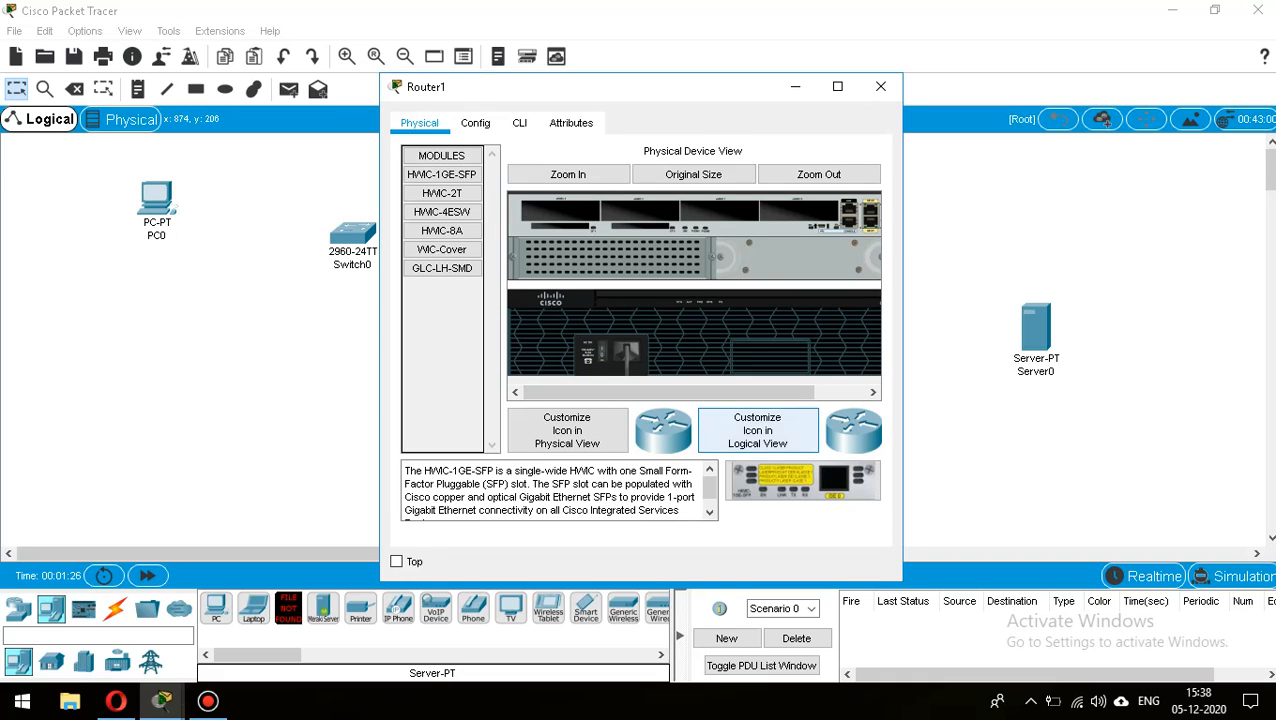
{"action": "left_click_drag", "start_coordinate": [768, 481], "coordinate": [631, 212]}
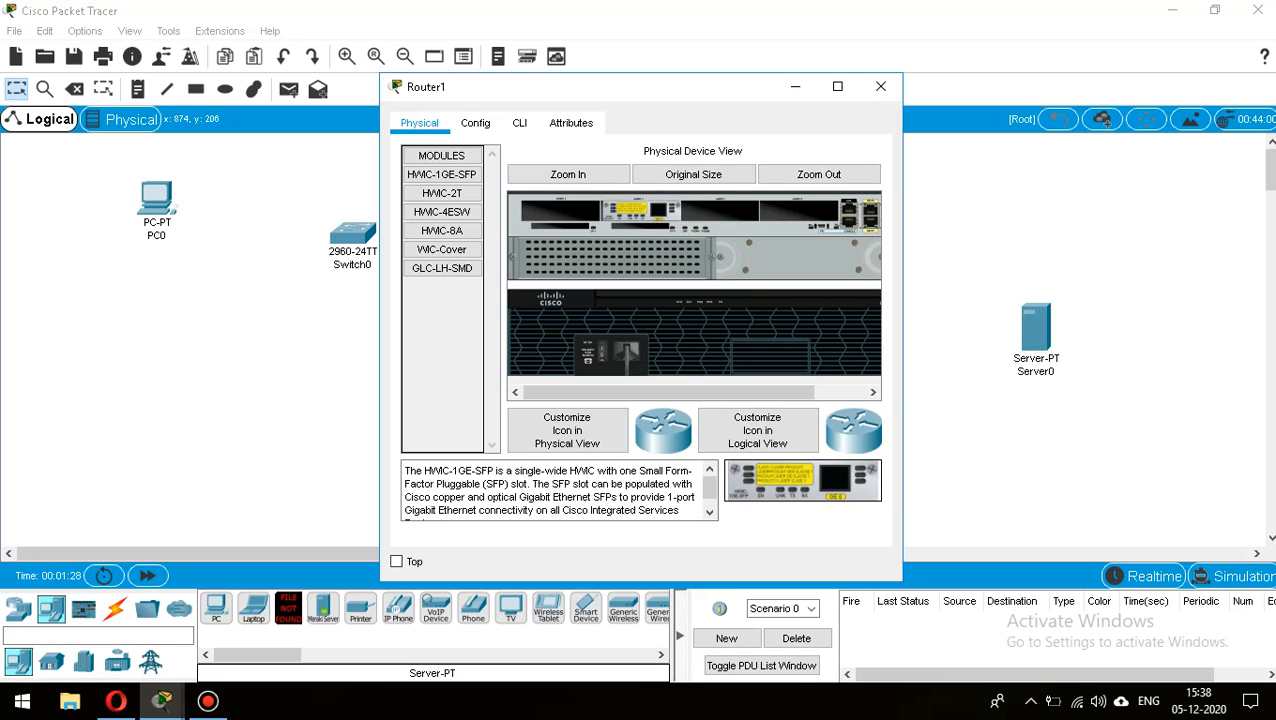
{"action": "left_click", "coordinate": [880, 86]}
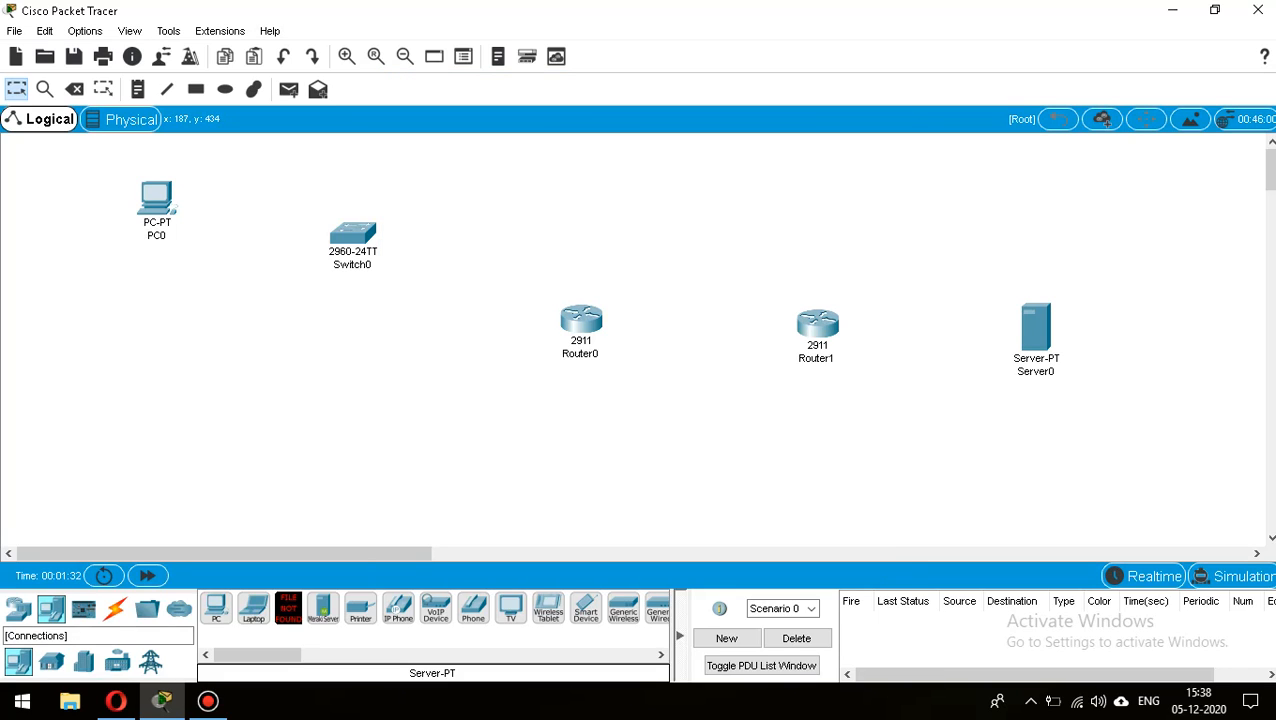
Connect PC0 to Switch0 and Switch0 to Router0 using the automatically chosen connection type.
{"action": "left_click", "coordinate": [116, 609]}
{"action": "left_click", "coordinate": [216, 608]}
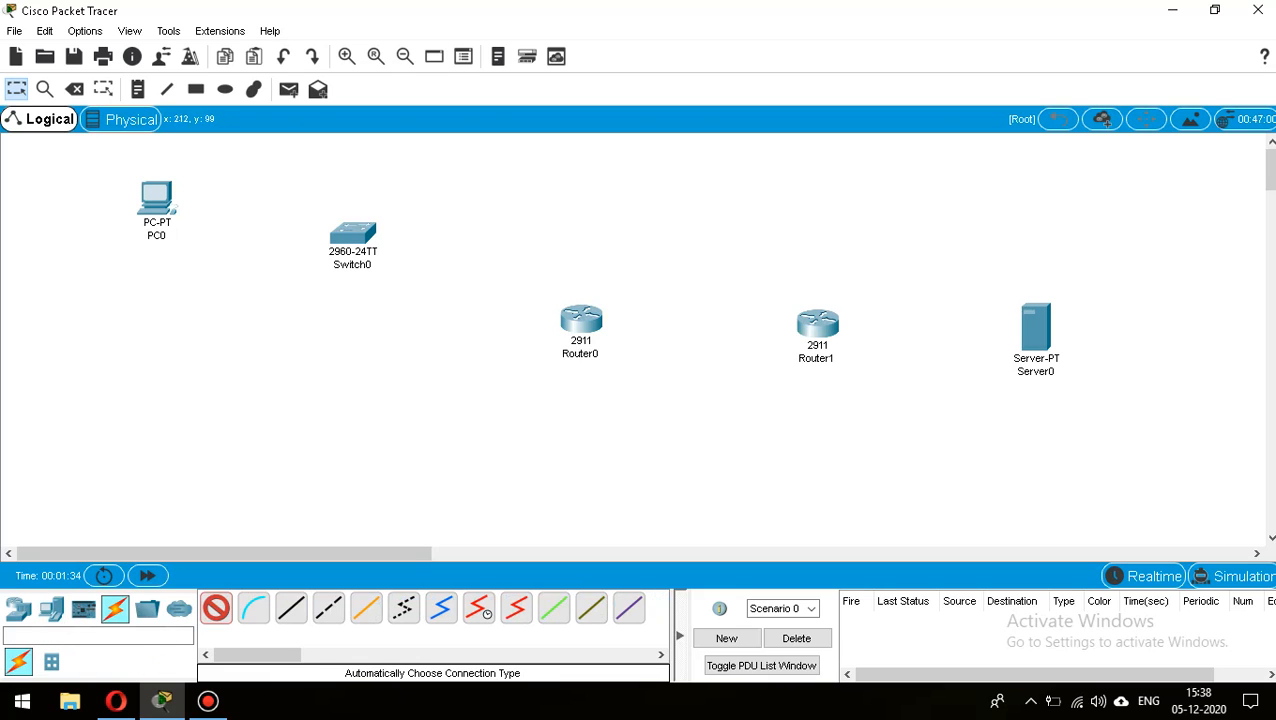
{"action": "left_click", "coordinate": [160, 192]}
{"action": "left_click", "coordinate": [357, 239]}
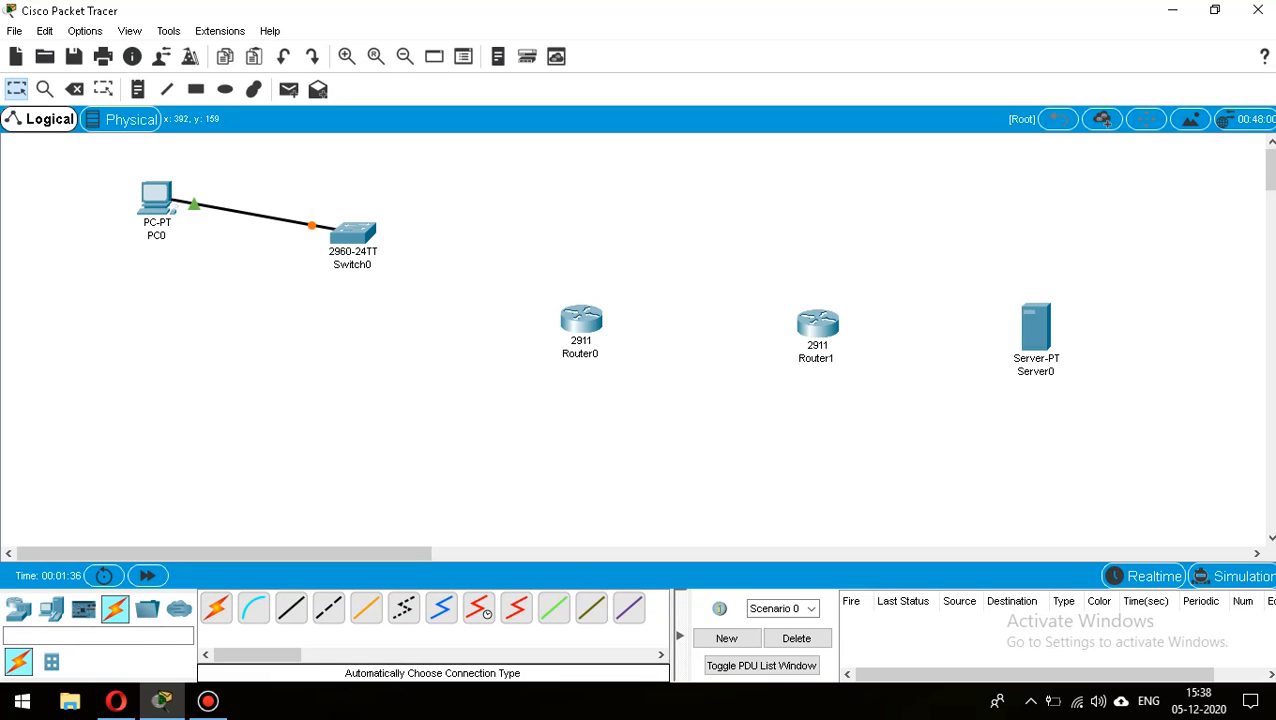
{"action": "left_click", "coordinate": [216, 608]}
{"action": "left_click", "coordinate": [355, 235]}
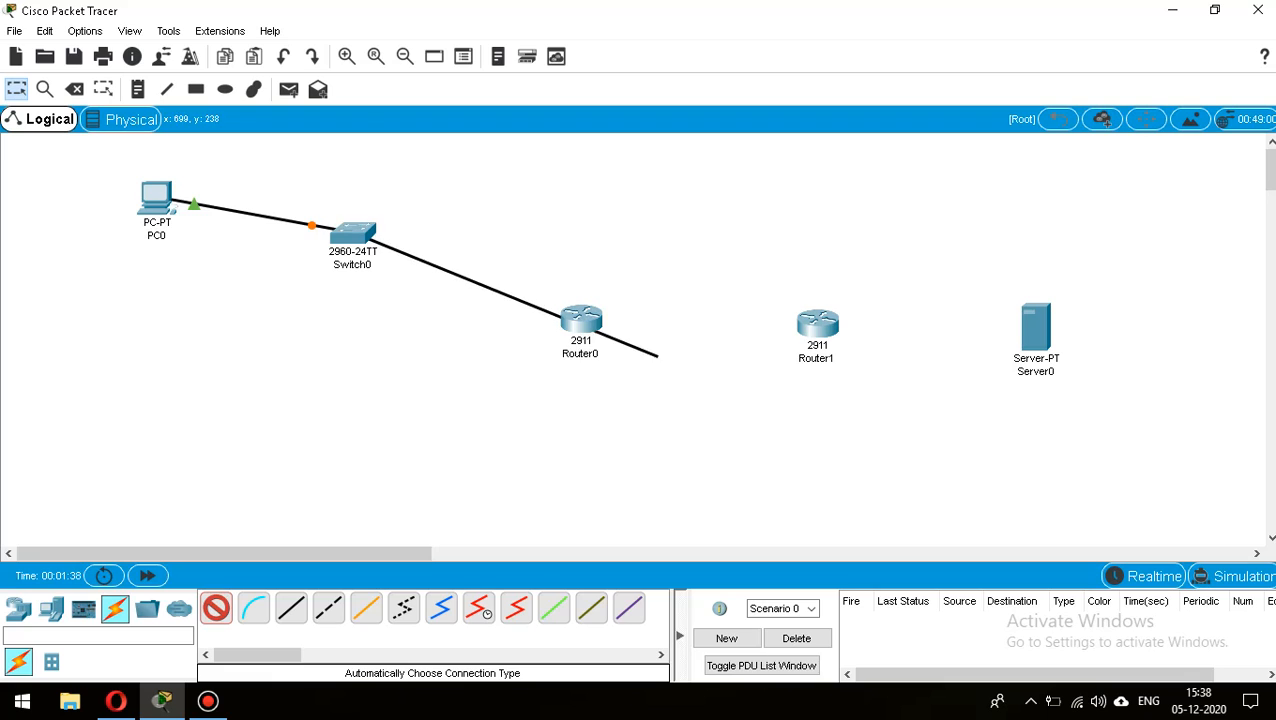
{"action": "left_click", "coordinate": [583, 322]}
Link Router0 to Router1 with an automatically chosen cable, and delete that link.
{"action": "left_click", "coordinate": [216, 608]}
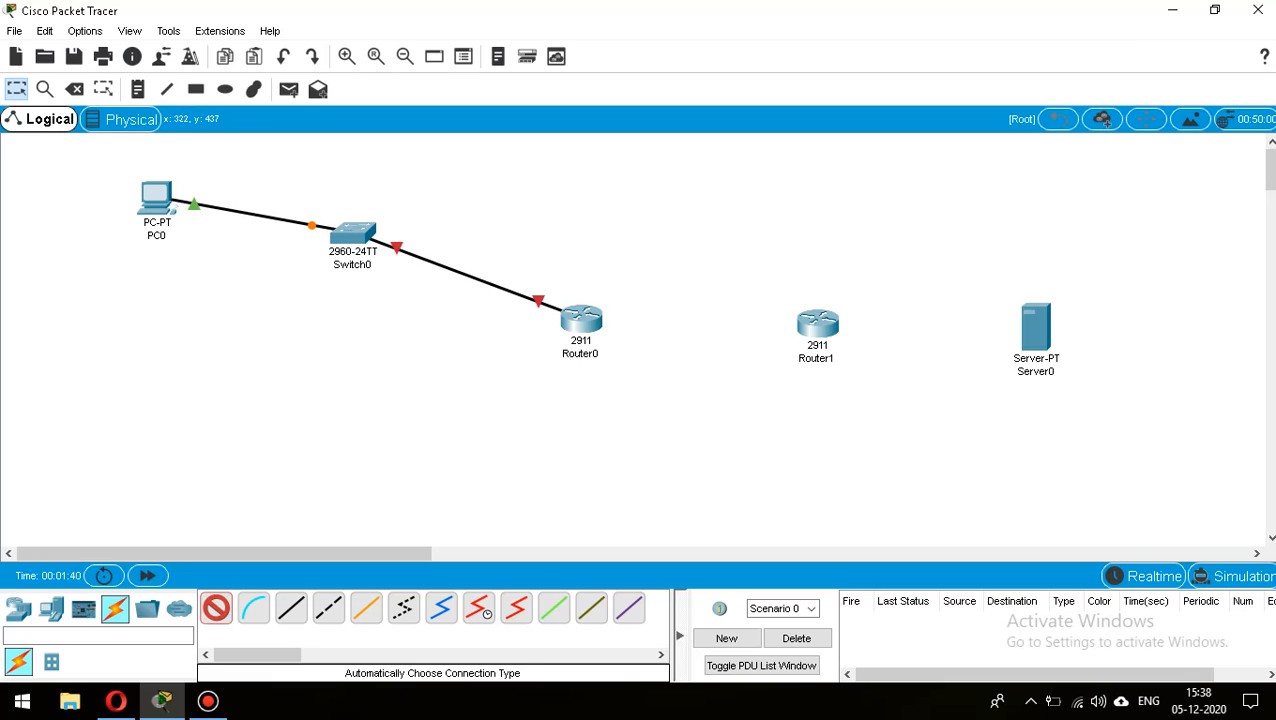
{"action": "left_click", "coordinate": [581, 320]}
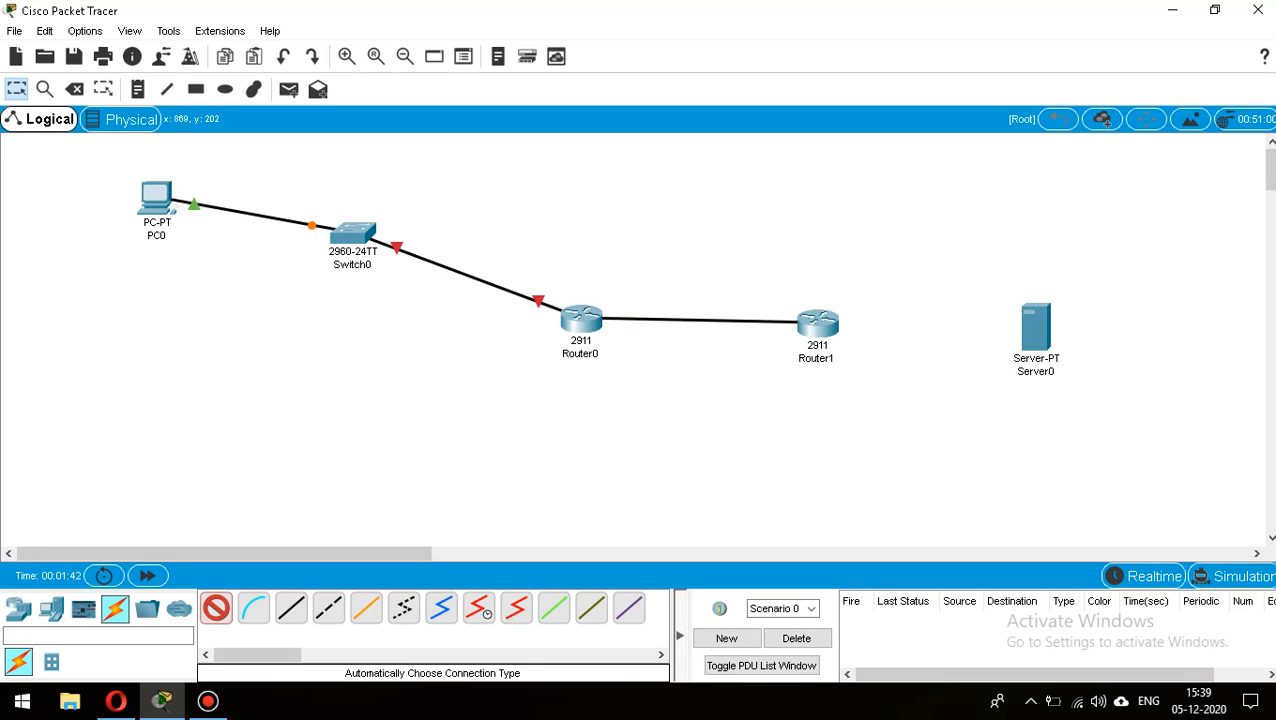
{"action": "left_click", "coordinate": [817, 323]}
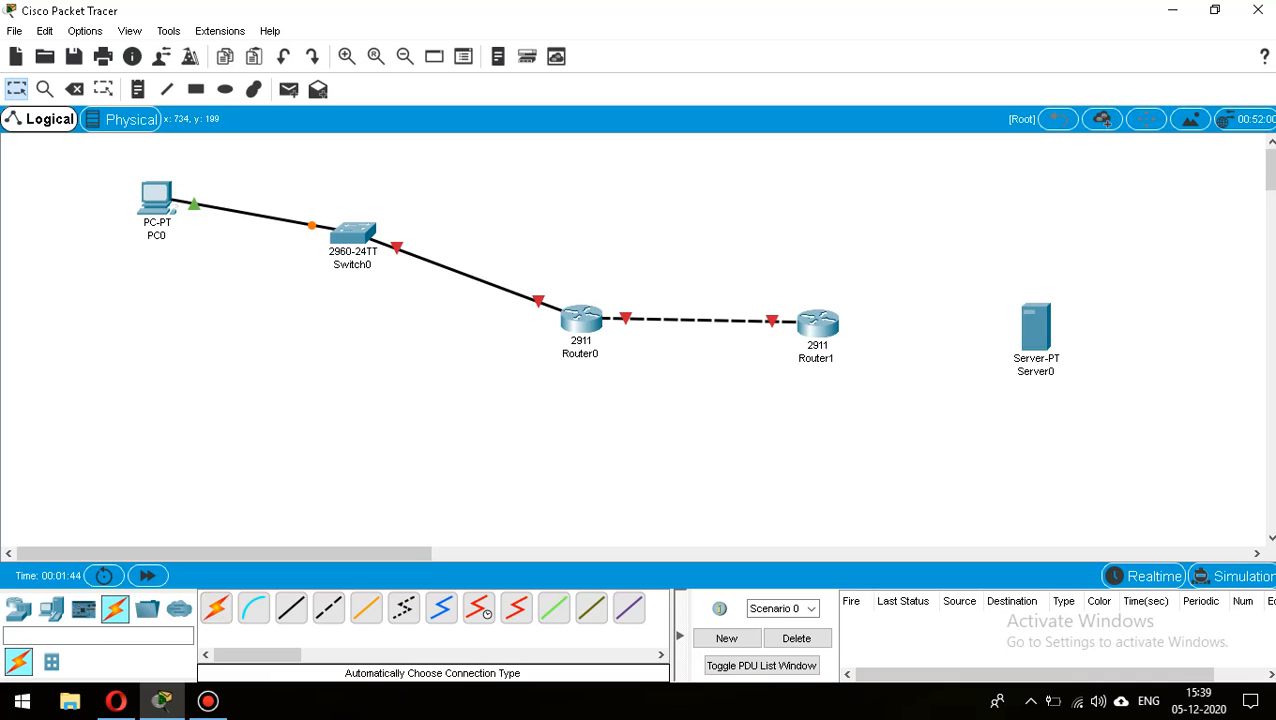
{"action": "left_click", "coordinate": [74, 89]}
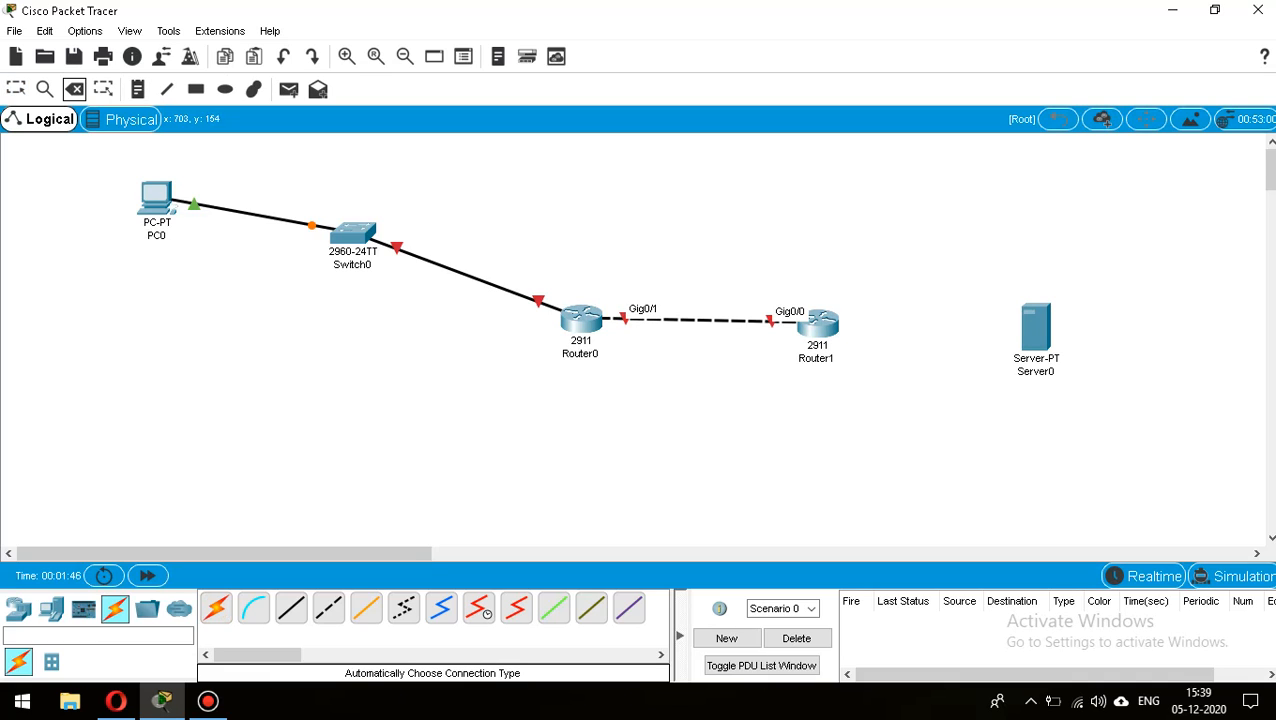
{"action": "left_click", "coordinate": [683, 320]}
Try to connect Router0's Serial0/2/0 port to Router1 with a Serial DTE cable.
{"action": "left_click", "coordinate": [478, 608]}
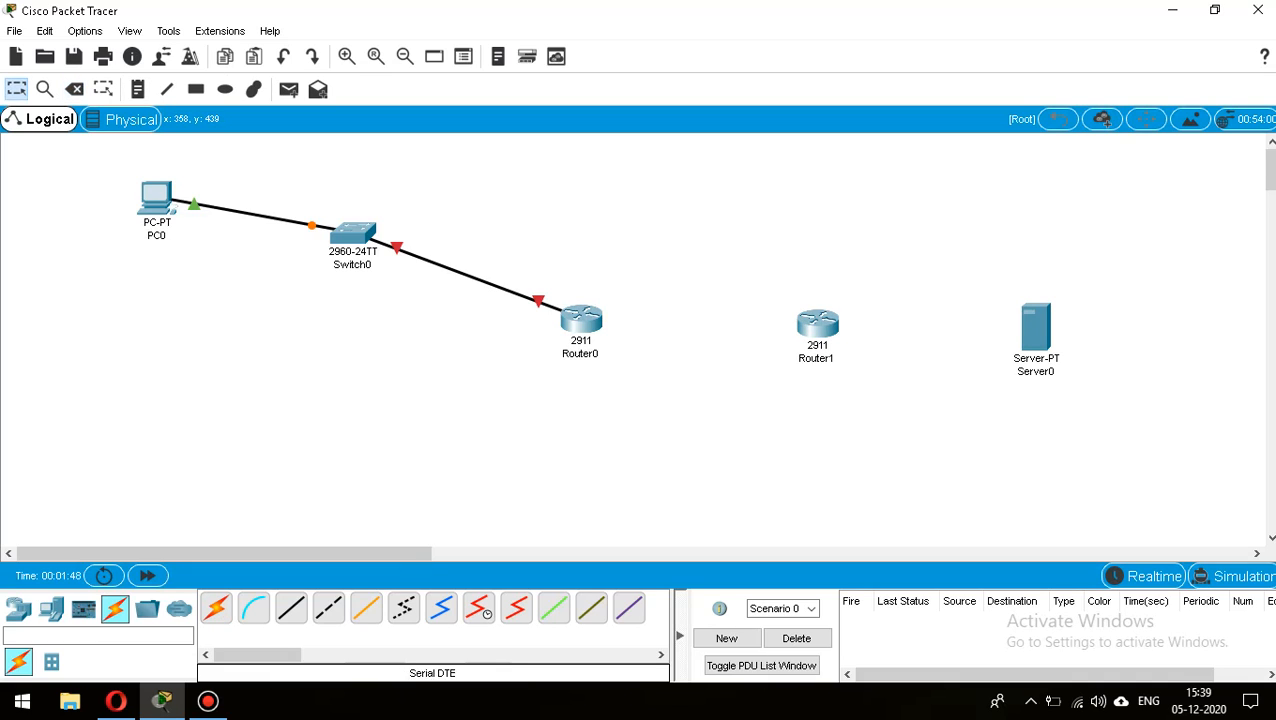
{"action": "left_click", "coordinate": [578, 318]}
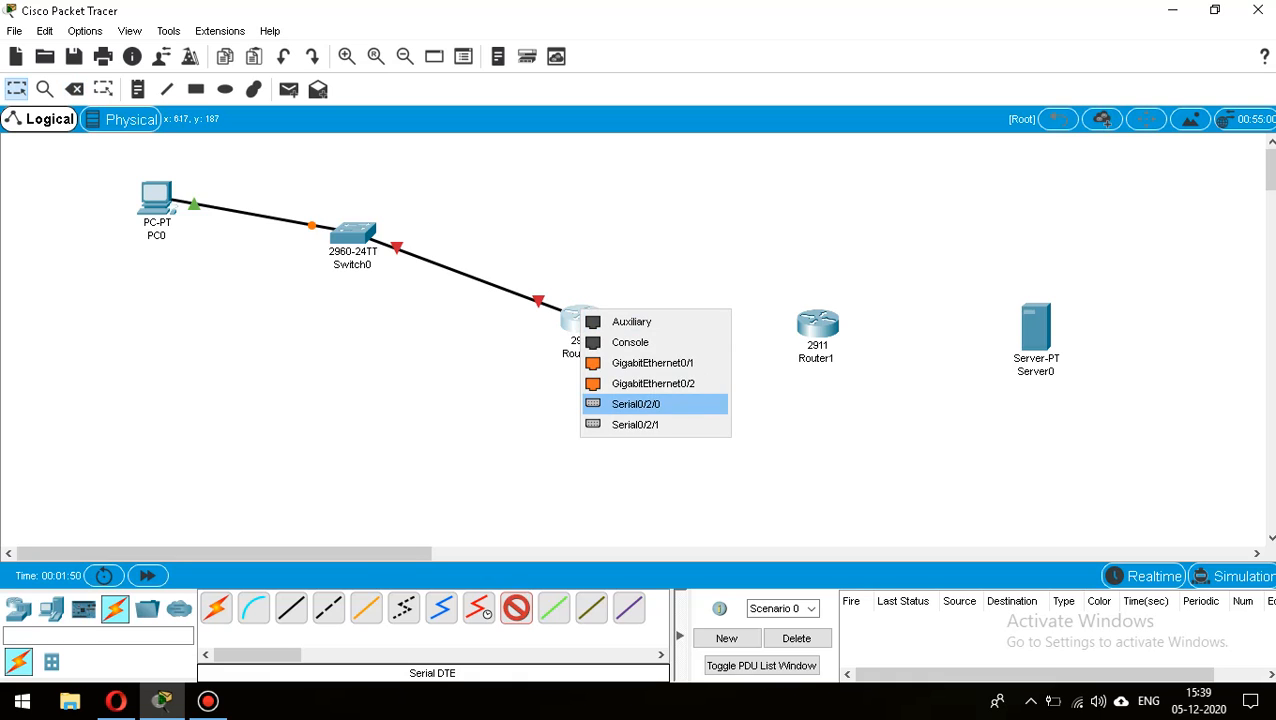
{"action": "left_click", "coordinate": [636, 404]}
{"action": "left_click", "coordinate": [812, 322]}
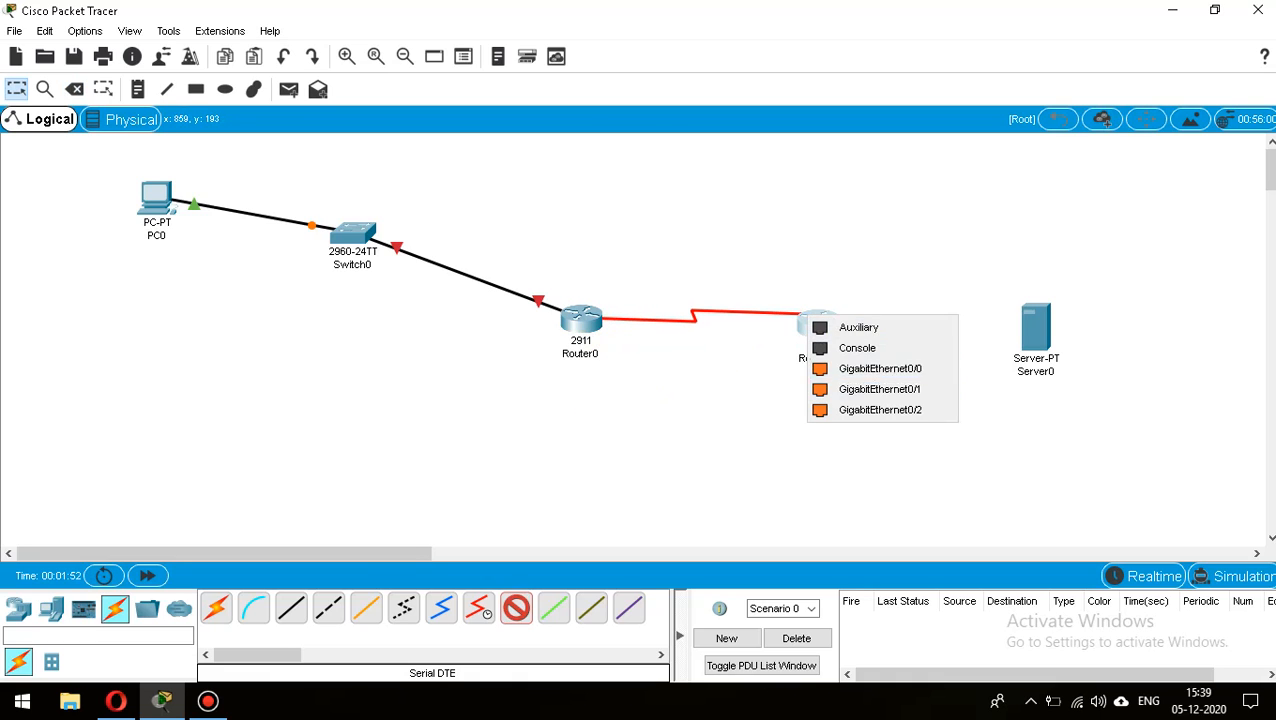
{"action": "key", "text": "Escape"}
{"action": "key", "text": "Escape"}
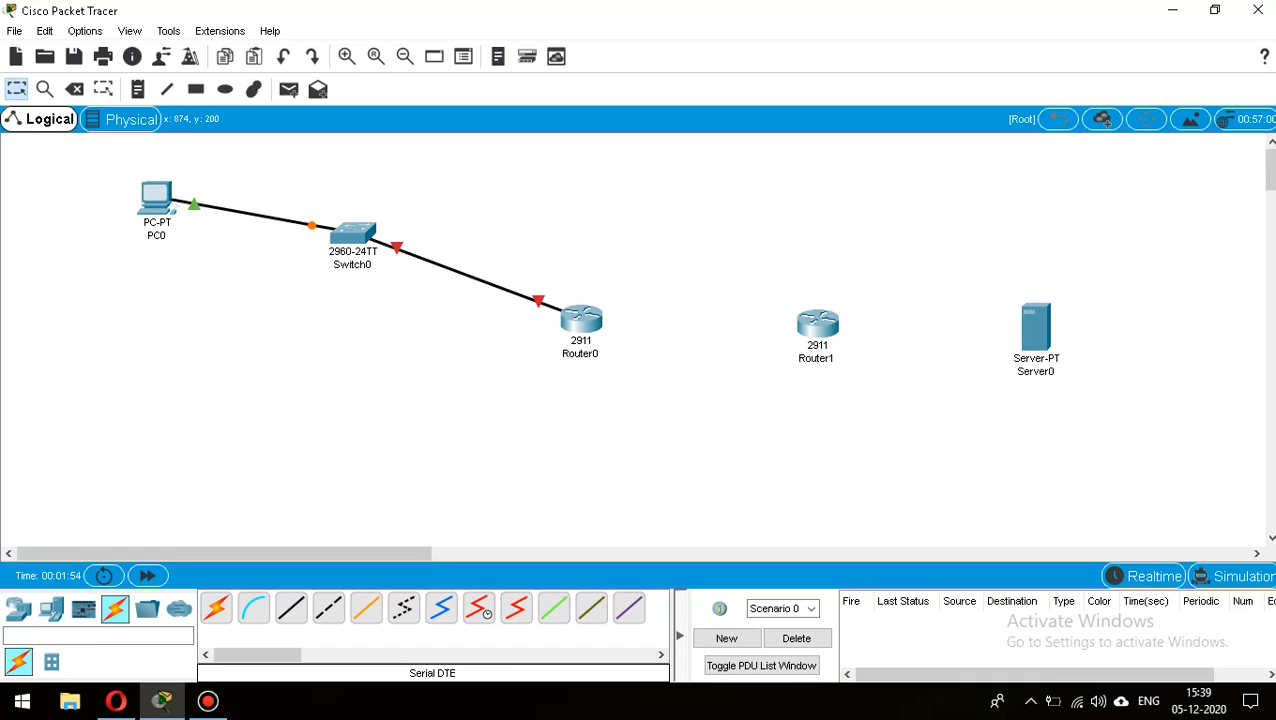
Check Router1's command-line interface and the modules fitted in its physical device view.
{"action": "left_click", "coordinate": [817, 323]}
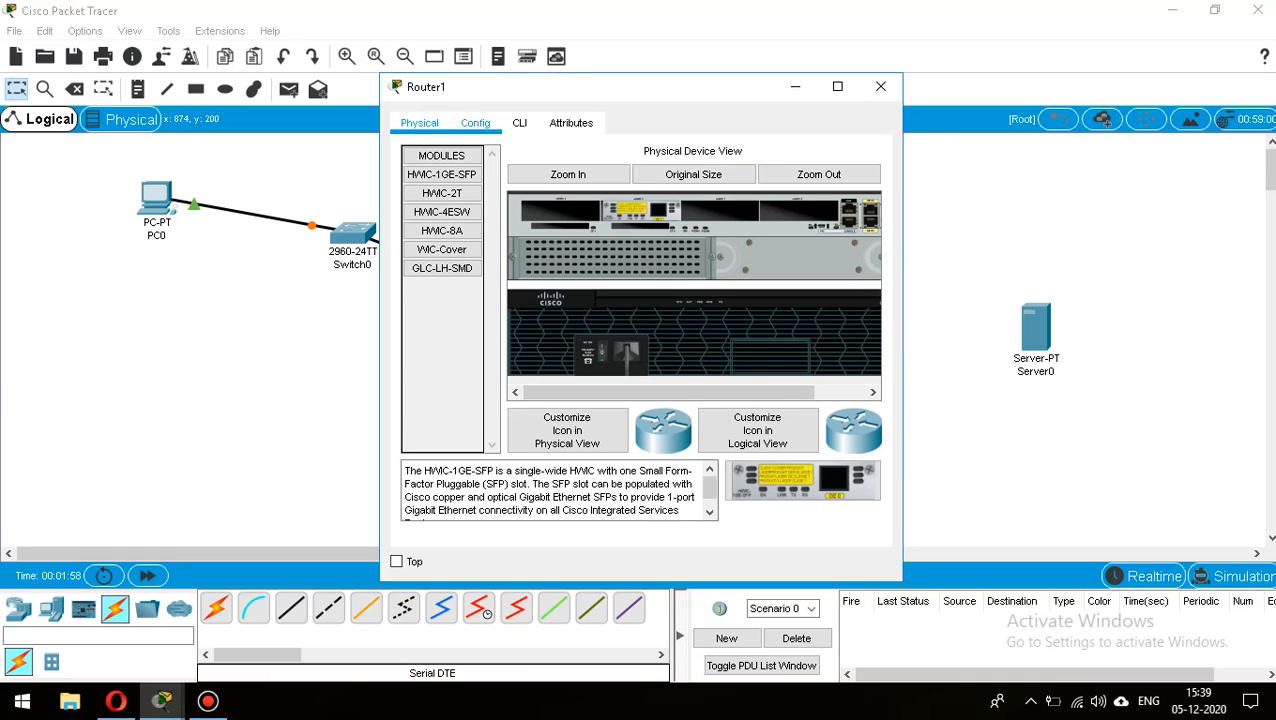
{"action": "left_click", "coordinate": [475, 122]}
{"action": "left_click", "coordinate": [519, 122]}
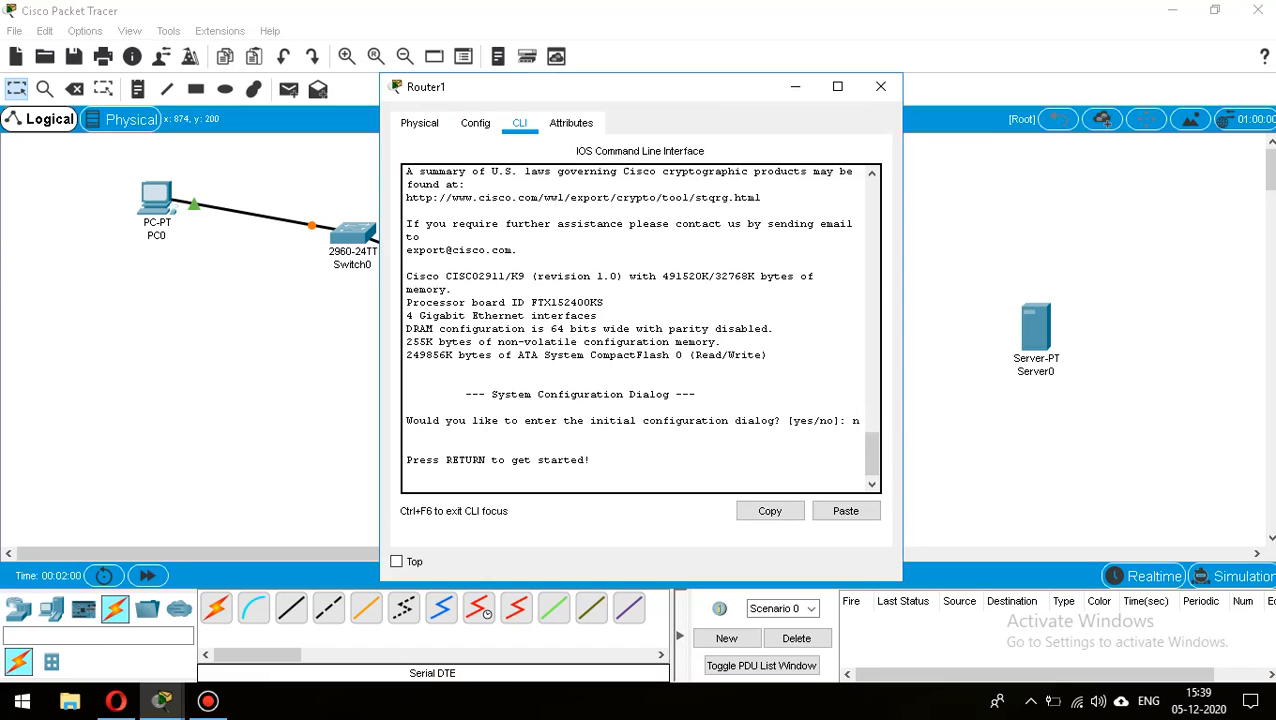
{"action": "left_click", "coordinate": [419, 122]}
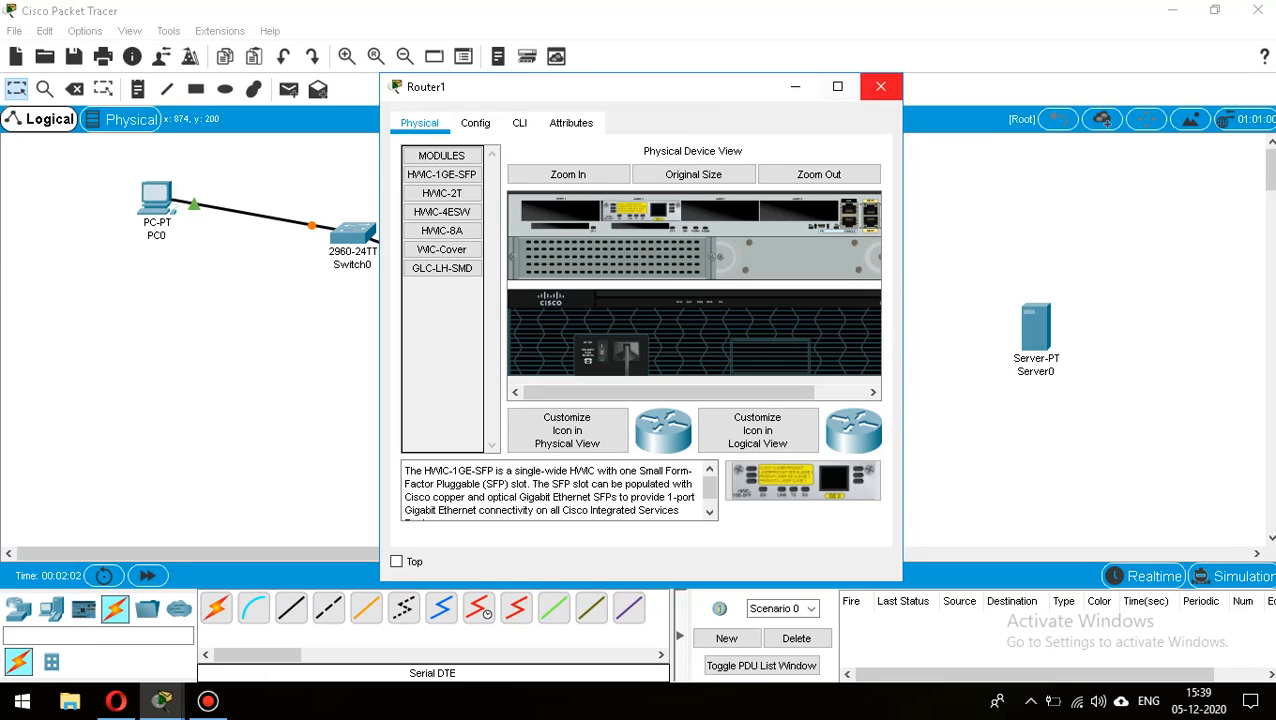
{"action": "left_click", "coordinate": [880, 86]}
Delete Router1 from the workspace.
{"action": "left_click", "coordinate": [817, 323]}
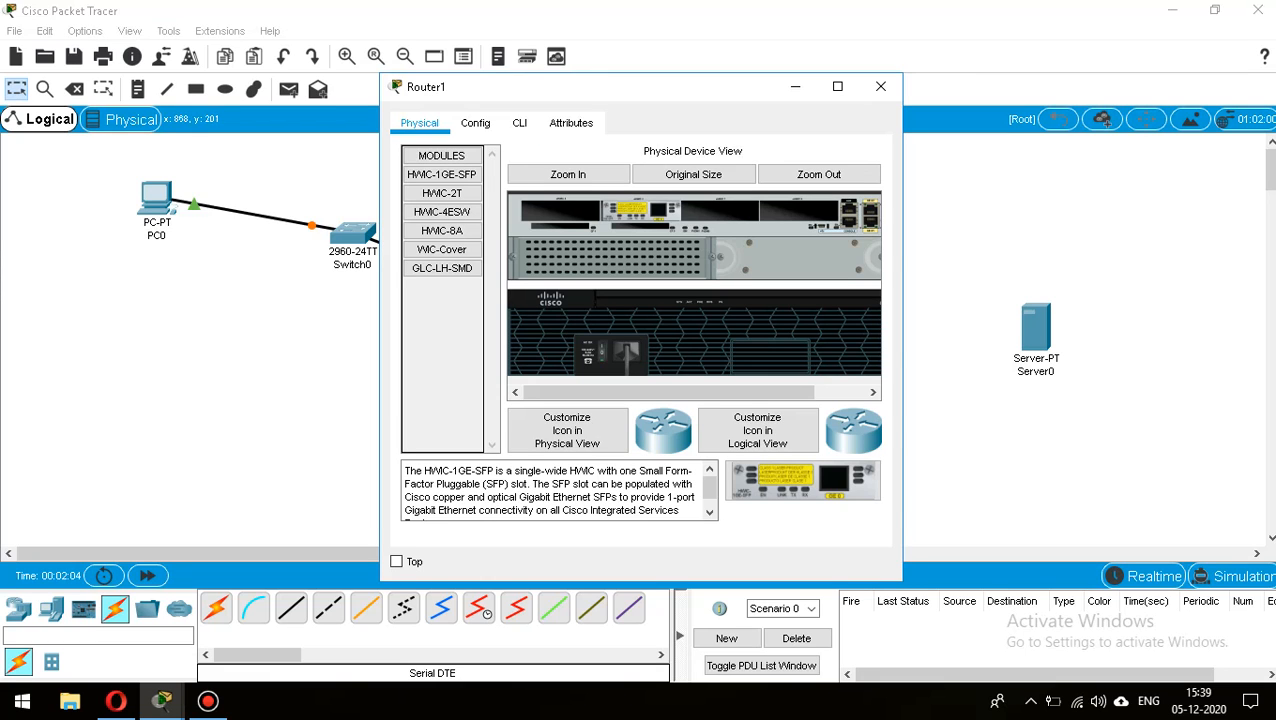
{"action": "left_click", "coordinate": [880, 86]}
{"action": "key", "text": "Delete"}
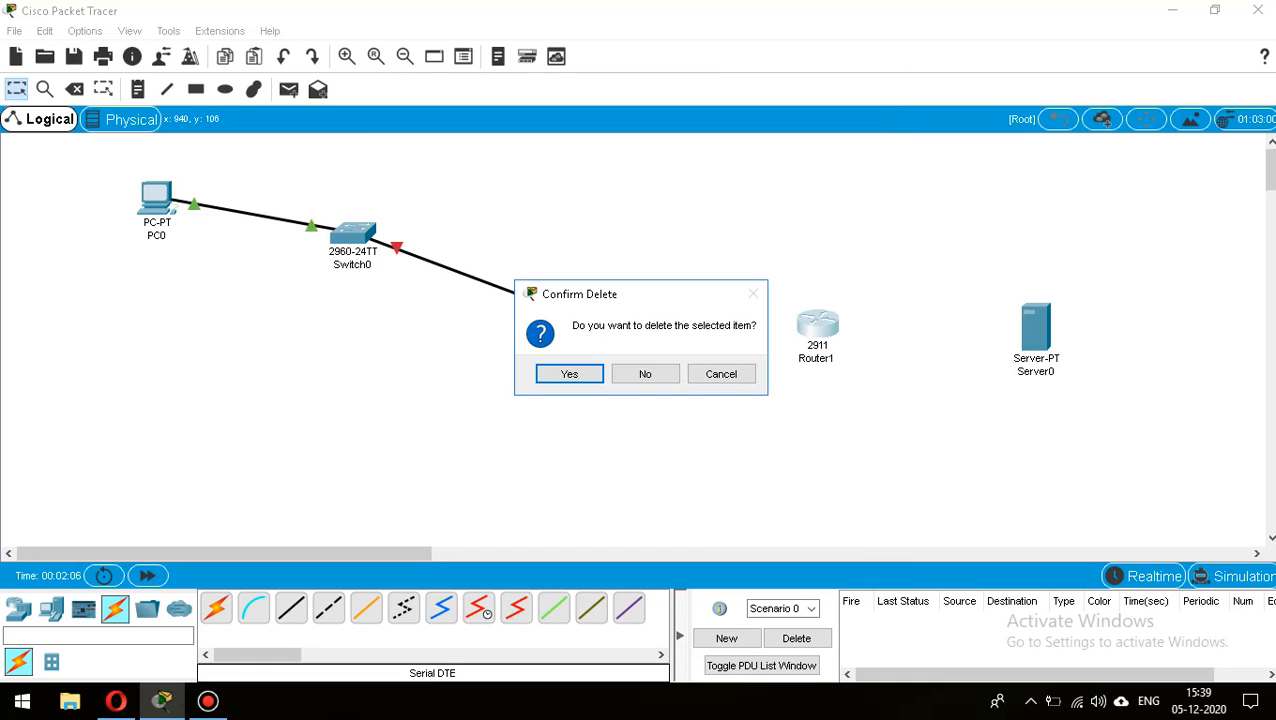
{"action": "left_click", "coordinate": [569, 372]}
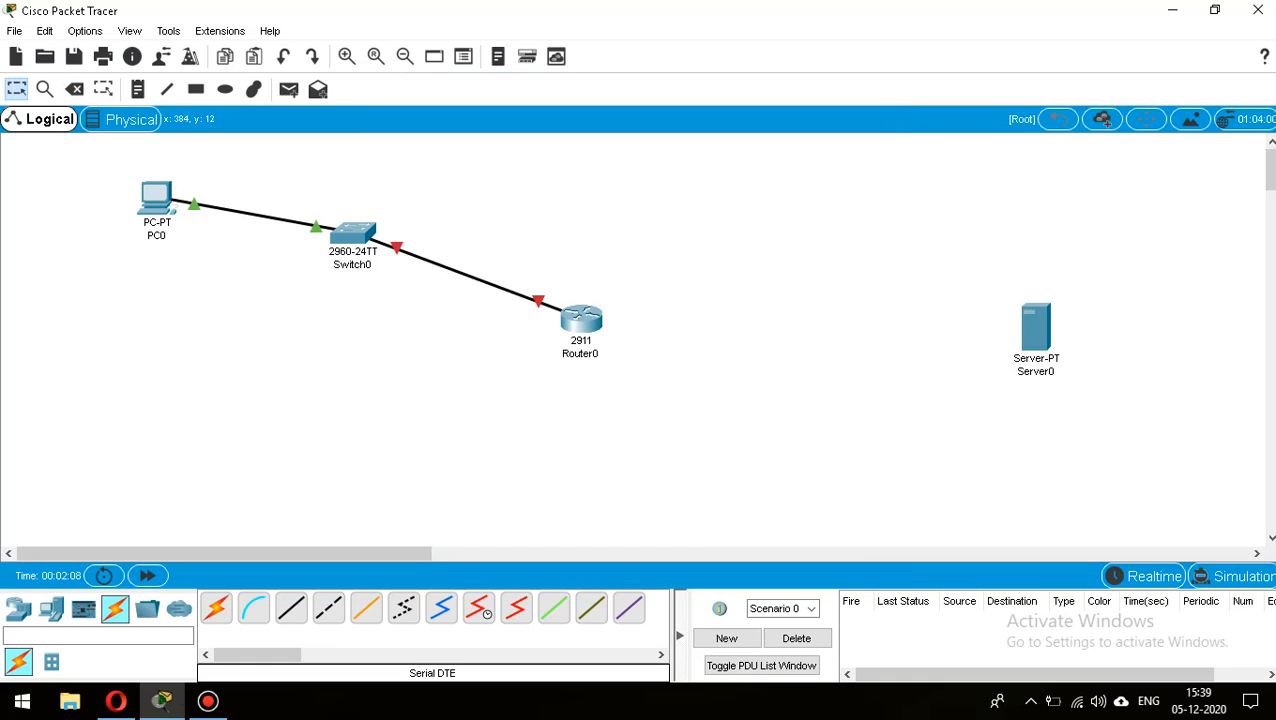
{"action": "key", "text": "Escape"}
Place a new 2911 router between Router0 and Server0 and fit an HWIC-1GE-SFP module in its second slot.
{"action": "left_click", "coordinate": [18, 608]}
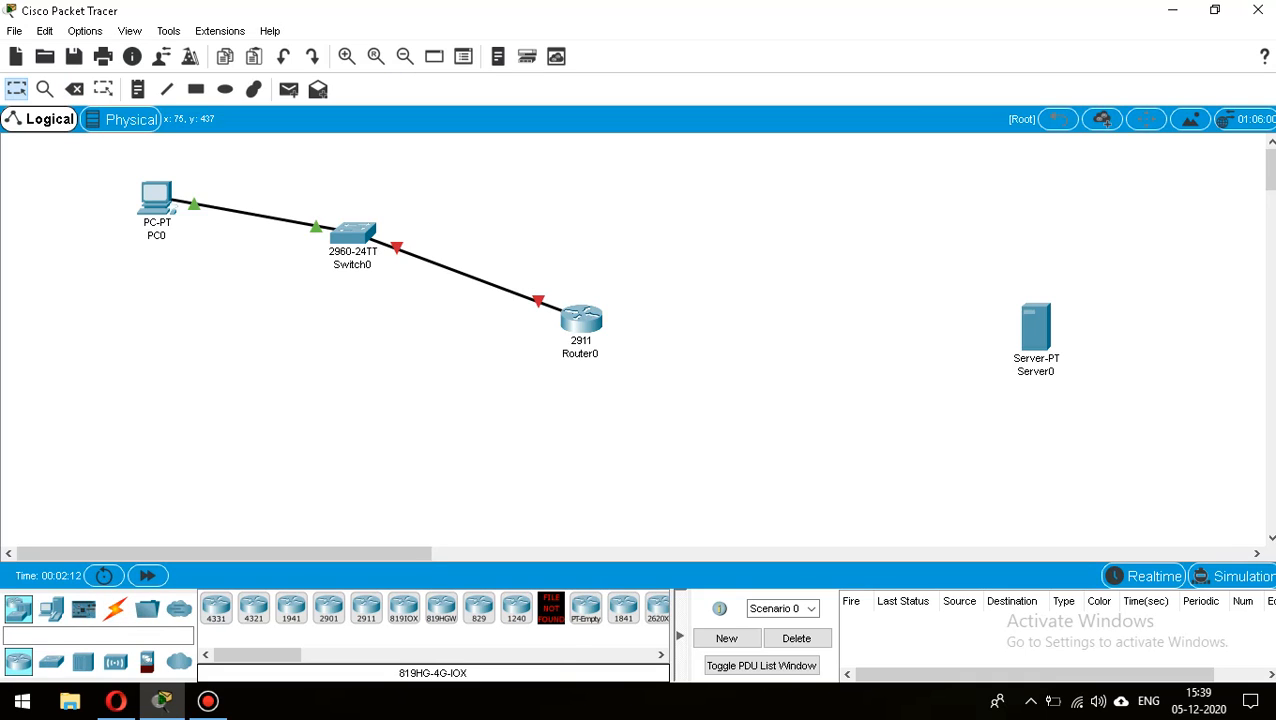
{"action": "left_click", "coordinate": [366, 606]}
{"action": "left_click", "coordinate": [806, 320]}
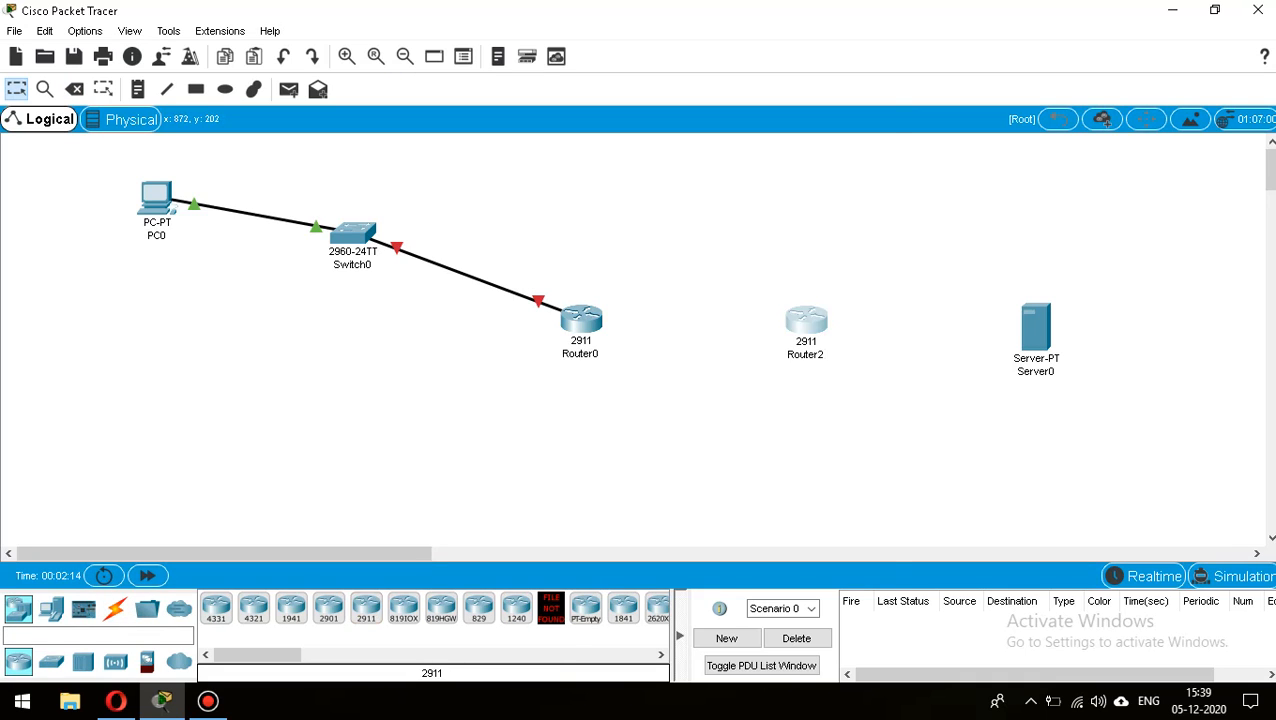
{"action": "left_click", "coordinate": [806, 320]}
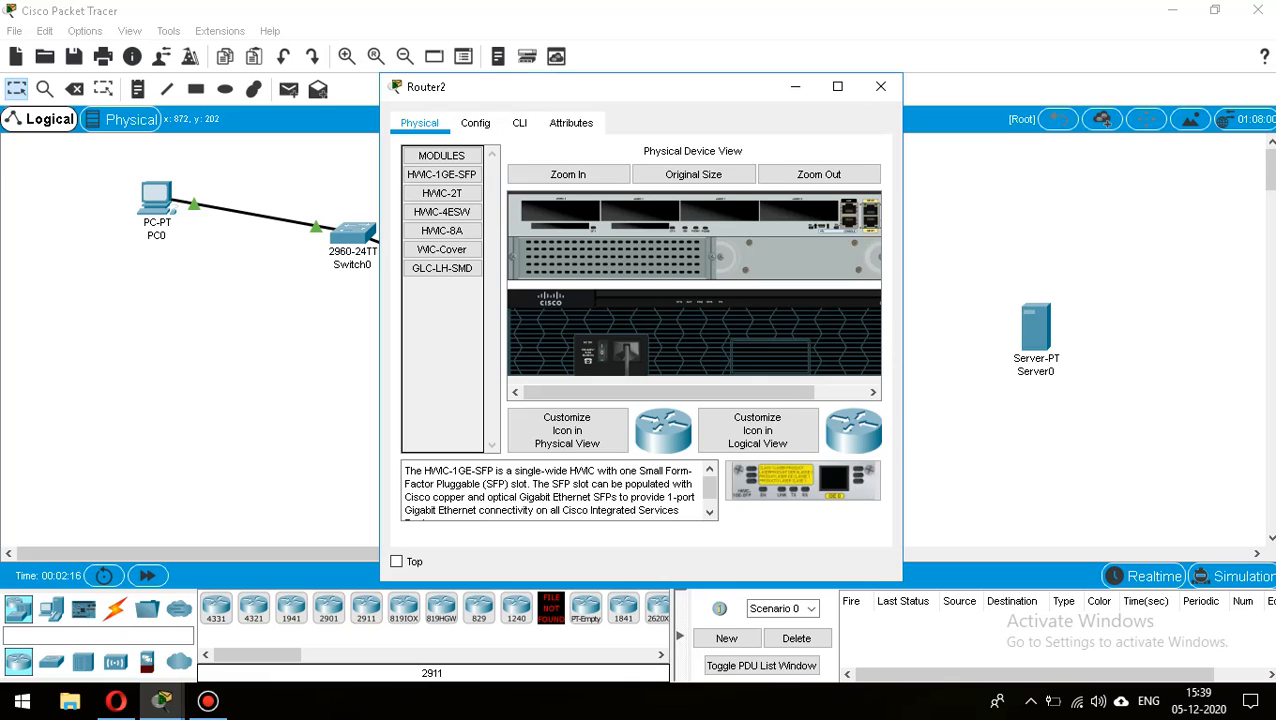
{"action": "left_click_drag", "start_coordinate": [803, 481], "coordinate": [632, 210]}
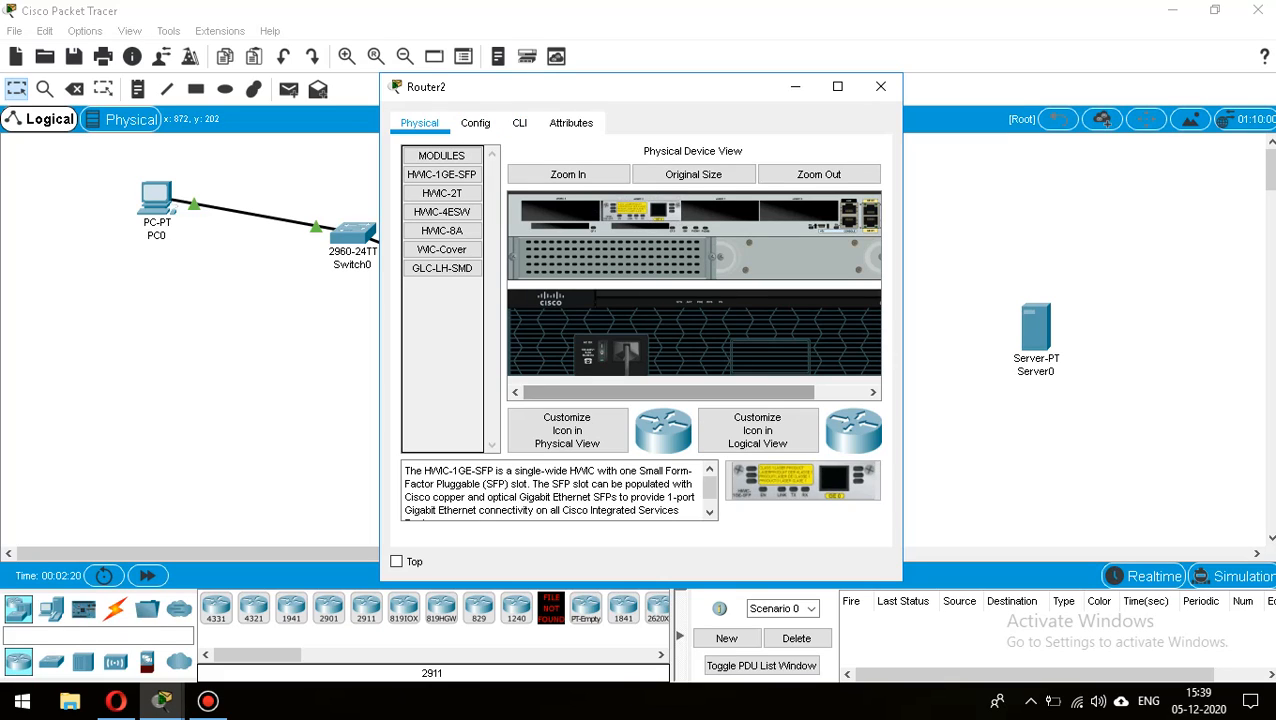
{"action": "left_click", "coordinate": [880, 86]}
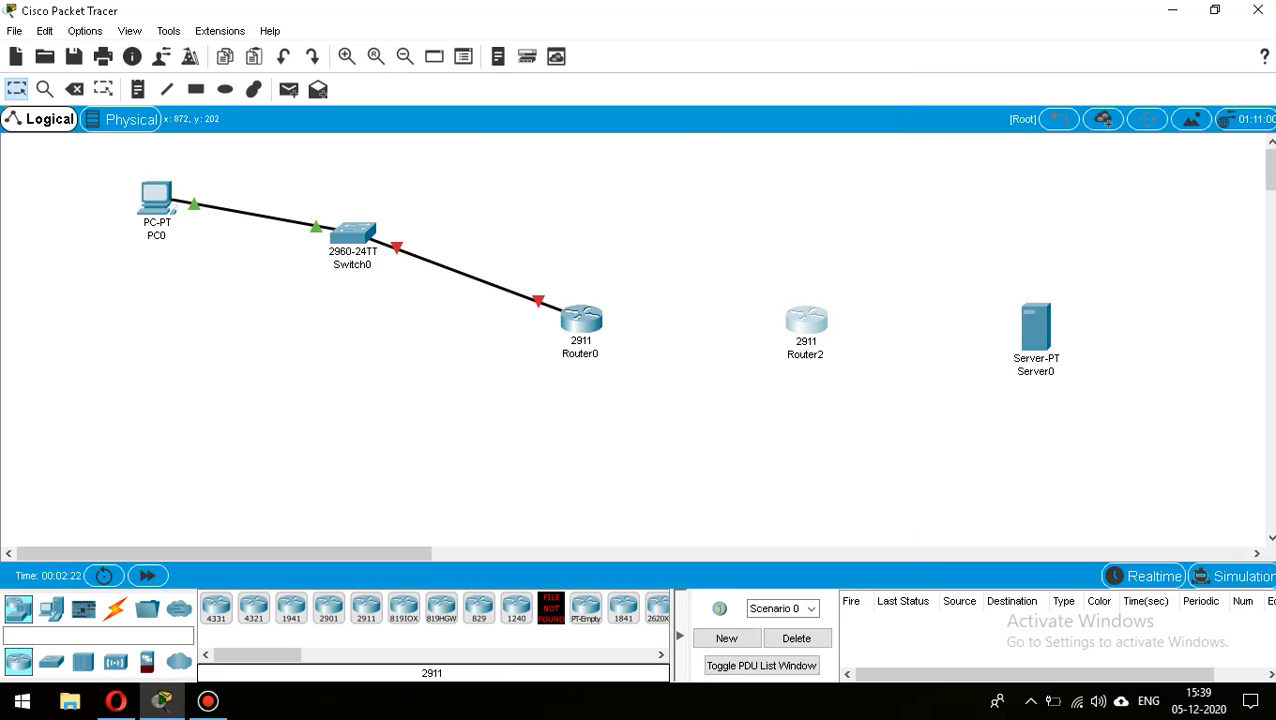
Try to connect Router0's Serial0/2/0 port to Router2 with a Serial DTE cable.
{"action": "left_click", "coordinate": [115, 608]}
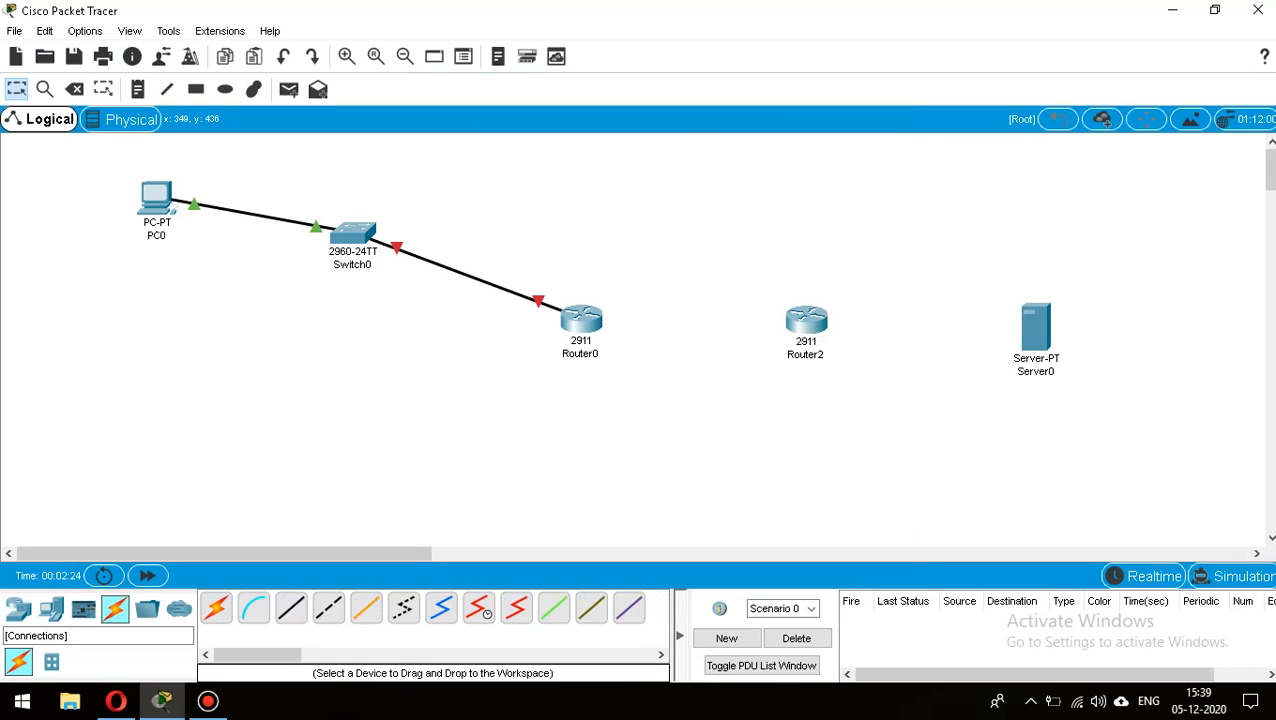
{"action": "left_click", "coordinate": [516, 608]}
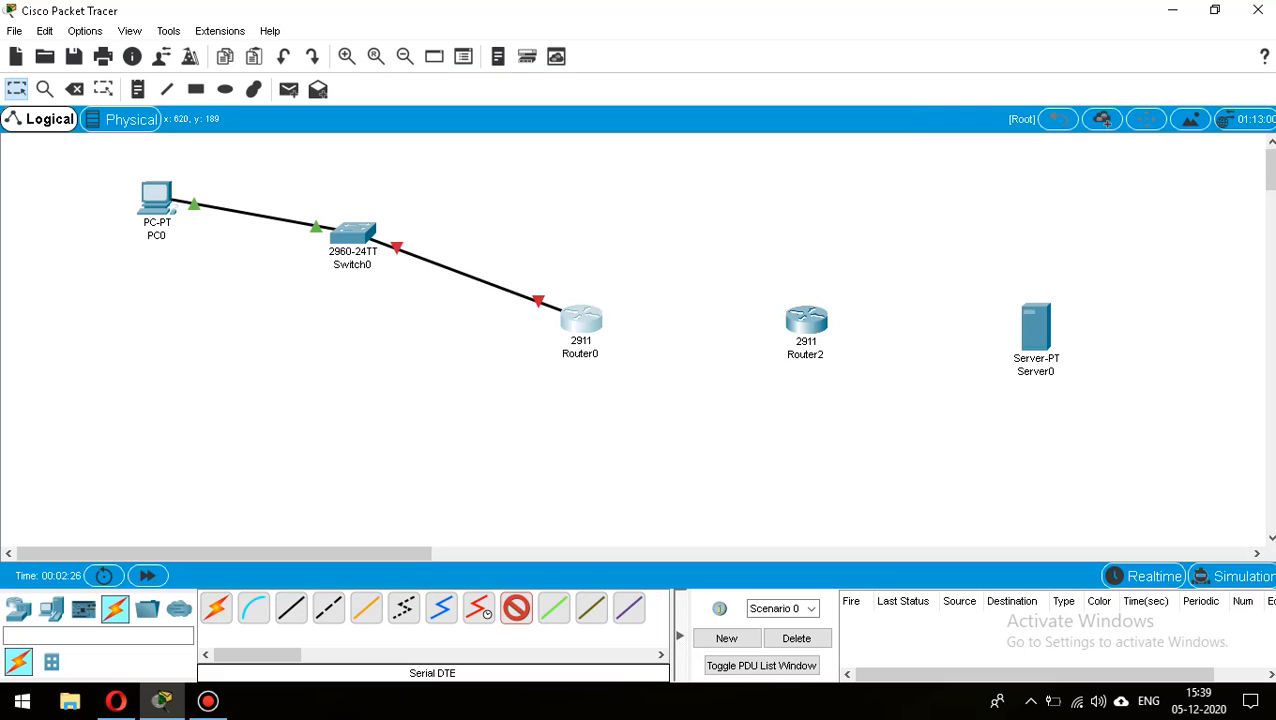
{"action": "left_click", "coordinate": [580, 320]}
{"action": "left_click", "coordinate": [656, 385]}
{"action": "left_click", "coordinate": [726, 372]}
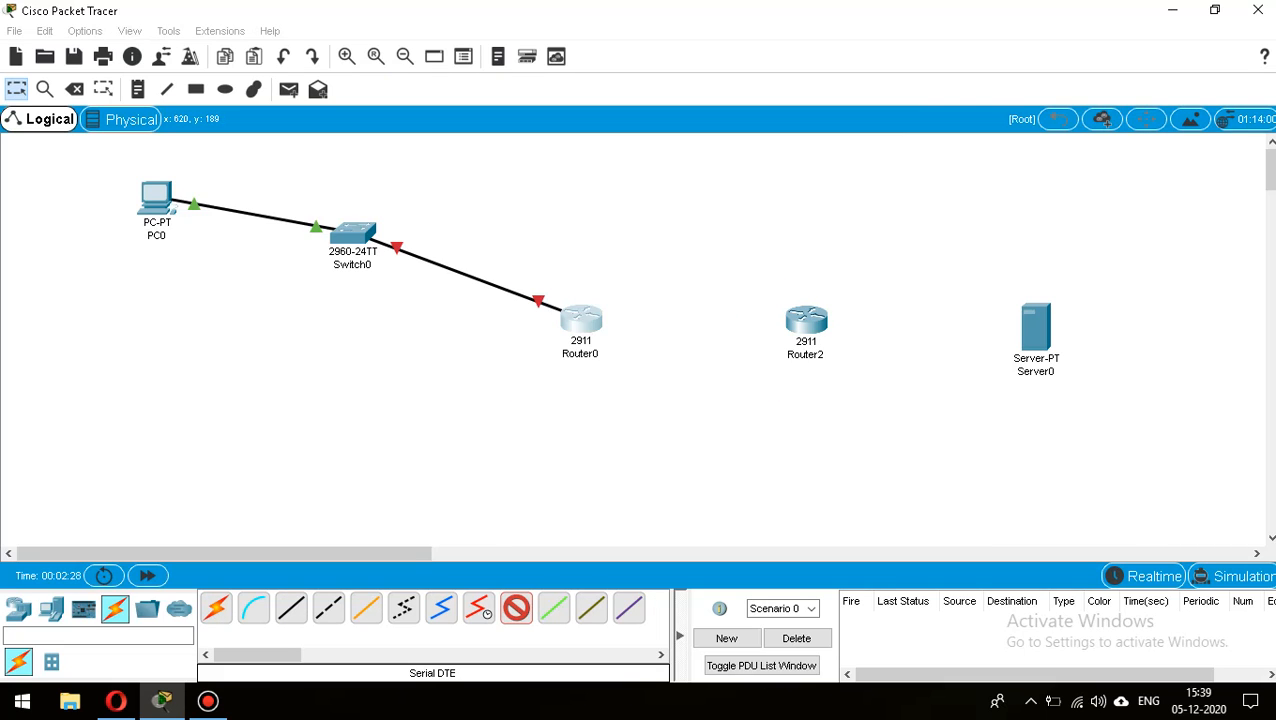
{"action": "left_click", "coordinate": [580, 320]}
{"action": "left_click", "coordinate": [650, 411]}
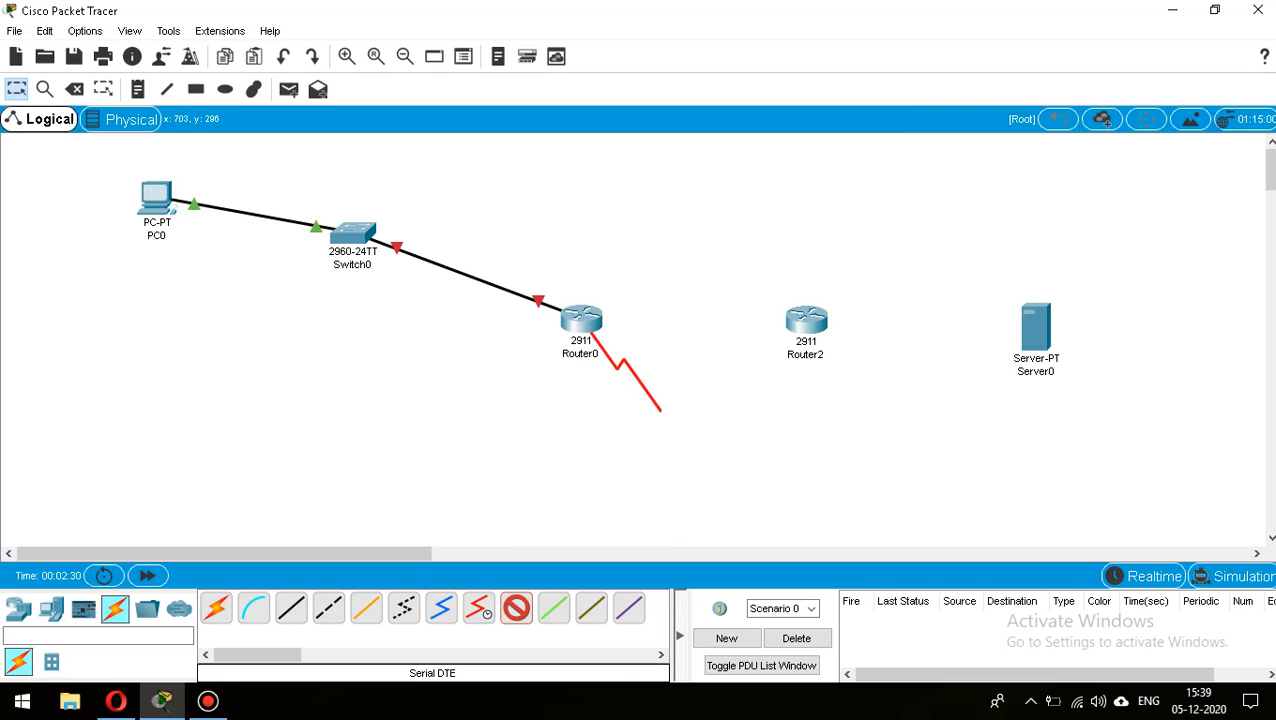
{"action": "left_click", "coordinate": [805, 320]}
{"action": "left_click", "coordinate": [806, 314]}
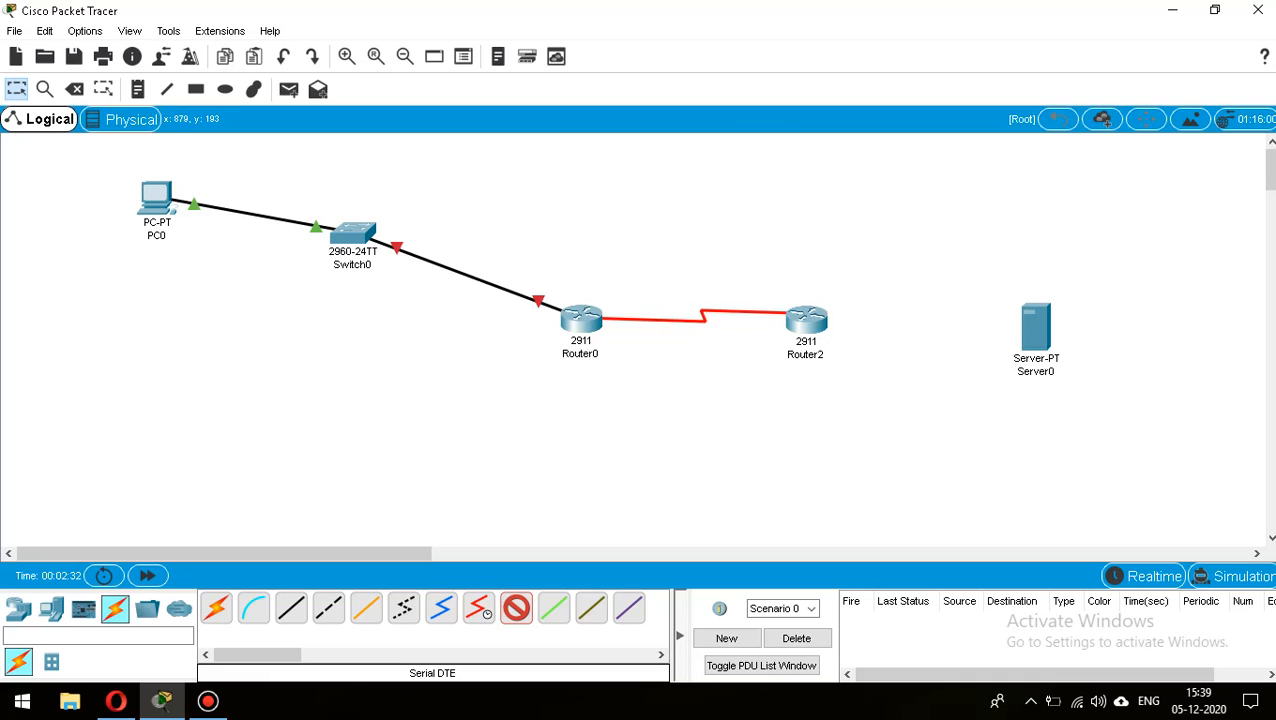
{"action": "left_click", "coordinate": [809, 313]}
{"action": "key", "text": "Escape"}
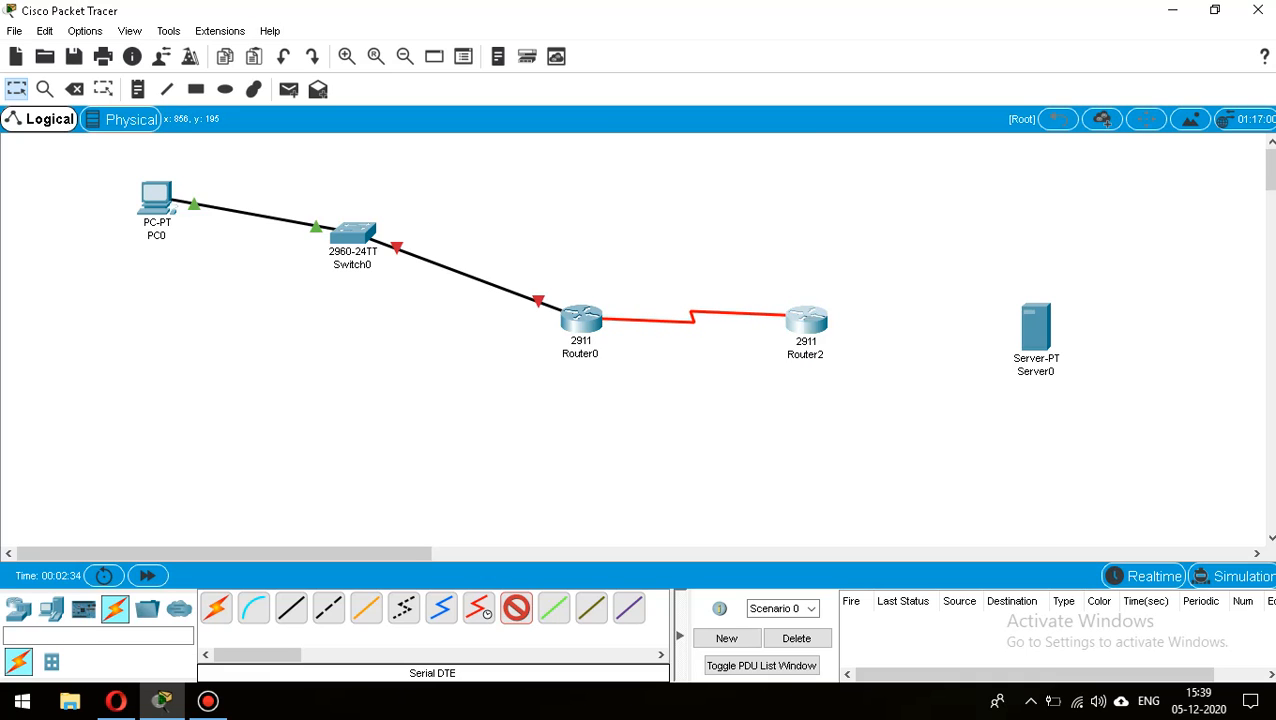
{"action": "key", "text": "Escape"}
Check Router2's configuration settings and the modules fitted in its physical device view.
{"action": "left_click", "coordinate": [805, 320]}
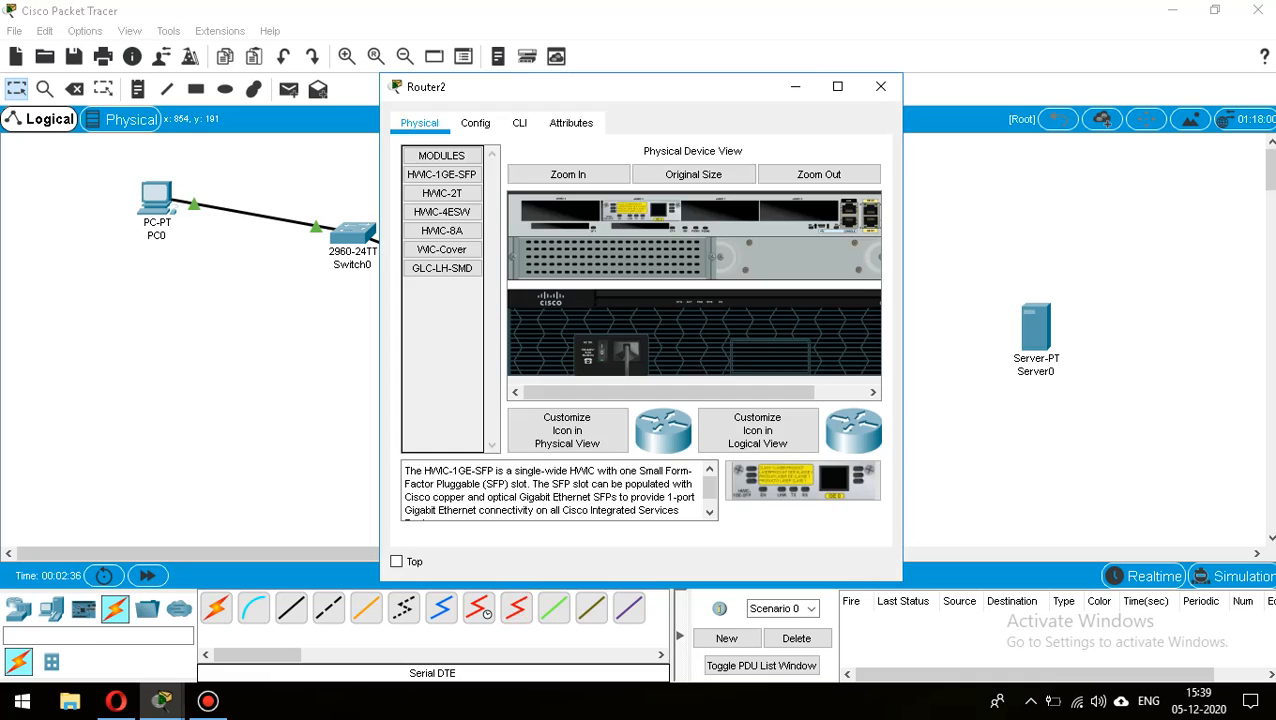
{"action": "left_click", "coordinate": [475, 122]}
{"action": "left_click", "coordinate": [419, 122]}
{"action": "left_click", "coordinate": [880, 86]}
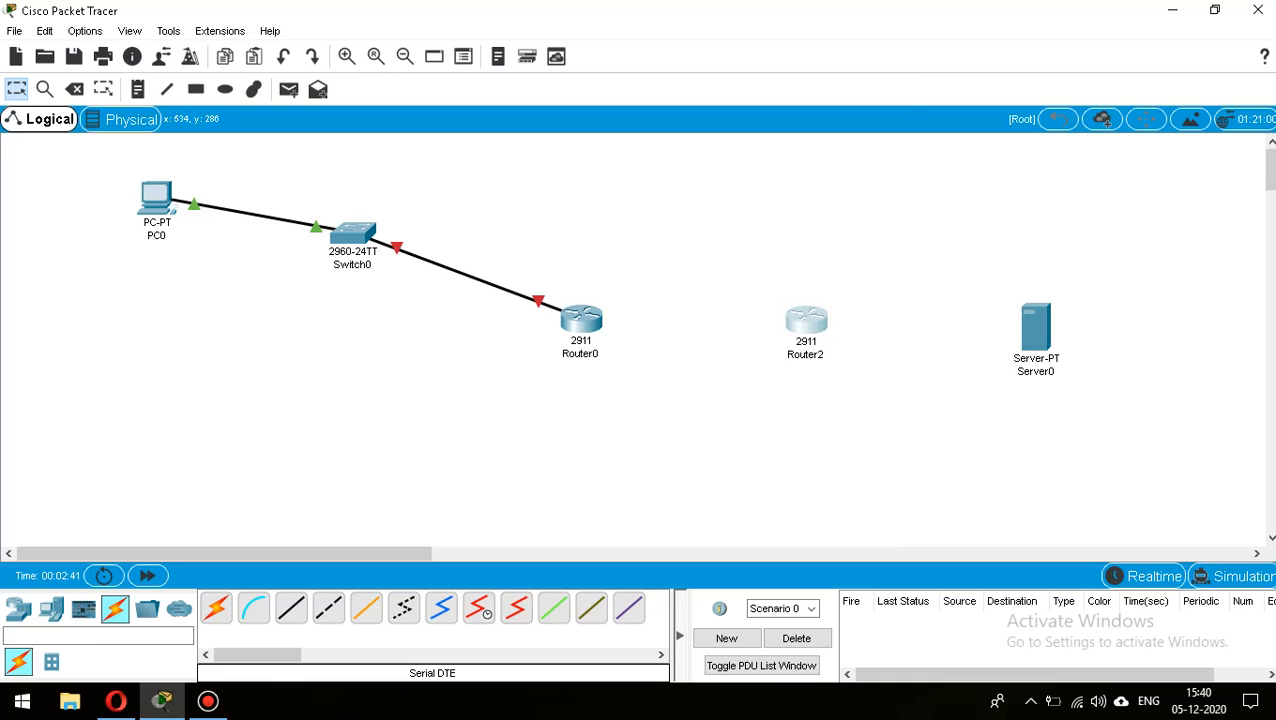
Retry the Serial DTE link from Router0's Serial0/2/0 port to Router2, and recheck the modules fitted in Router2.
{"action": "left_click", "coordinate": [582, 318]}
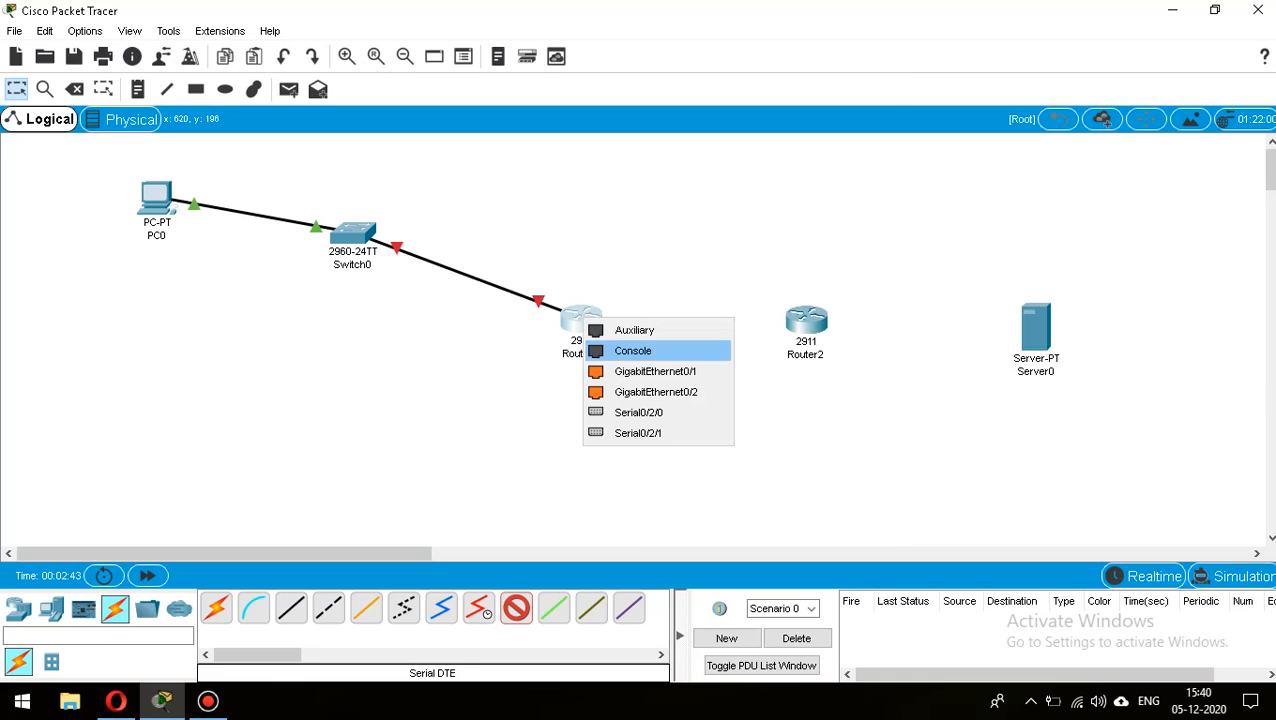
{"action": "left_click", "coordinate": [639, 412]}
{"action": "left_click", "coordinate": [797, 314]}
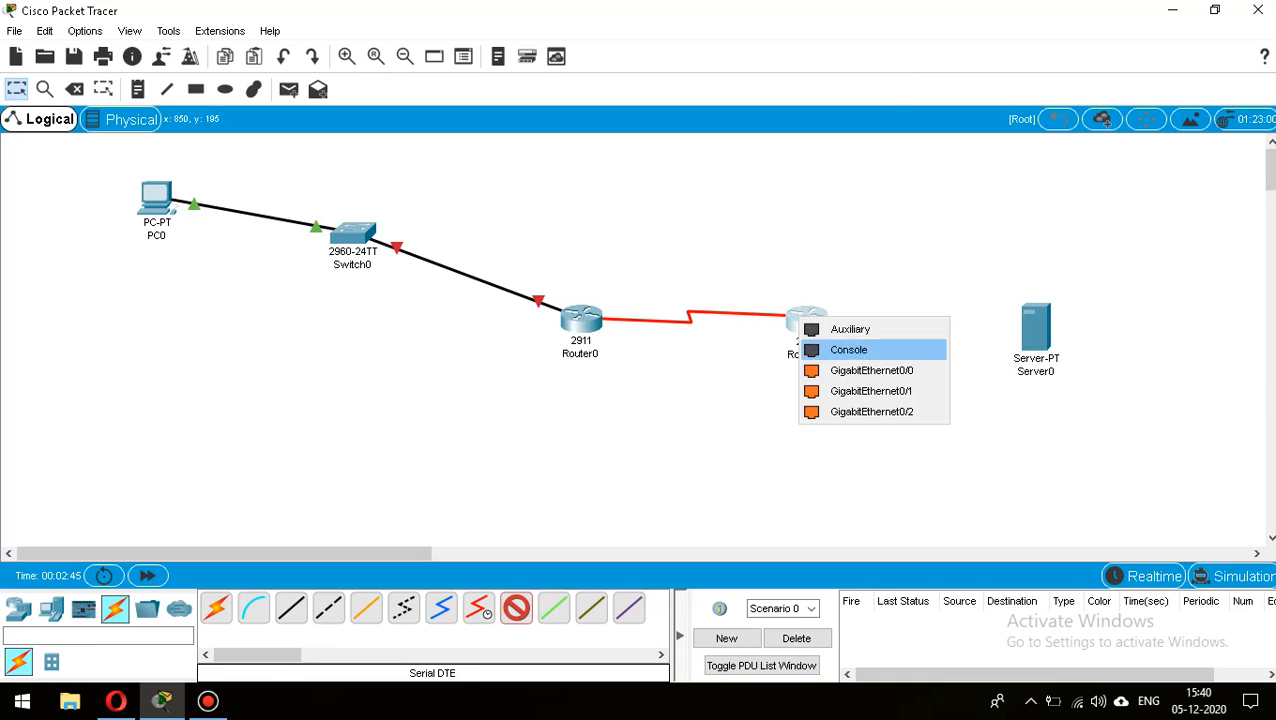
{"action": "left_click", "coordinate": [800, 312]}
{"action": "key", "text": "Escape"}
{"action": "left_click", "coordinate": [801, 314]}
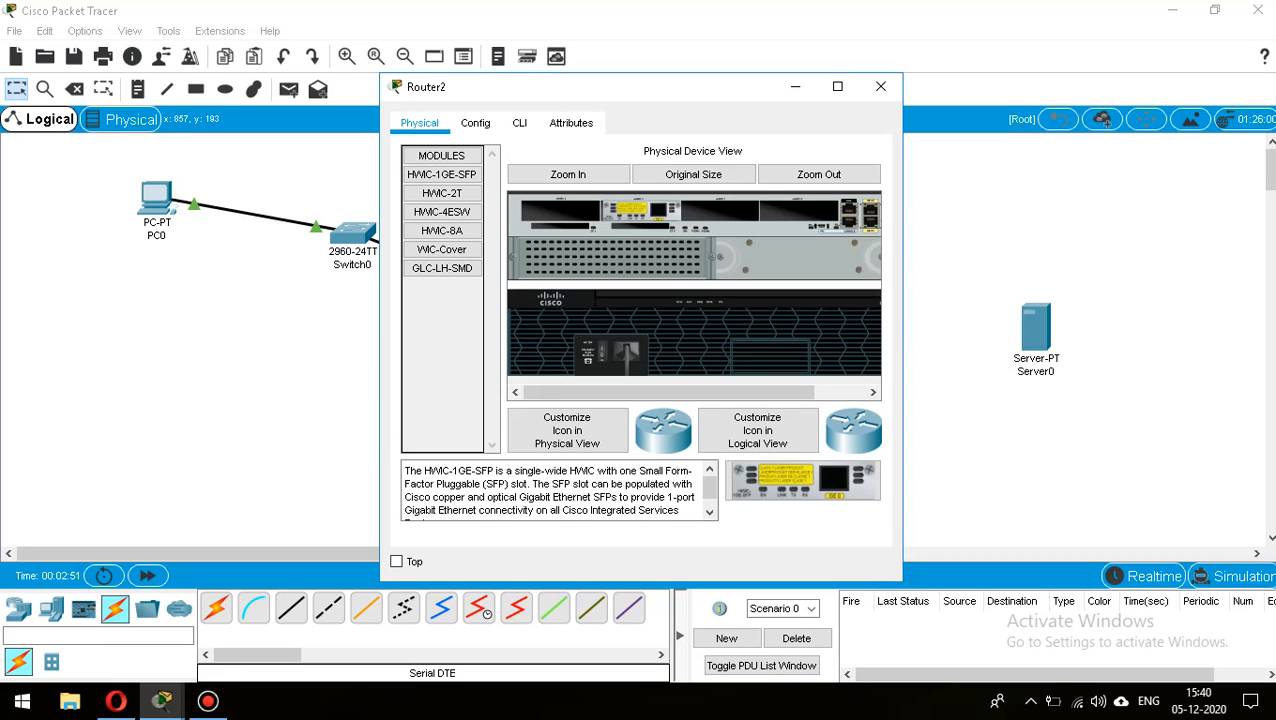
{"action": "left_click", "coordinate": [880, 86]}
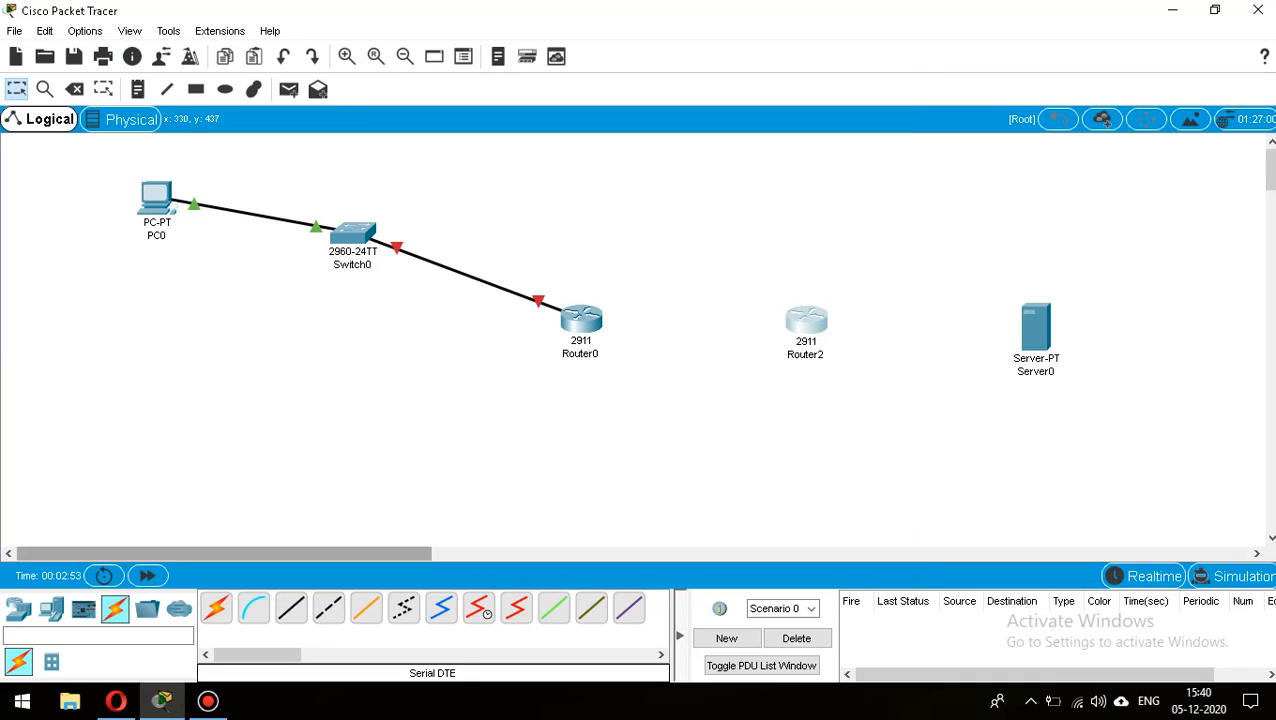
Try once more to run a Serial DTE cable from Router0's Serial0/2/0 port to Router2.
{"action": "left_click", "coordinate": [516, 608]}
{"action": "left_click", "coordinate": [580, 320]}
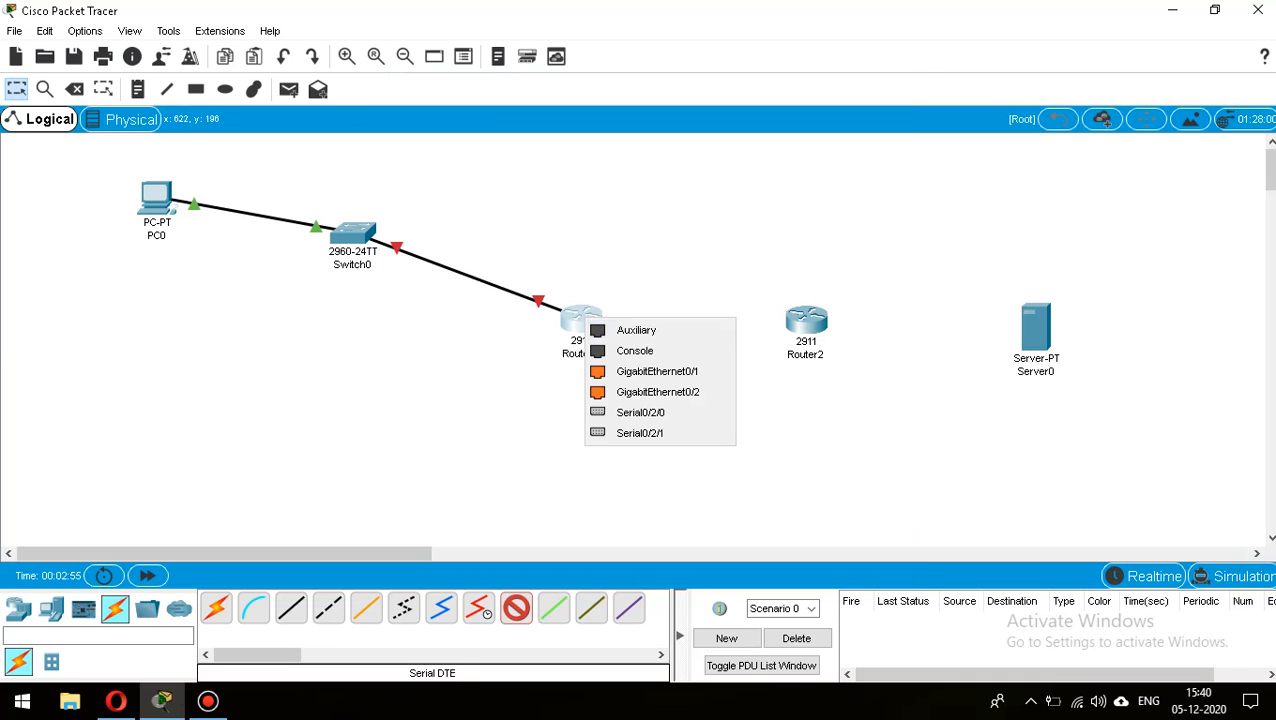
{"action": "left_click", "coordinate": [640, 411]}
{"action": "left_click", "coordinate": [790, 321]}
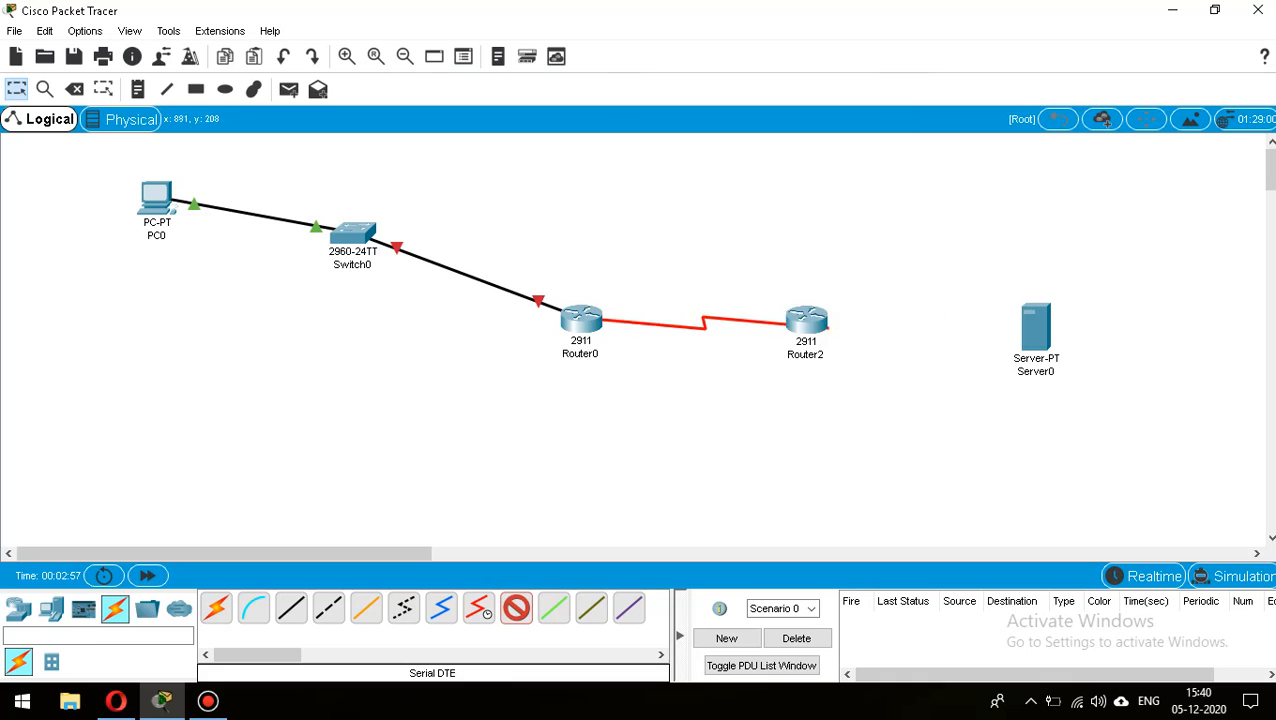
{"action": "left_click", "coordinate": [806, 318]}
{"action": "key", "text": "Escape"}
{"action": "key", "text": "Escape"}
Fit an HWIC-1GE-SFP module in Router2's third slot and remove the one from its second slot.
{"action": "left_click", "coordinate": [807, 318]}
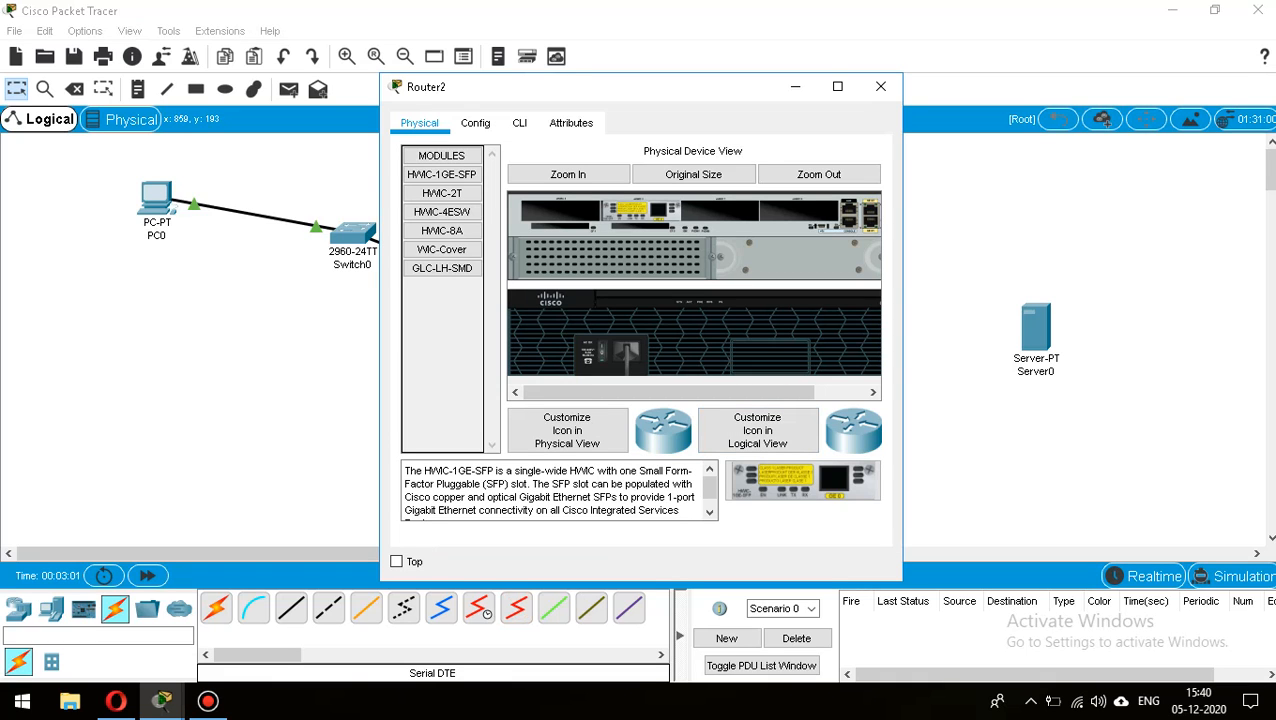
{"action": "left_click_drag", "start_coordinate": [803, 480], "coordinate": [708, 212]}
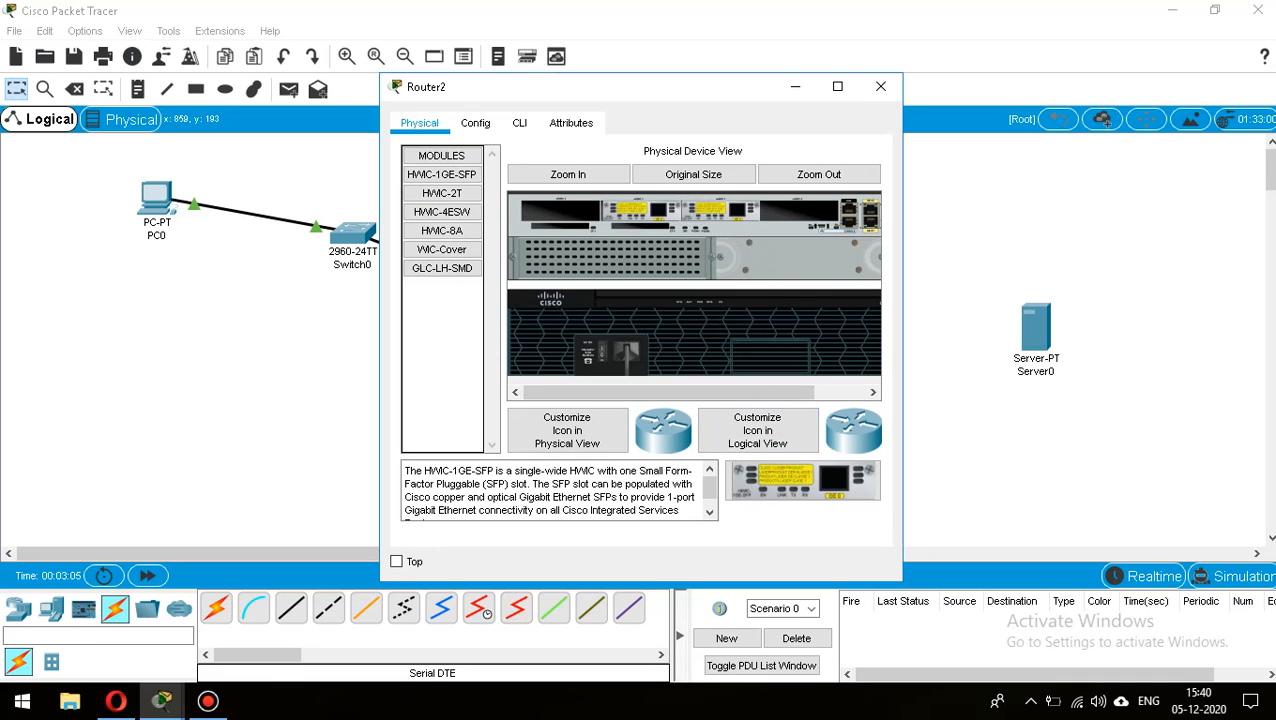
{"action": "left_click_drag", "start_coordinate": [630, 210], "coordinate": [442, 360]}
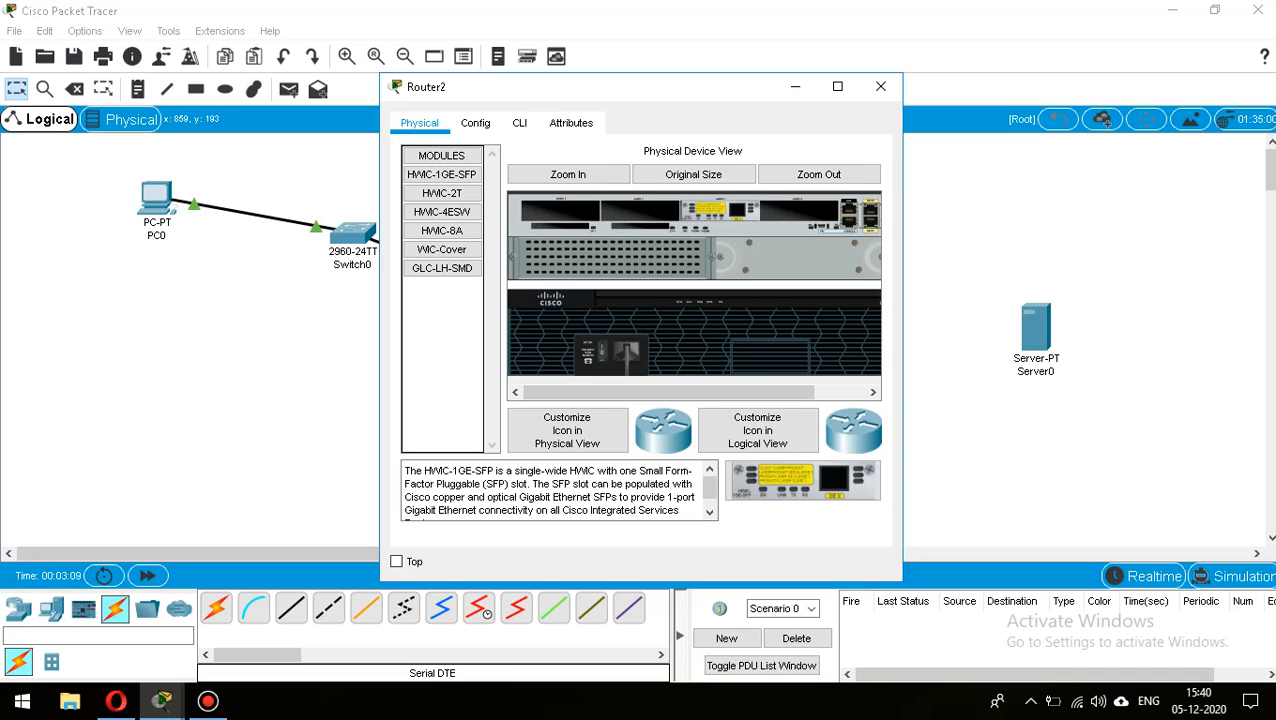
{"action": "left_click", "coordinate": [880, 86]}
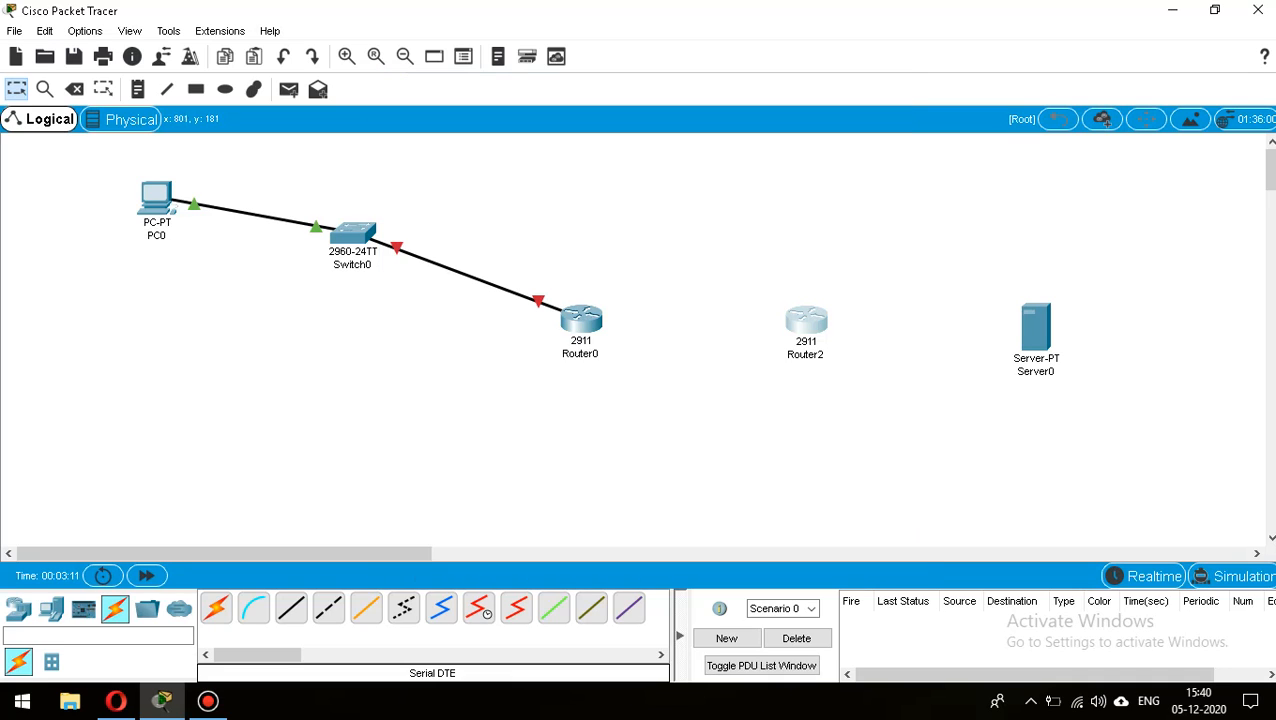
Try to link Router0's Serial0/2/0 port to Router2's GigabitEthernet0/2 port with a Serial DTE cable.
{"action": "left_click", "coordinate": [516, 608]}
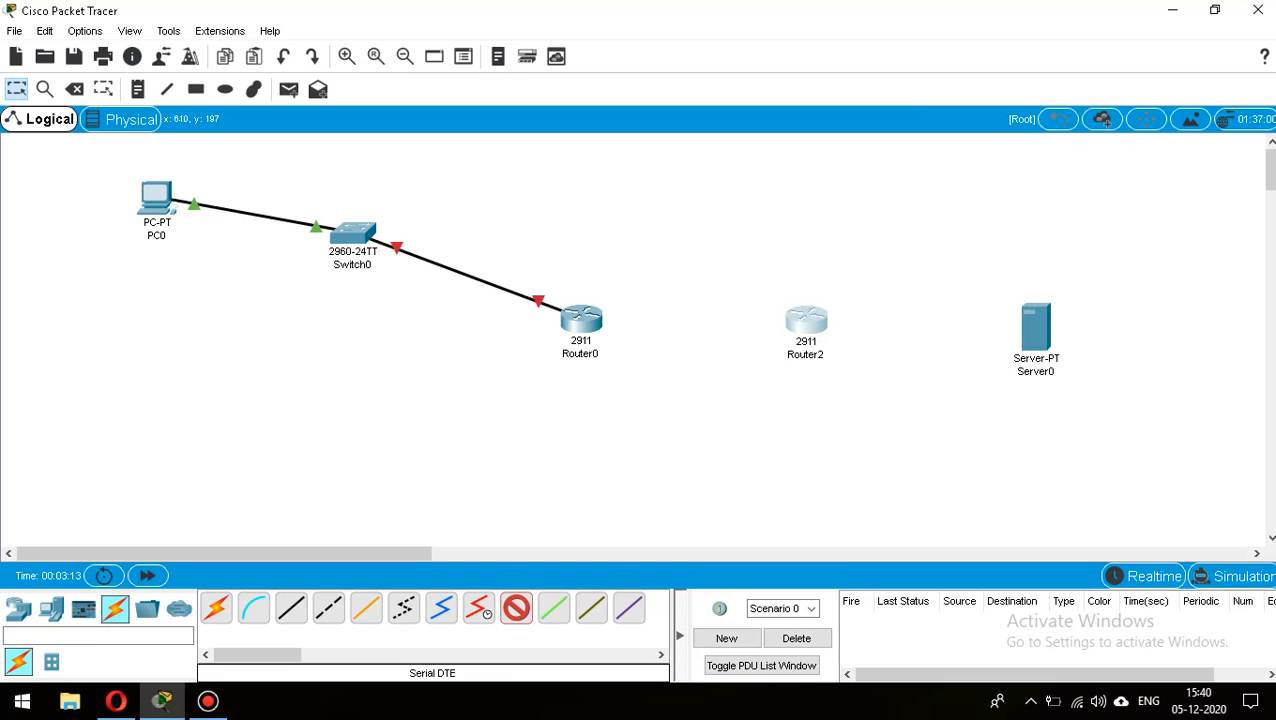
{"action": "left_click", "coordinate": [580, 320]}
{"action": "left_click", "coordinate": [620, 411]}
{"action": "left_click", "coordinate": [806, 320]}
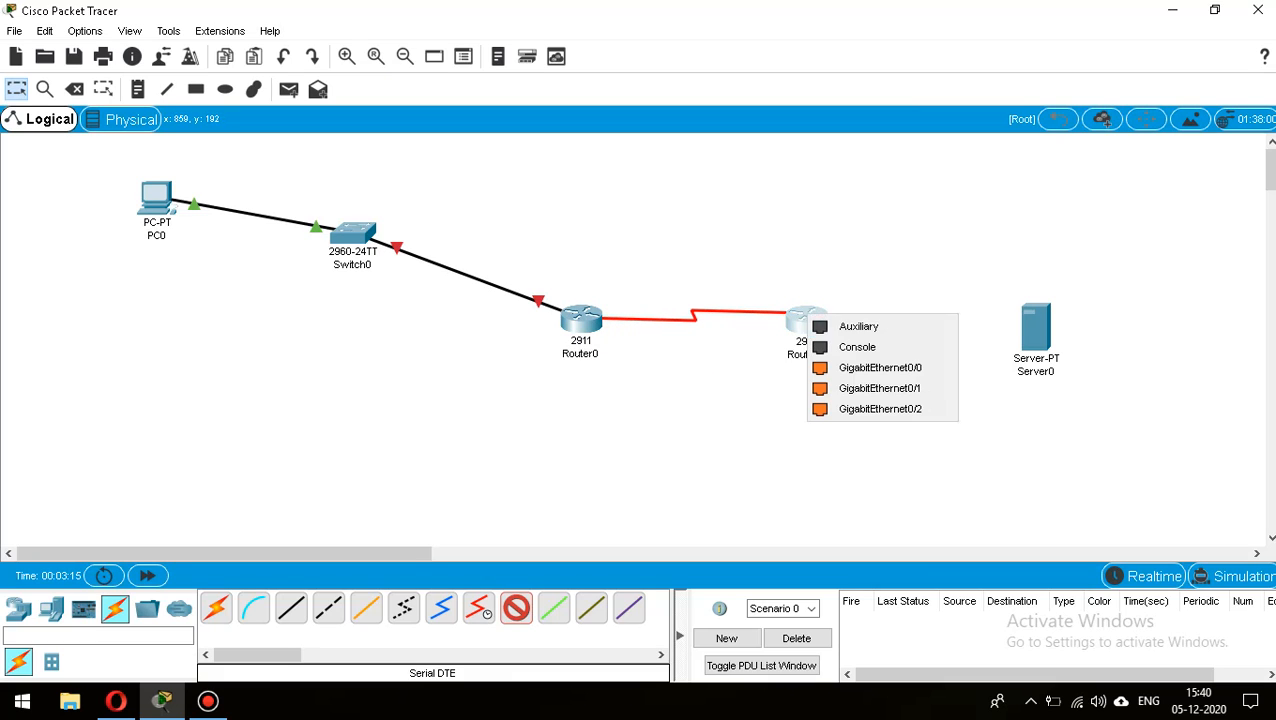
{"action": "left_click", "coordinate": [872, 406]}
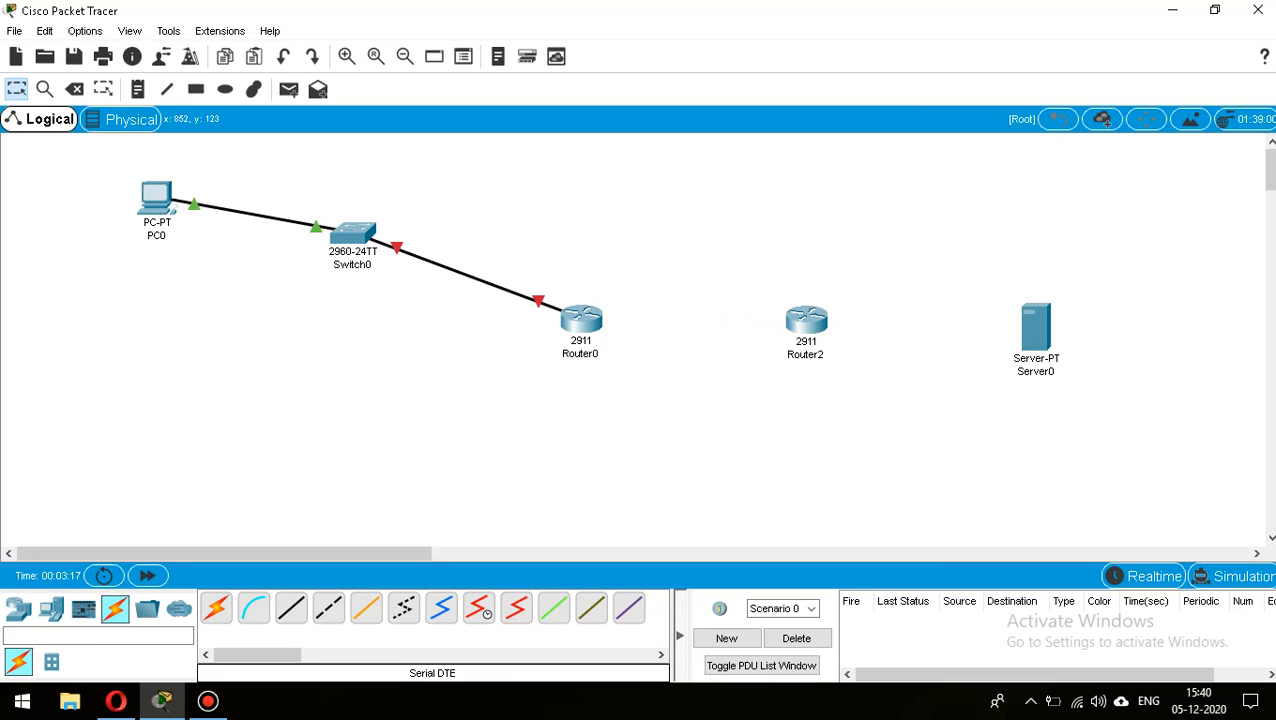
Delete Router2 from the workspace.
{"action": "left_click", "coordinate": [74, 89]}
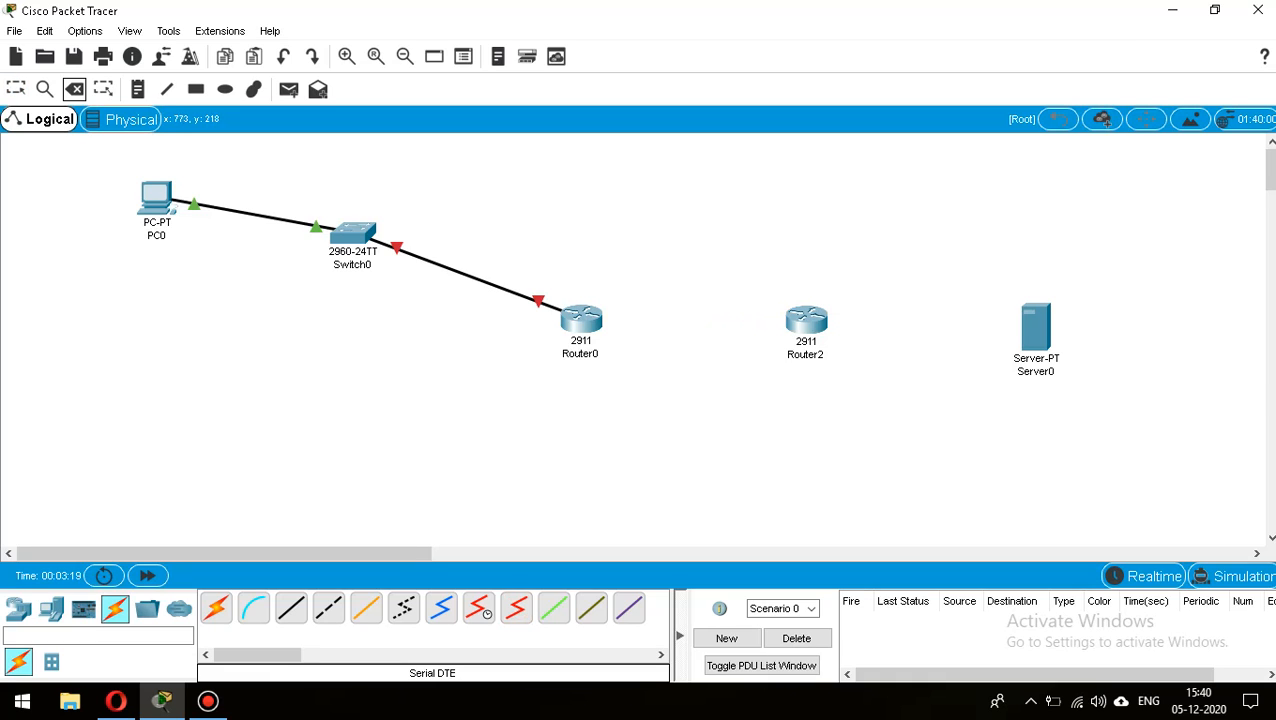
{"action": "left_click", "coordinate": [806, 320]}
{"action": "key", "text": "Escape"}
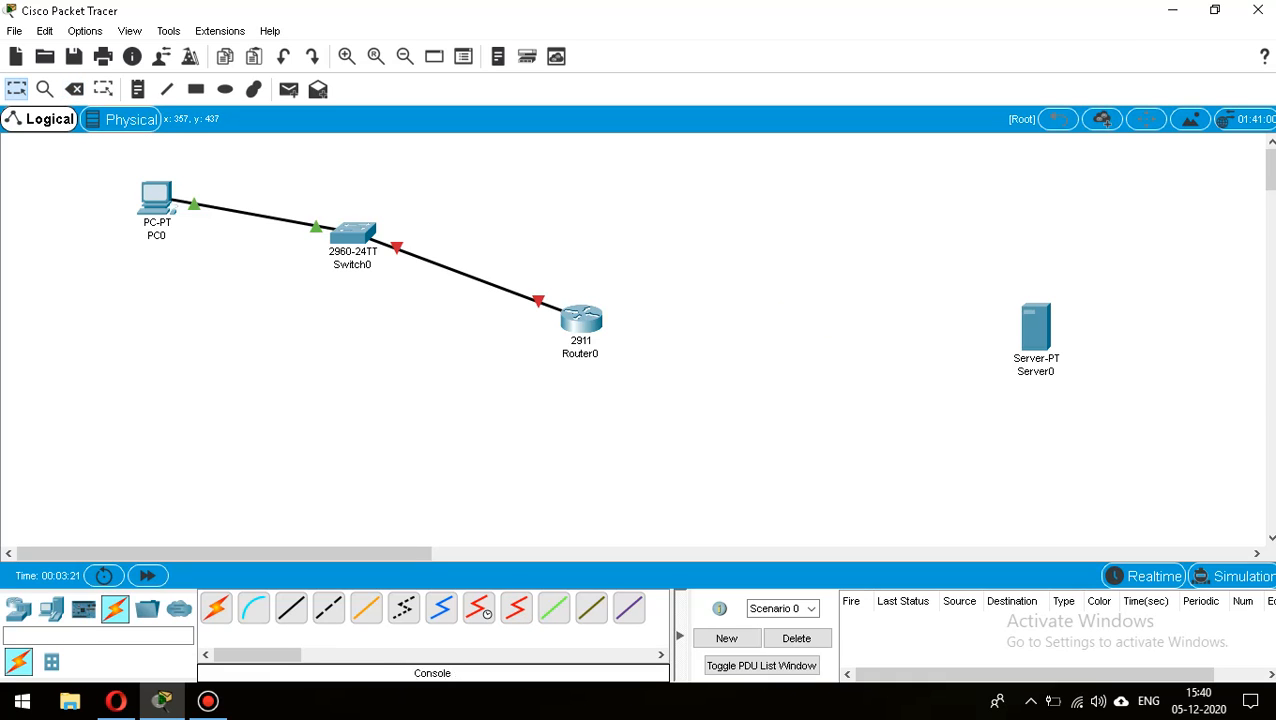
Place a 2911 router between Router0 and Server0 and fit an HWIC-2T serial module in its second slot.
{"action": "left_click", "coordinate": [18, 608]}
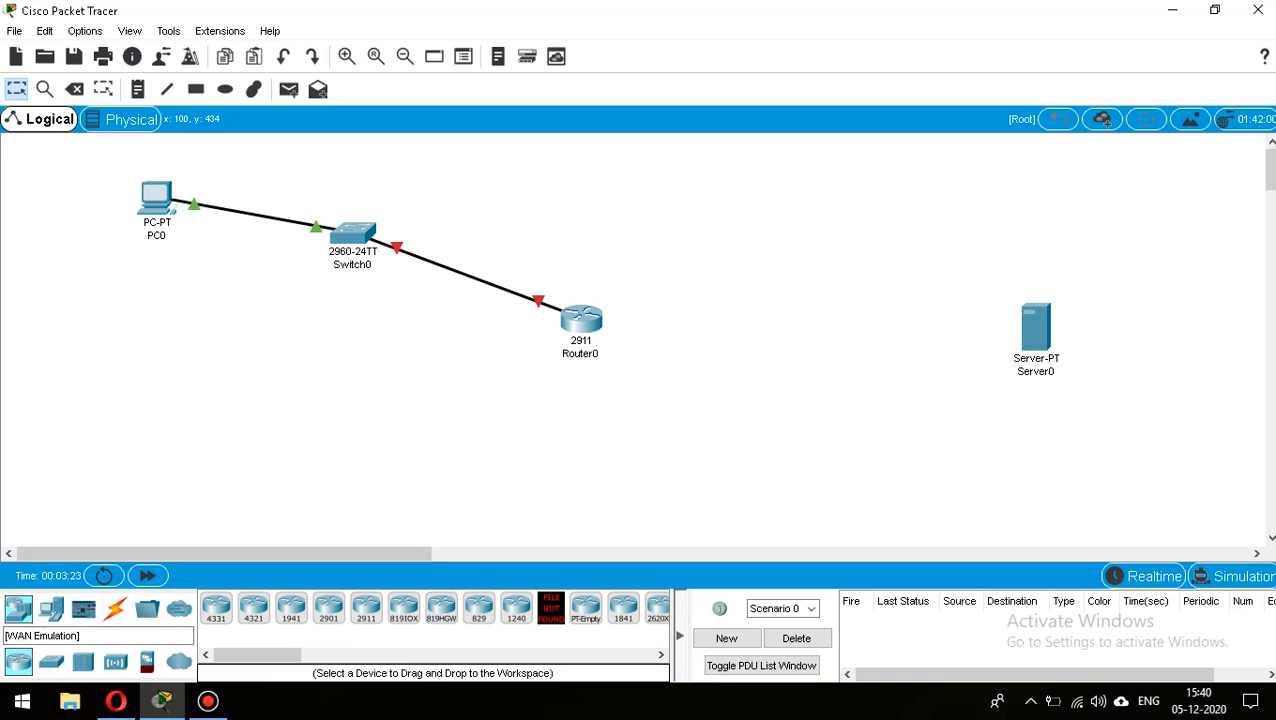
{"action": "left_click", "coordinate": [793, 318]}
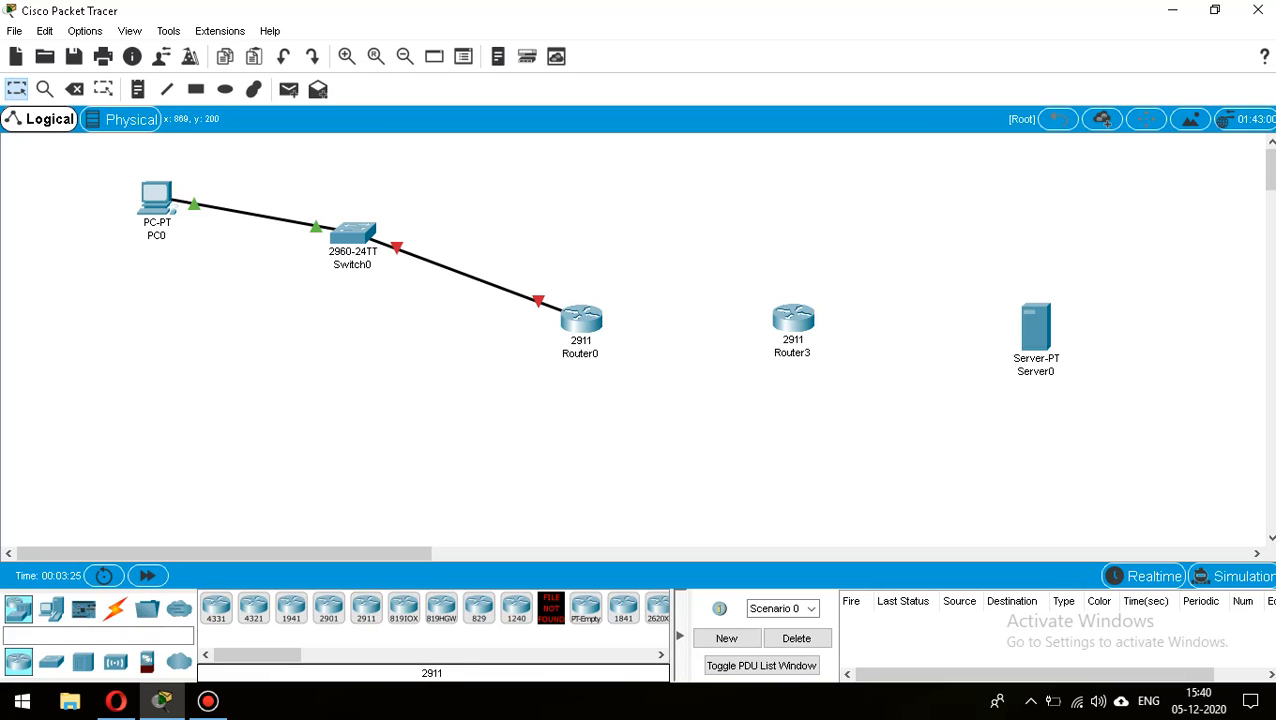
{"action": "left_click", "coordinate": [793, 318]}
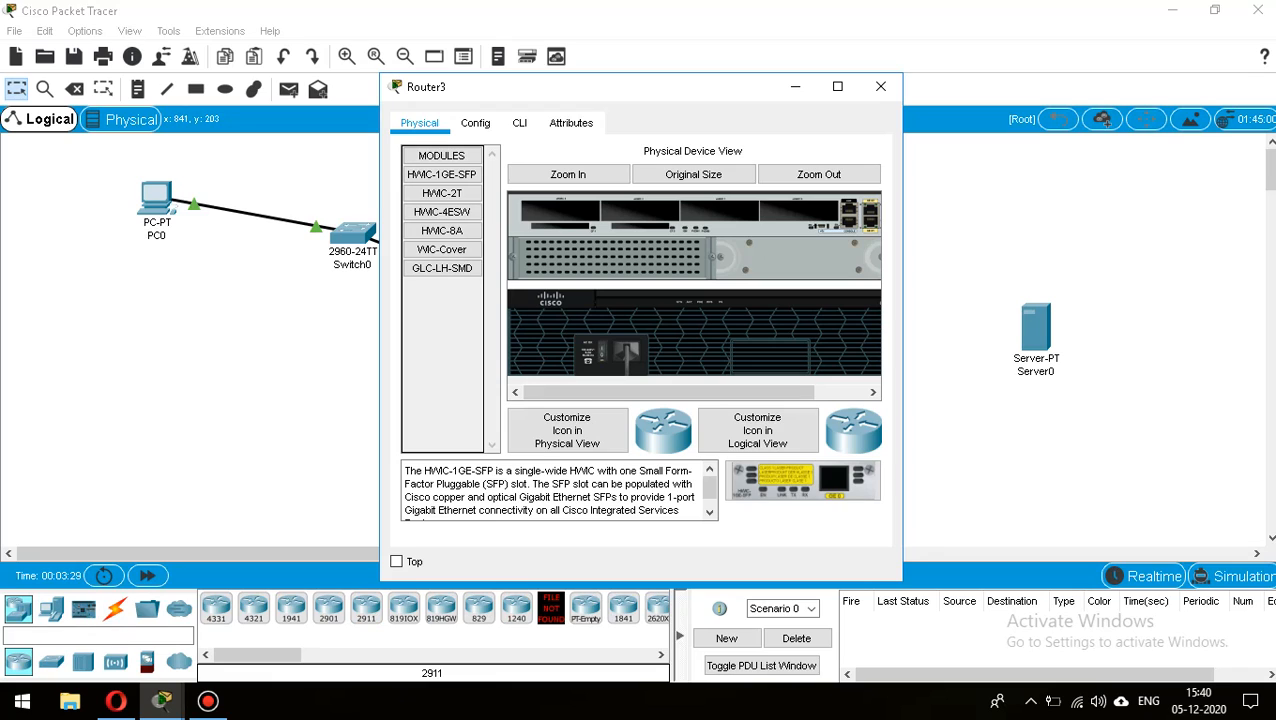
{"action": "left_click", "coordinate": [441, 193]}
{"action": "left_click_drag", "start_coordinate": [803, 481], "coordinate": [640, 212]}
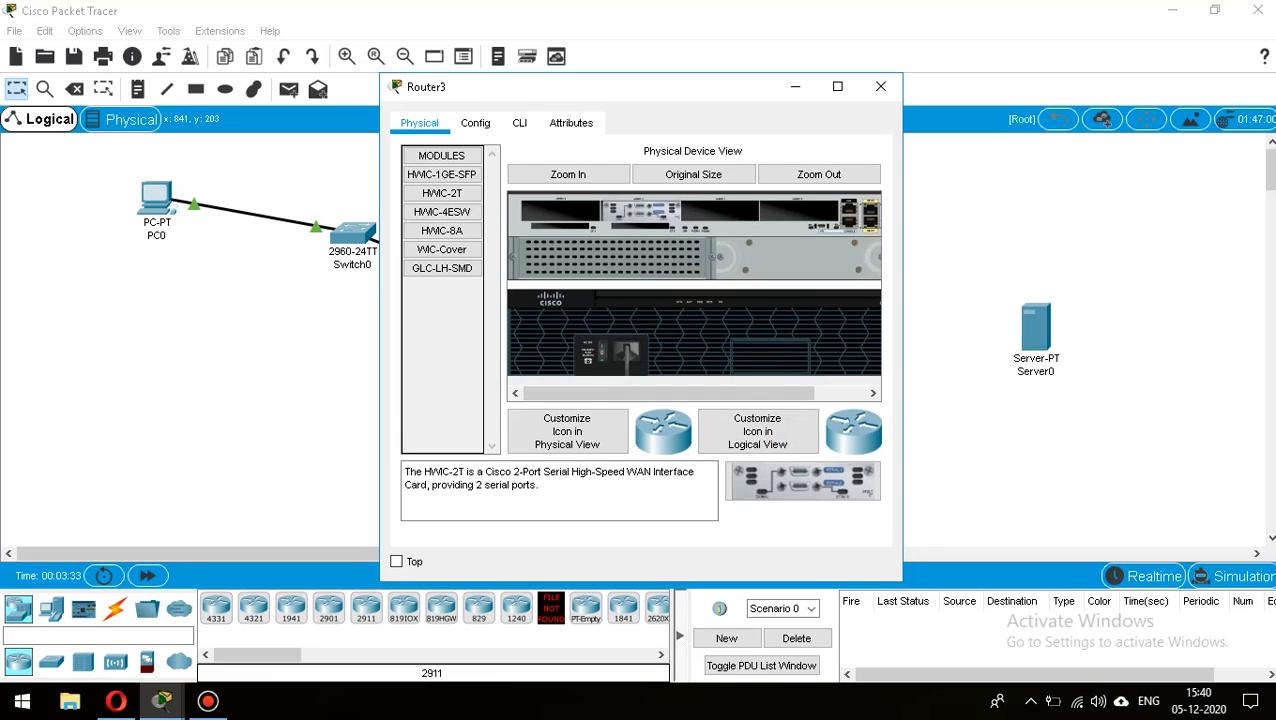
Link Router0's serial interface to Router3's Serial0/2/0 port with a Serial DTE cable.
{"action": "left_click", "coordinate": [880, 86]}
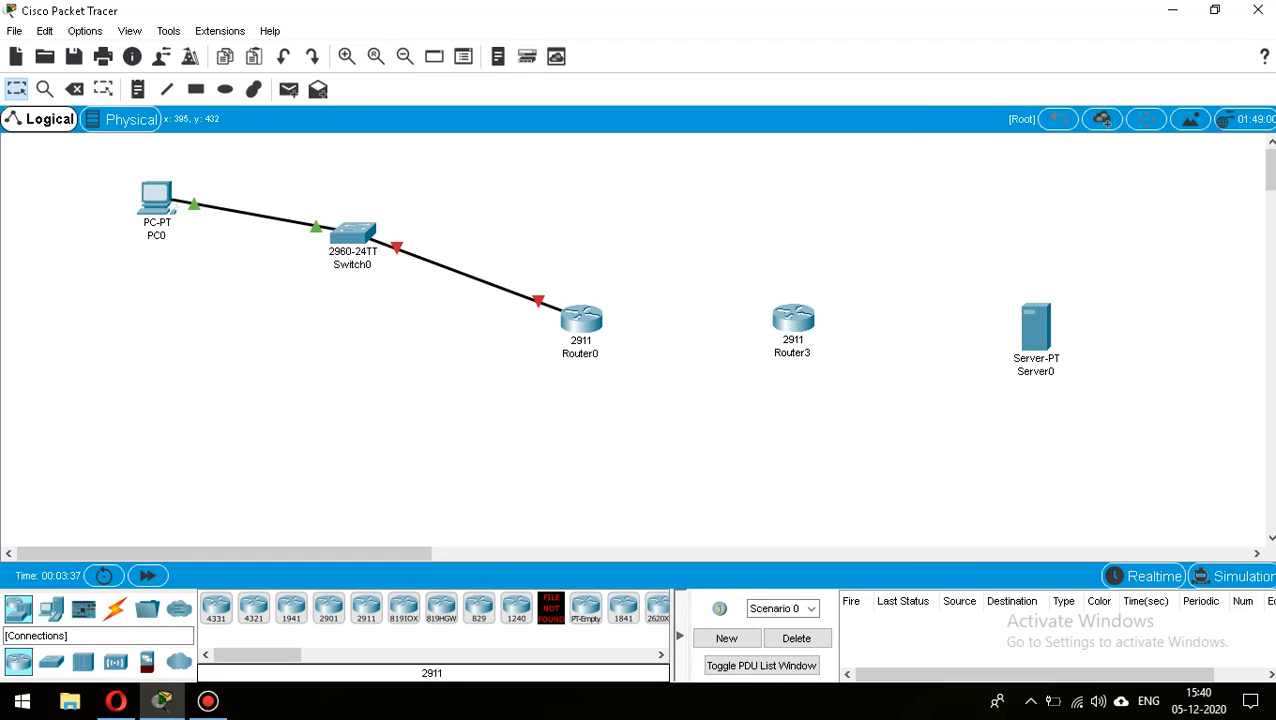
{"action": "left_click", "coordinate": [115, 609]}
{"action": "left_click", "coordinate": [516, 608]}
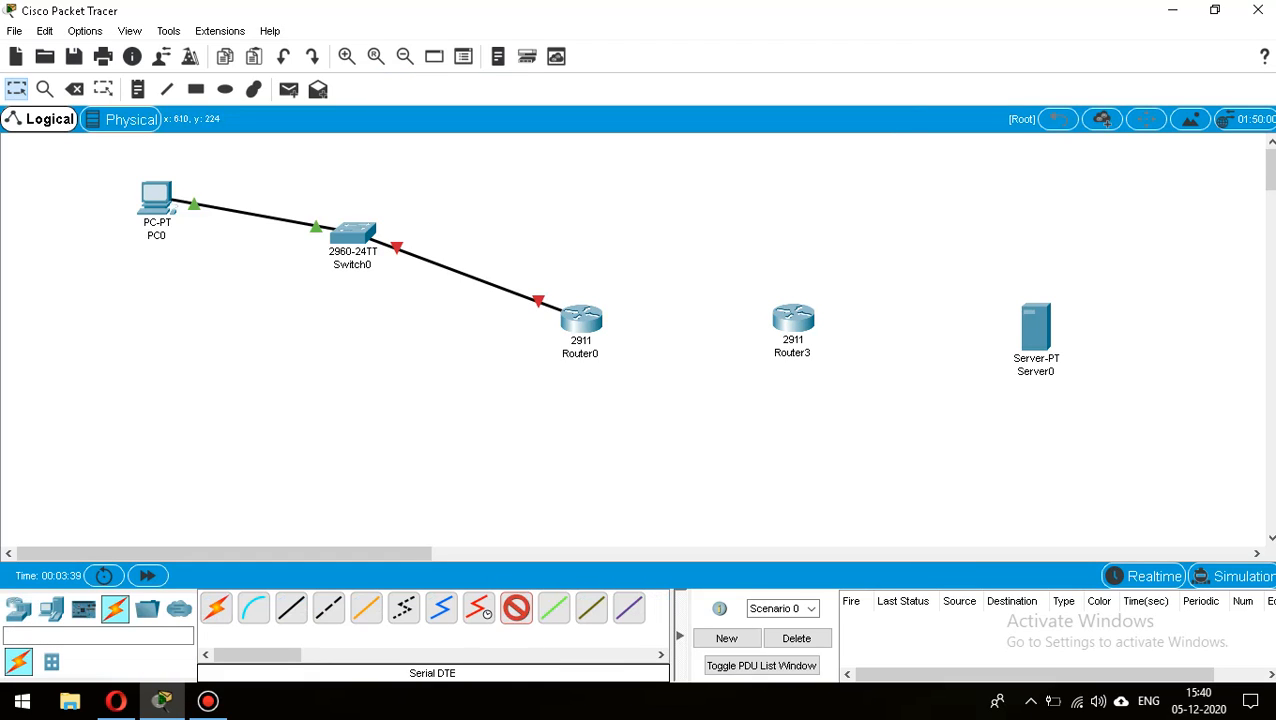
{"action": "left_click", "coordinate": [581, 320]}
{"action": "left_click", "coordinate": [612, 407]}
{"action": "left_click", "coordinate": [793, 318]}
{"action": "left_click", "coordinate": [824, 405]}
{"action": "left_click", "coordinate": [793, 318]}
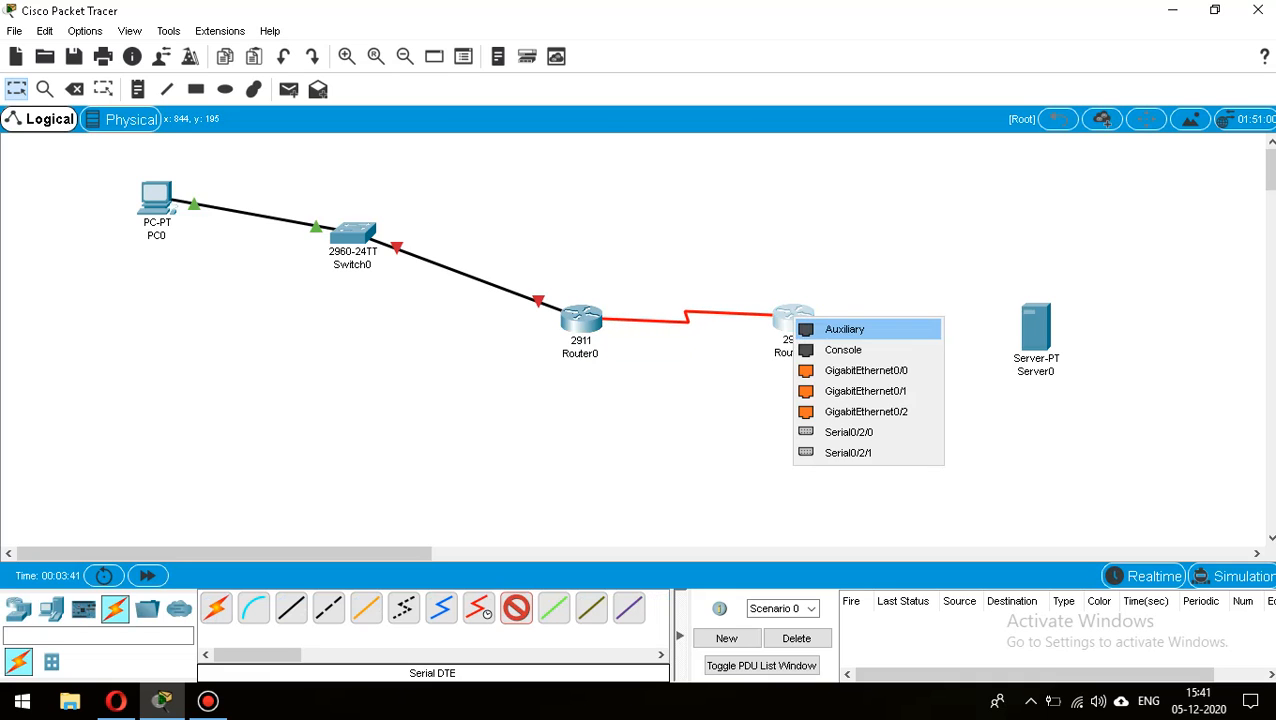
{"action": "left_click", "coordinate": [840, 432]}
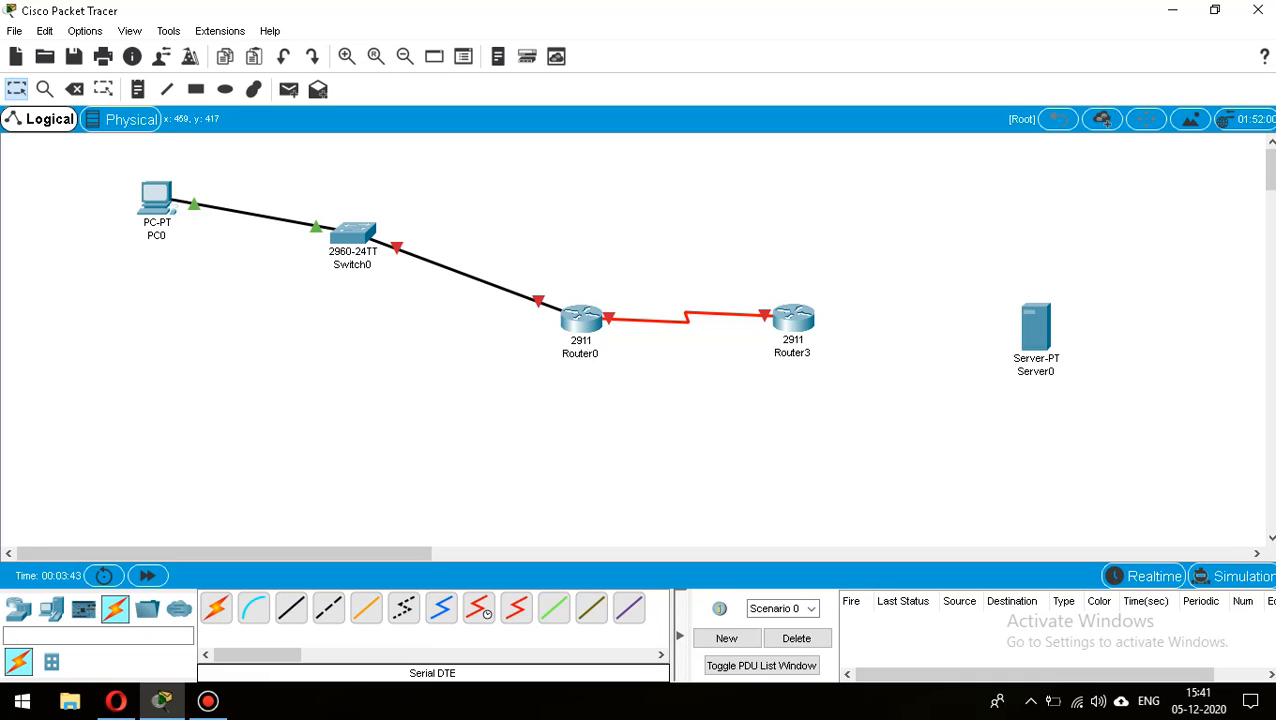
Connect Router3 to Server0 using the automatically chosen connection type.
{"action": "left_click", "coordinate": [216, 608]}
{"action": "left_click", "coordinate": [793, 318]}
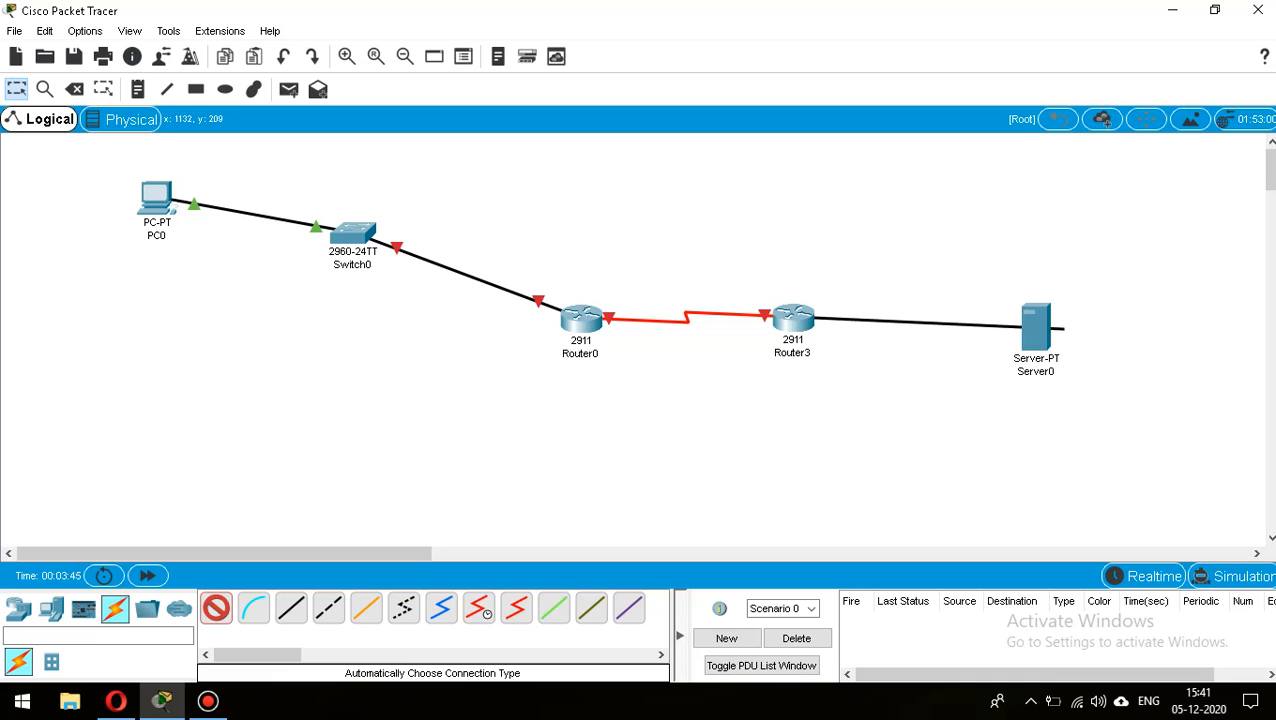
{"action": "left_click", "coordinate": [1036, 325]}
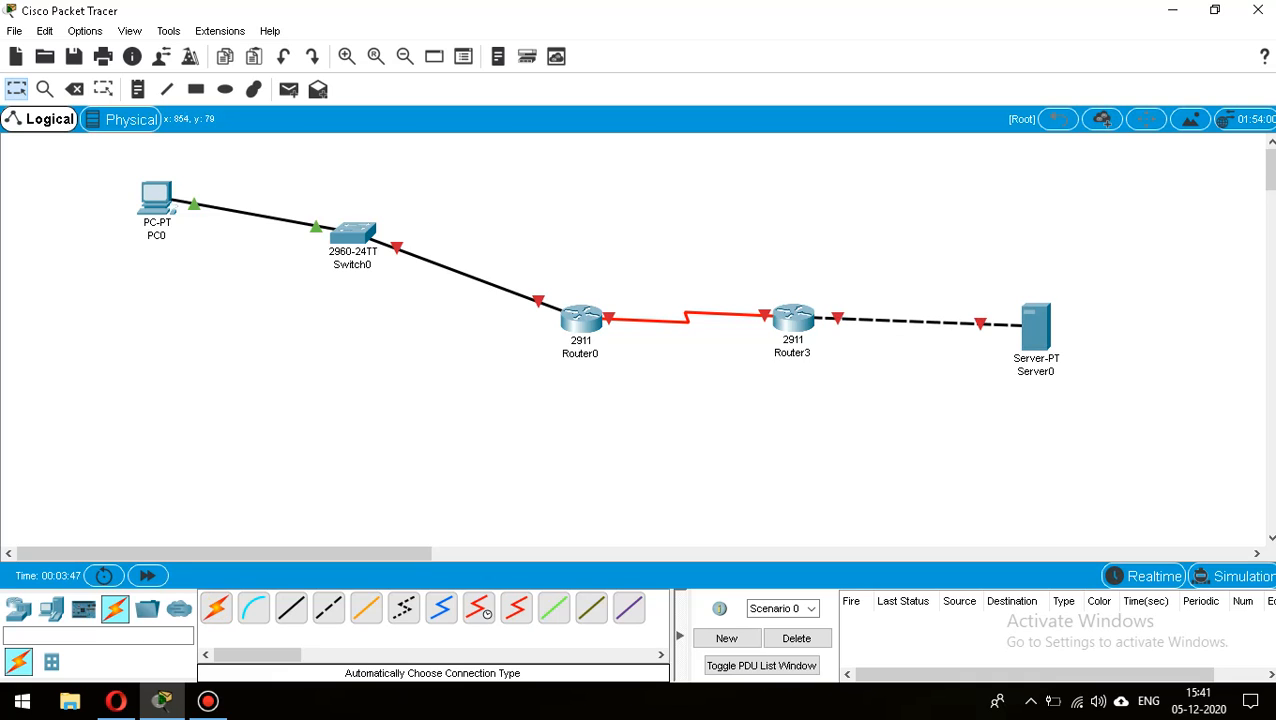
Place a text note reading 10.0.0.1 just above PC0.
{"action": "left_click", "coordinate": [137, 89]}
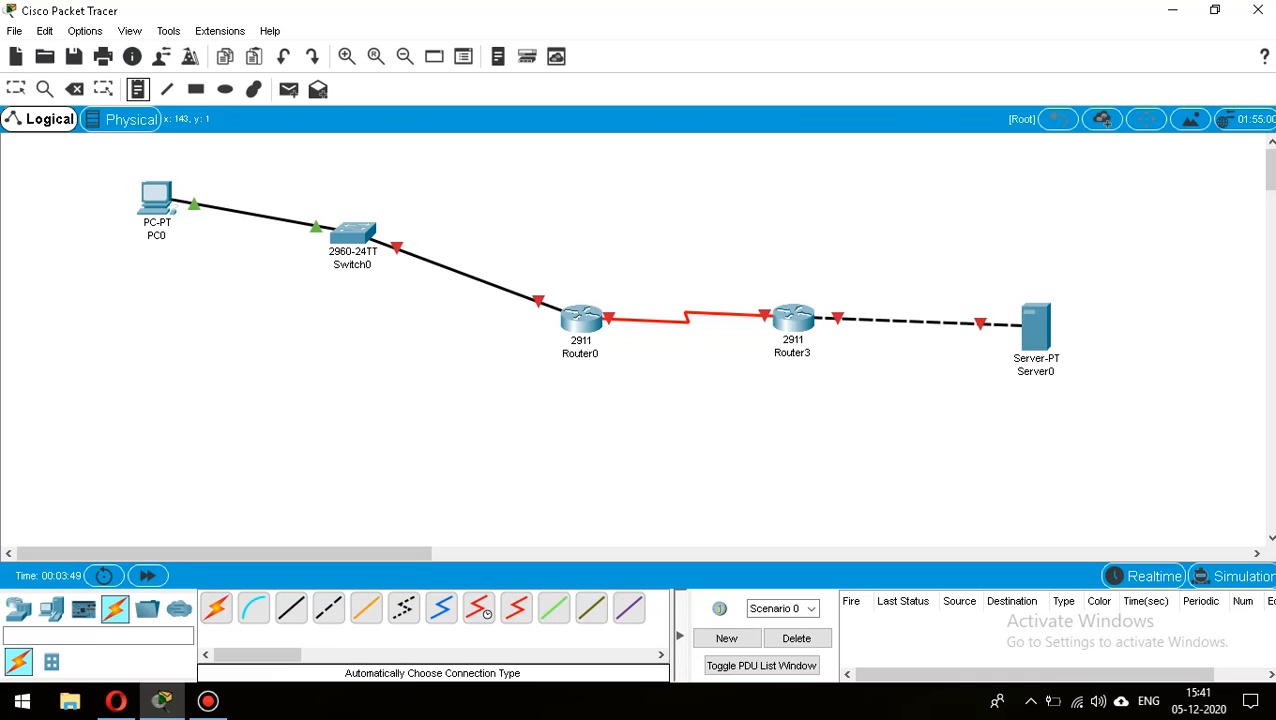
{"action": "left_click", "coordinate": [133, 167]}
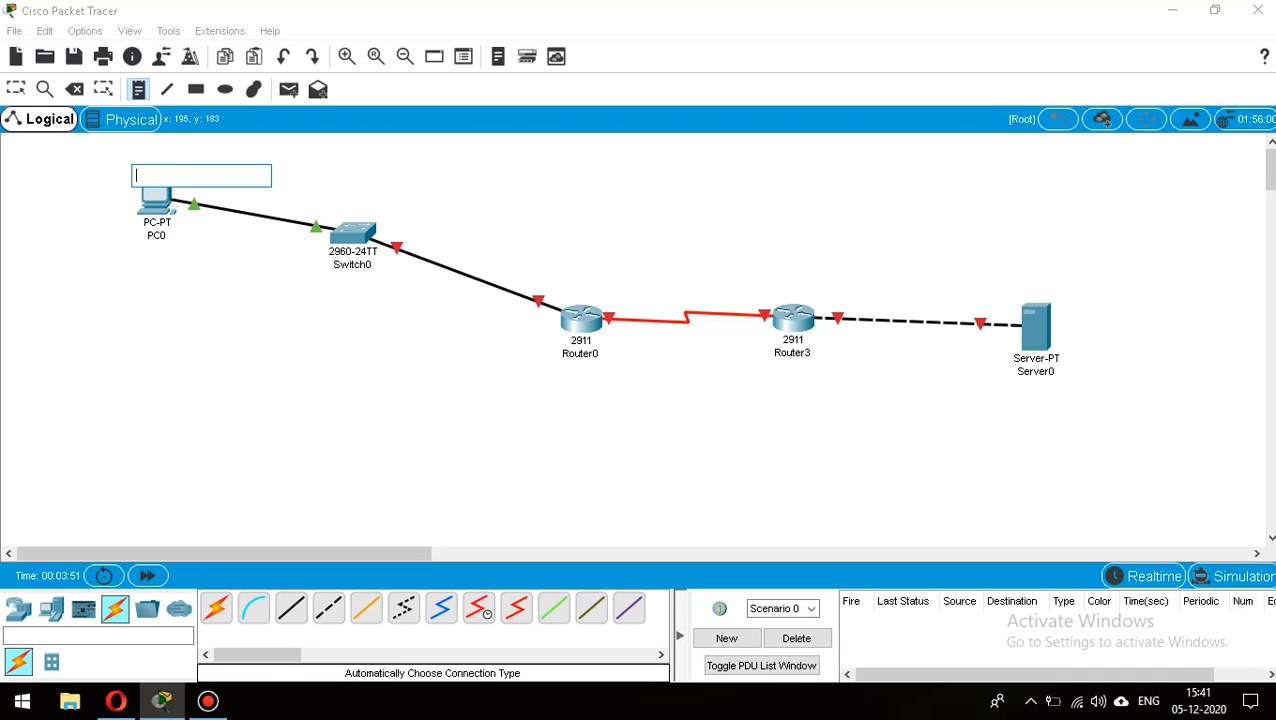
{"action": "type", "text": "10.0.0."}
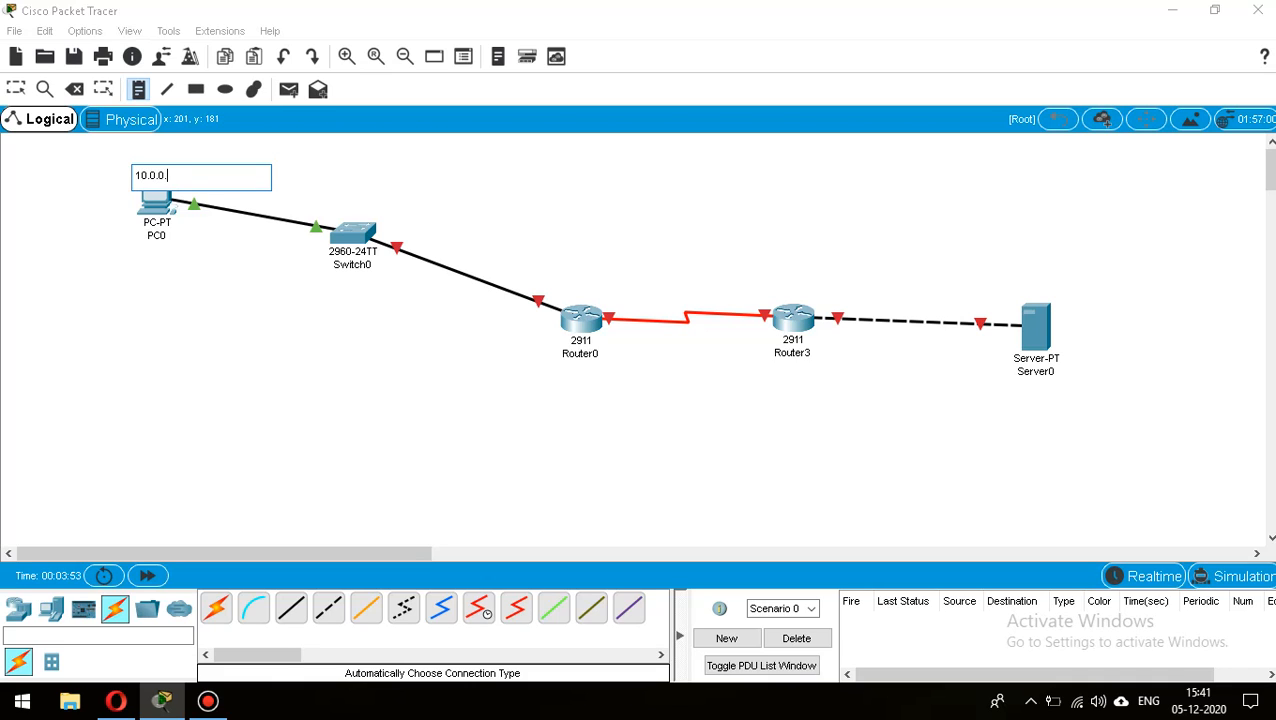
{"action": "type", "text": "1"}
Label Router0's switch-side link with a 10.0.0.100 note and its serial side with a 50.0.0.1 note.
{"action": "left_click", "coordinate": [507, 270]}
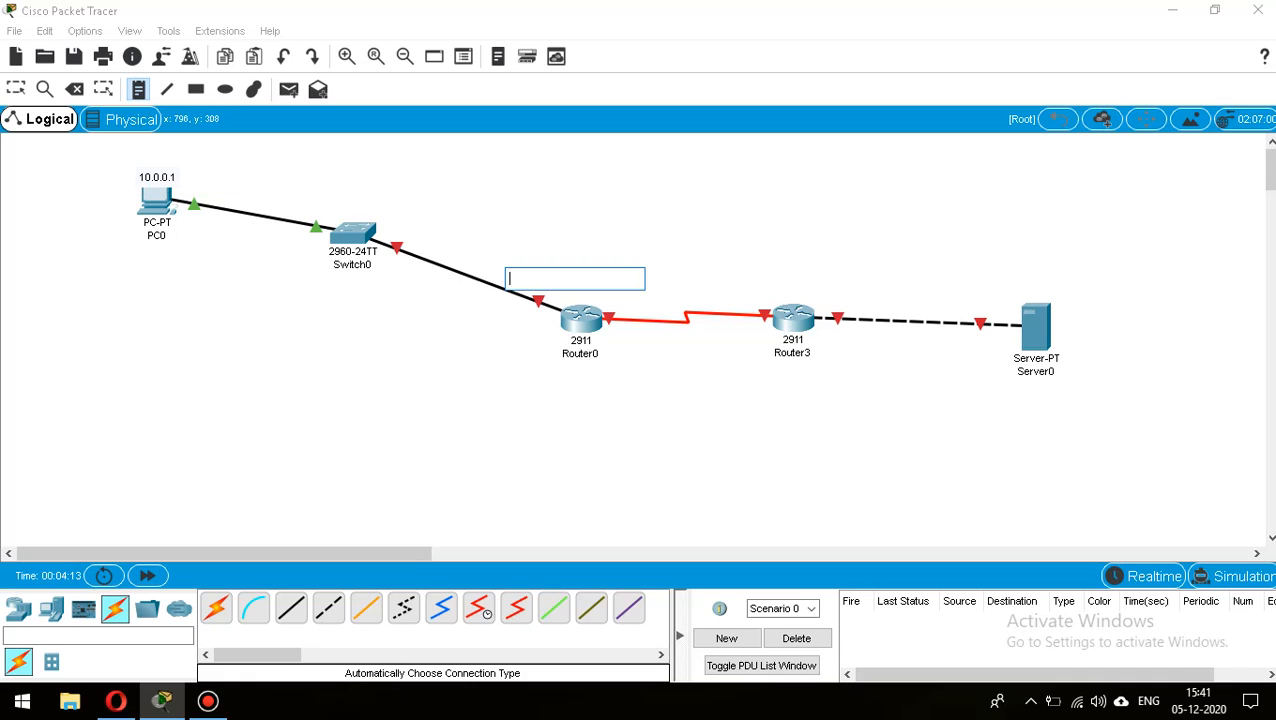
{"action": "type", "text": "10.0.0.100"}
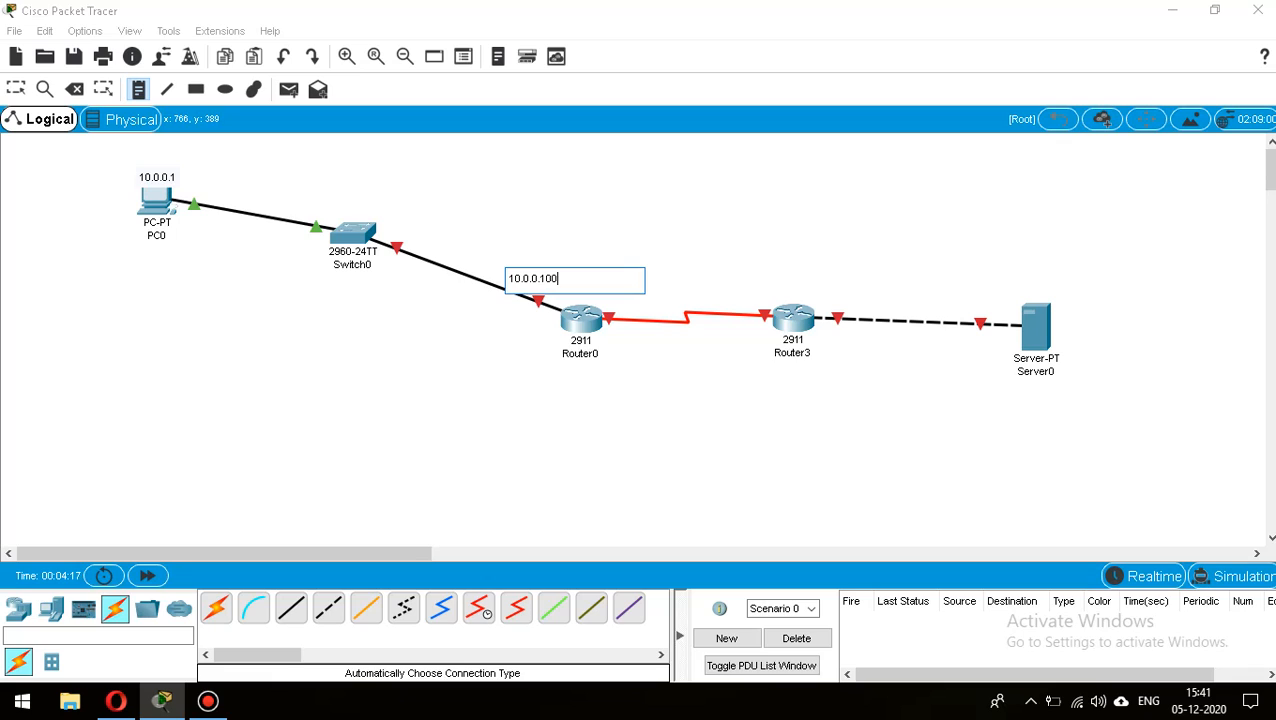
{"action": "left_click", "coordinate": [604, 345]}
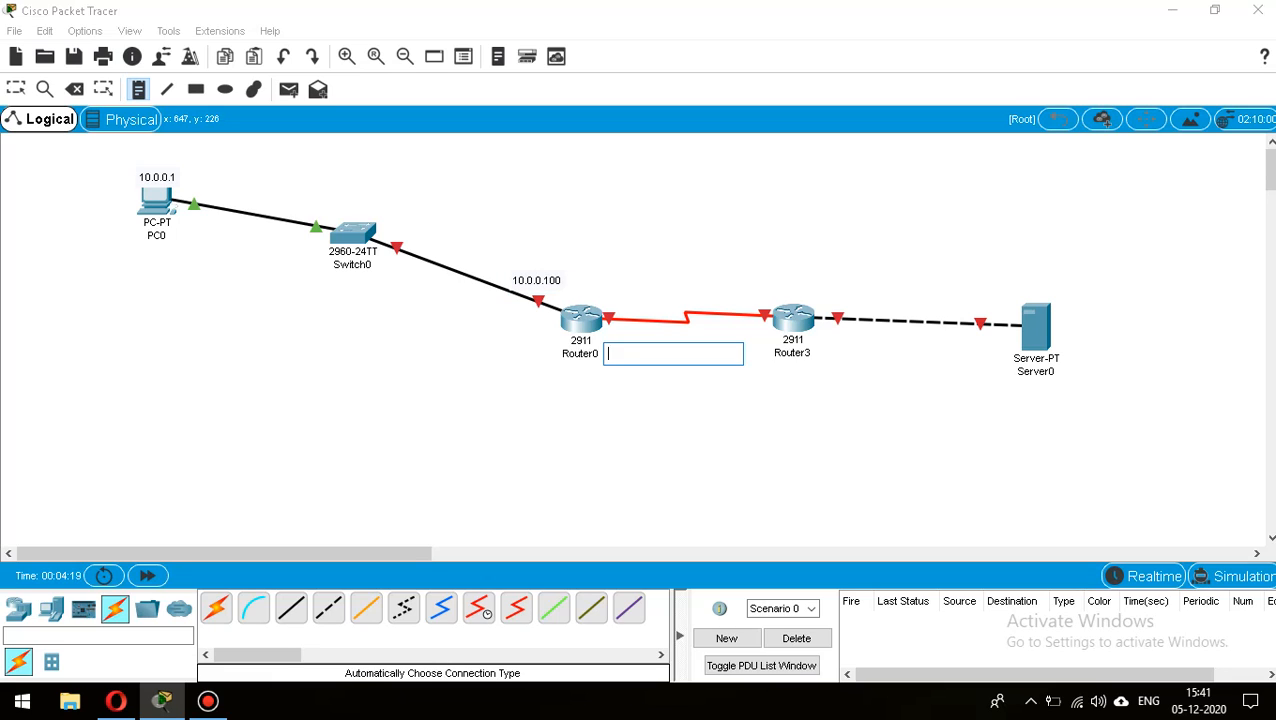
{"action": "type", "text": "50.0.0.1"}
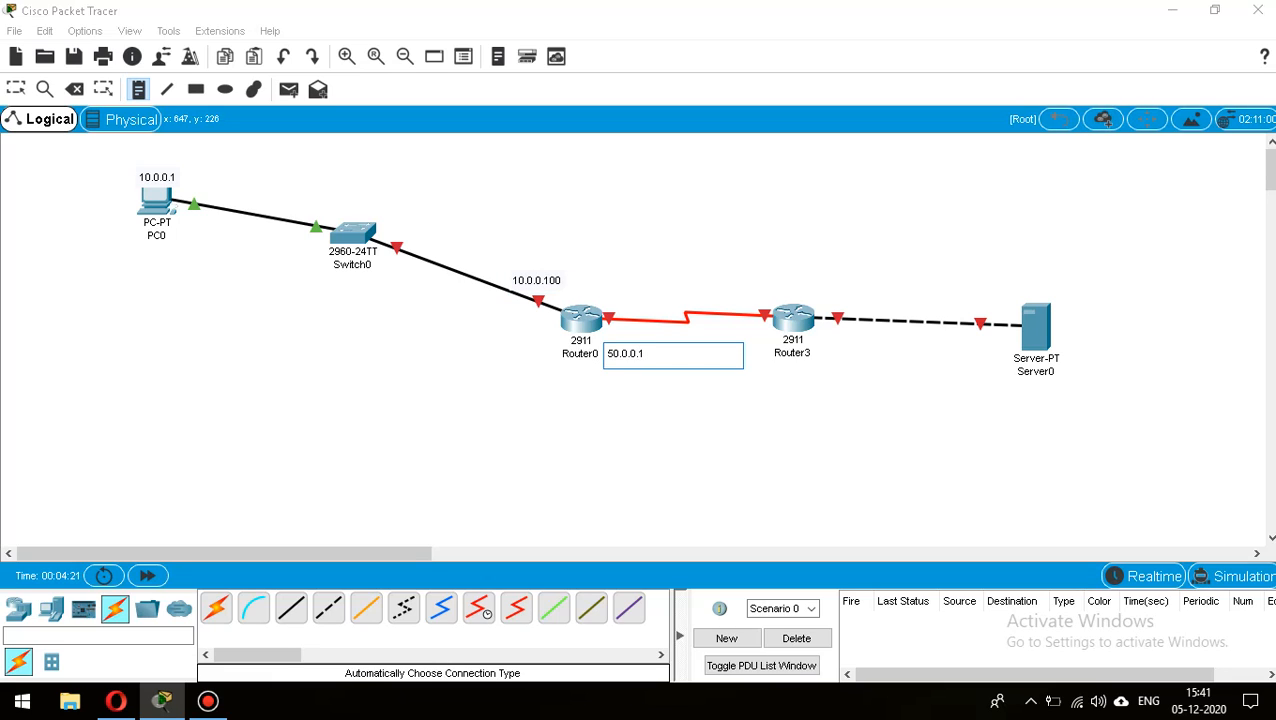
Label Router3's serial side with a 50.0.0.100 note and its server side with a 200.0.0.100 note.
{"action": "left_click", "coordinate": [713, 283]}
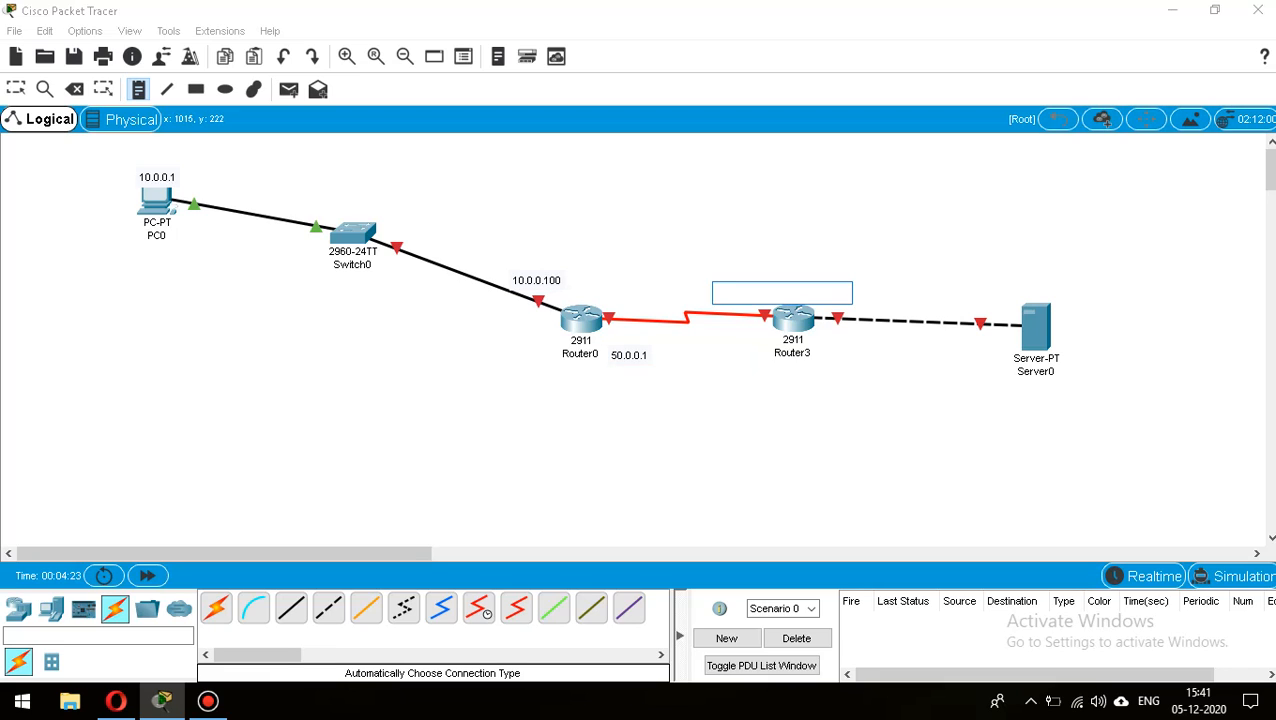
{"action": "type", "text": "50.0.0.100"}
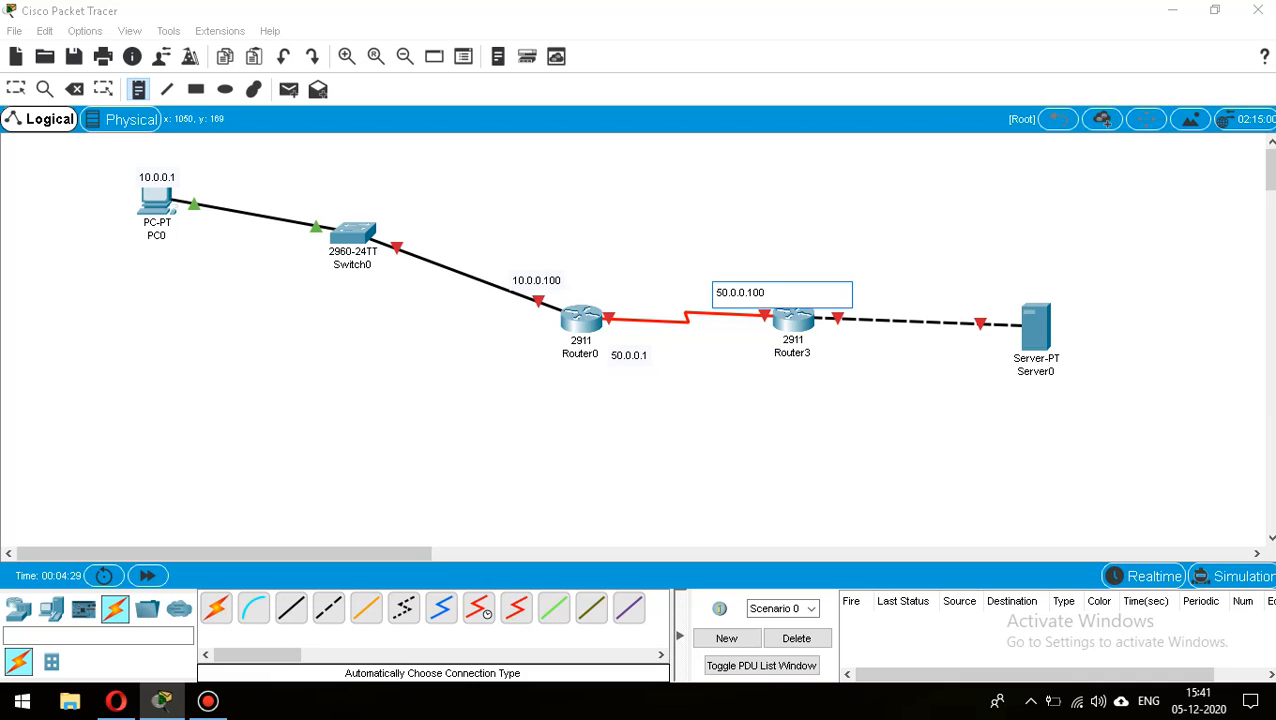
{"action": "left_click", "coordinate": [873, 291]}
{"action": "left_click", "coordinate": [824, 293]}
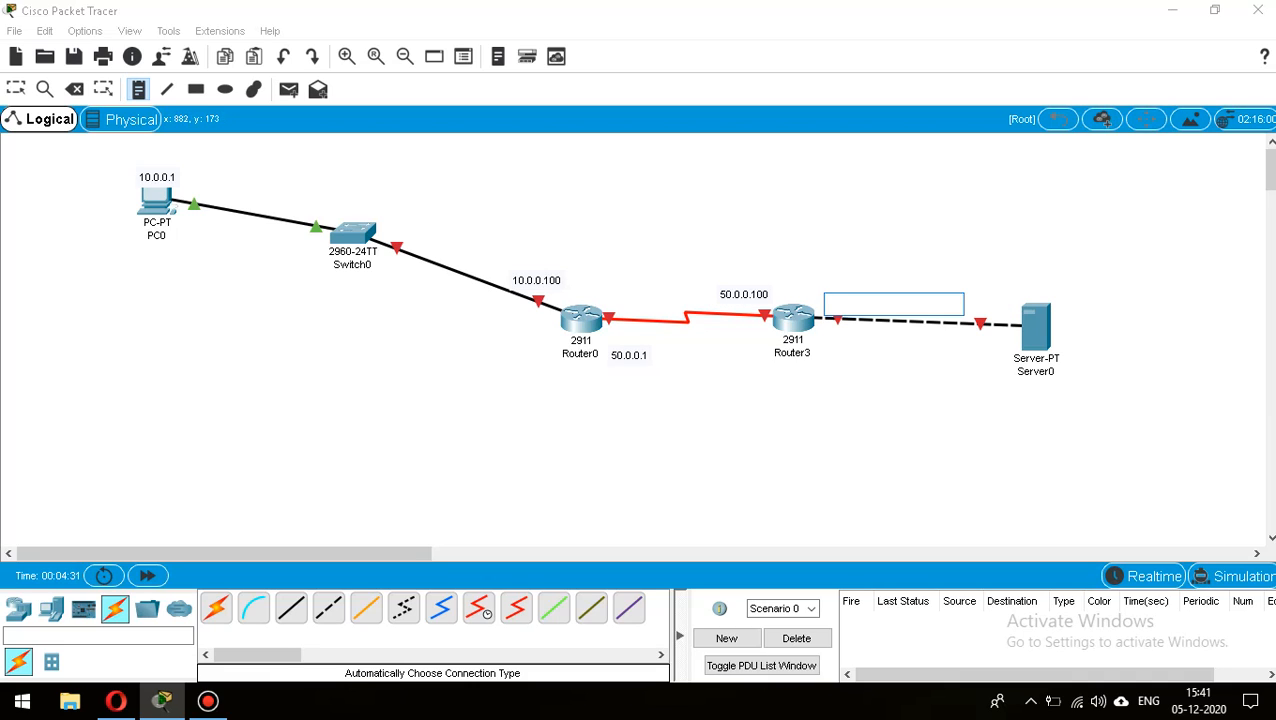
{"action": "type", "text": "200.0.0.100"}
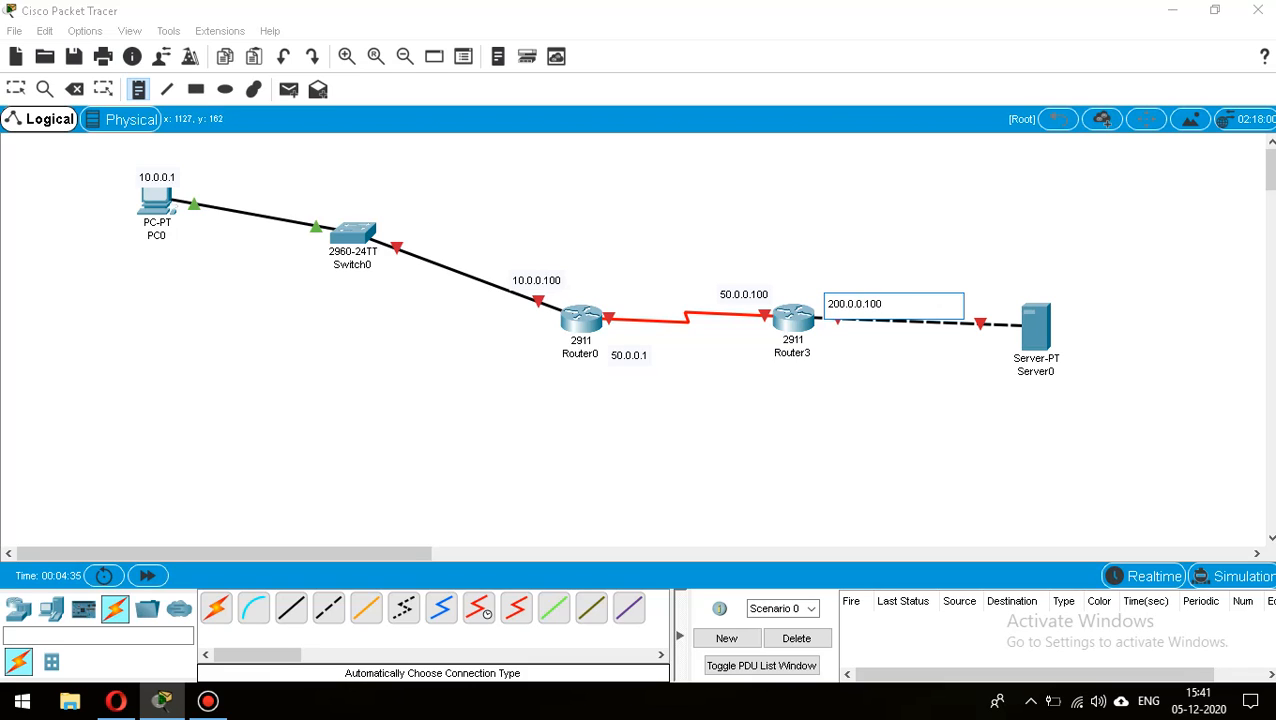
Place a text note reading 200.0.0.1 beside Server0 and leave the note tool.
{"action": "left_click", "coordinate": [1057, 292]}
{"action": "type", "text": "200.0."}
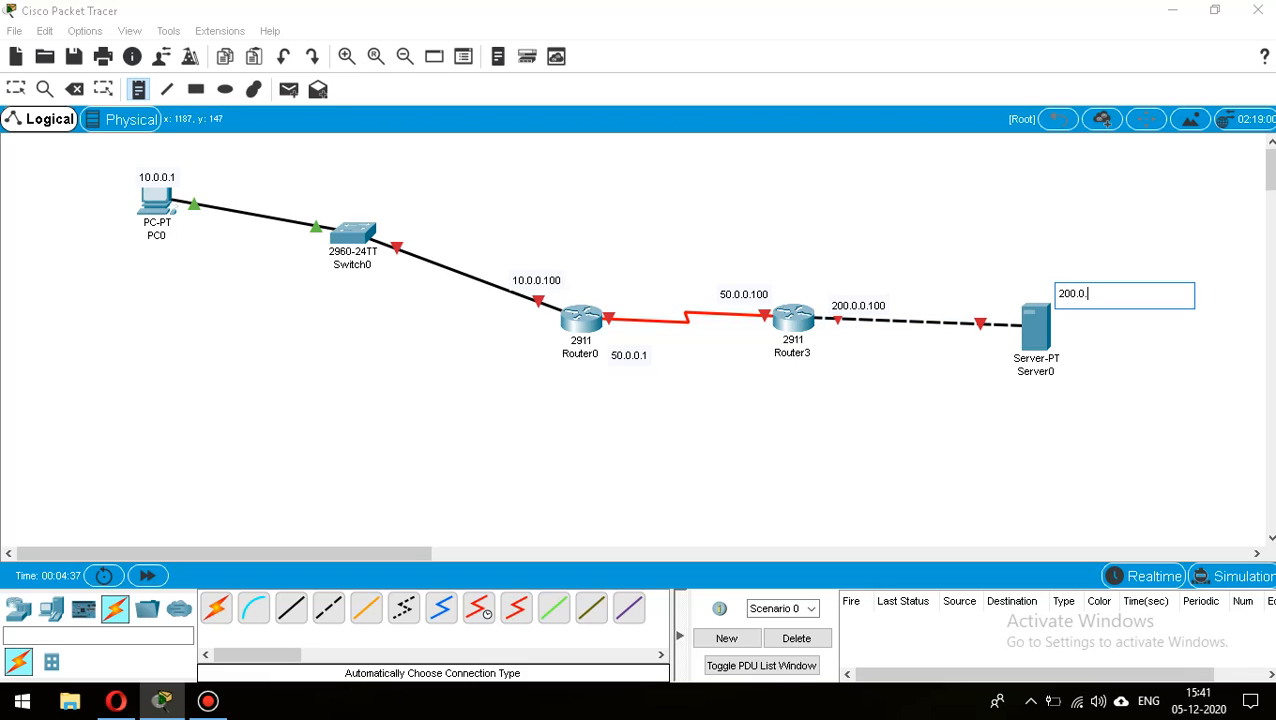
{"action": "type", "text": "0.1"}
{"action": "left_click", "coordinate": [1112, 189]}
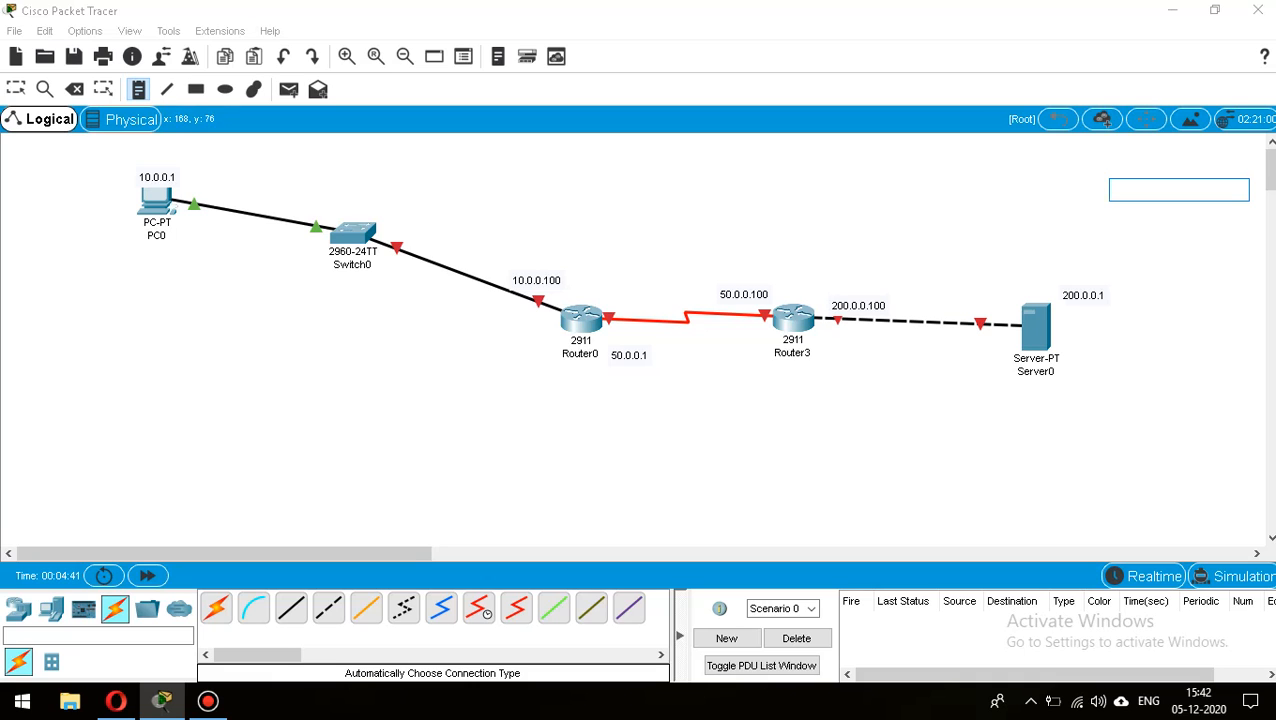
{"action": "key", "text": "Escape"}
Give PC0 the static IPv4 address 10.0.0.1 with subnet mask 255.0.0.0 and default gateway 10.0.0.100.
{"action": "left_click", "coordinate": [156, 200]}
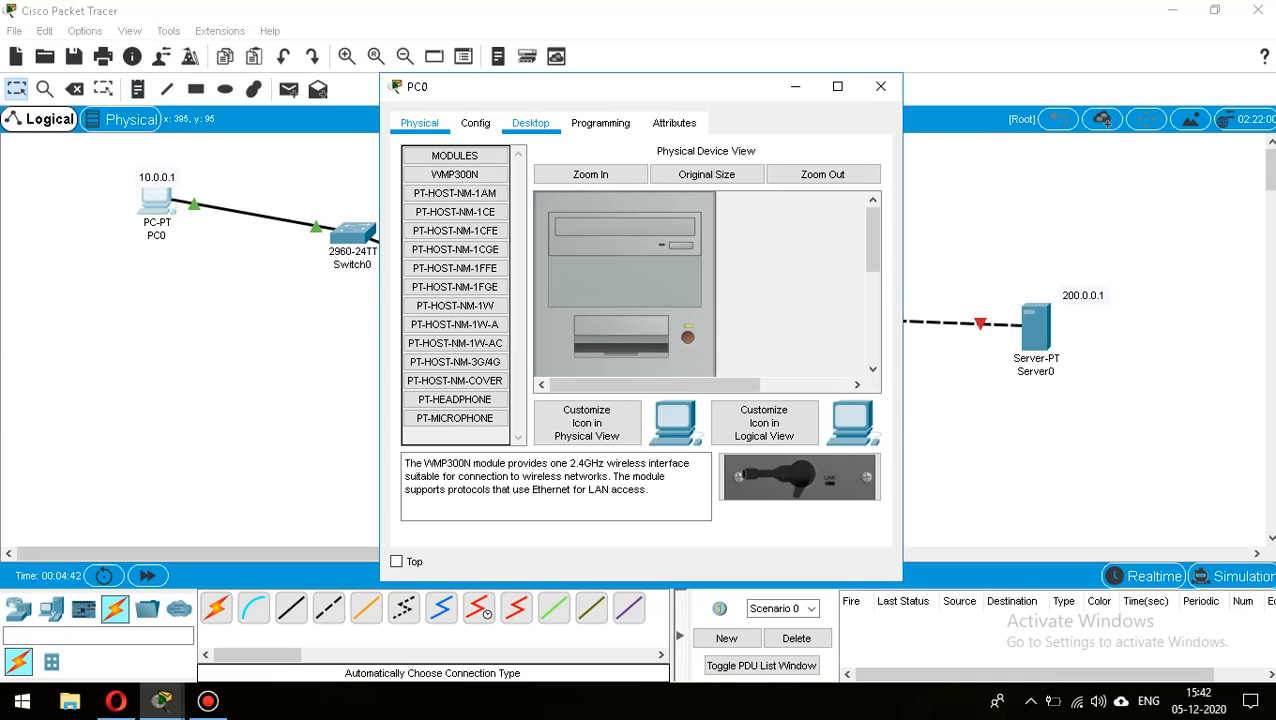
{"action": "left_click", "coordinate": [530, 122]}
{"action": "left_click", "coordinate": [470, 214]}
{"action": "left_click", "coordinate": [698, 254]}
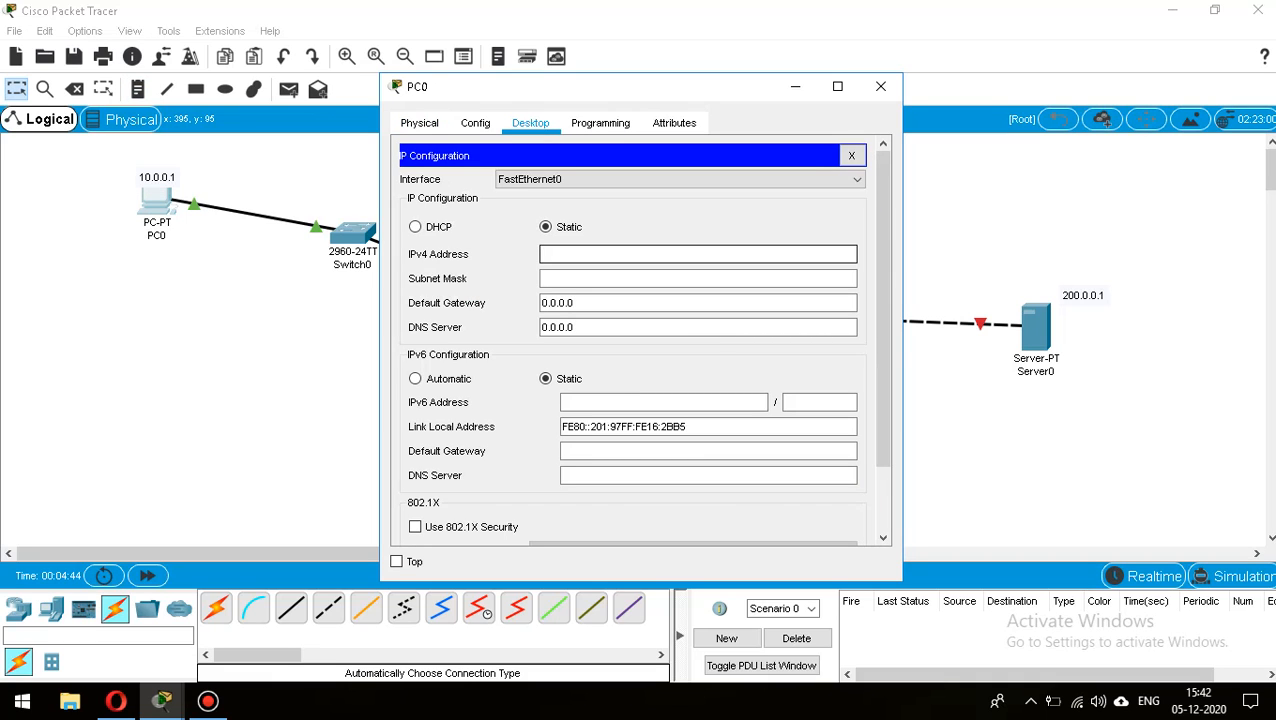
{"action": "type", "text": "10.0.0.1"}
{"action": "key", "text": "Tab"}
{"action": "key", "text": "Tab"}
{"action": "type", "text": "10.0"}
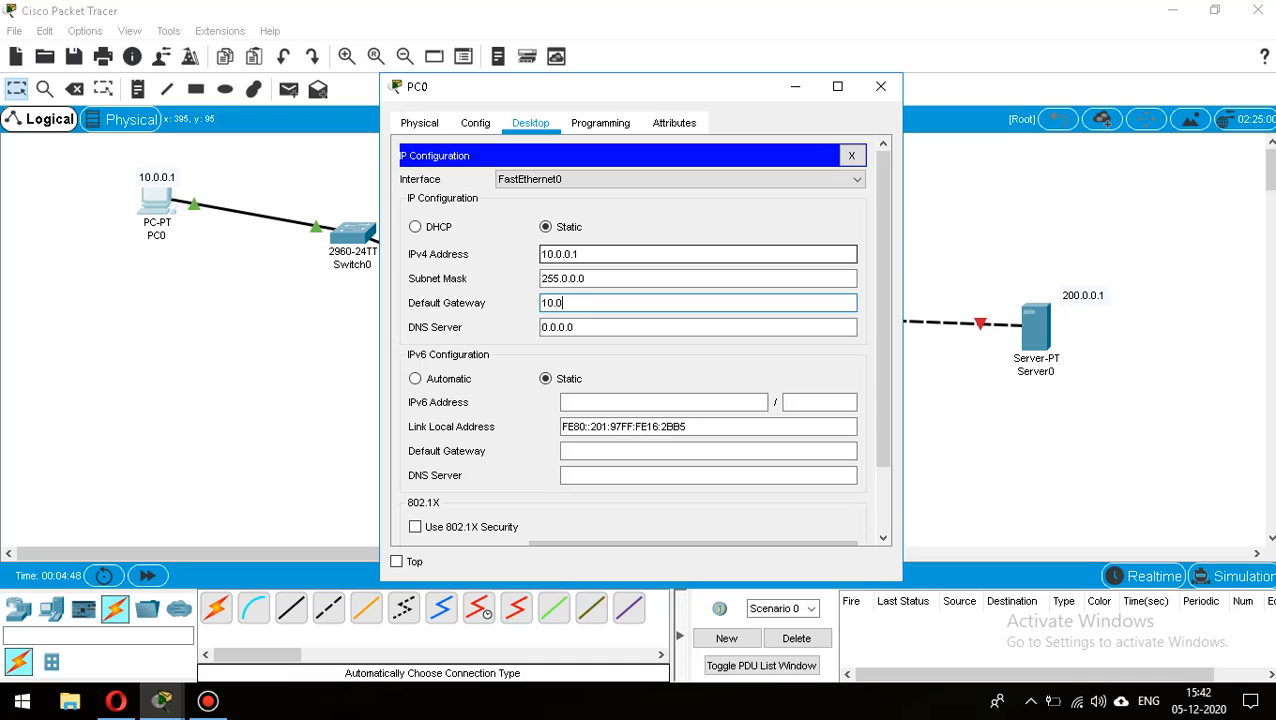
{"action": "type", "text": ".0.100"}
{"action": "key", "text": "Tab"}
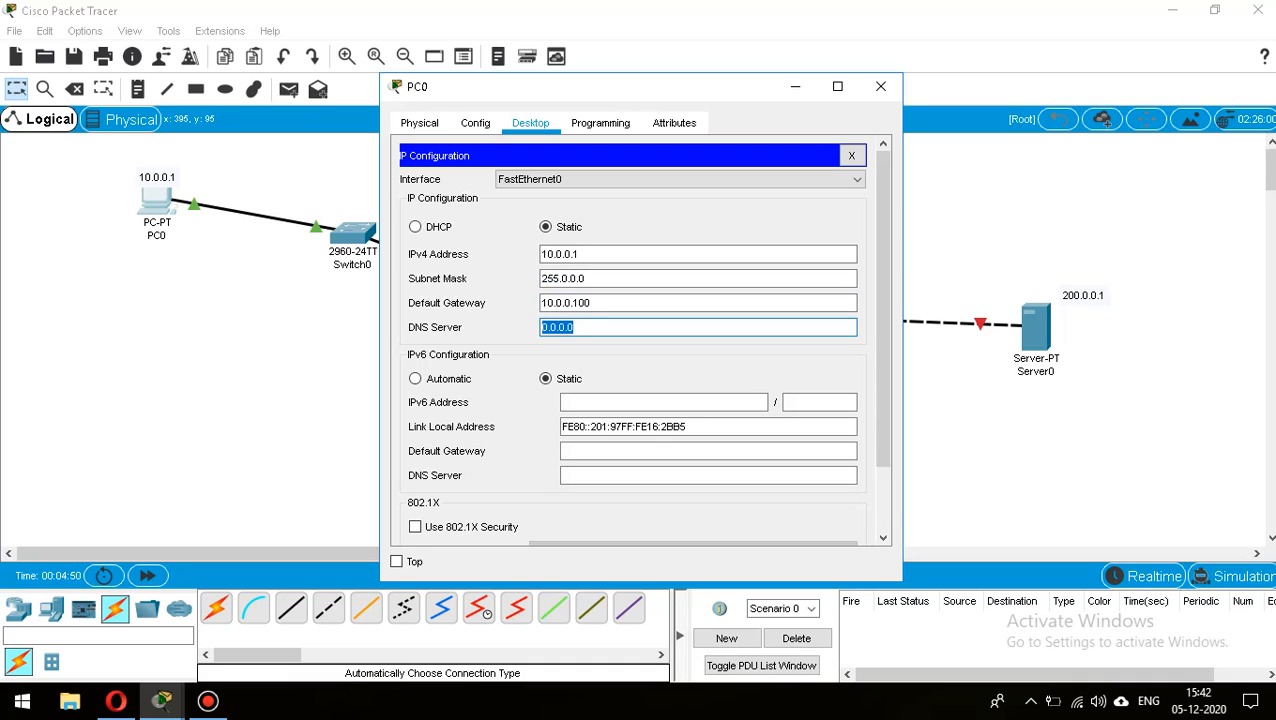
{"action": "key", "text": "shift+Tab"}
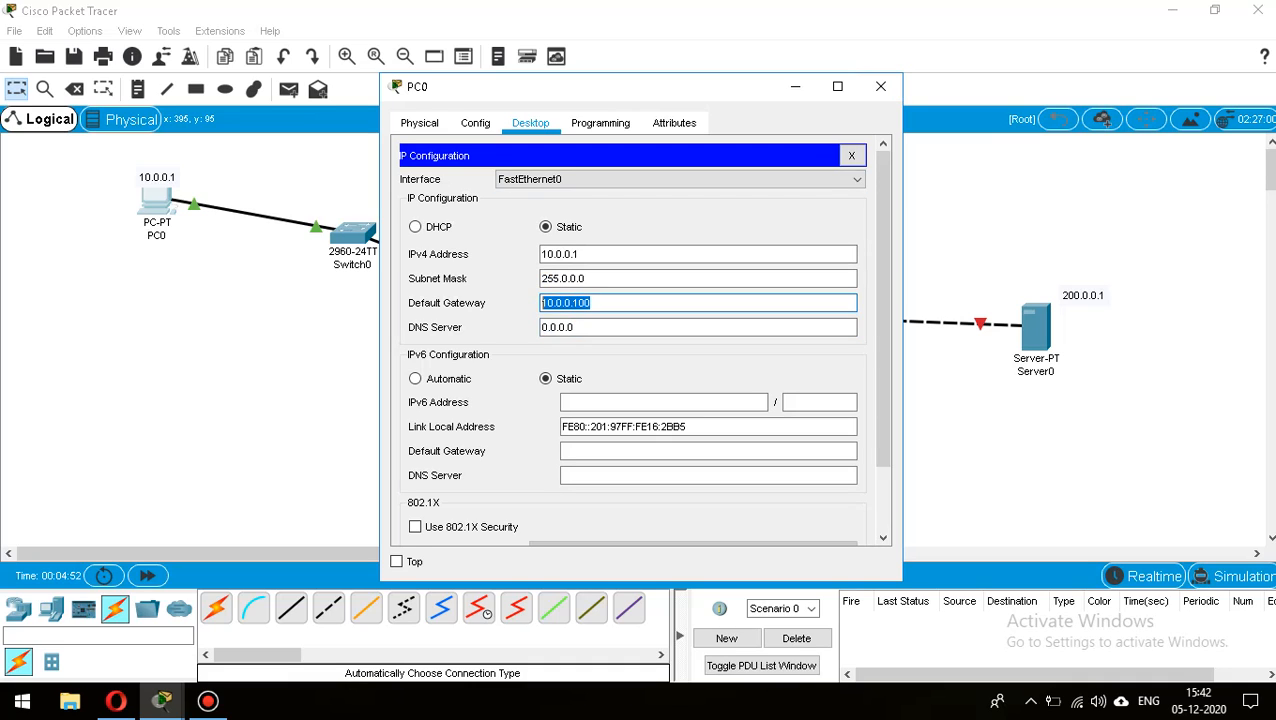
{"action": "left_click", "coordinate": [880, 86]}
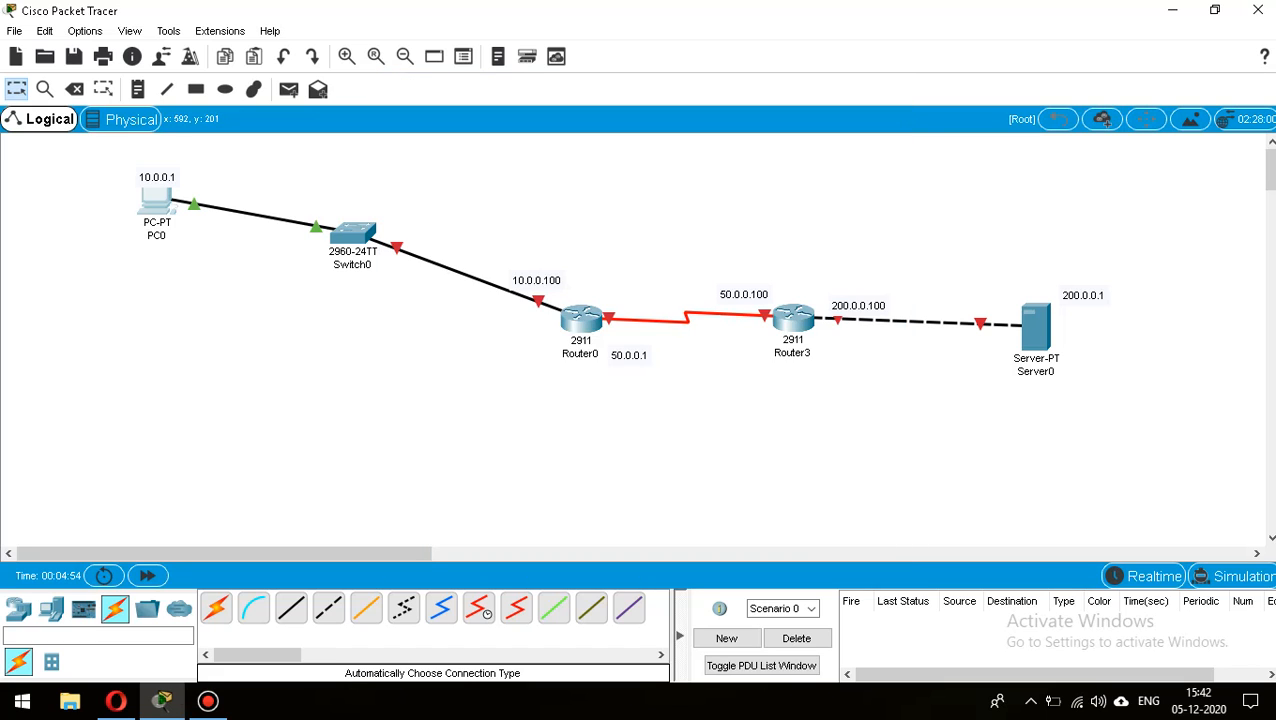
Set Router0's GigabitEthernet0/0 to IPv4 address 10.0.0.100 with mask 255.0.0.0 and turn the port on.
{"action": "left_click", "coordinate": [580, 318]}
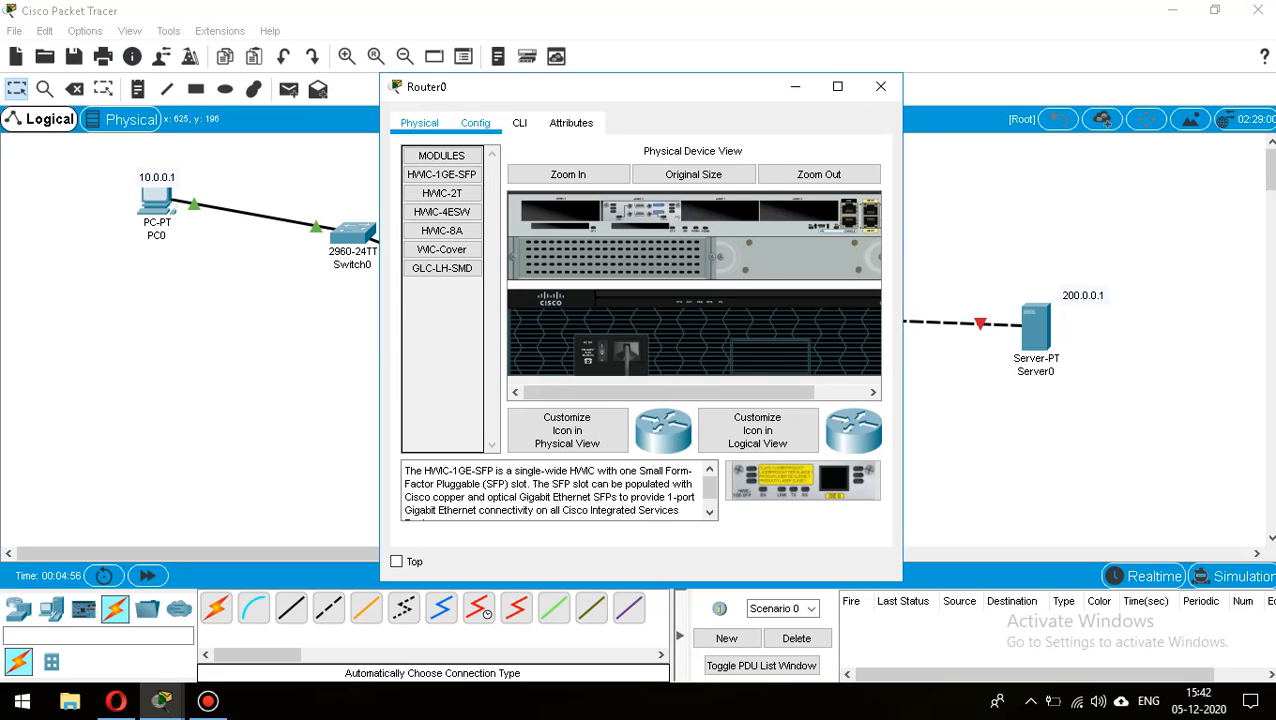
{"action": "left_click", "coordinate": [519, 122]}
{"action": "left_click", "coordinate": [475, 122]}
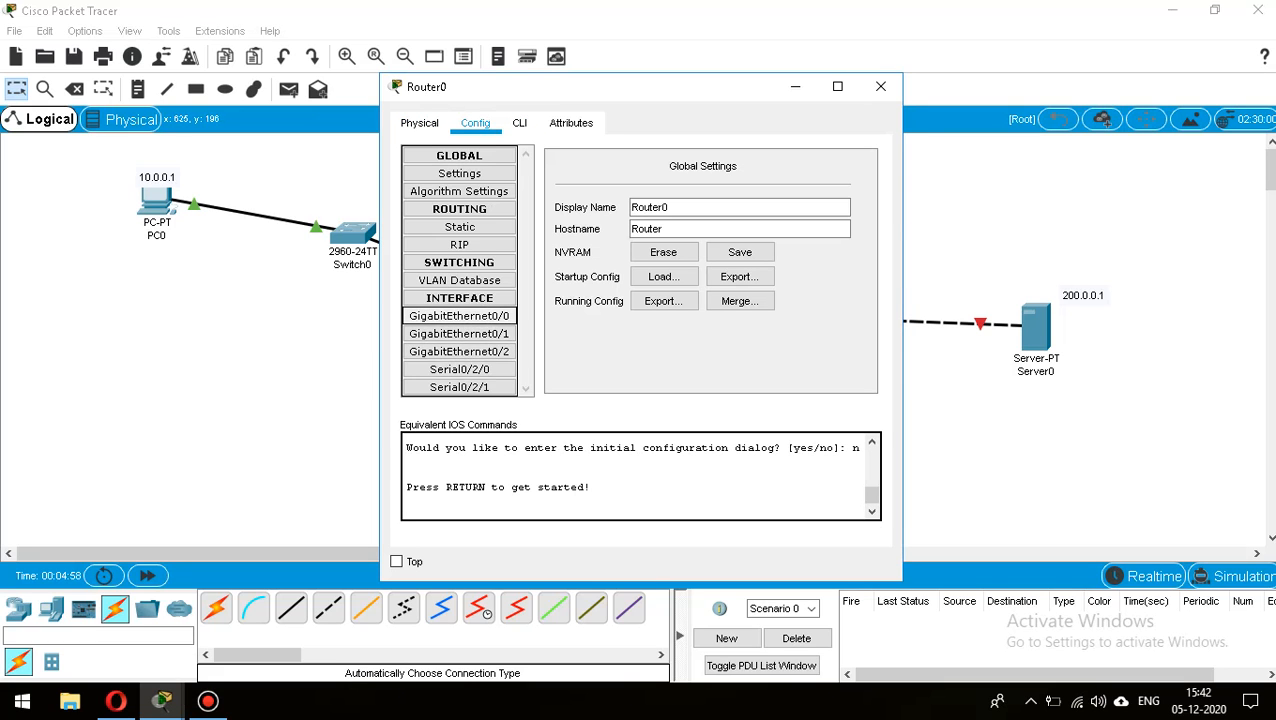
{"action": "left_click", "coordinate": [460, 317]}
{"action": "type", "text": "10.0.0.100"}
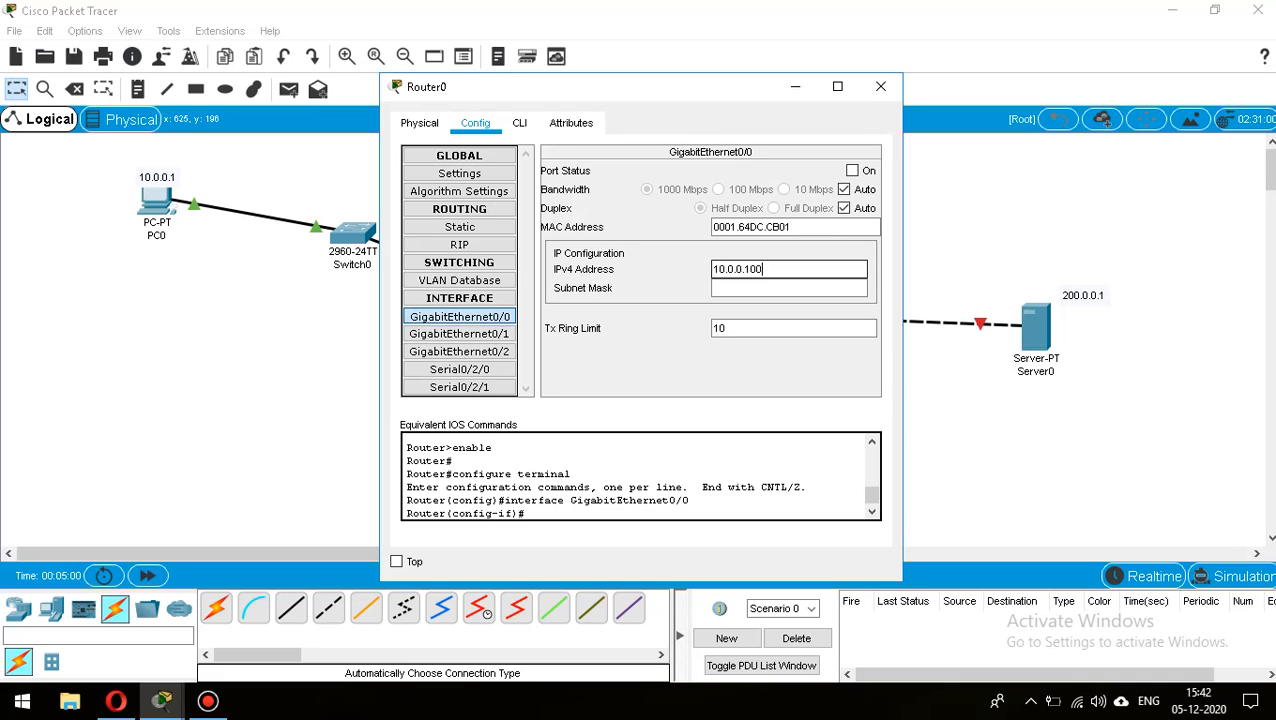
{"action": "key", "text": "Tab"}
{"action": "left_click", "coordinate": [853, 171]}
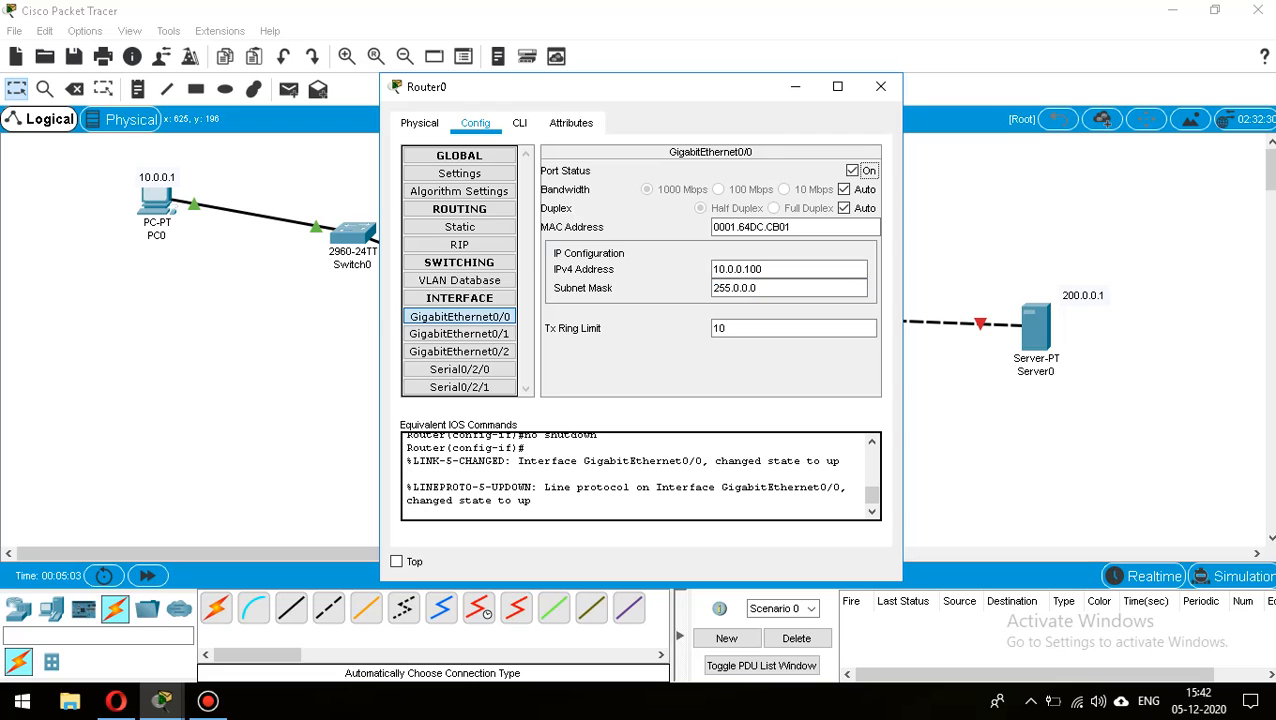
{"action": "left_click", "coordinate": [881, 87]}
{"action": "left_click", "coordinate": [1031, 702]}
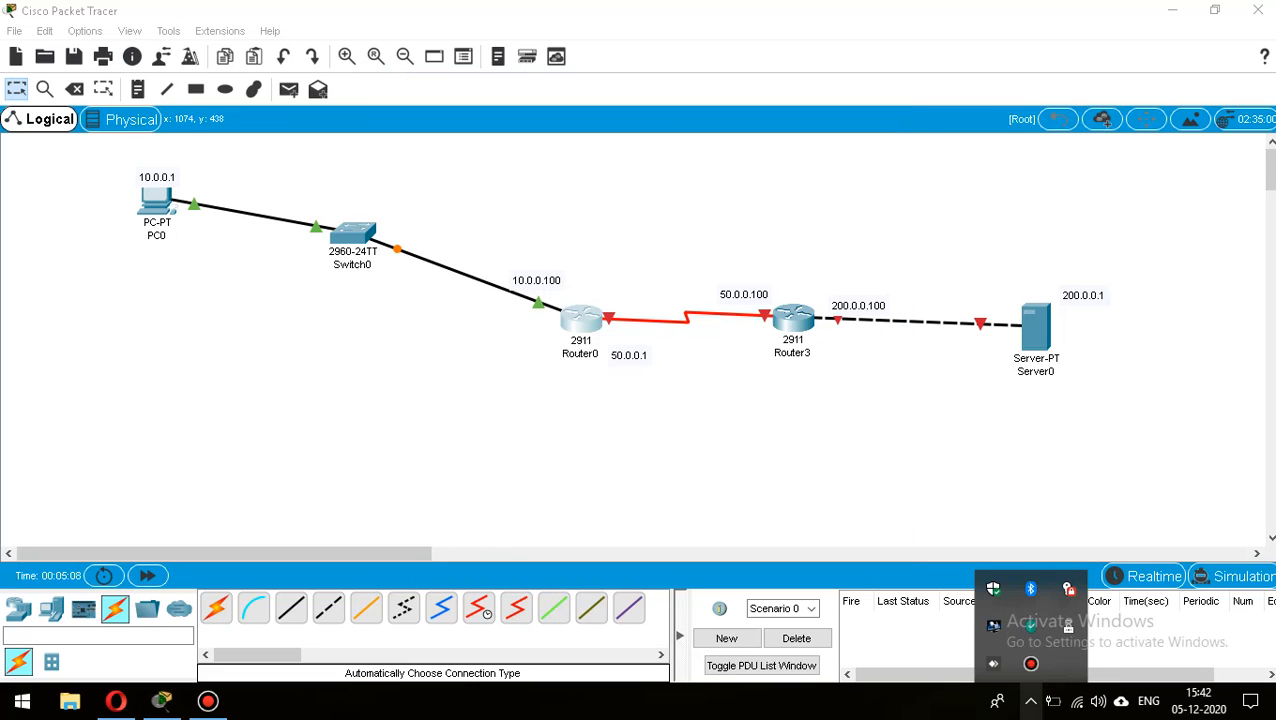
{"action": "left_click", "coordinate": [1031, 702]}
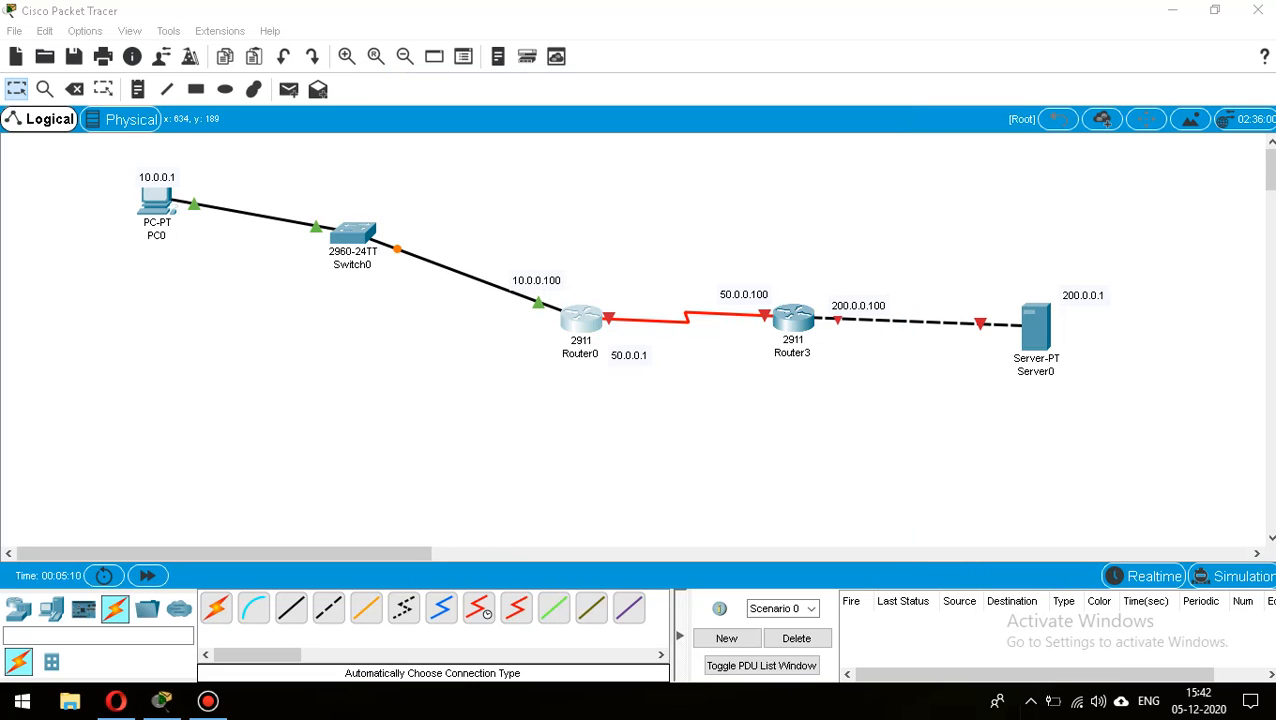
Set Router0's Serial0/2/0 to IPv4 address 50.0.0.1 with mask 255.0.0.0 and turn the port on.
{"action": "left_click", "coordinate": [579, 316]}
{"action": "left_click", "coordinate": [579, 316]}
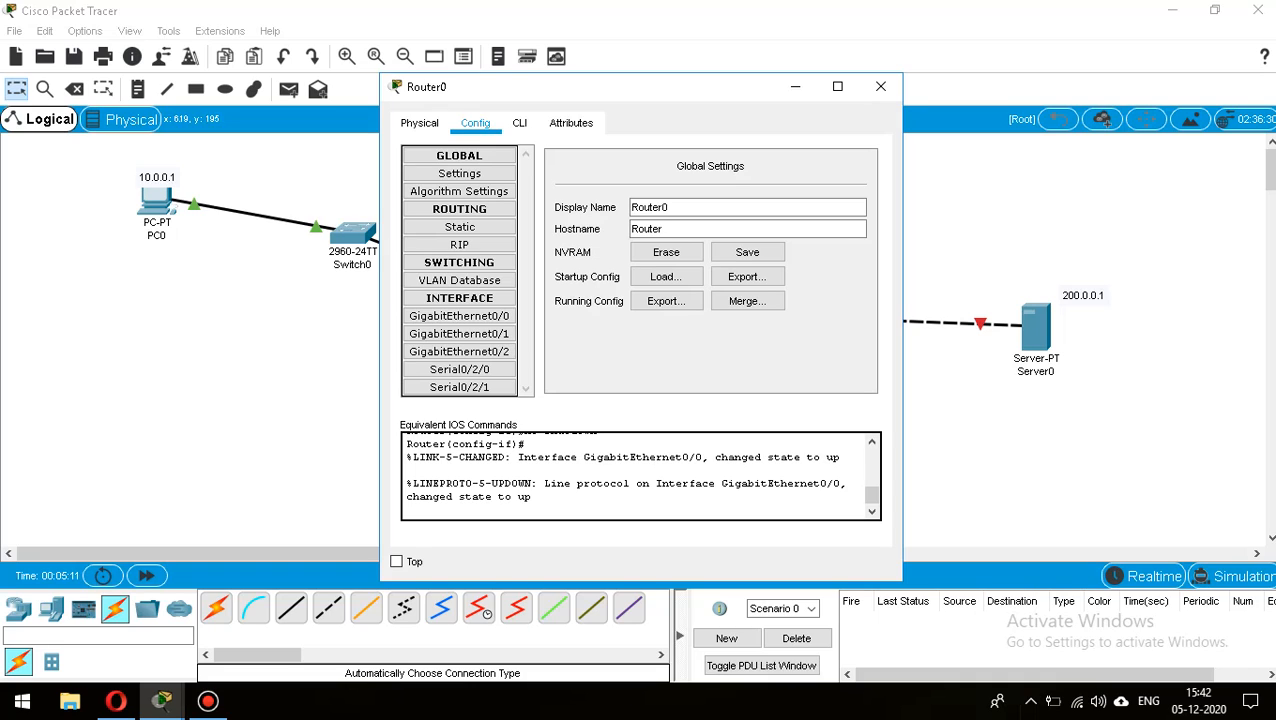
{"action": "left_click", "coordinate": [460, 370]}
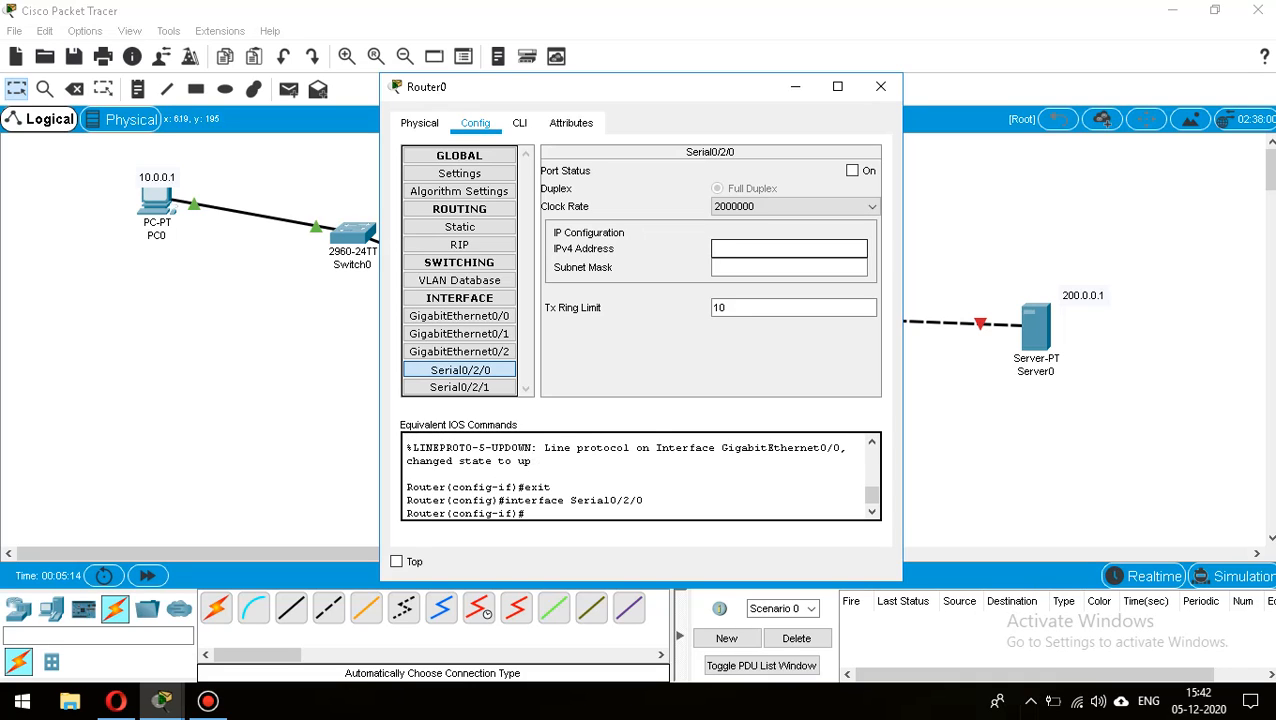
{"action": "type", "text": "5"}
{"action": "type", "text": "0.0.1"}
{"action": "key", "text": "Tab"}
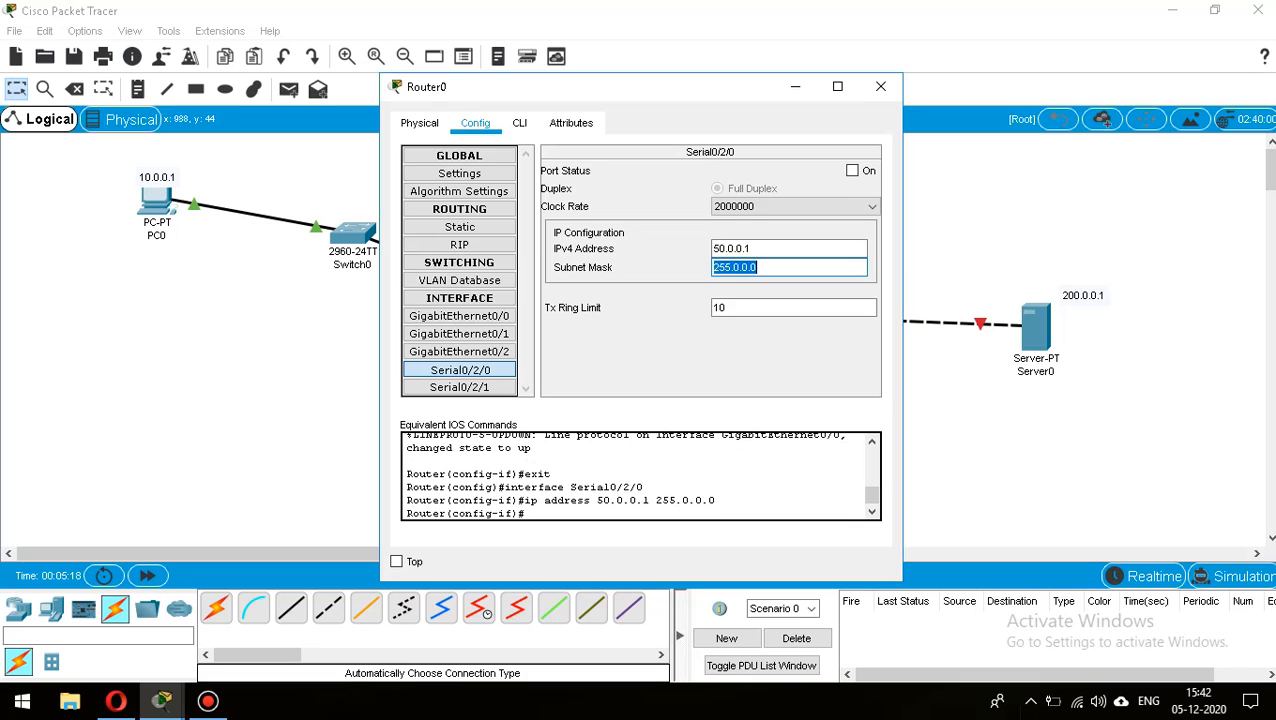
{"action": "left_click", "coordinate": [852, 171]}
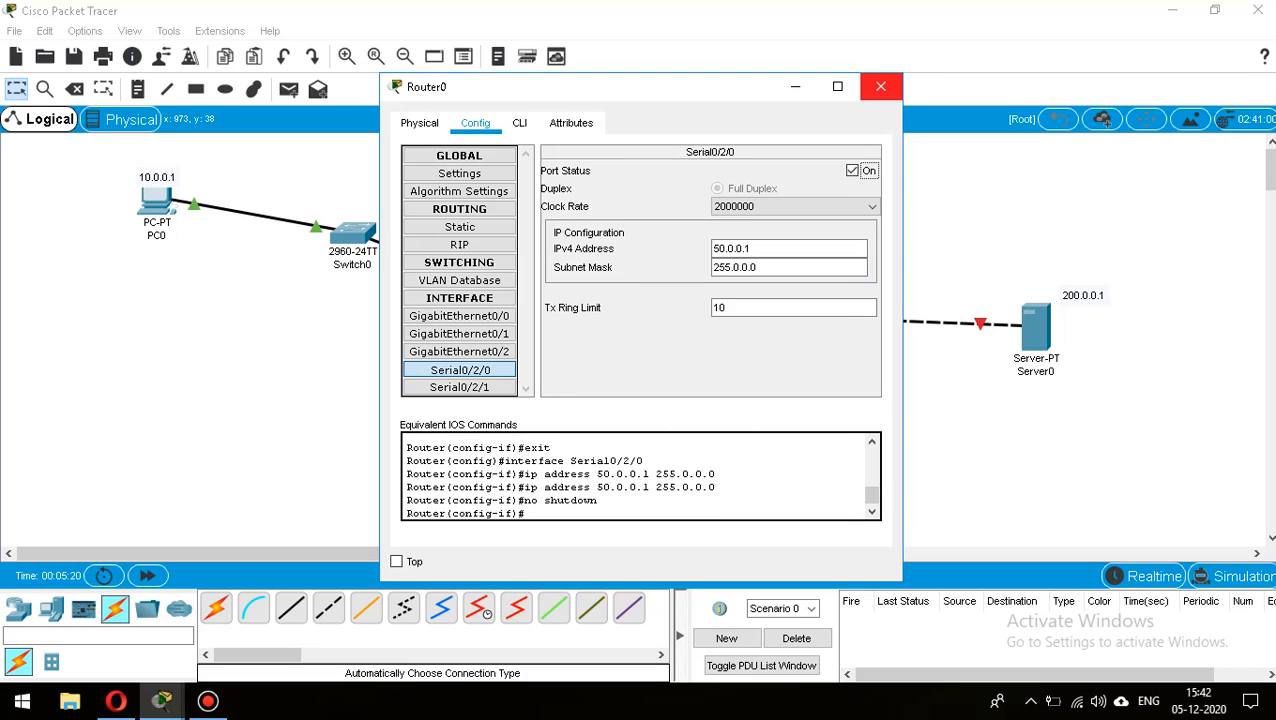
Set Router3's Serial0/2/0 to IPv4 address 50.0.0.2 with mask 255.0.0.0 and turn the port on.
{"action": "left_click", "coordinate": [880, 86]}
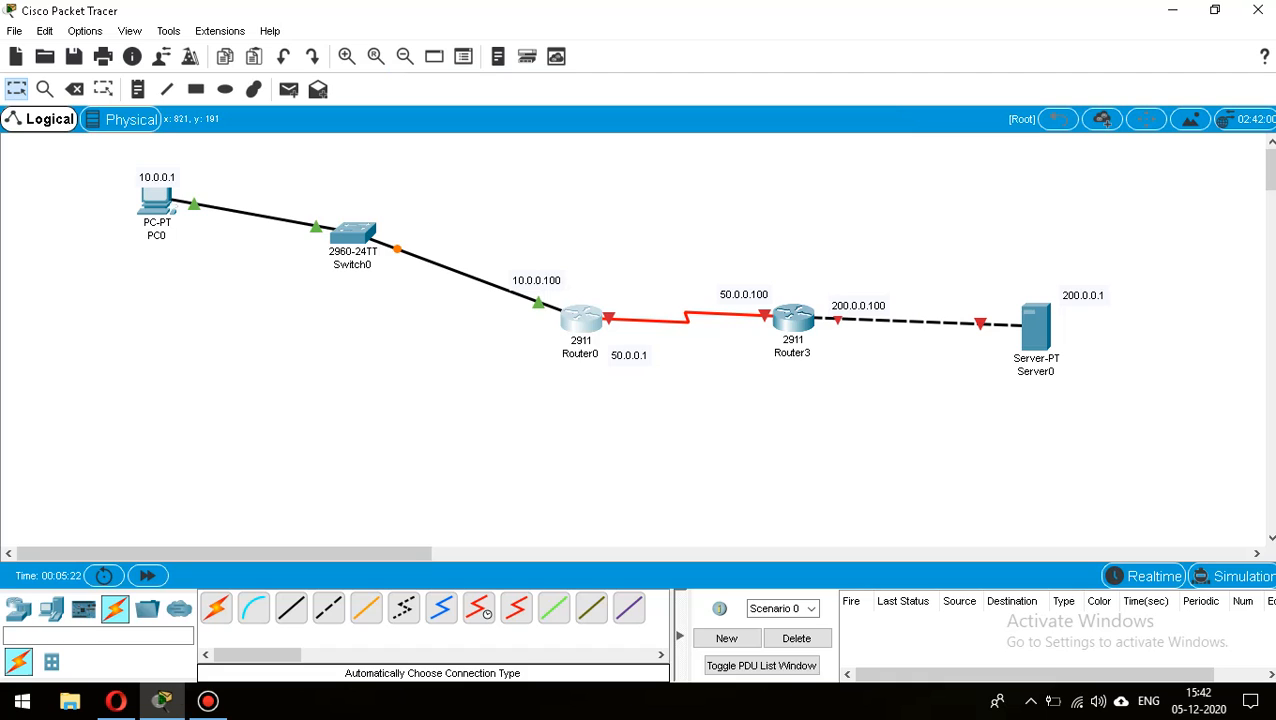
{"action": "left_click", "coordinate": [793, 318]}
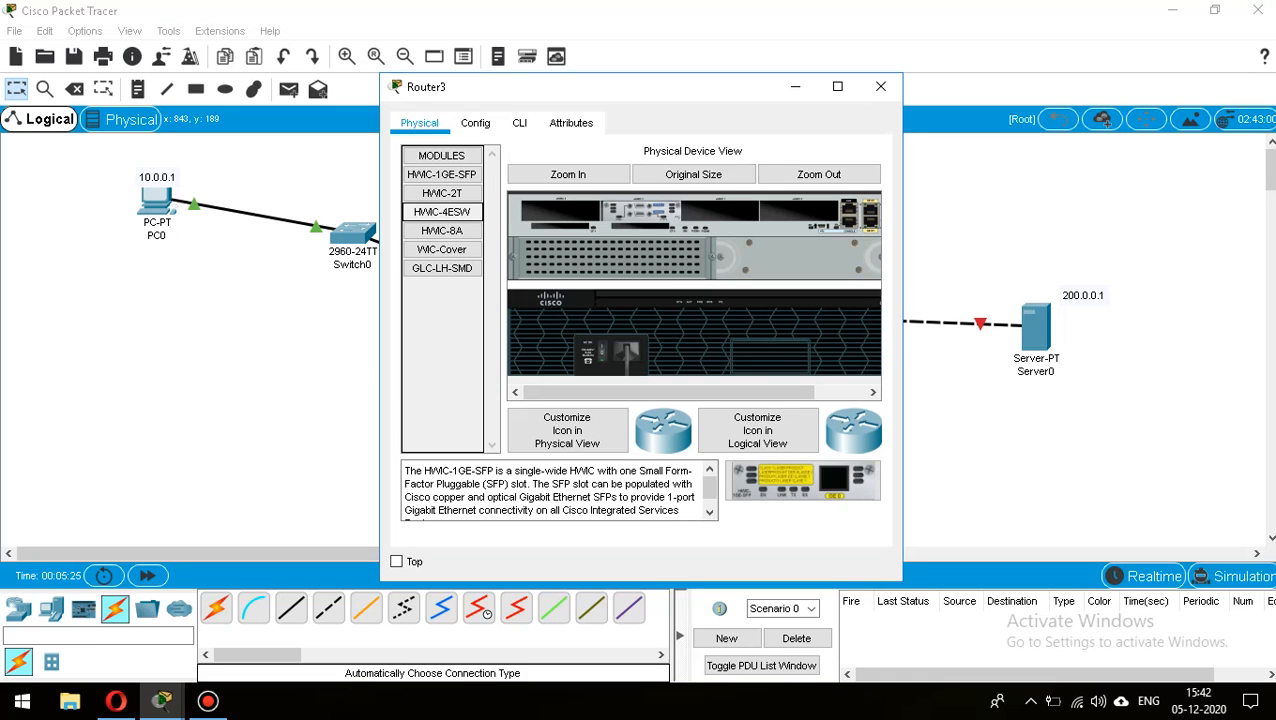
{"action": "left_click", "coordinate": [475, 122]}
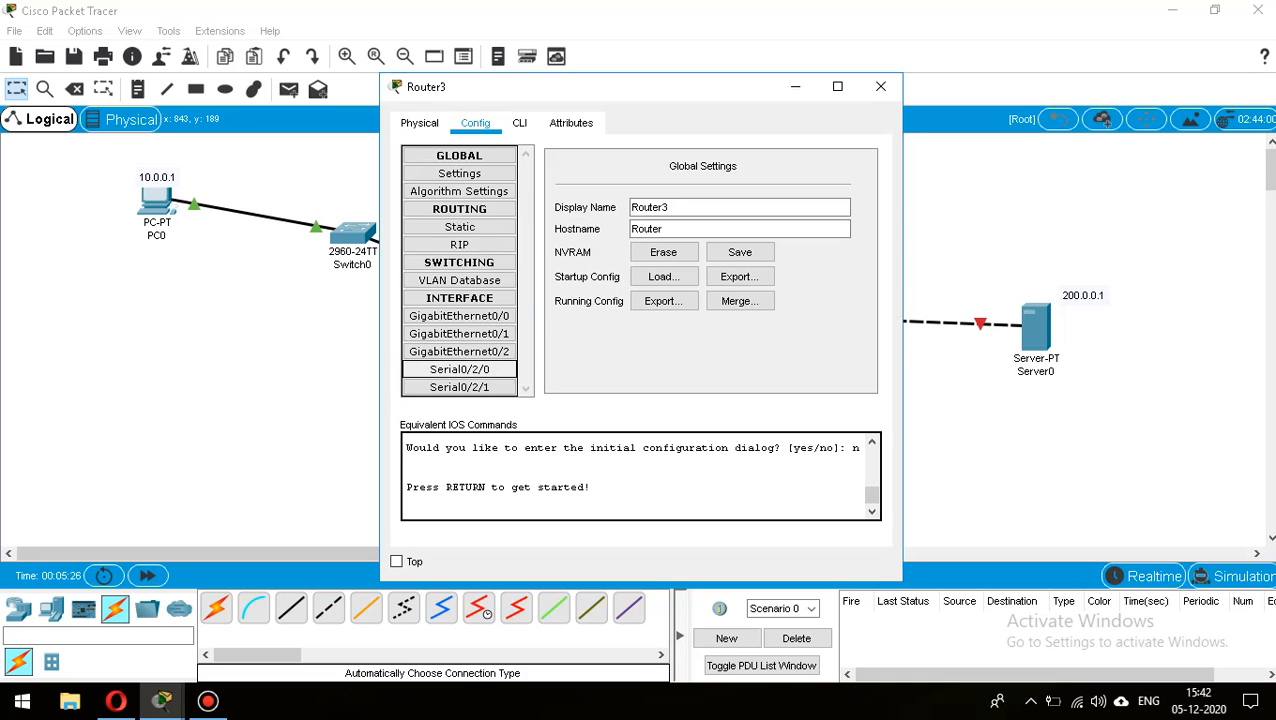
{"action": "left_click", "coordinate": [880, 86]}
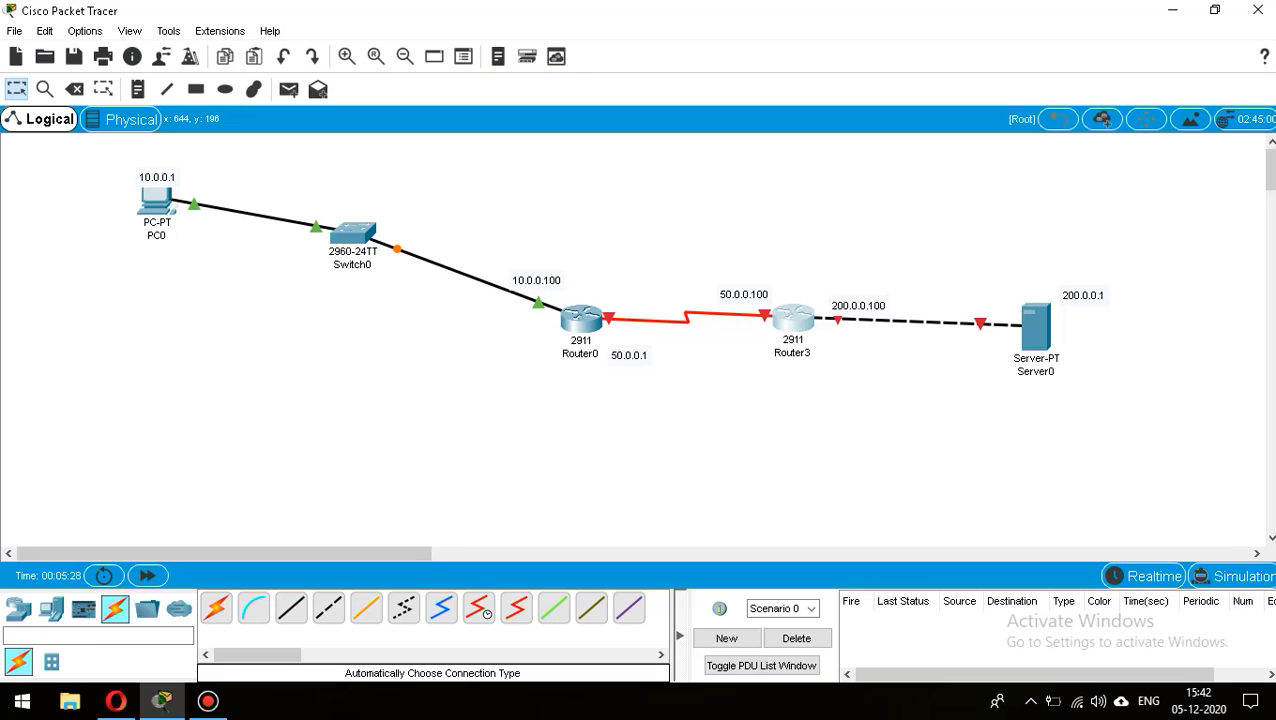
{"action": "left_click", "coordinate": [792, 318]}
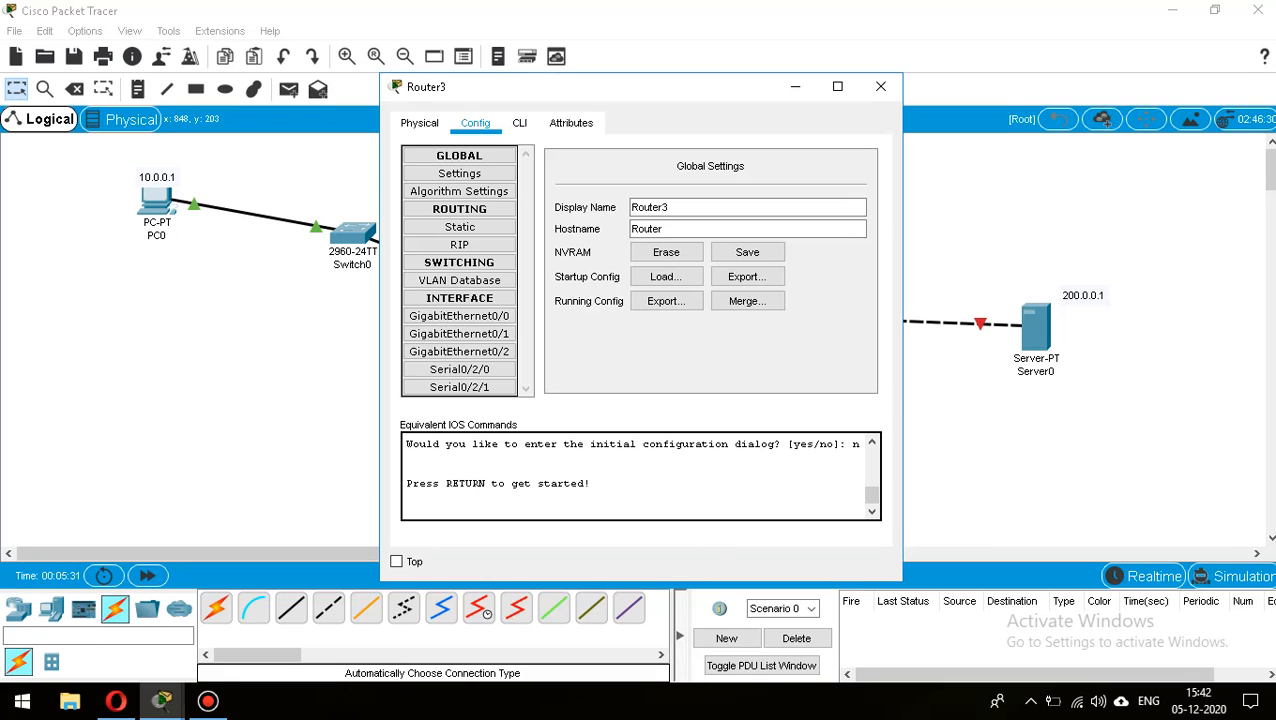
{"action": "left_click", "coordinate": [460, 370]}
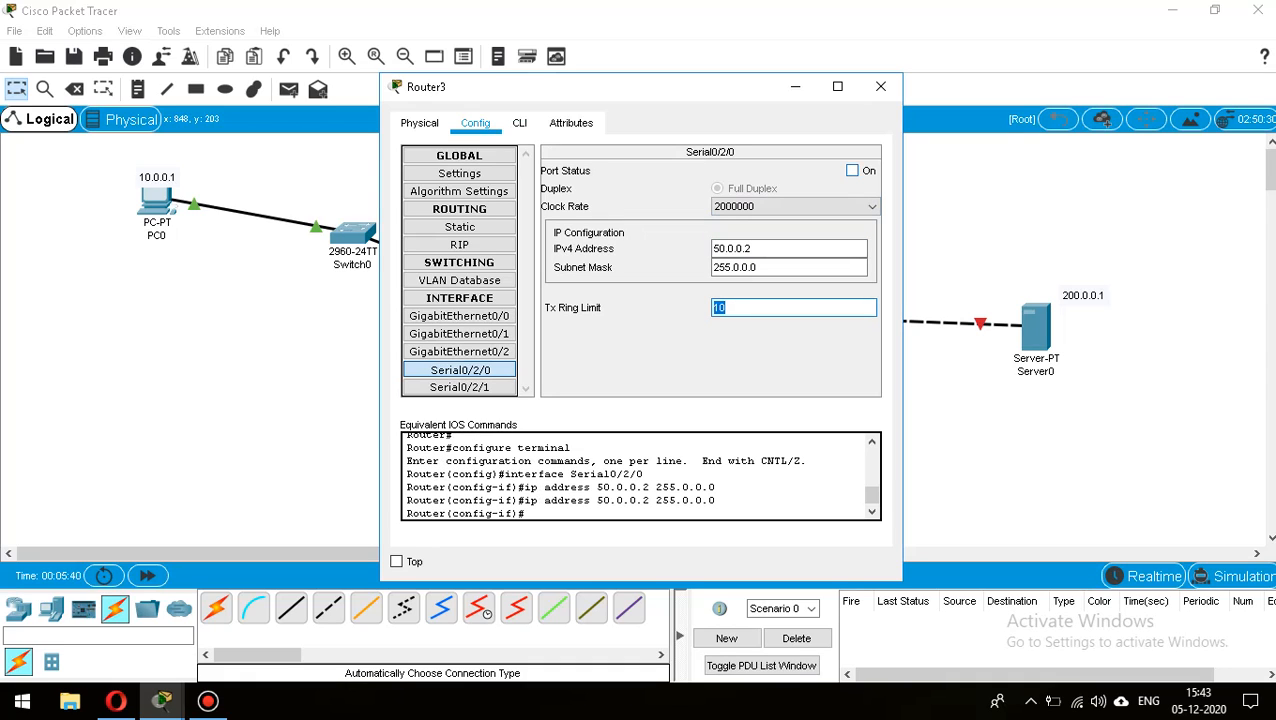
{"action": "left_click", "coordinate": [852, 171]}
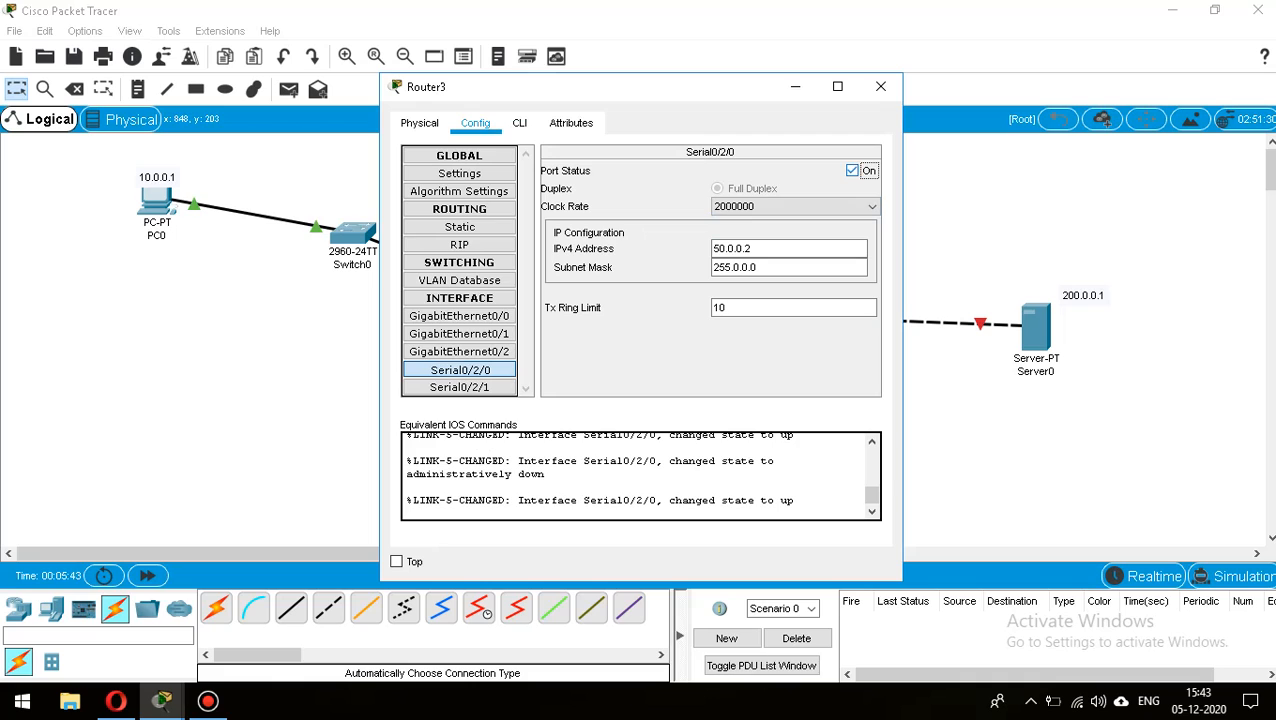
{"action": "left_click", "coordinate": [880, 86]}
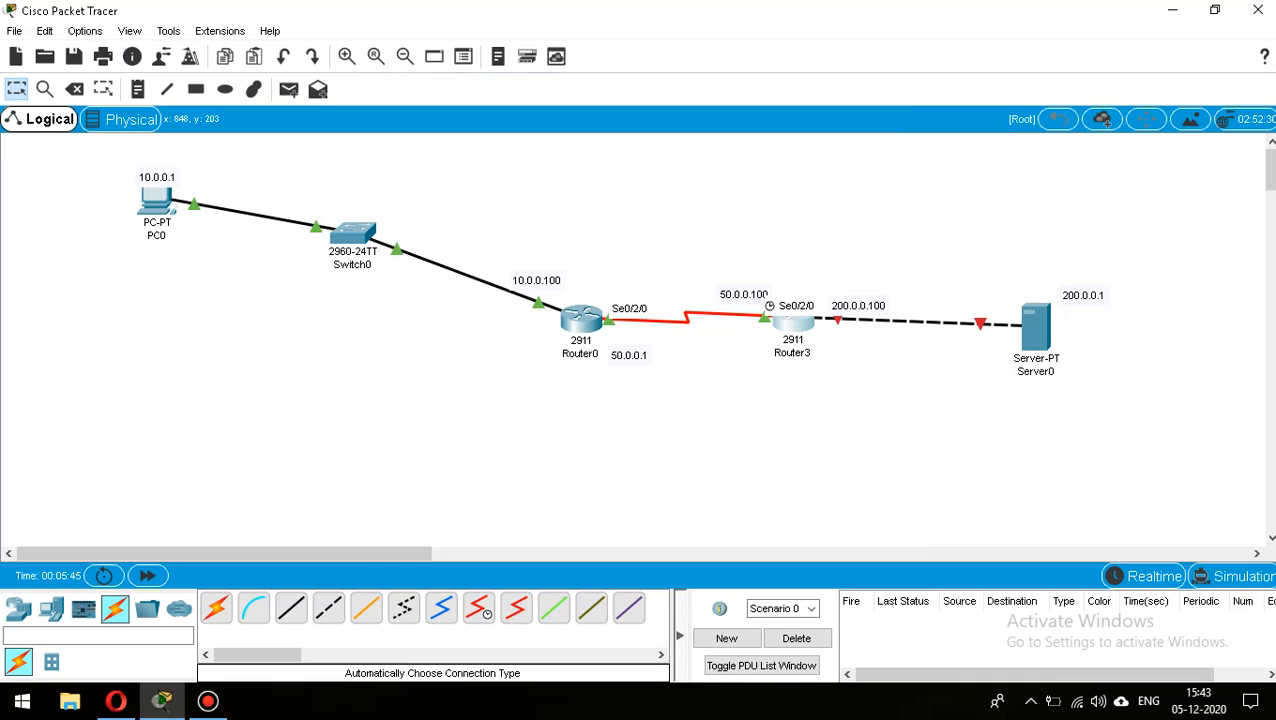
Set Router3's GigabitEthernet0/0 to IPv4 address 200.0.0.100 with mask 255.255.255.0 and turn the port on.
{"action": "left_click", "coordinate": [792, 320]}
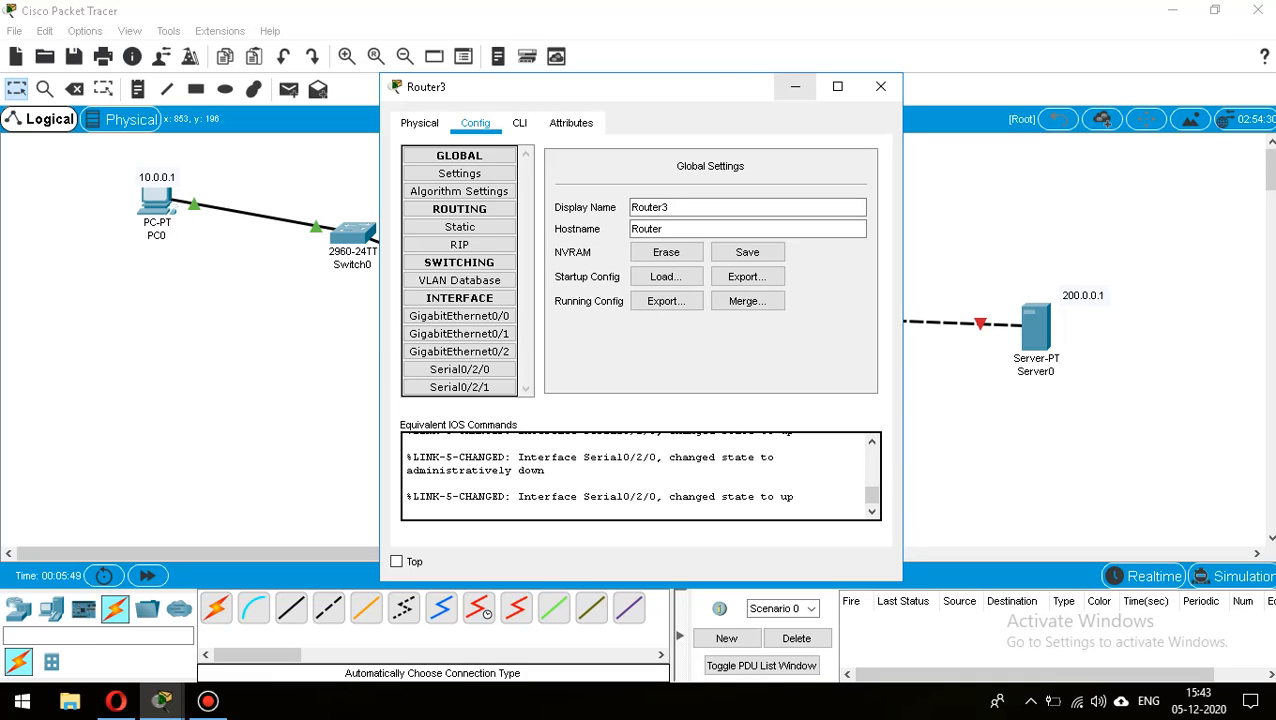
{"action": "left_click_drag", "start_coordinate": [600, 97], "coordinate": [473, 100]}
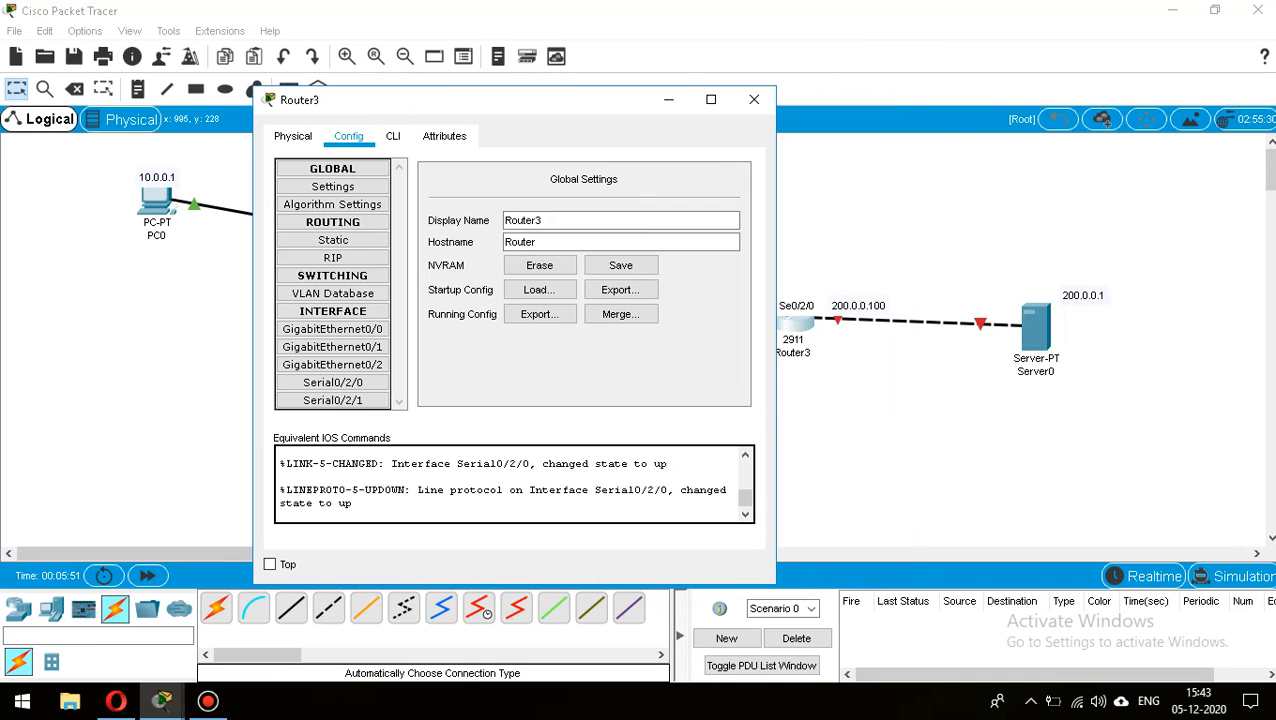
{"action": "key", "text": "alt+F4"}
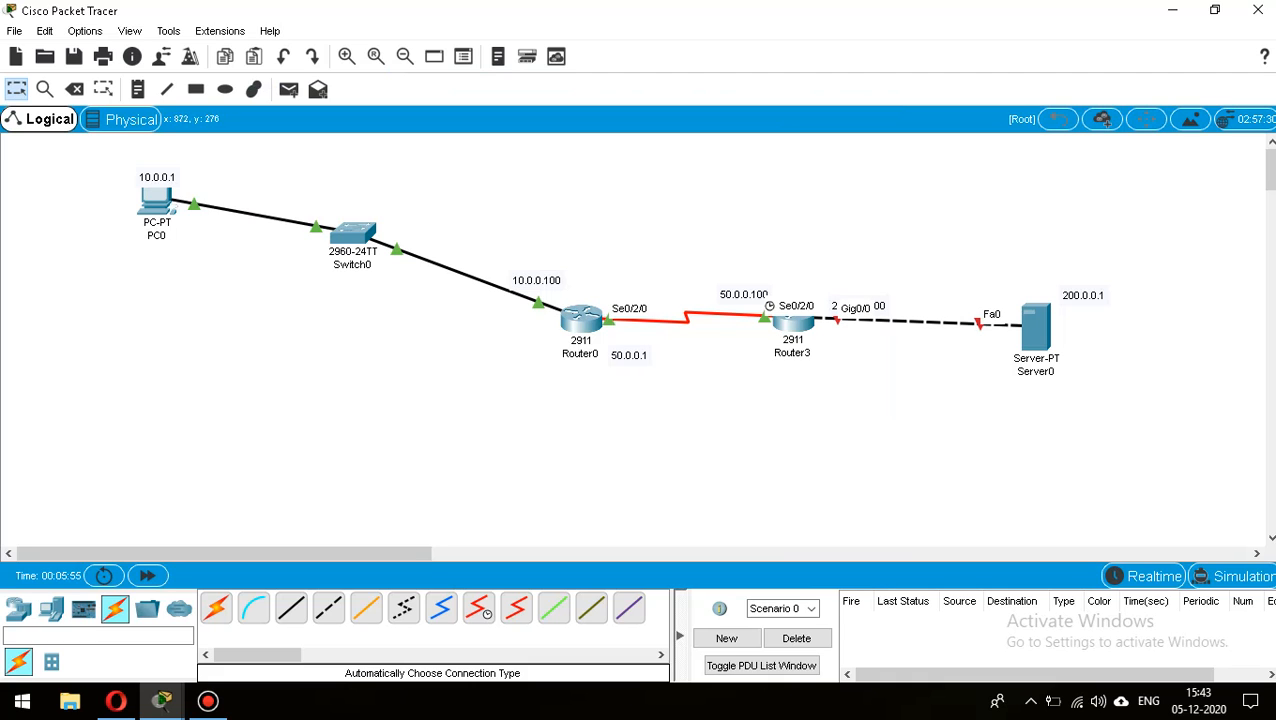
{"action": "mouse_move", "coordinate": [161, 700]}
{"action": "left_click", "coordinate": [268, 607]}
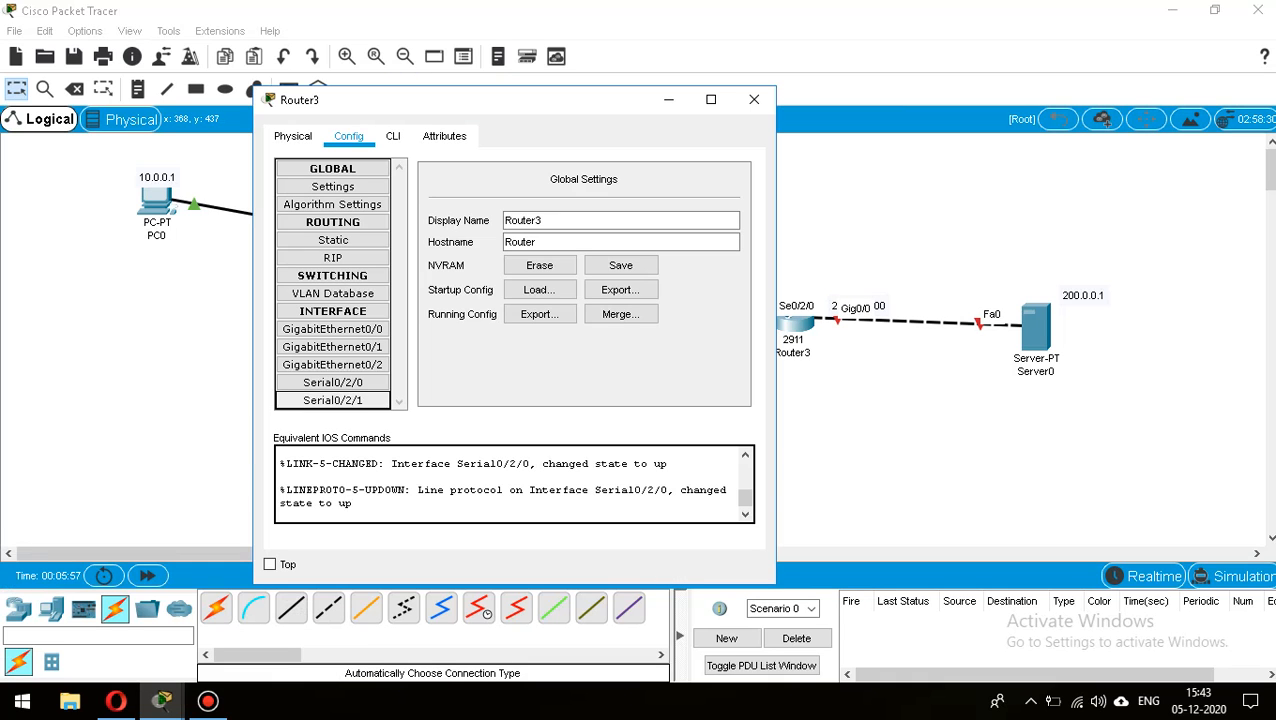
{"action": "left_click", "coordinate": [332, 329]}
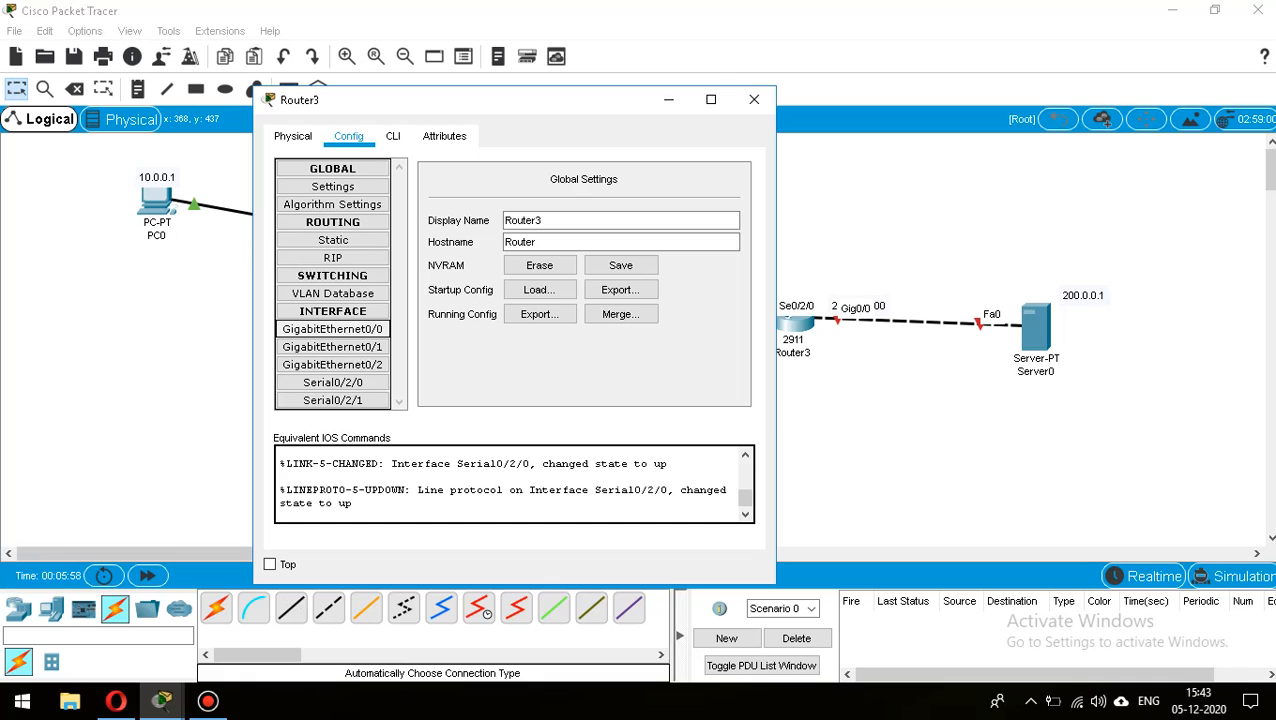
{"action": "left_click", "coordinate": [662, 282]}
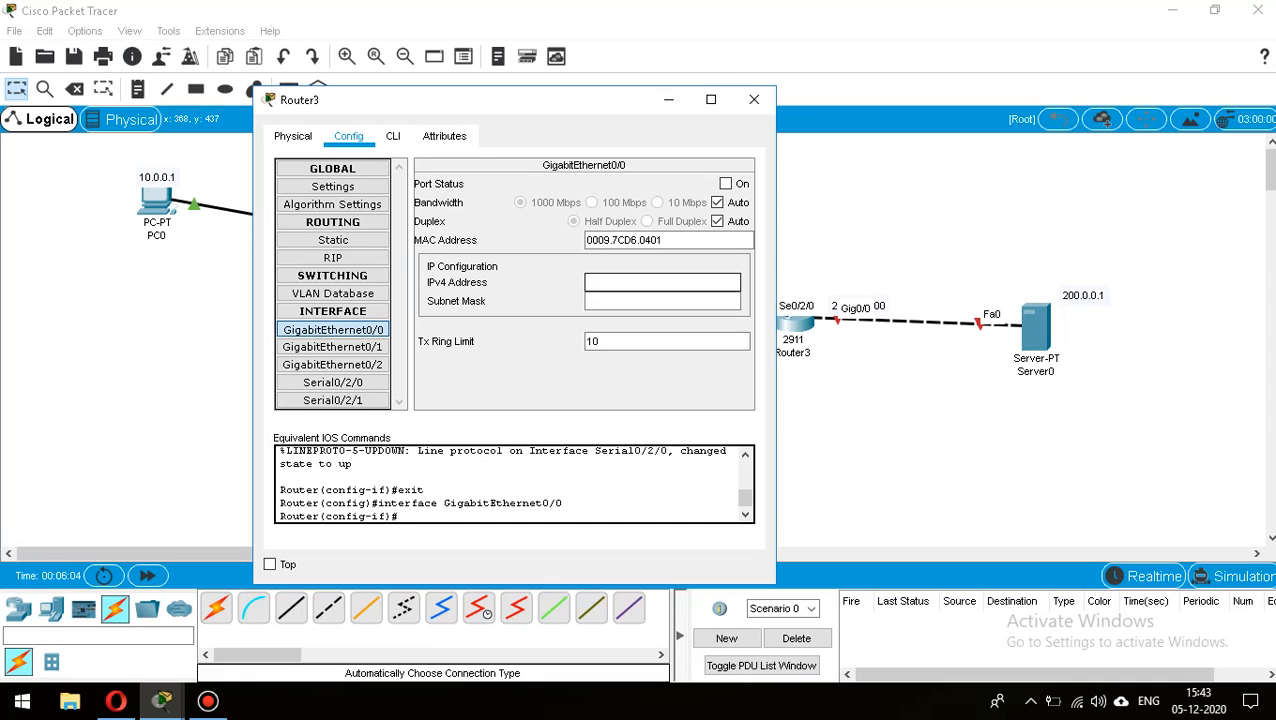
{"action": "type", "text": "200.0"}
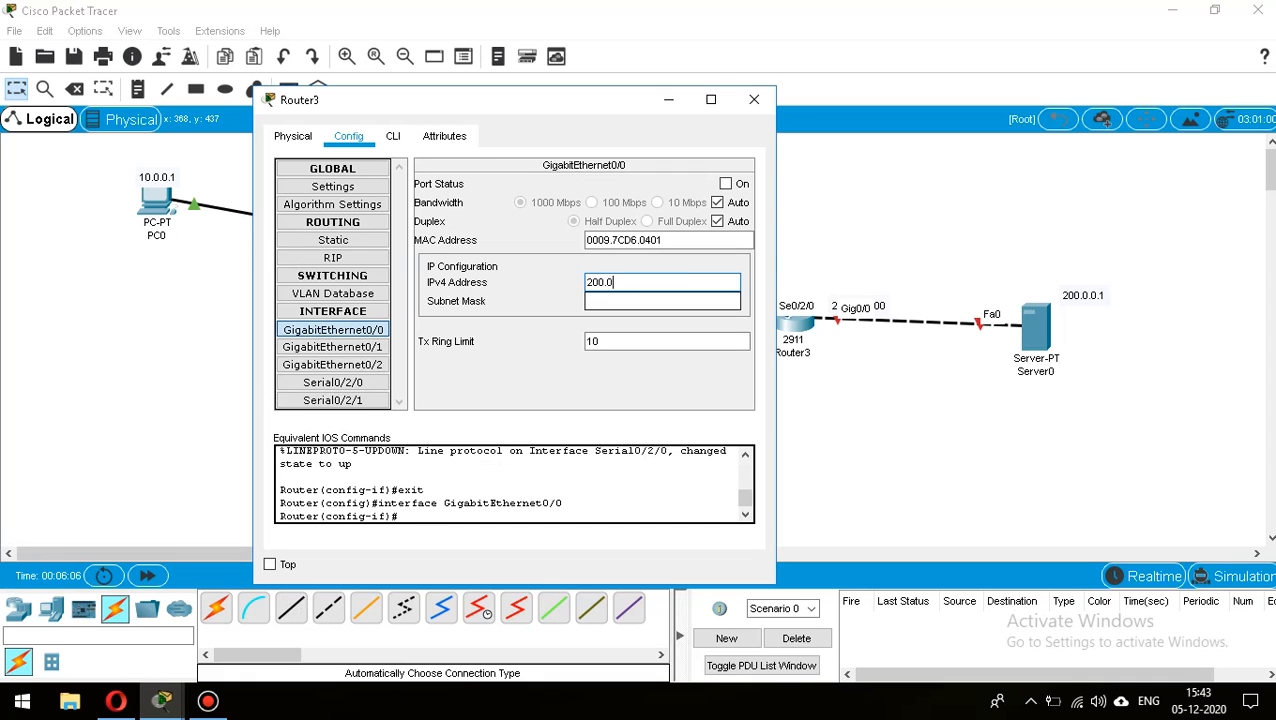
{"action": "type", "text": ".0.100"}
{"action": "key", "text": "Tab"}
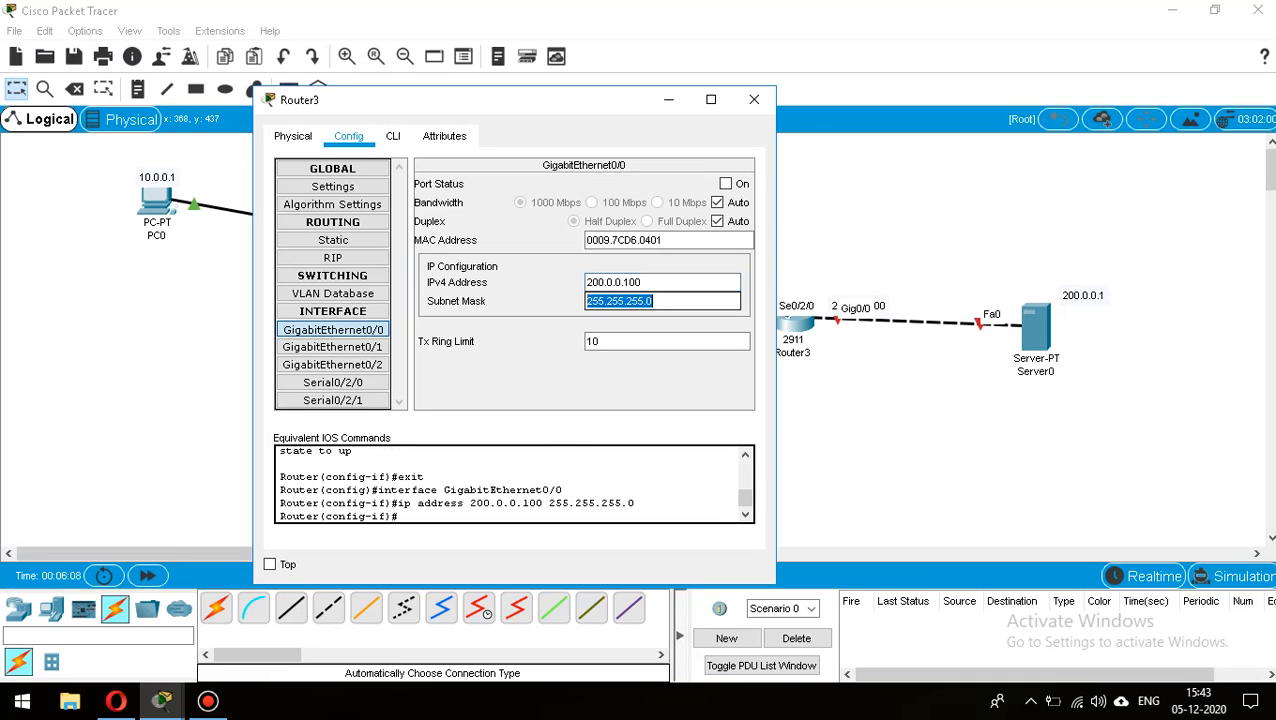
{"action": "left_click", "coordinate": [725, 184]}
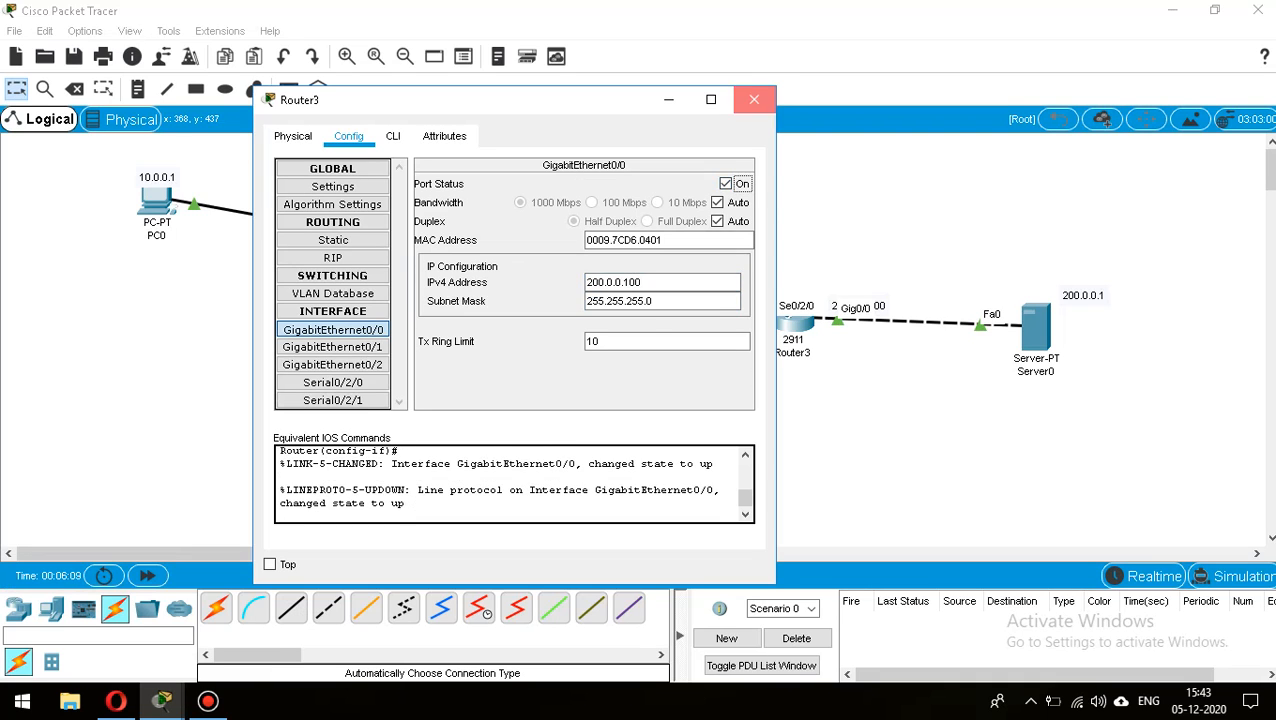
{"action": "left_click", "coordinate": [754, 99]}
Give Server0 the static IPv4 address 200.0.0.1 with subnet mask 255.255.255.0 and default gateway 200.0.0.100.
{"action": "left_click", "coordinate": [1035, 328]}
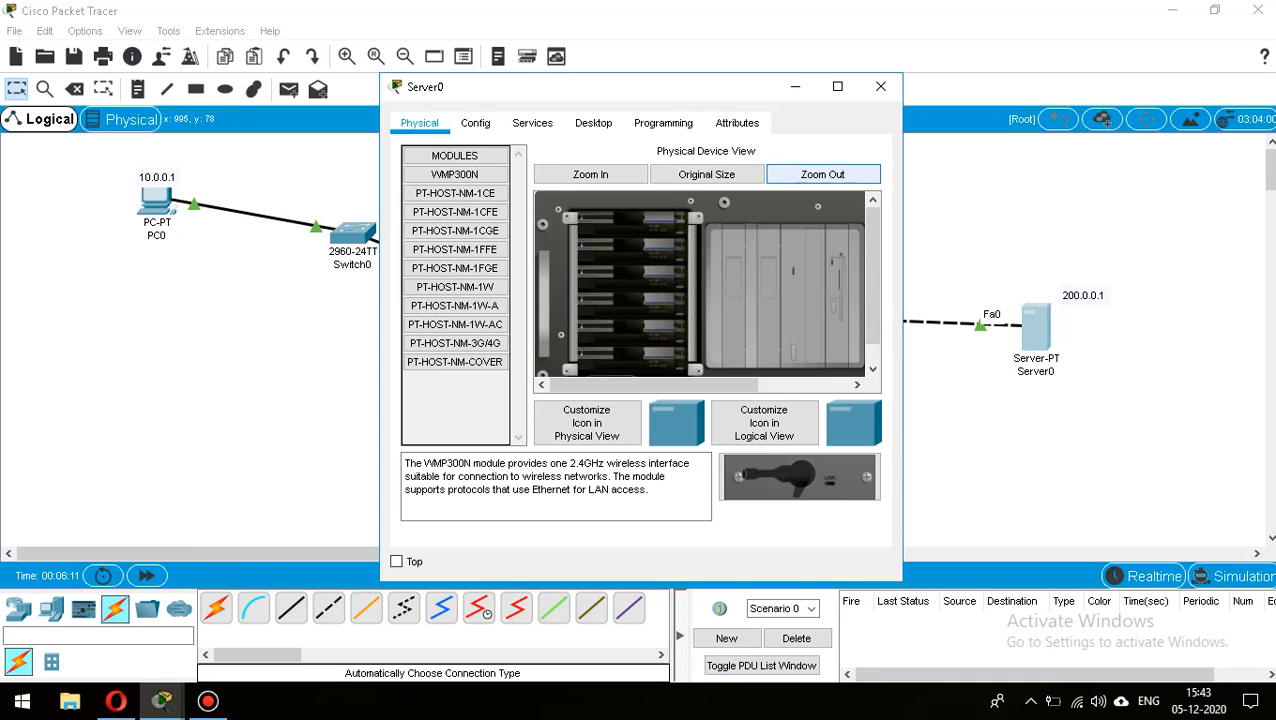
{"action": "left_click", "coordinate": [593, 122]}
{"action": "left_click", "coordinate": [456, 195]}
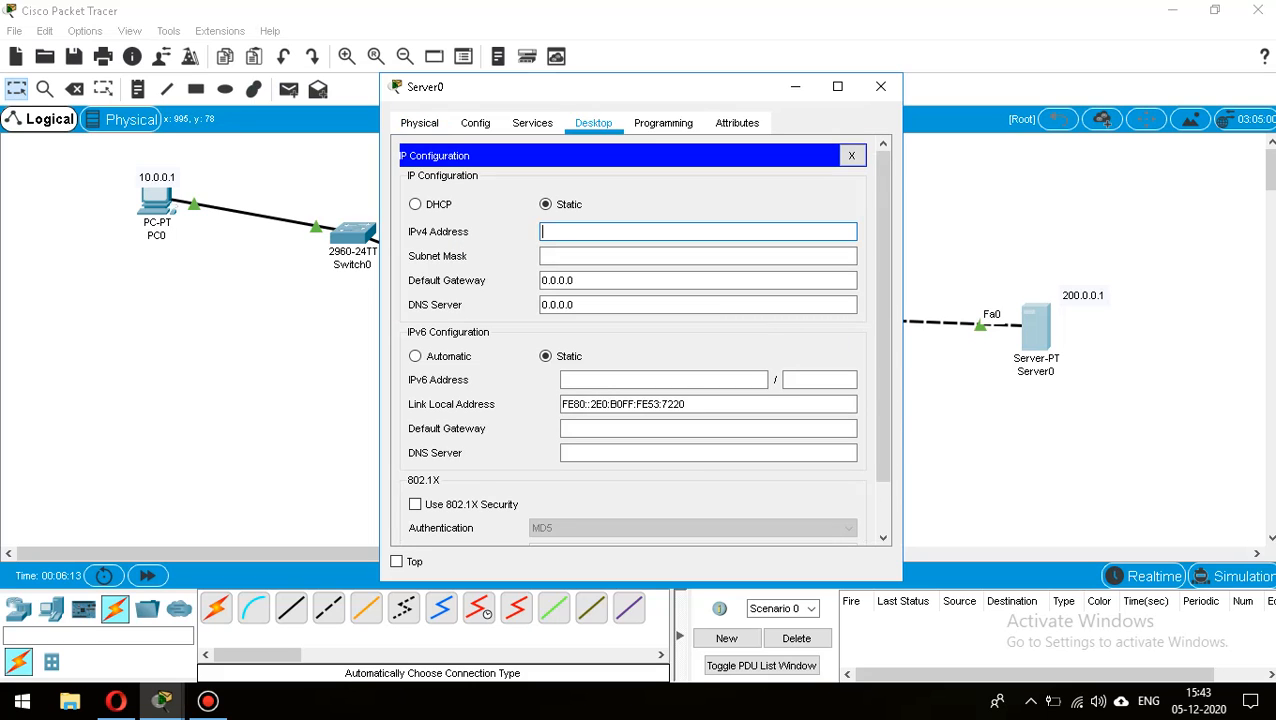
{"action": "type", "text": "200.0.0.1"}
{"action": "key", "text": "Tab"}
{"action": "key", "text": "Tab"}
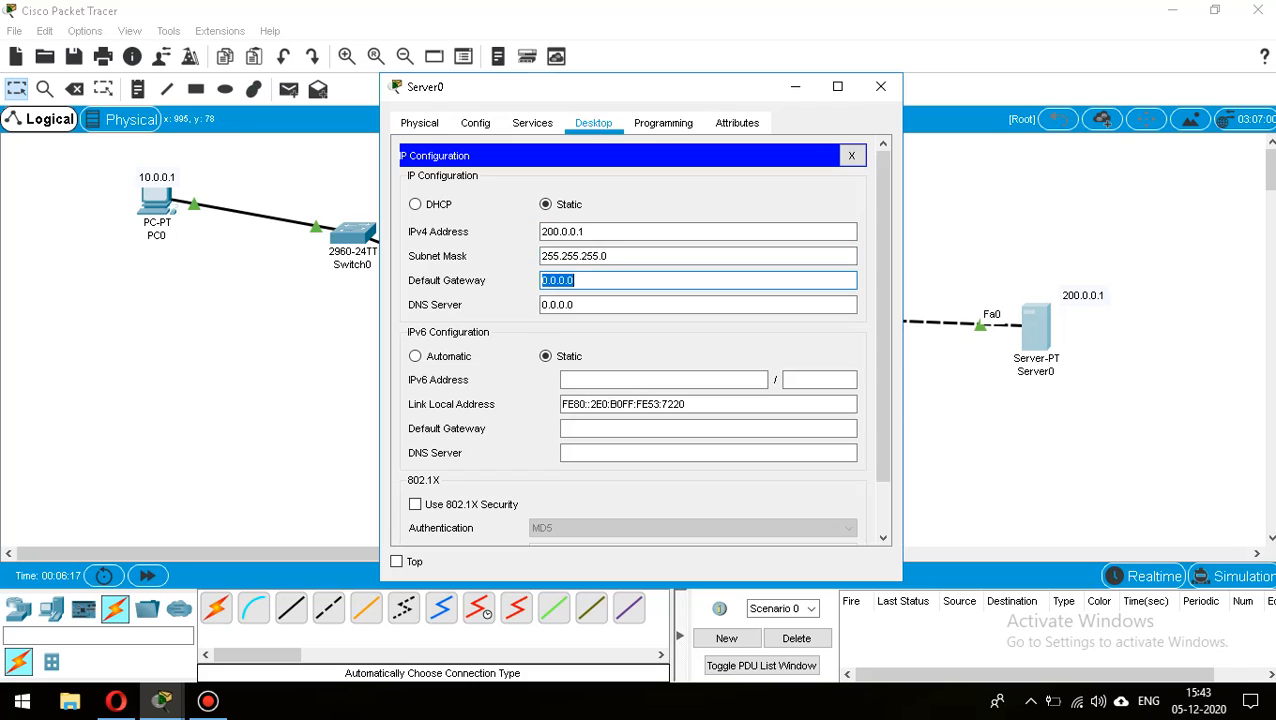
{"action": "type", "text": "200.0.0.100"}
{"action": "key", "text": "Tab"}
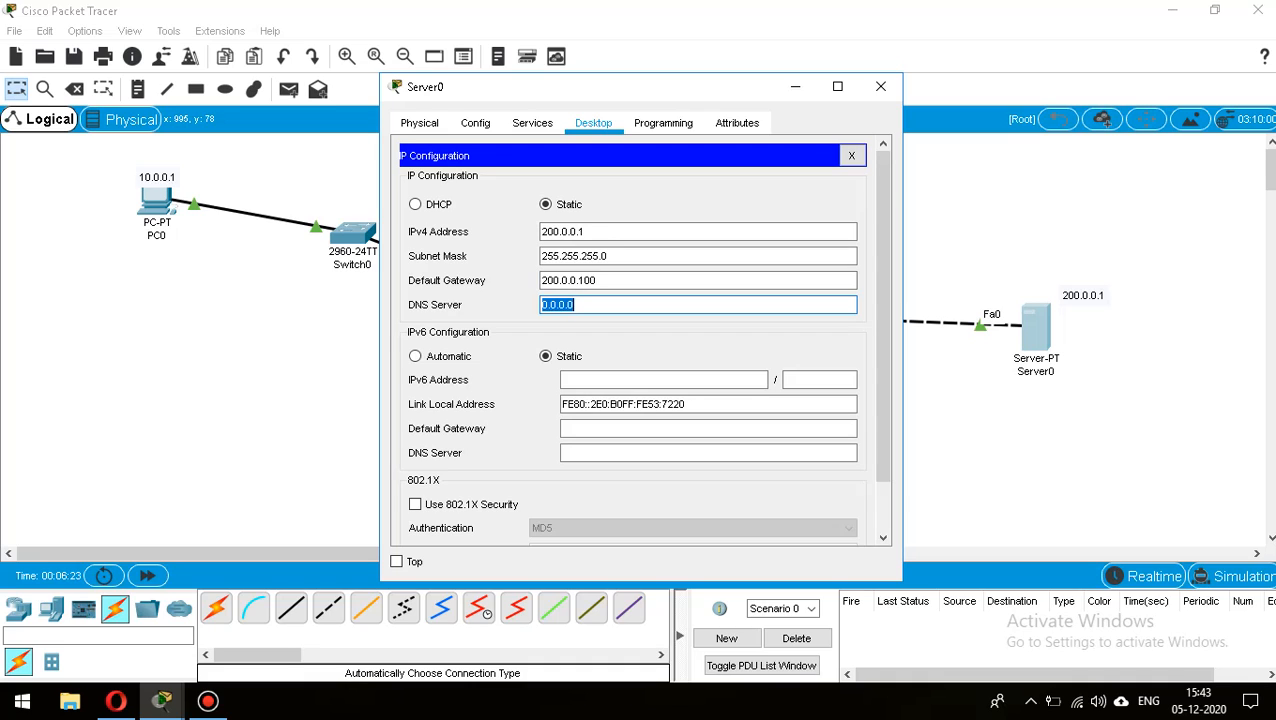
{"action": "left_click", "coordinate": [880, 86]}
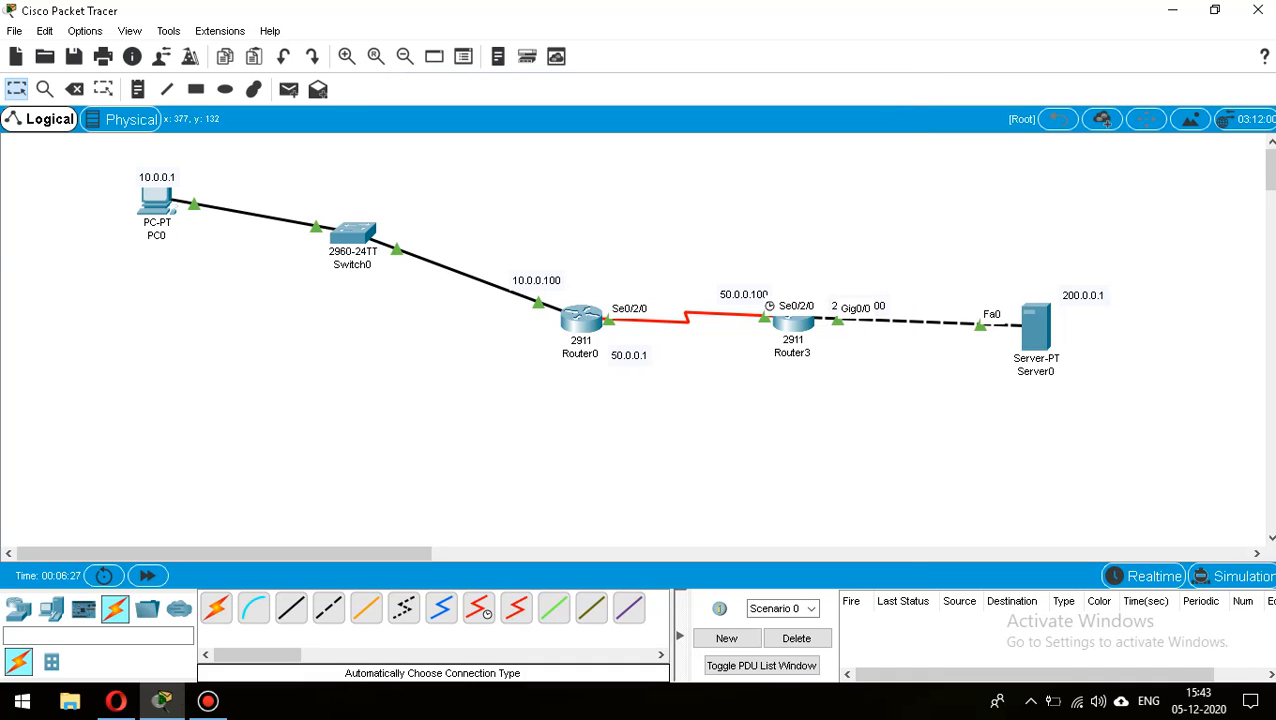
In Router0's command line, mark interface g0/0 as the NAT inside interface with ip nat inside.
{"action": "mouse_move", "coordinate": [581, 318]}
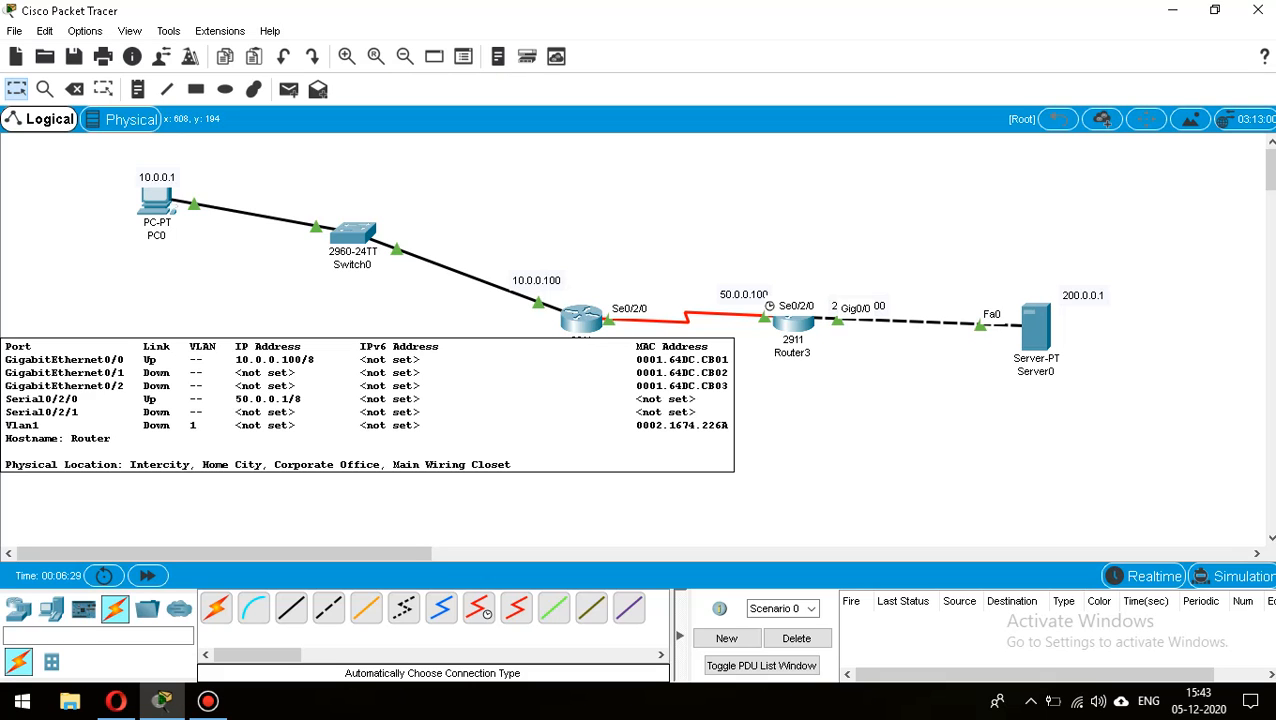
{"action": "left_click", "coordinate": [581, 318]}
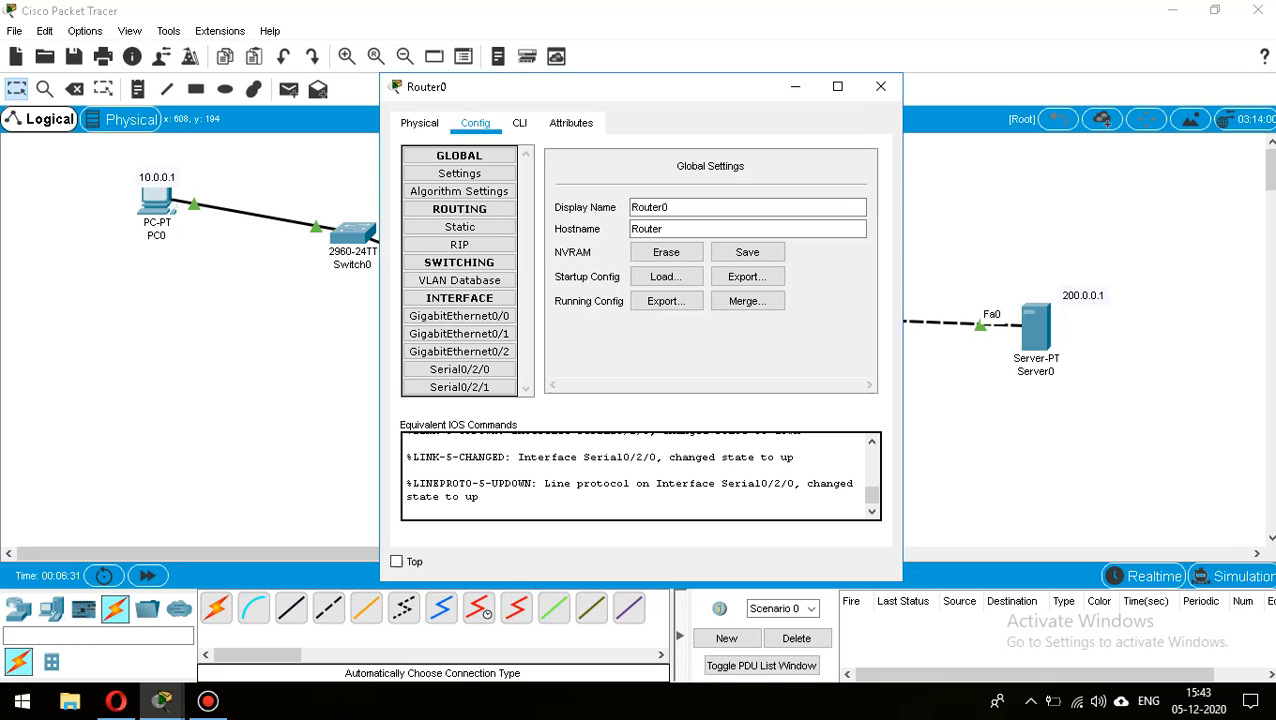
{"action": "left_click", "coordinate": [519, 122]}
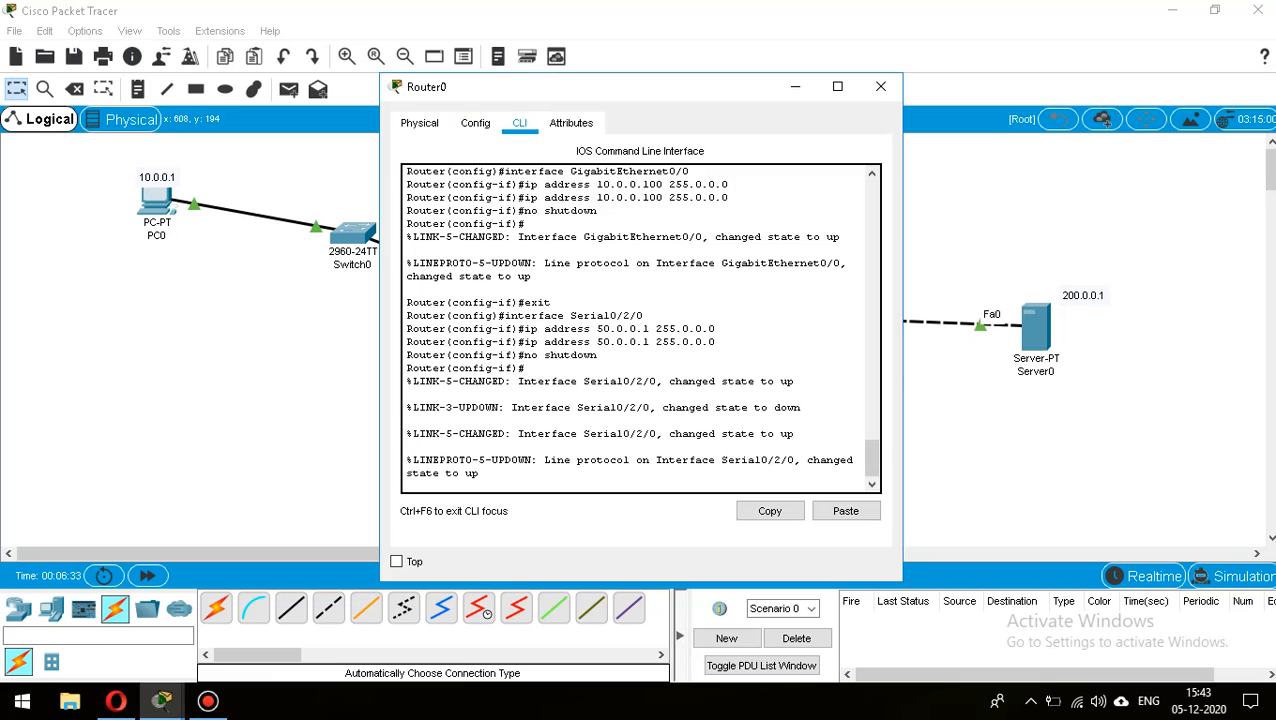
{"action": "key", "text": "Return"}
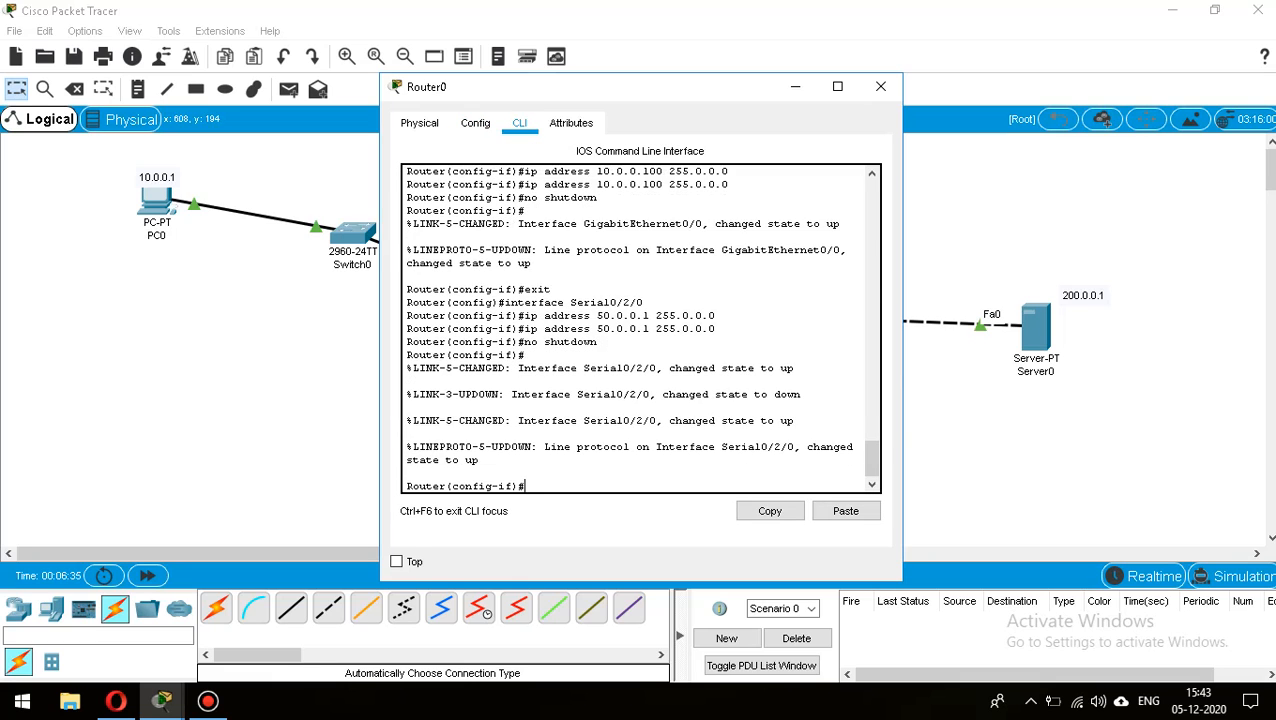
{"action": "type", "text": "exit"}
{"action": "key", "text": "Return"}
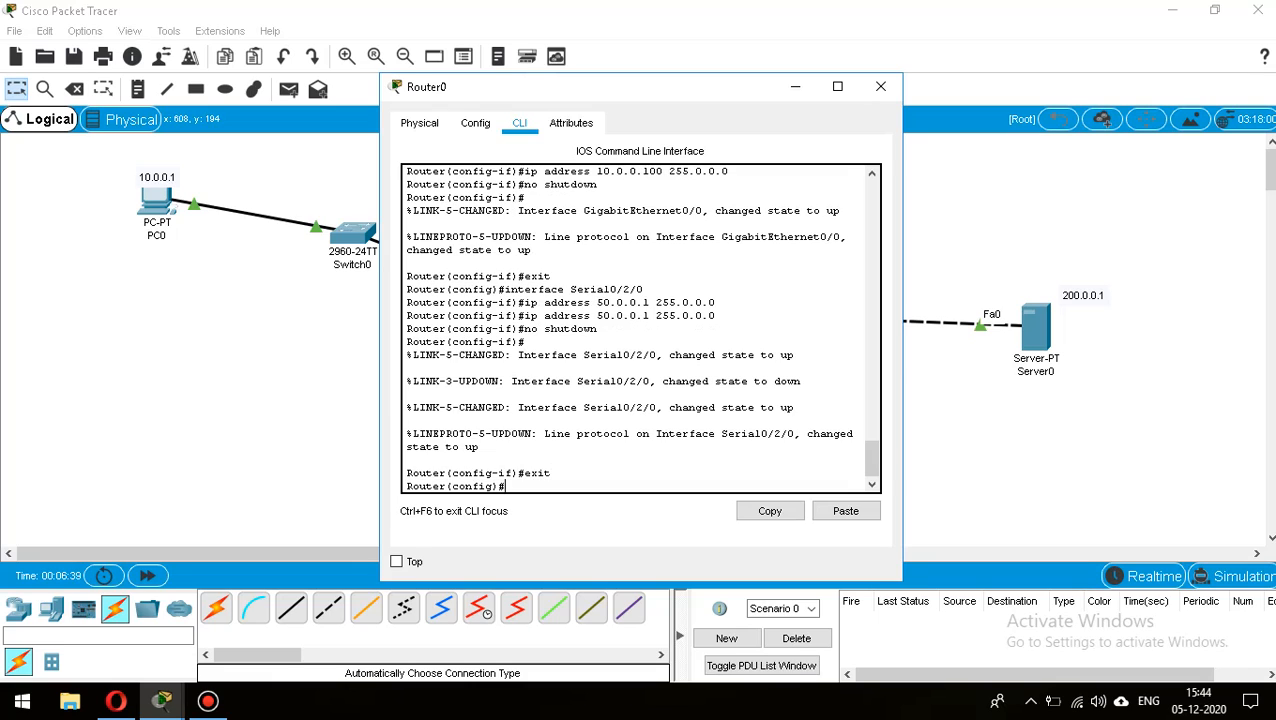
{"action": "type", "text": "int g0/0"}
{"action": "key", "text": "Return"}
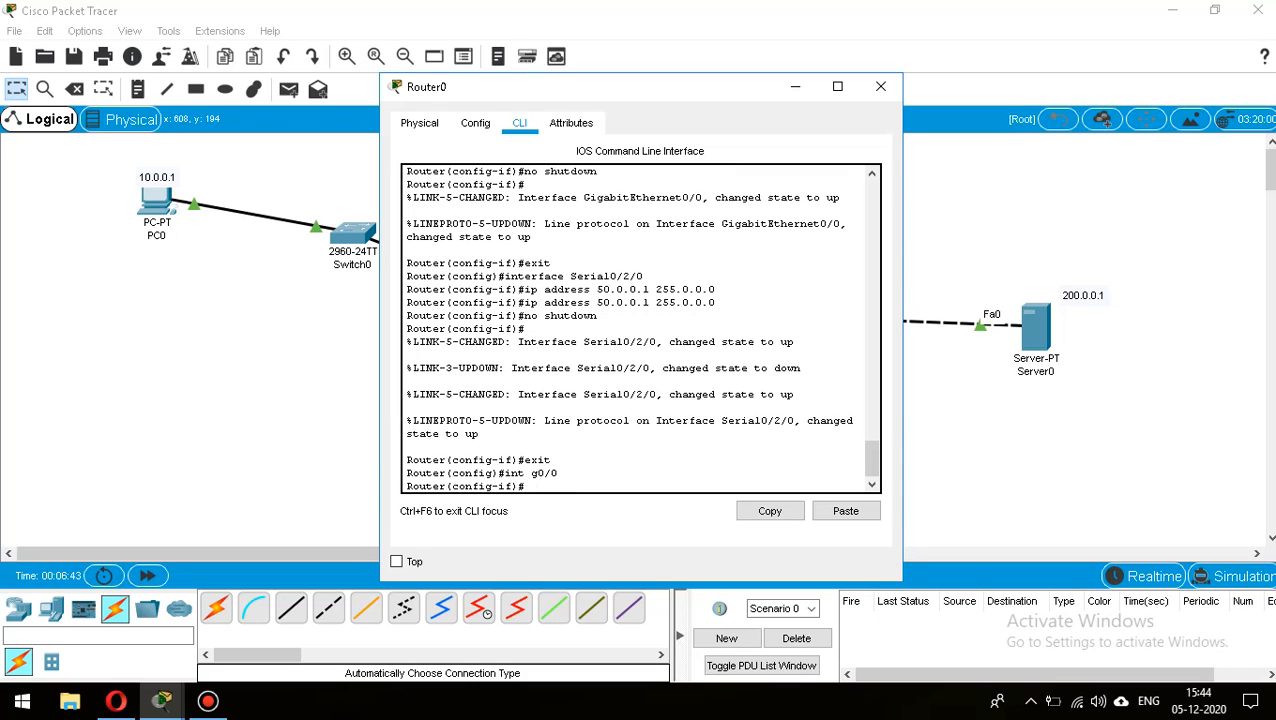
{"action": "type", "text": "ip nat inside"}
{"action": "key", "text": "Return"}
Mark Router0's interface se0/2/0 as NAT outside with ip nat outside and return to global configuration mode.
{"action": "type", "text": "int se"}
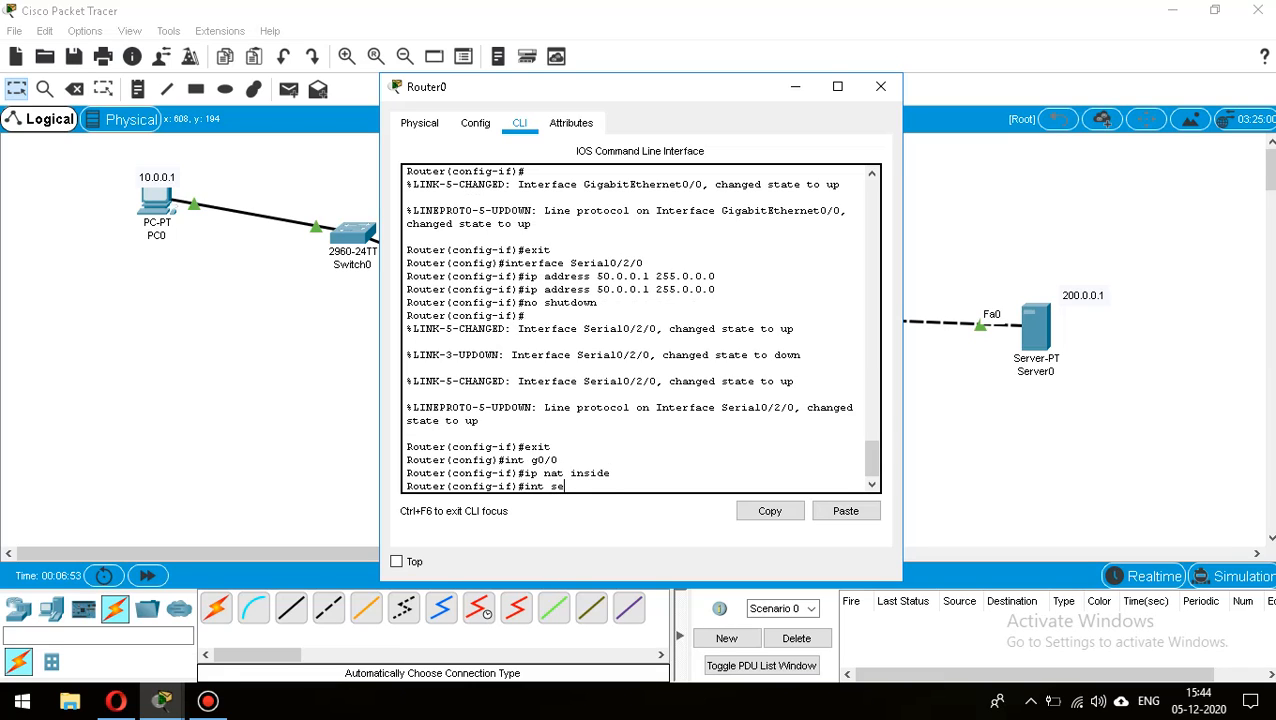
{"action": "type", "text": "0/2/0"}
{"action": "key", "text": "Return"}
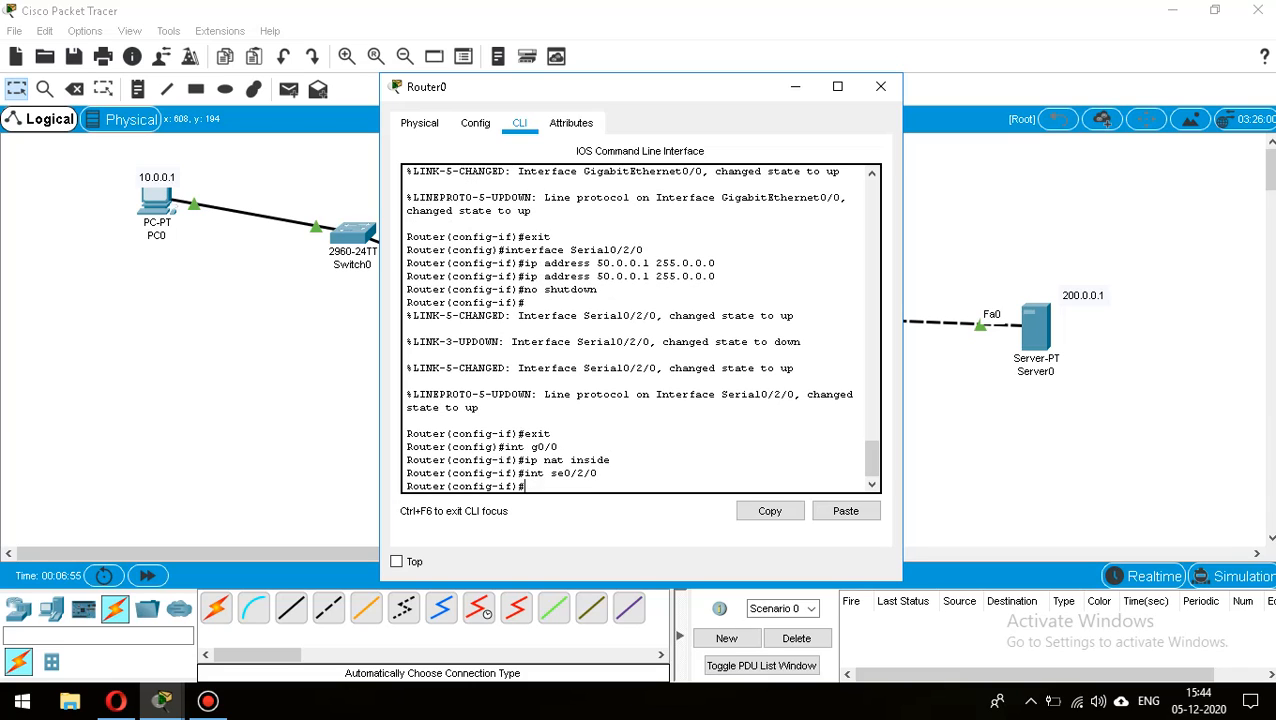
{"action": "type", "text": "ip nat outside"}
{"action": "key", "text": "Return"}
{"action": "type", "text": "exit"}
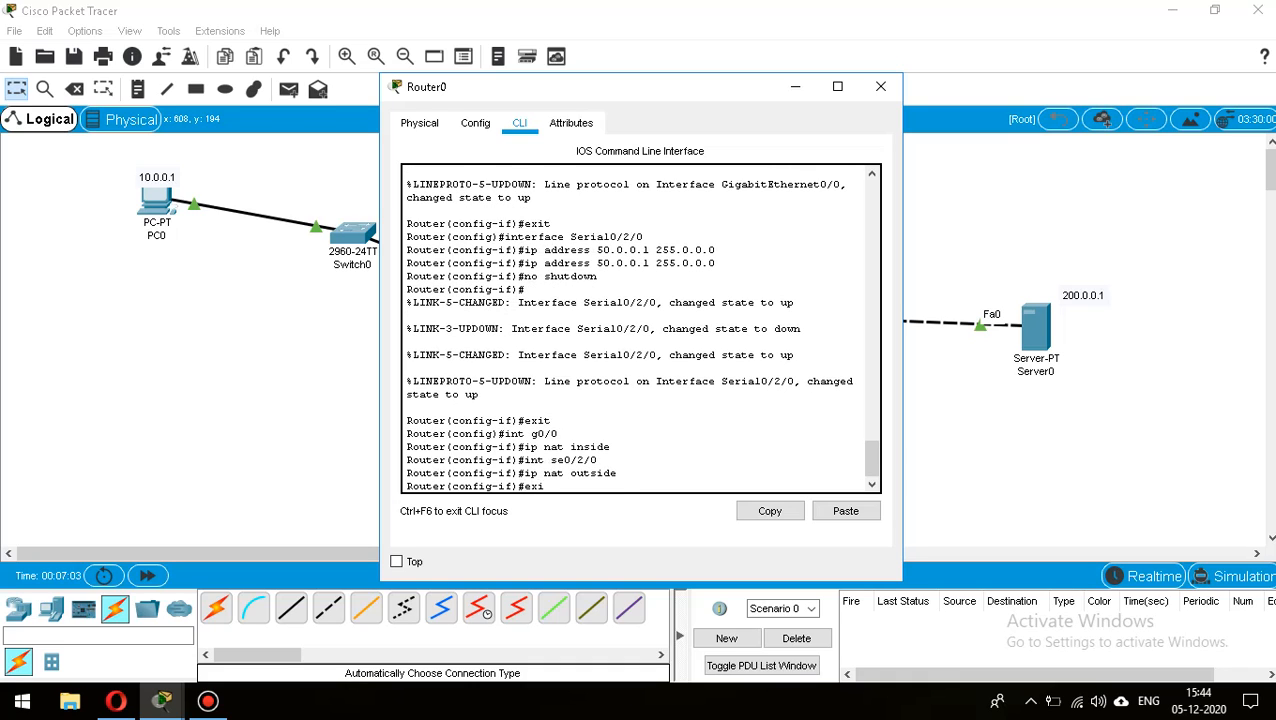
{"action": "key", "text": "Return"}
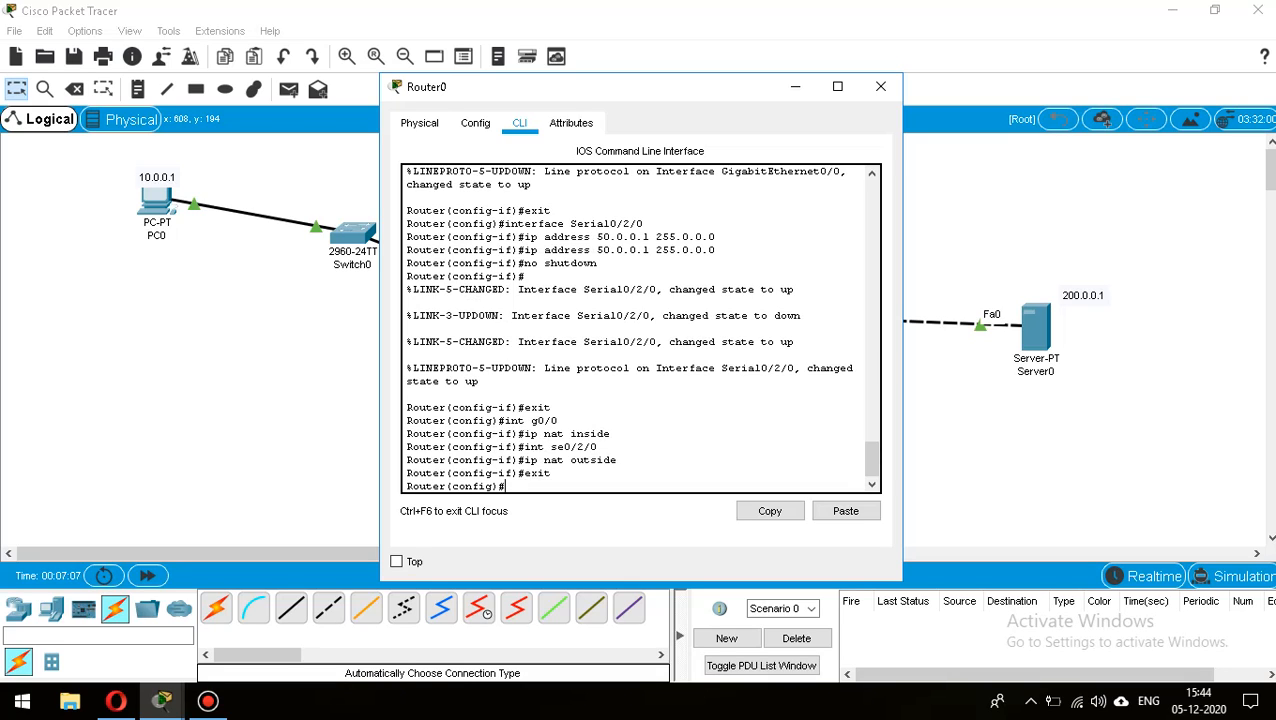
Query Router0's command help for ip nat inside static, and for the options of ip nat.
{"action": "type", "text": "p nat ins"}
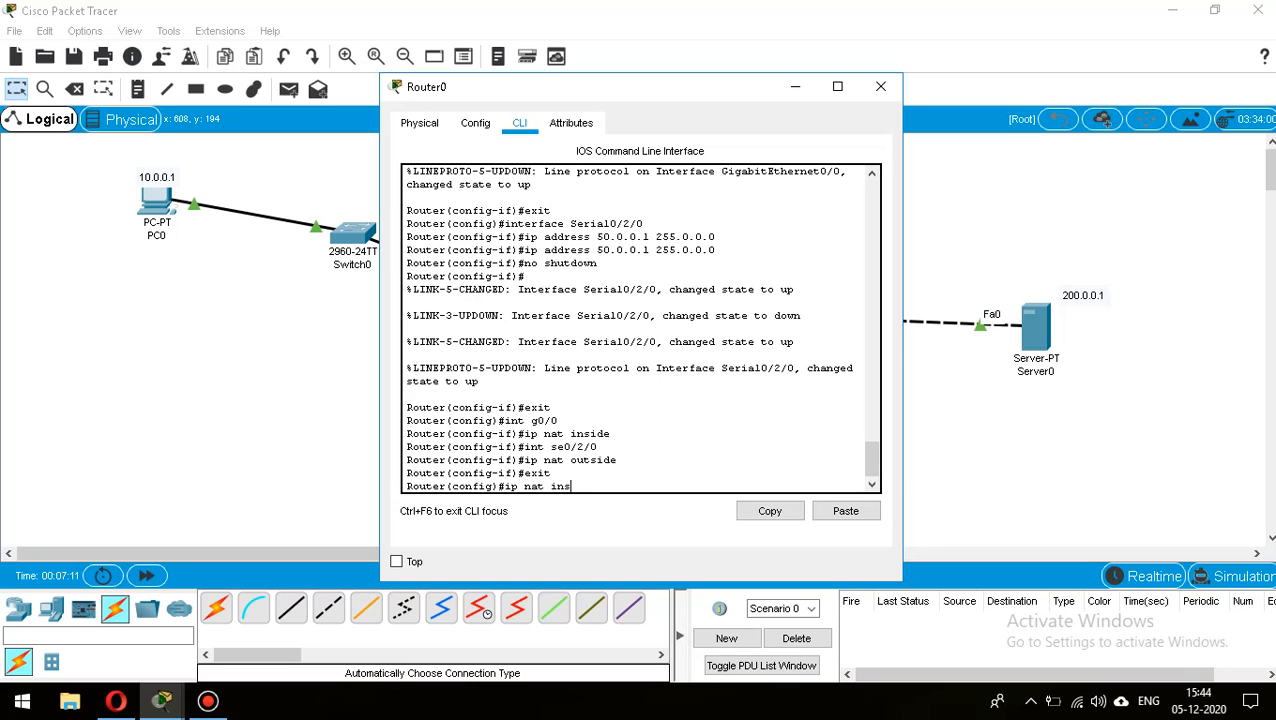
{"action": "type", "text": "ide static ?"}
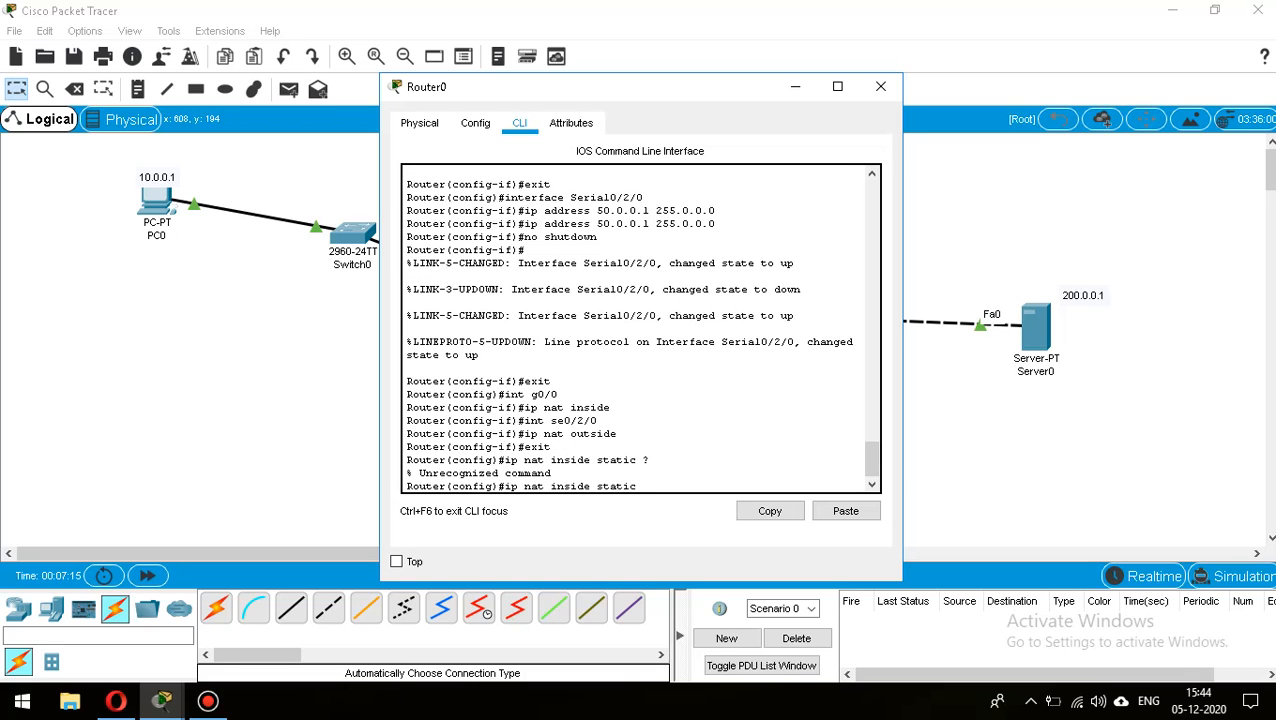
{"action": "key", "text": "BackSpace"}
{"action": "key", "text": "BackSpace"}
{"action": "key", "text": "BackSpace"}
{"action": "key", "text": "BackSpace"}
{"action": "key", "text": "BackSpace"}
{"action": "key", "text": "BackSpace"}
{"action": "key", "text": "BackSpace"}
{"action": "key", "text": "BackSpace"}
{"action": "key", "text": "BackSpace"}
{"action": "key", "text": "BackSpace"}
{"action": "key", "text": "BackSpace"}
{"action": "key", "text": "BackSpace"}
{"action": "key", "text": "BackSpace"}
{"action": "type", "text": "?"}
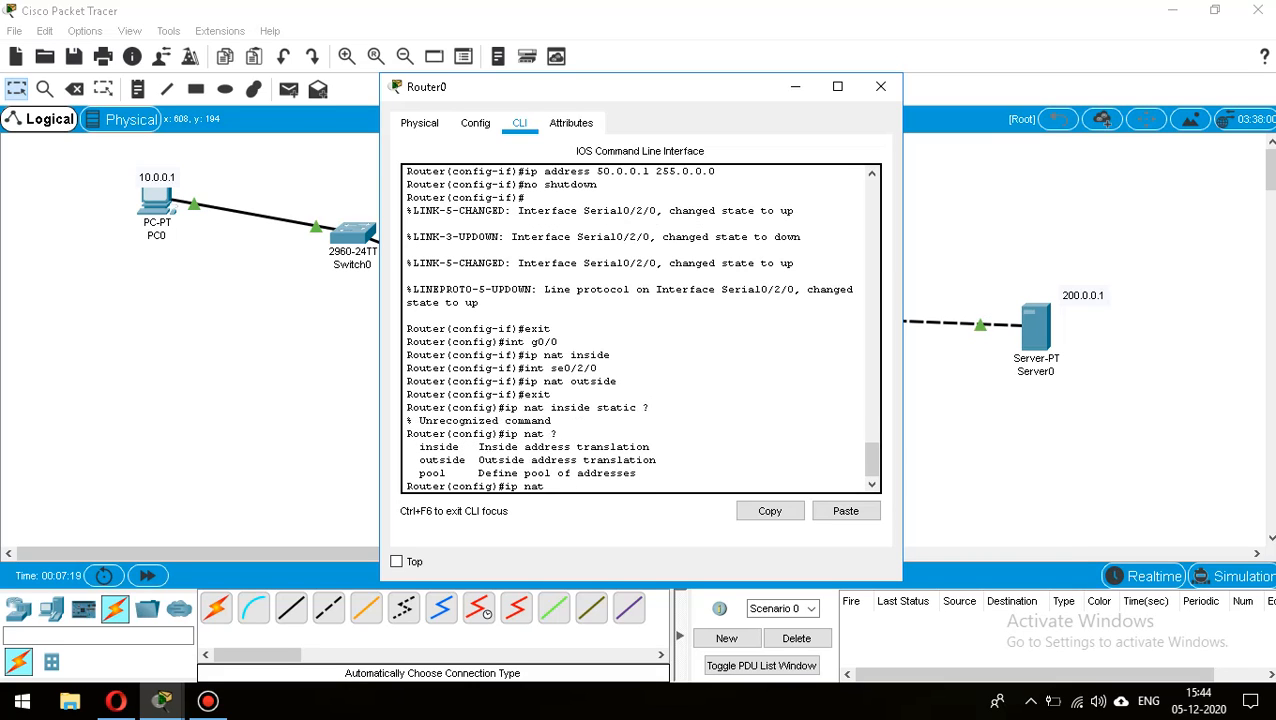
Build Router0's command up to ip nat inside source static 10.0.0.1, querying the command help after inside, static and the address.
{"action": "type", "text": "inside ?"}
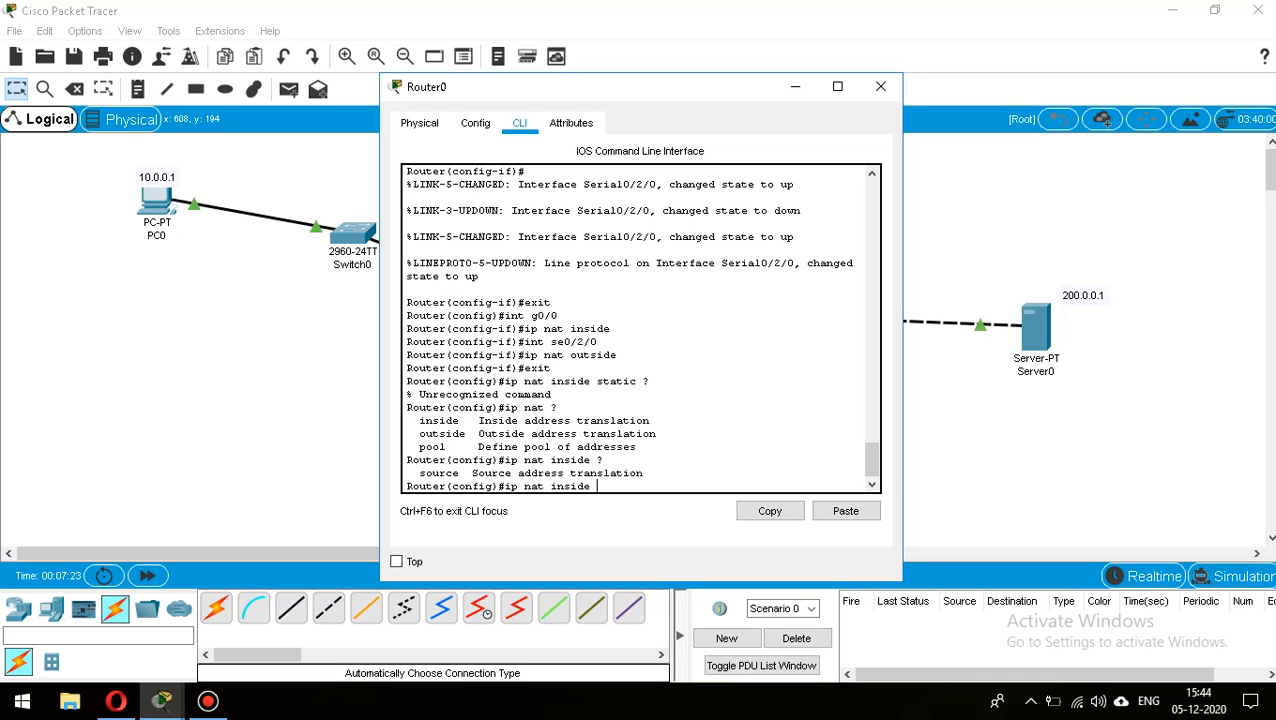
{"action": "type", "text": "source static ?"}
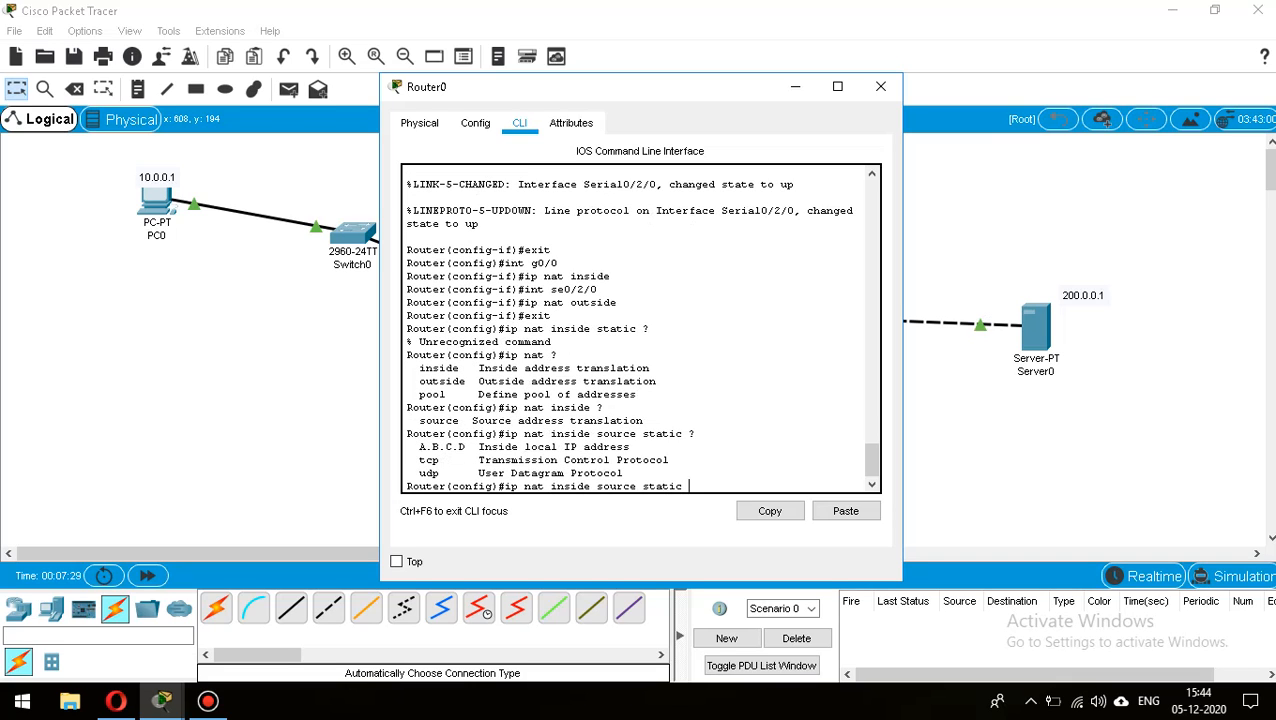
{"action": "type", "text": "10.0,0"}
{"action": "key", "text": "BackSpace"}
{"action": "key", "text": "BackSpace"}
{"action": "type", "text": ".0.1"}
{"action": "key", "text": "BackSpace"}
{"action": "type", "text": "?"}
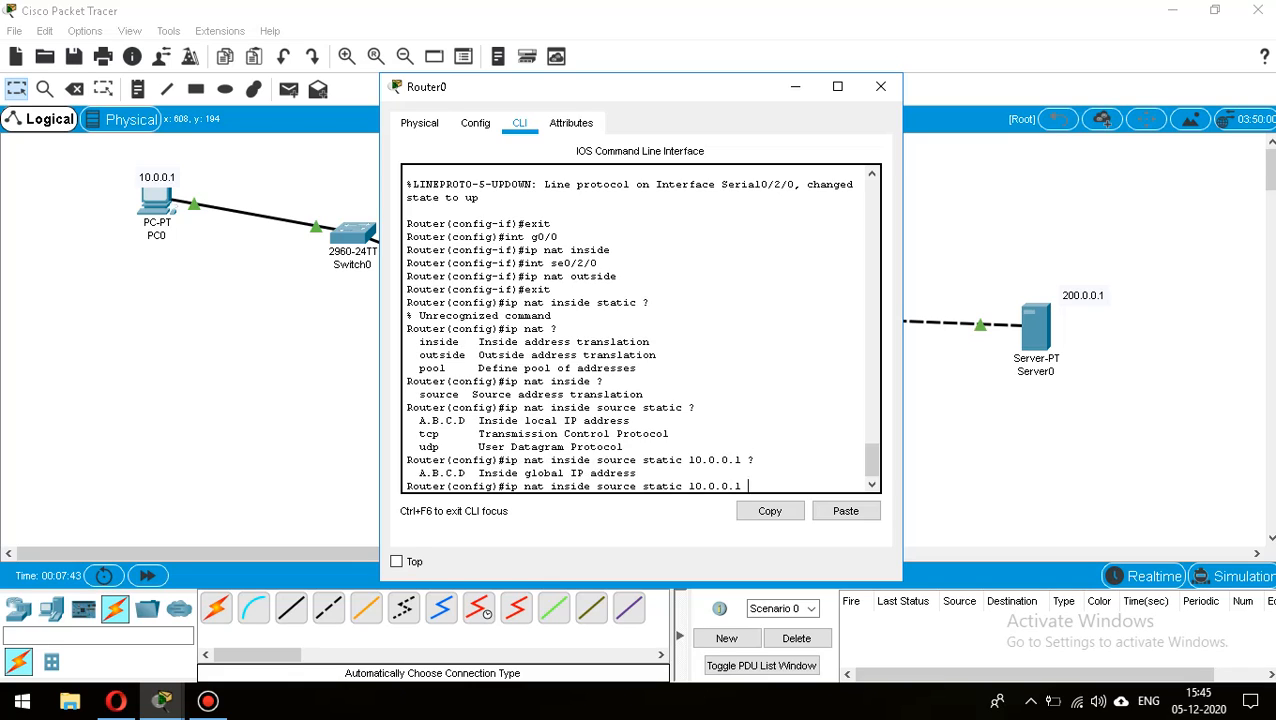
Complete Router0's static NAT mapping from inside local address 10.0.0.1 to inside global address 60.0.0.1, checking the command help before running it.
{"action": "type", "text": "60"}
{"action": "key", "text": "BackSpace"}
{"action": "key", "text": "BackSpace"}
{"action": "type", "text": "60.0.0.1 /"}
{"action": "key", "text": "BackSpace"}
{"action": "type", "text": "?"}
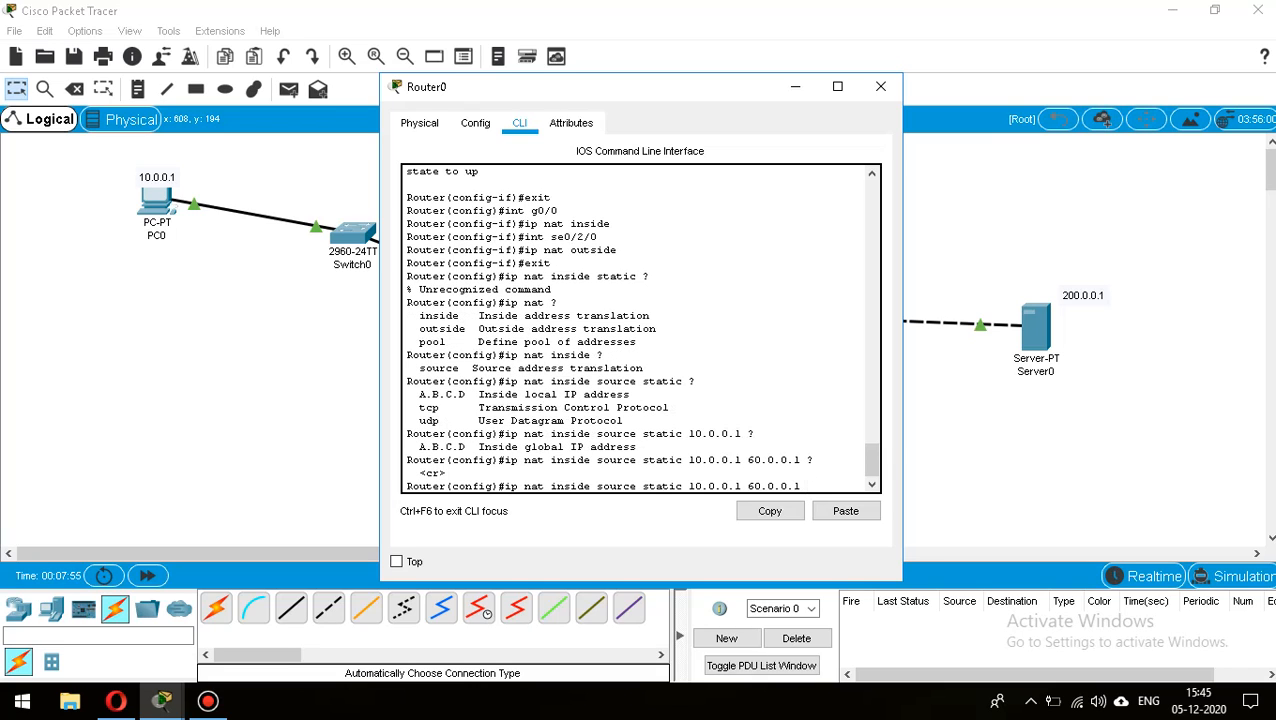
{"action": "key", "text": "Return"}
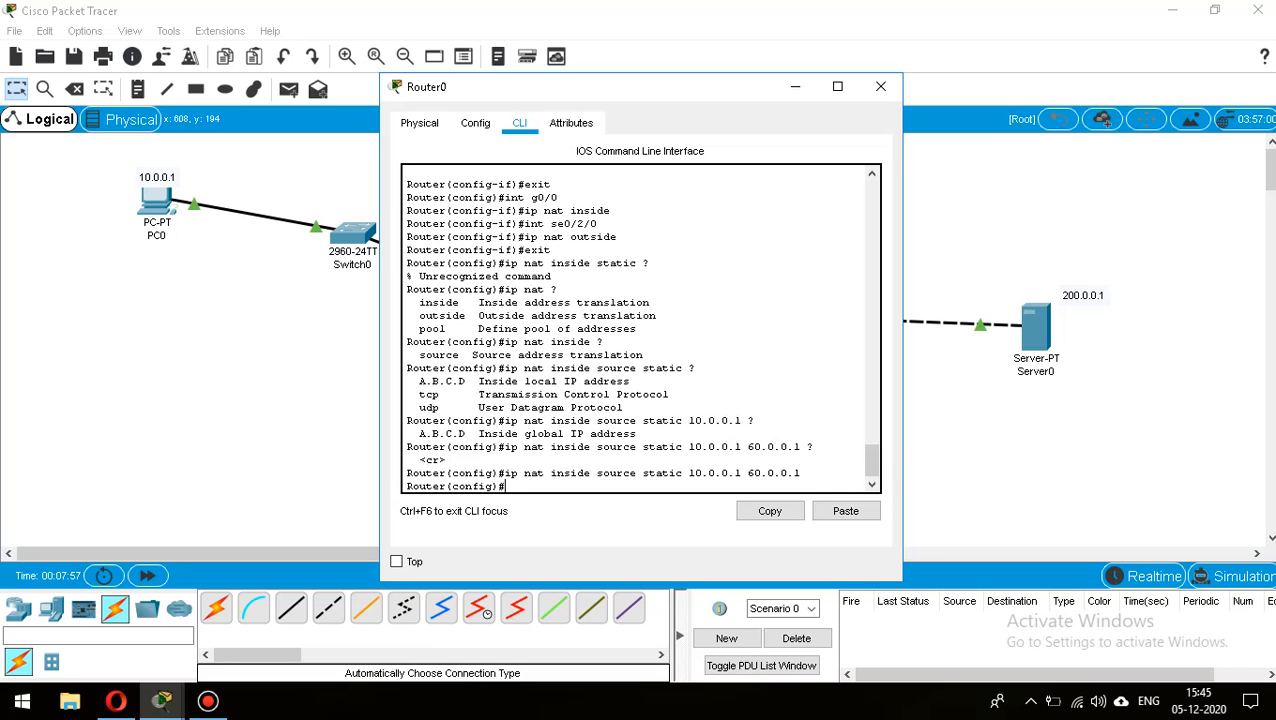
Leave Router0's global configuration mode, save the NAT configuration with wr and close the router's window.
{"action": "type", "text": "exit"}
{"action": "key", "text": "Return"}
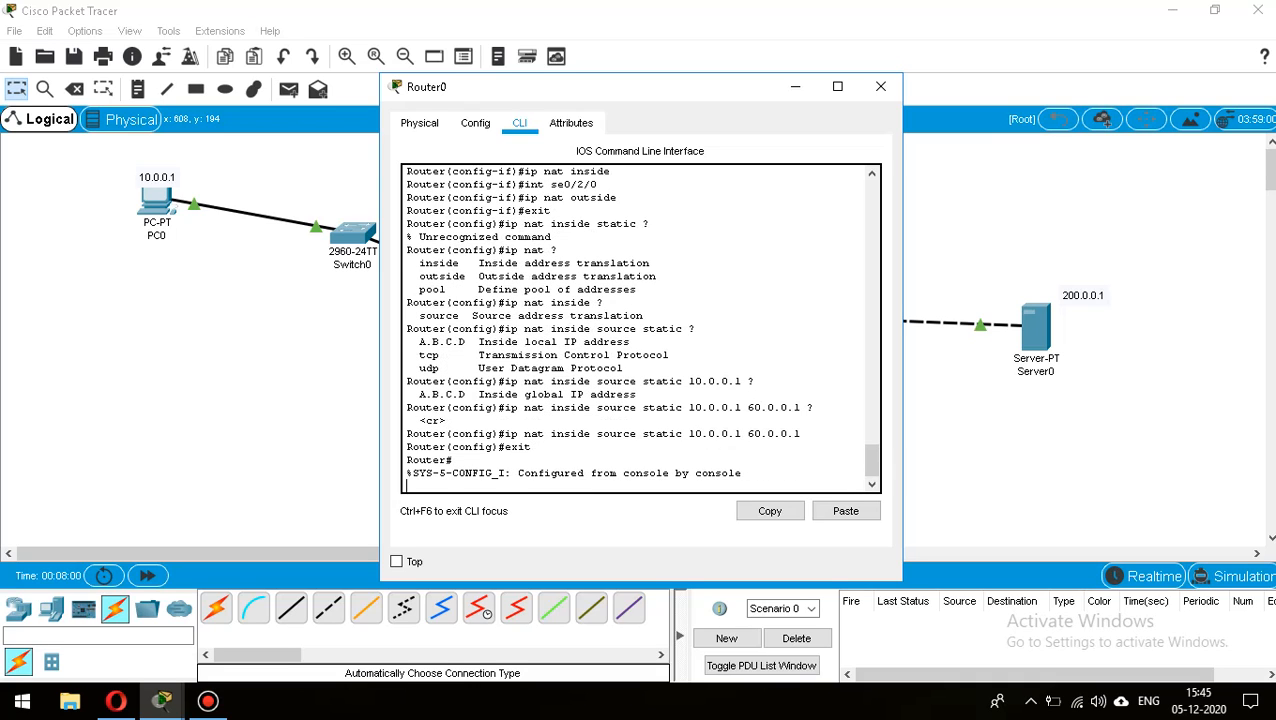
{"action": "key", "text": "Return"}
{"action": "type", "text": "w"}
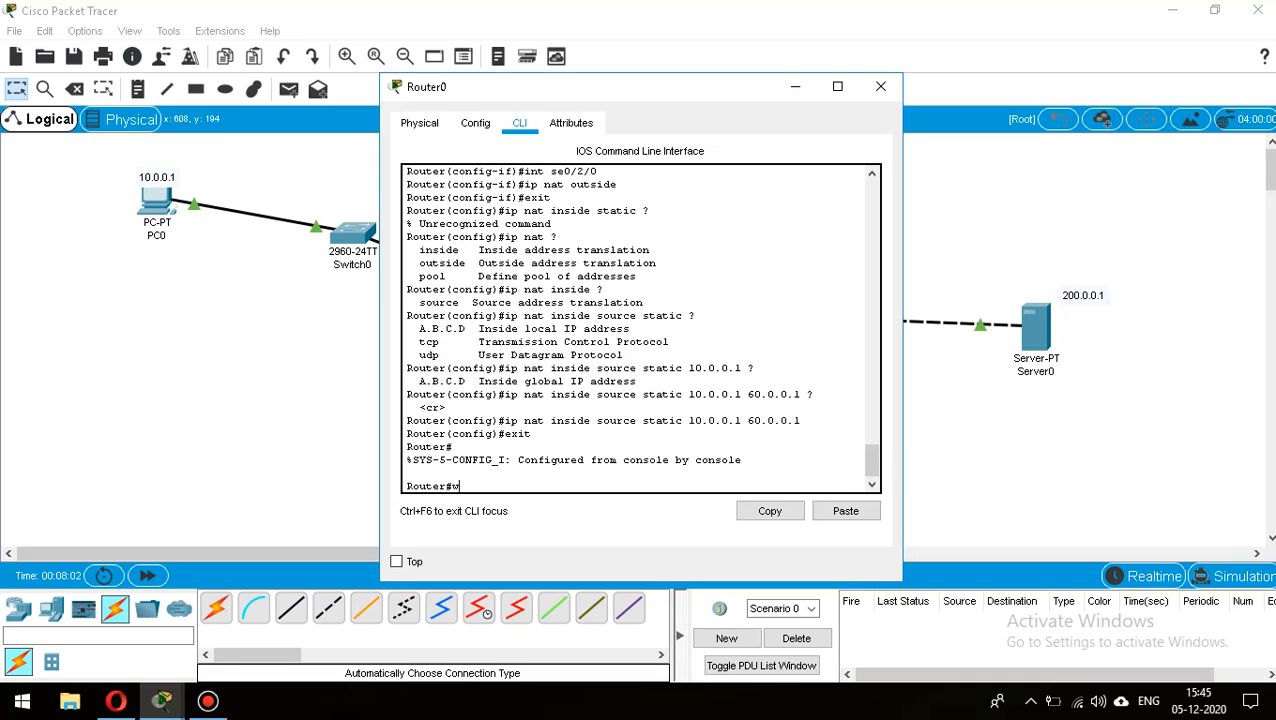
{"action": "type", "text": "er"}
{"action": "key", "text": "Return"}
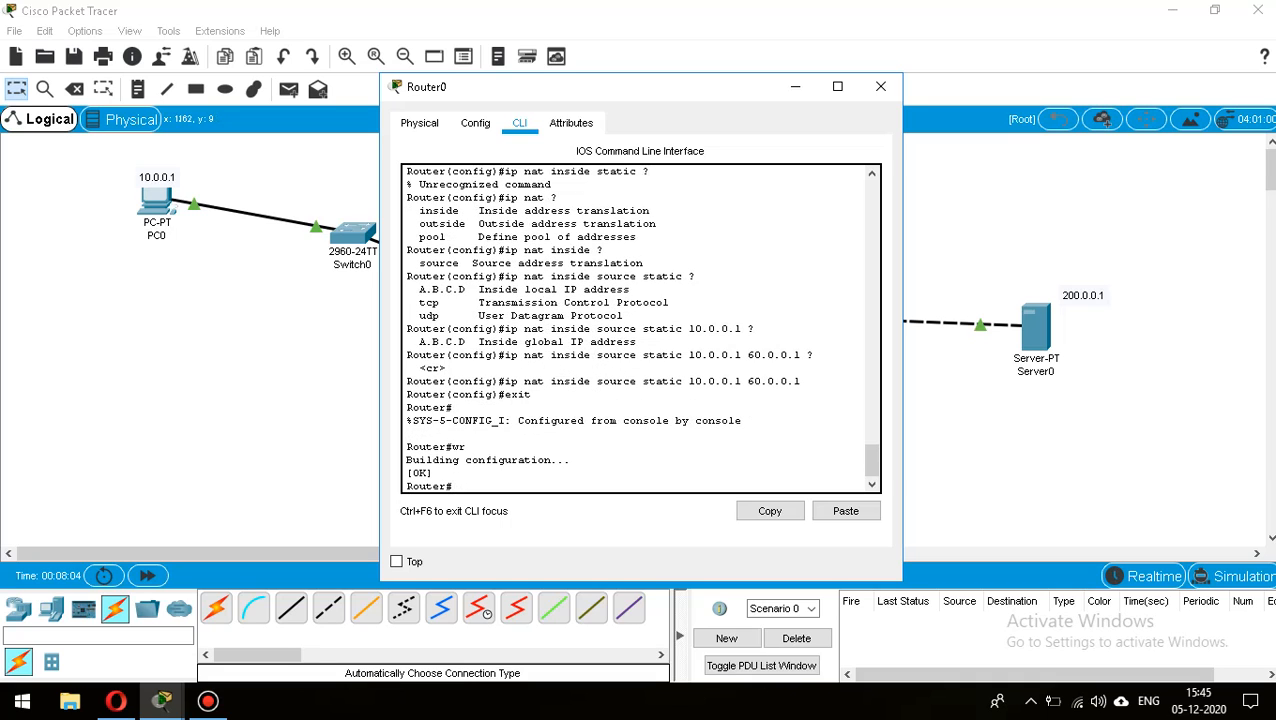
{"action": "left_click", "coordinate": [880, 86]}
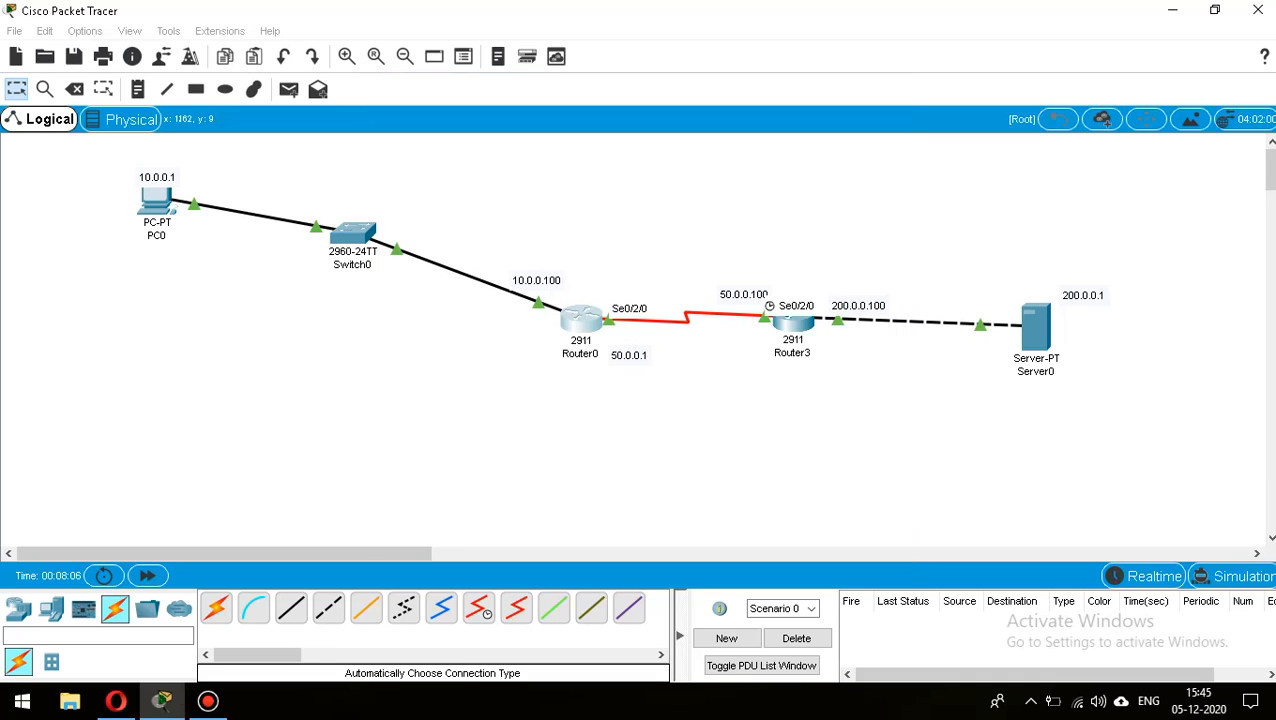
In Router0's global configuration mode, add a static route to 200.0.0.0 with mask 255.255.255.0 via next hop 50.0.0.2.
{"action": "left_click", "coordinate": [793, 322]}
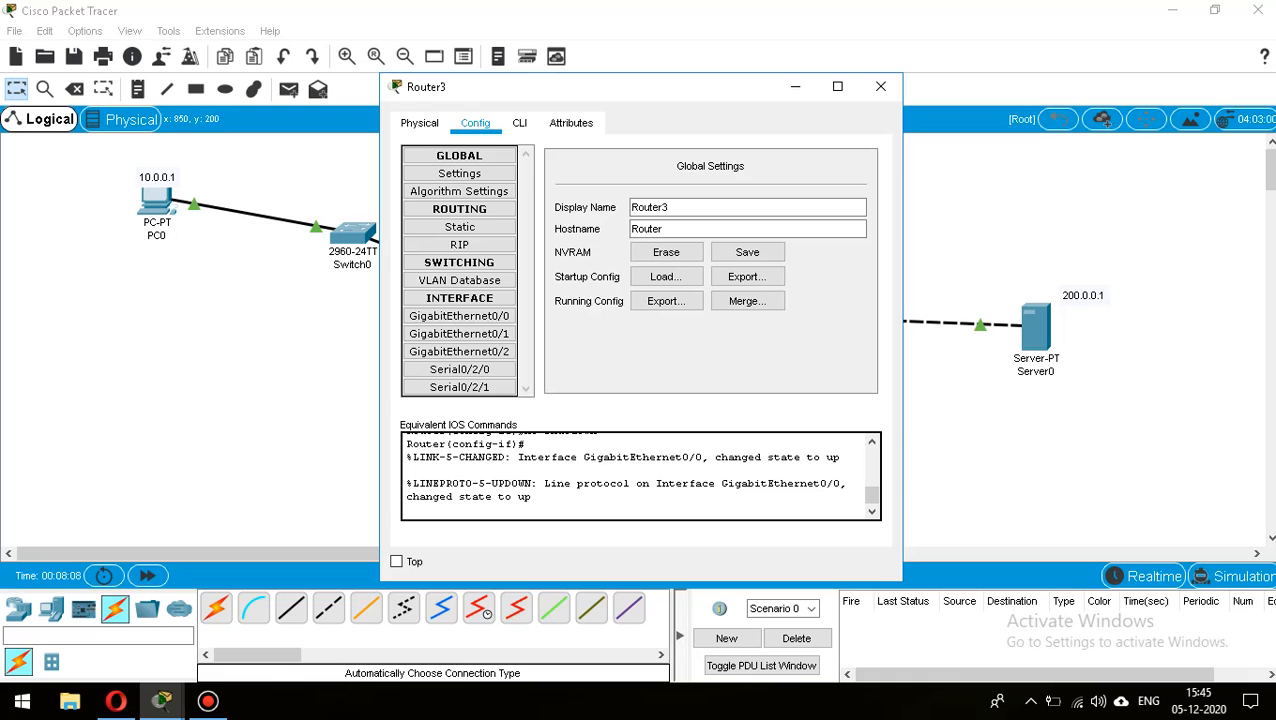
{"action": "left_click", "coordinate": [880, 86]}
{"action": "left_click", "coordinate": [580, 318]}
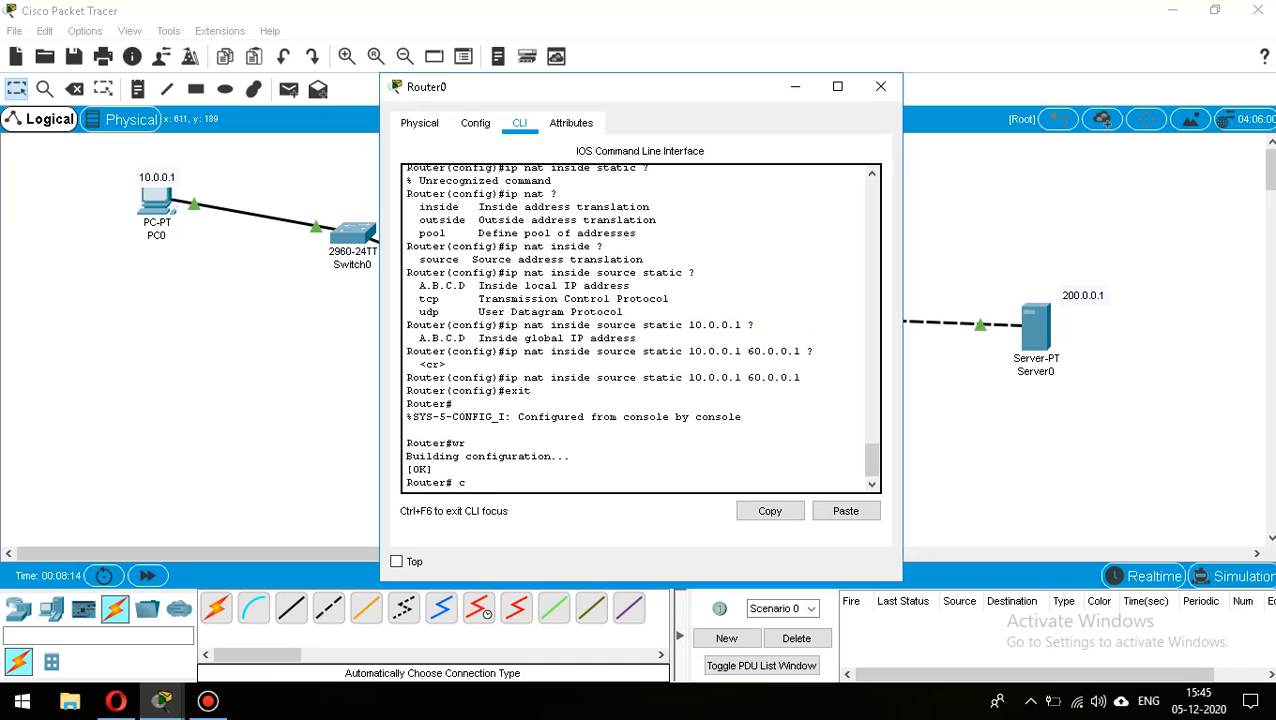
{"action": "type", "text": "onf t"}
{"action": "key", "text": "Return"}
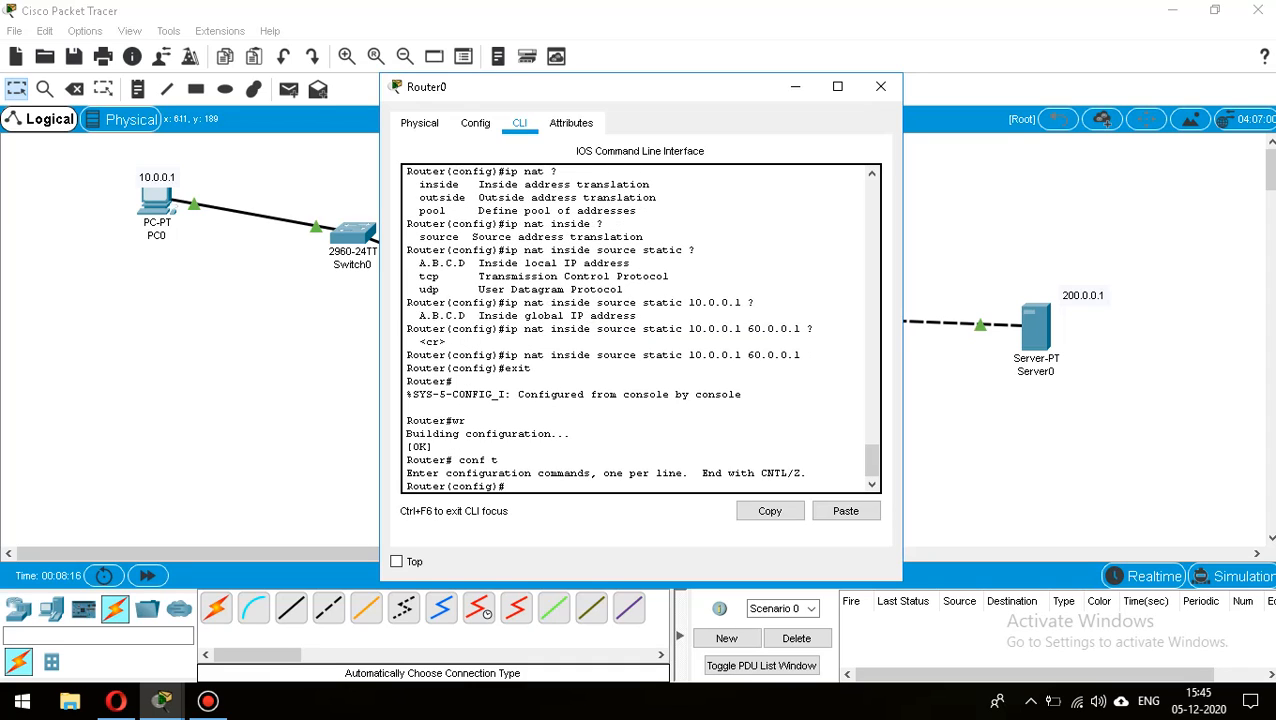
{"action": "type", "text": "ip route 200.0."}
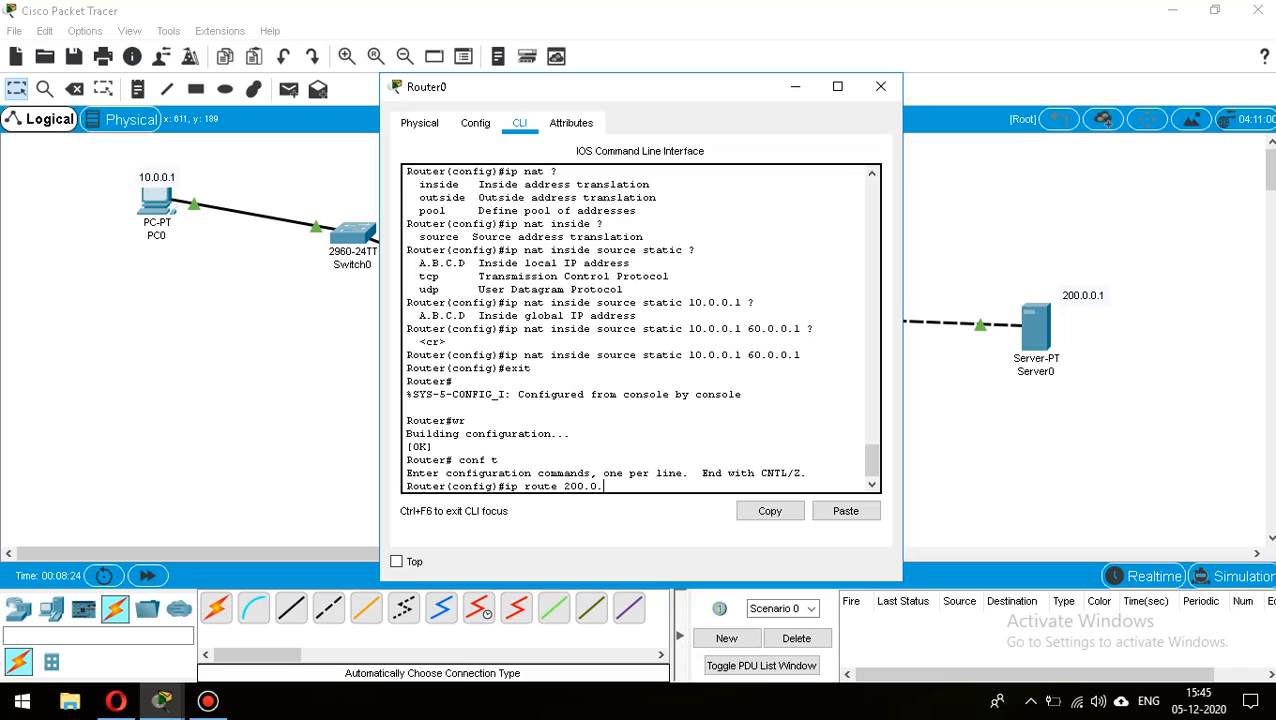
{"action": "type", "text": "0.0"}
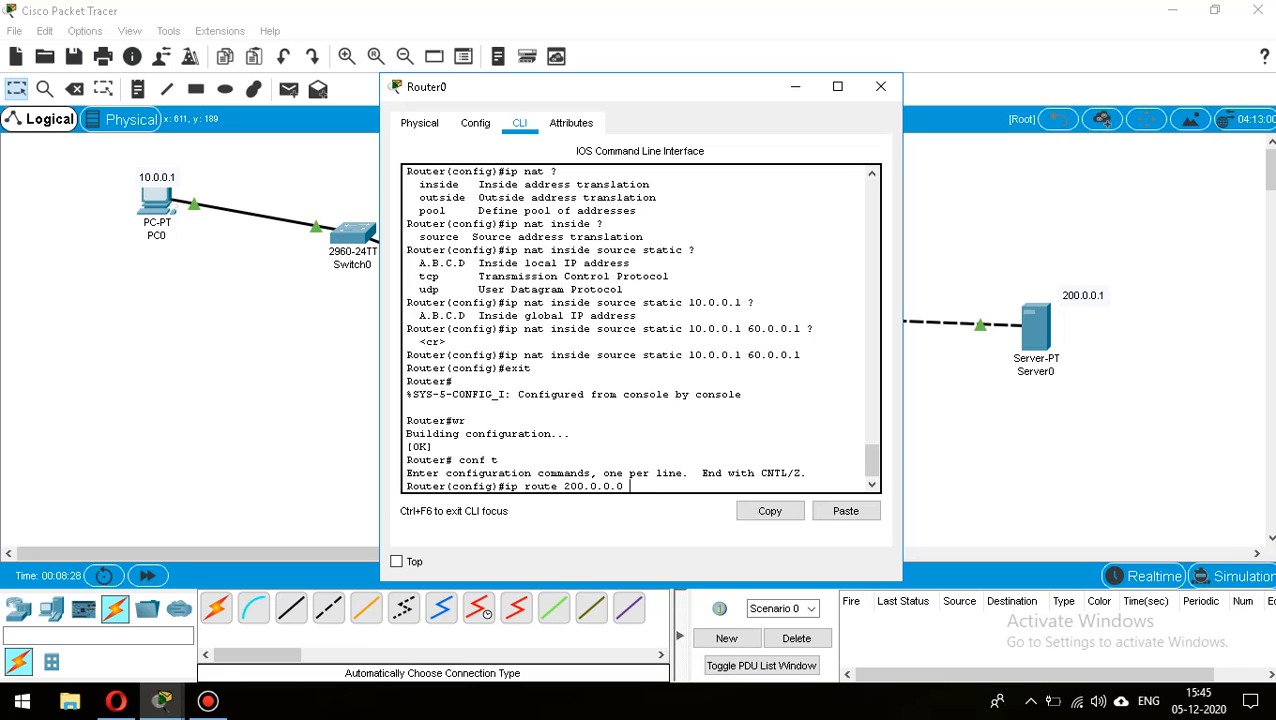
{"action": "type", "text": " 255.255.255.0 50.0.0.2"}
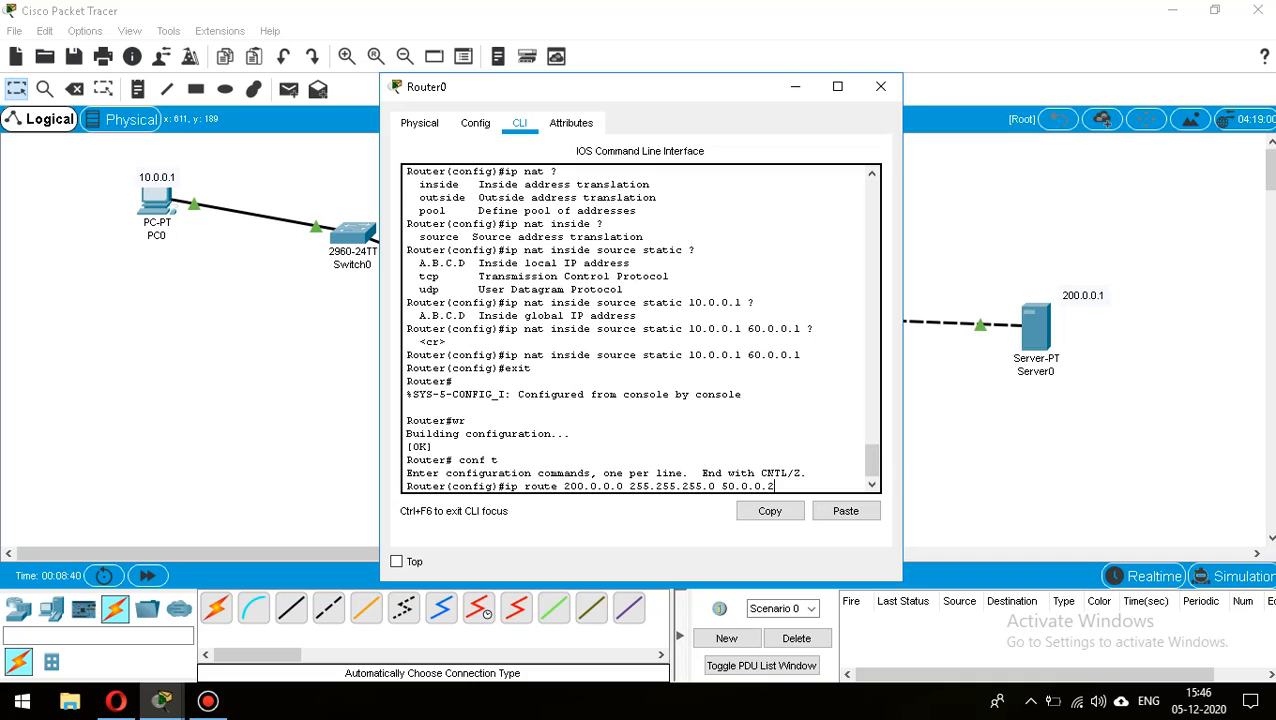
{"action": "key", "text": "Return"}
Exit Router0's configuration mode, save the new static route with wr and close the router's window.
{"action": "type", "text": "exit"}
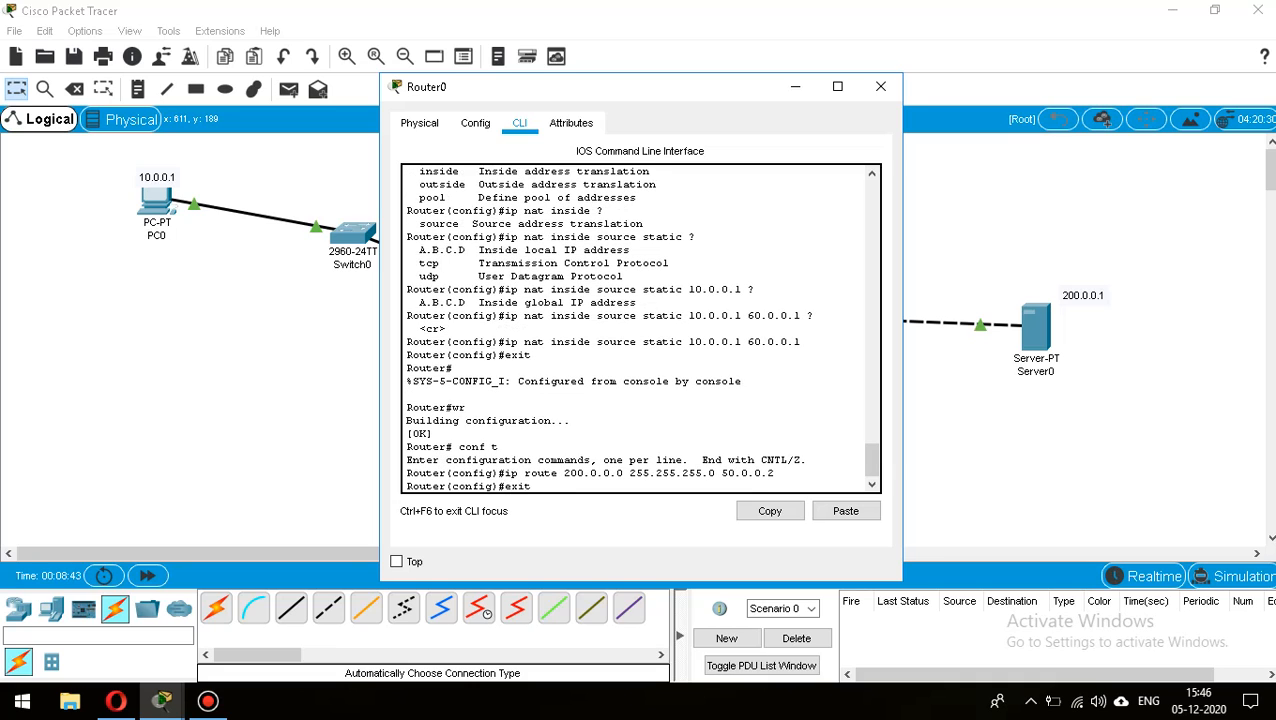
{"action": "key", "text": "Return"}
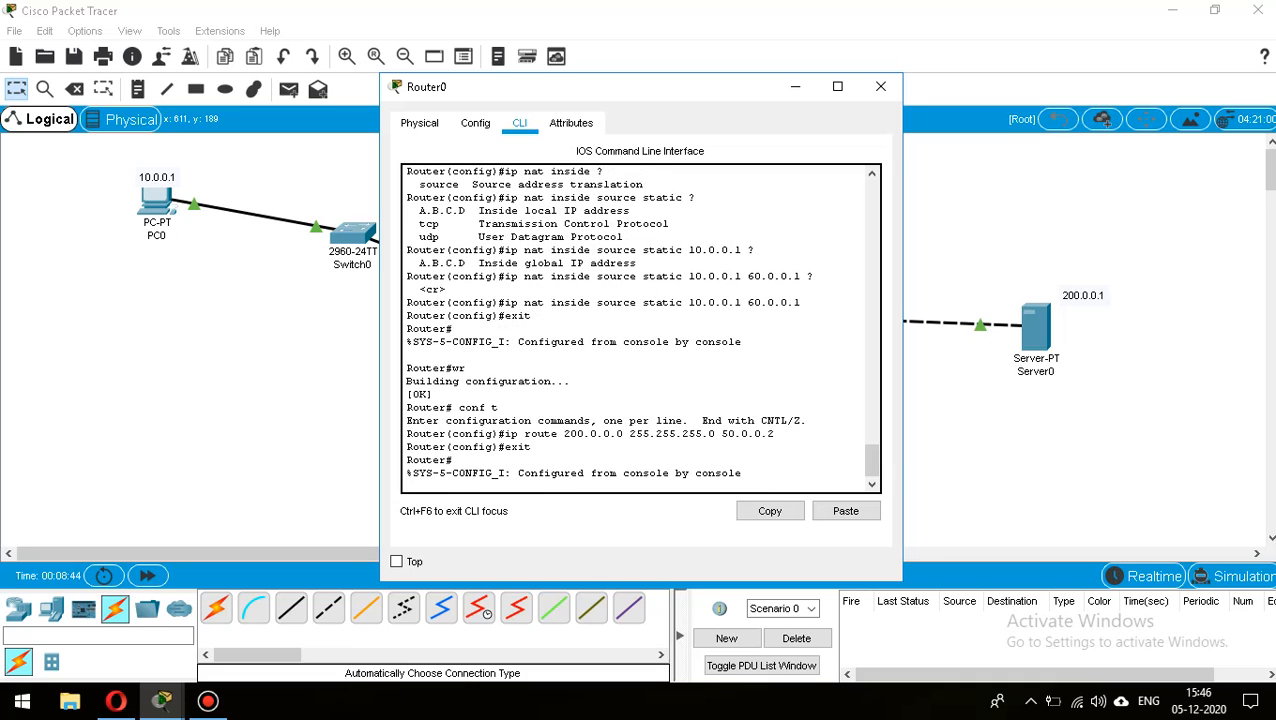
{"action": "key", "text": "Return"}
{"action": "type", "text": "wr"}
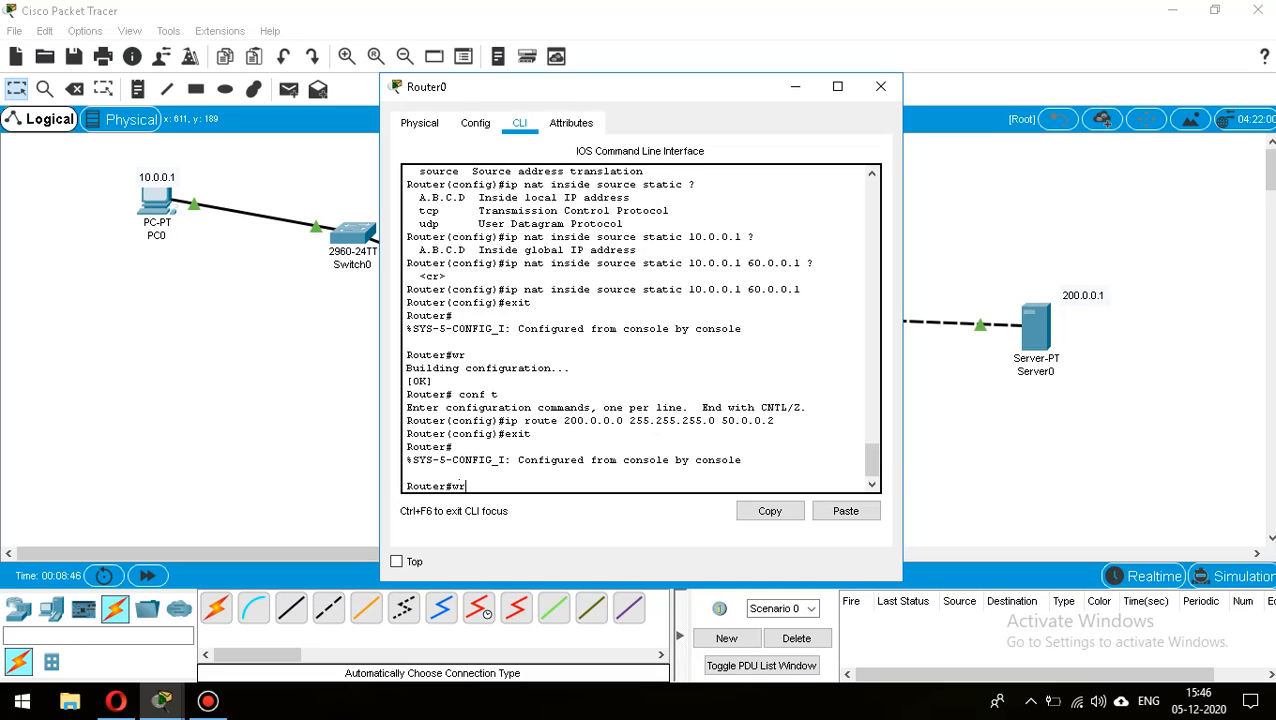
{"action": "key", "text": "Return"}
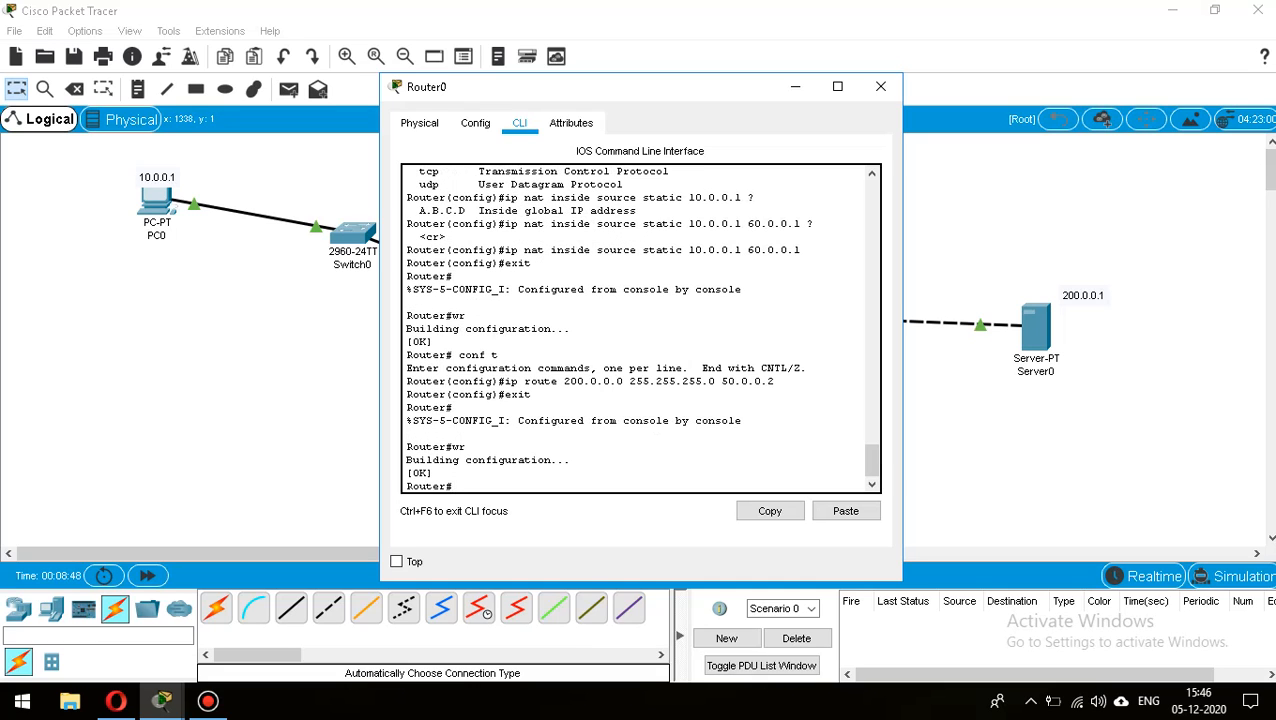
{"action": "left_click", "coordinate": [880, 86]}
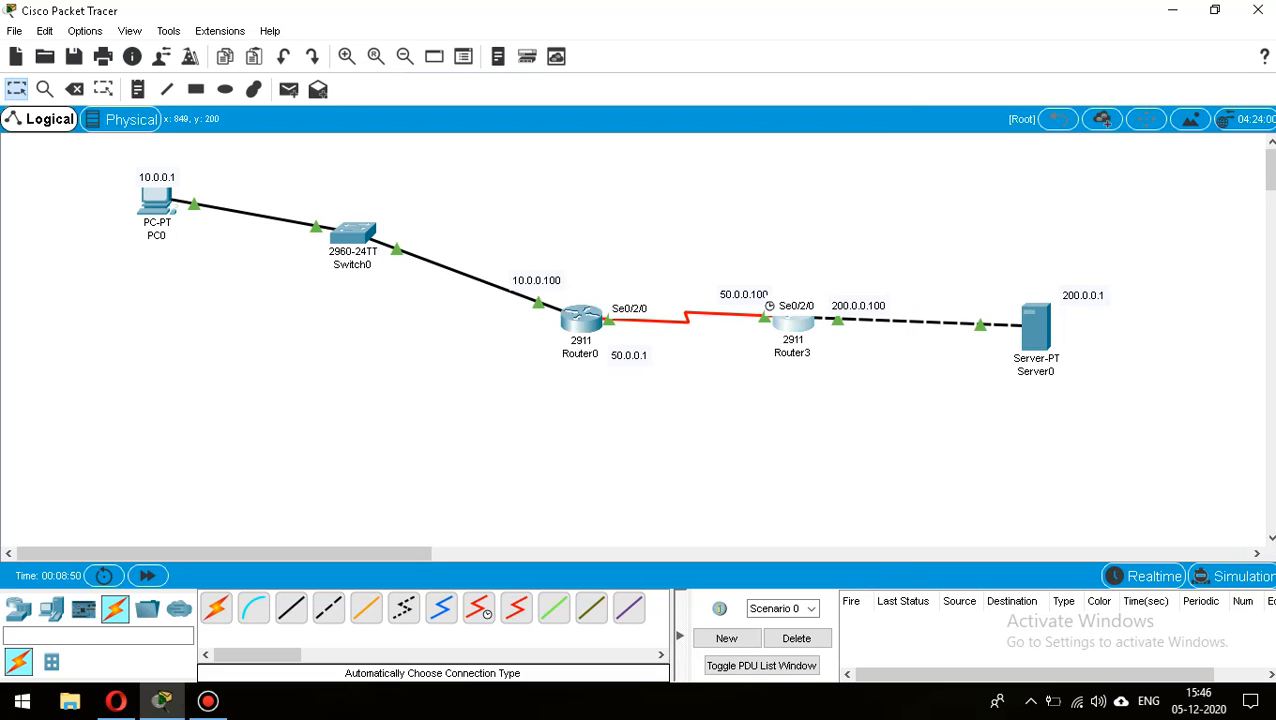
In Router3's command line, return to global configuration mode and add a static route to 60.0.0.0 with mask 255.0.0.0 via 50.0.0.1.
{"action": "left_click", "coordinate": [795, 330]}
{"action": "left_click", "coordinate": [519, 123]}
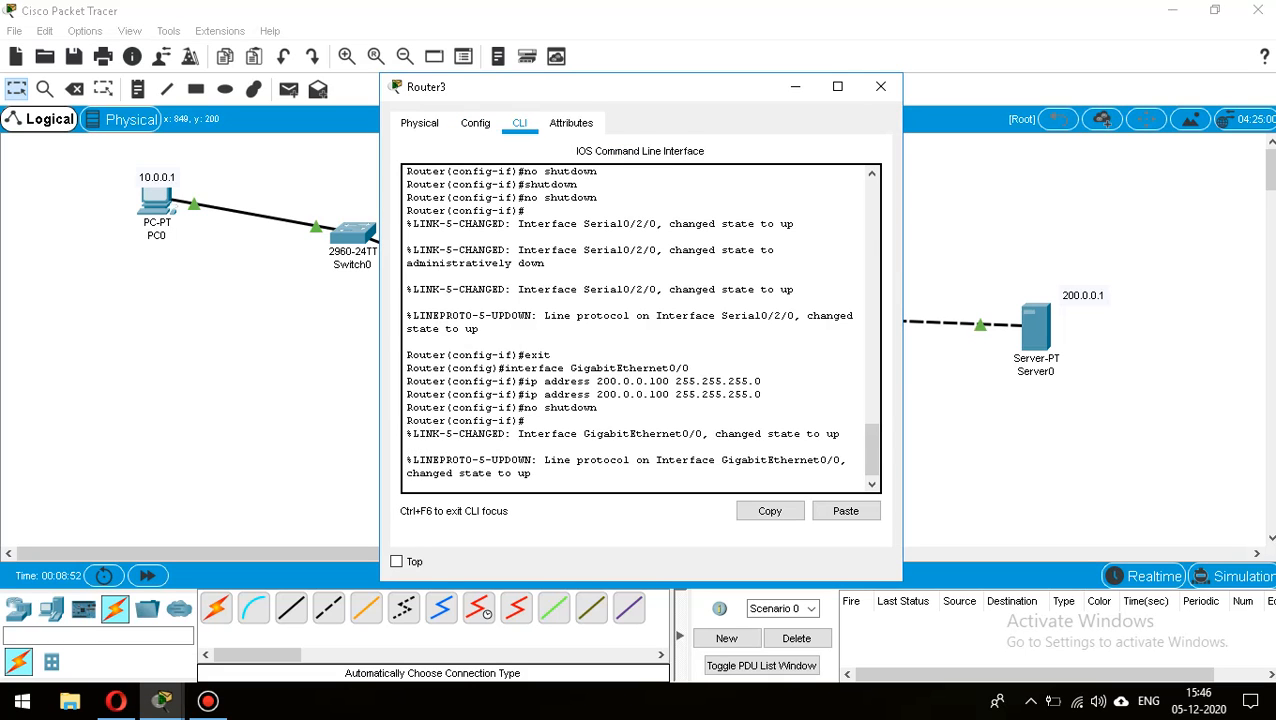
{"action": "key", "text": "Return"}
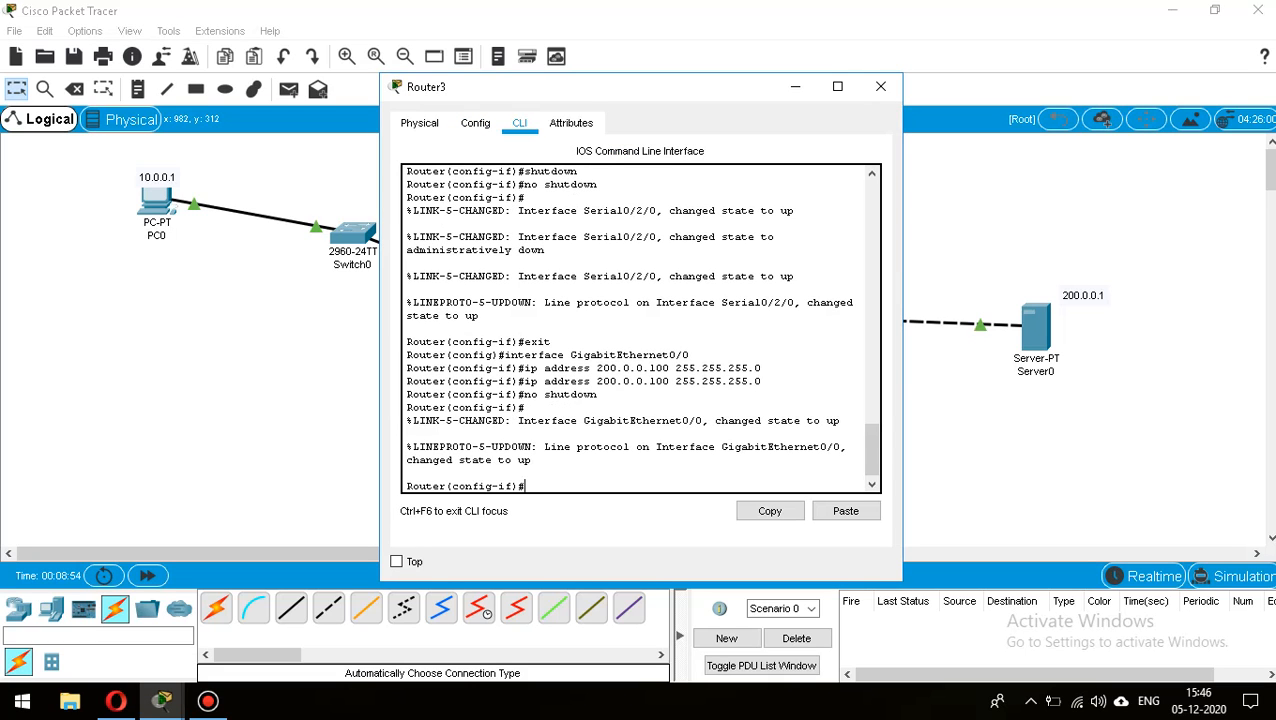
{"action": "type", "text": "exit"}
{"action": "key", "text": "Return"}
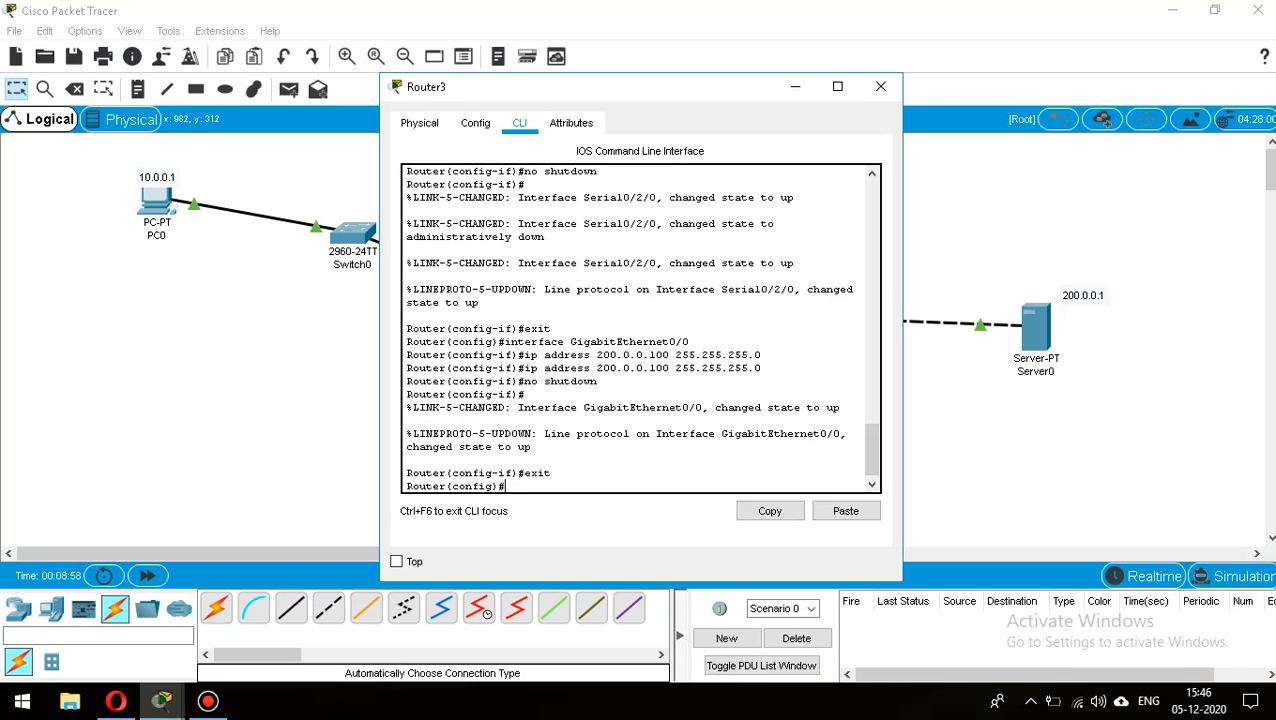
{"action": "type", "text": "ip route 60.0"}
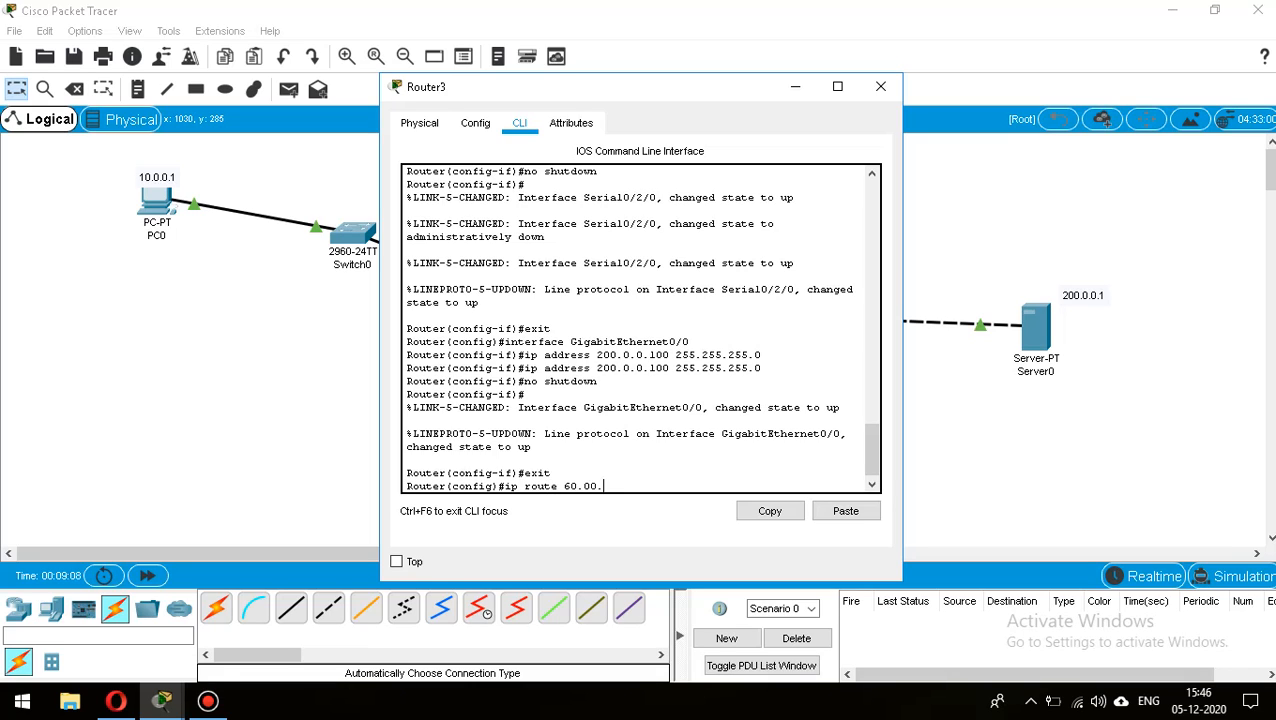
{"action": "type", "text": ".0.0 255.0.0.0"}
{"action": "type", "text": "50.0.0.1"}
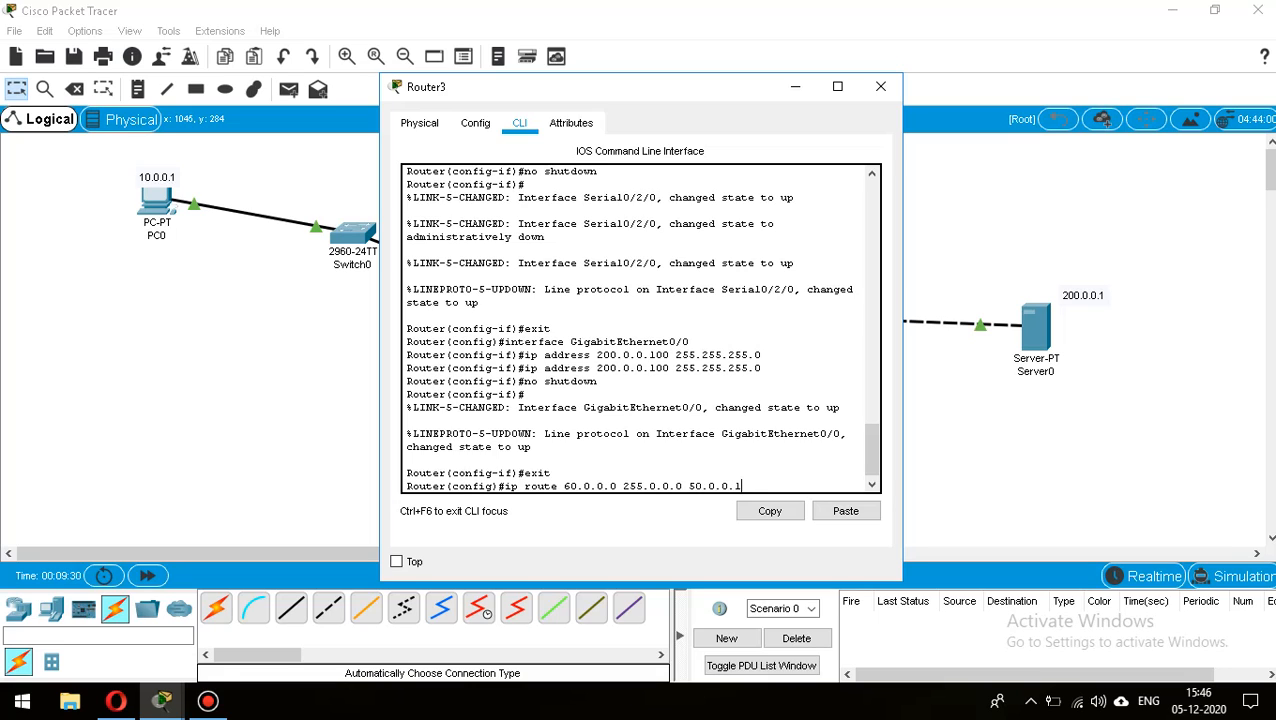
{"action": "key", "text": "Return"}
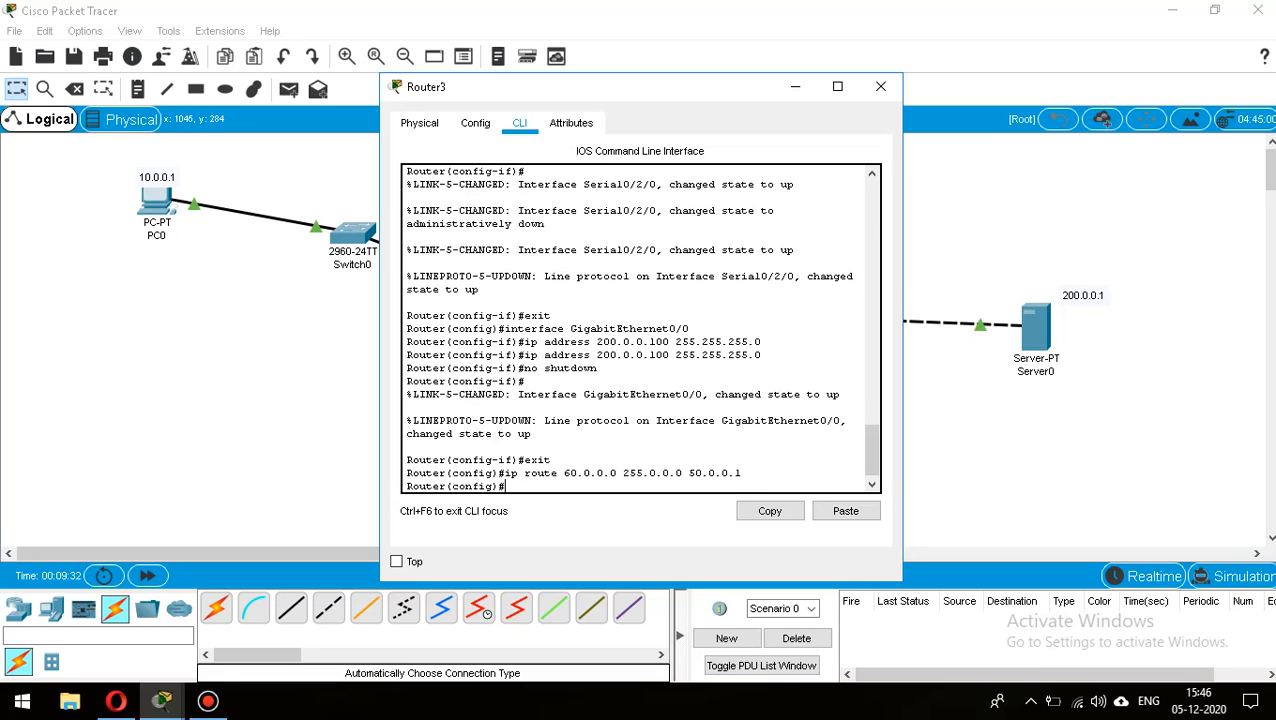
Exit Router3's configuration mode, save its configuration with wr and close the router's window.
{"action": "type", "text": "exit"}
{"action": "key", "text": "Return"}
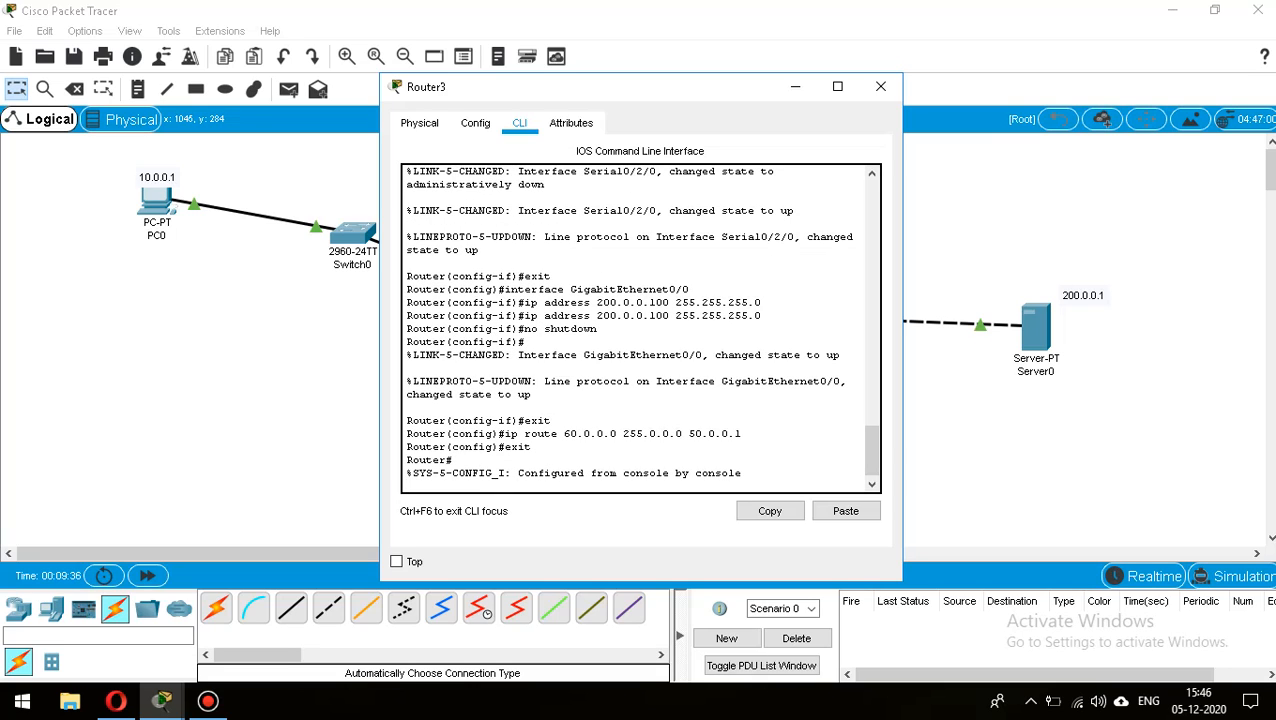
{"action": "type", "text": "ex"}
{"action": "key", "text": "BackSpace"}
{"action": "key", "text": "BackSpace"}
{"action": "key", "text": "Return"}
{"action": "type", "text": "wr"}
{"action": "key", "text": "Return"}
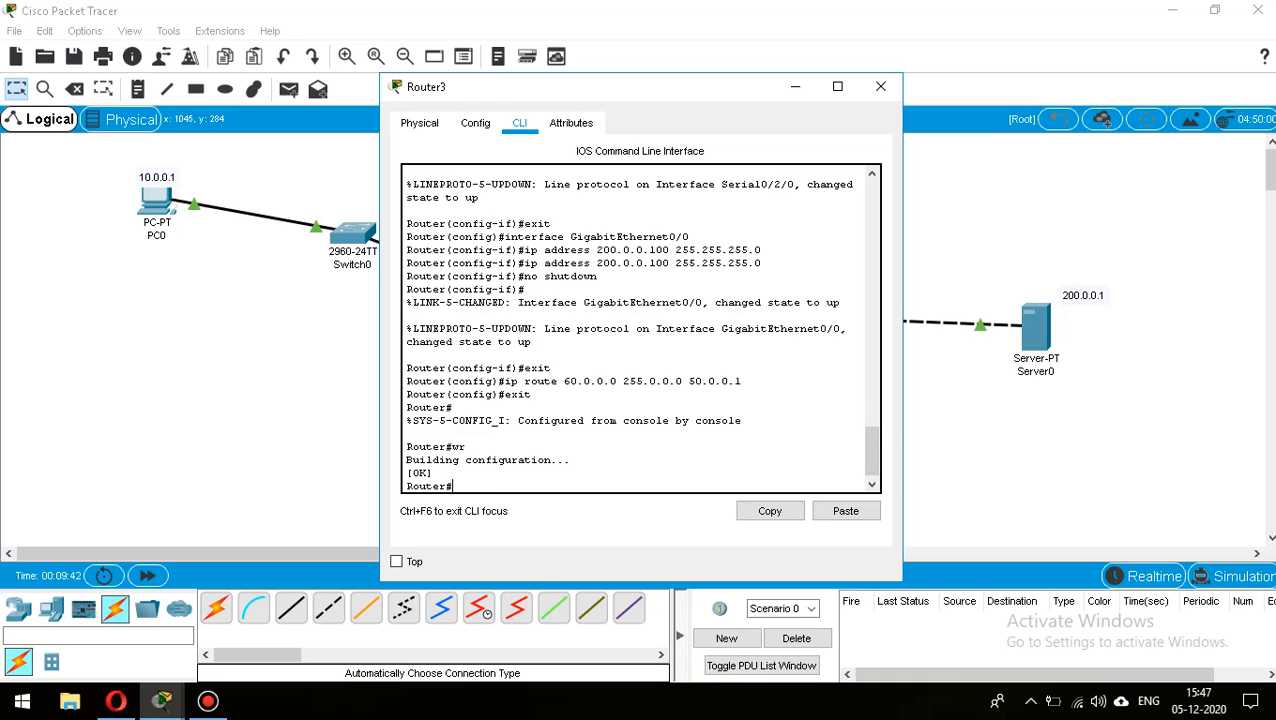
{"action": "left_click", "coordinate": [880, 86]}
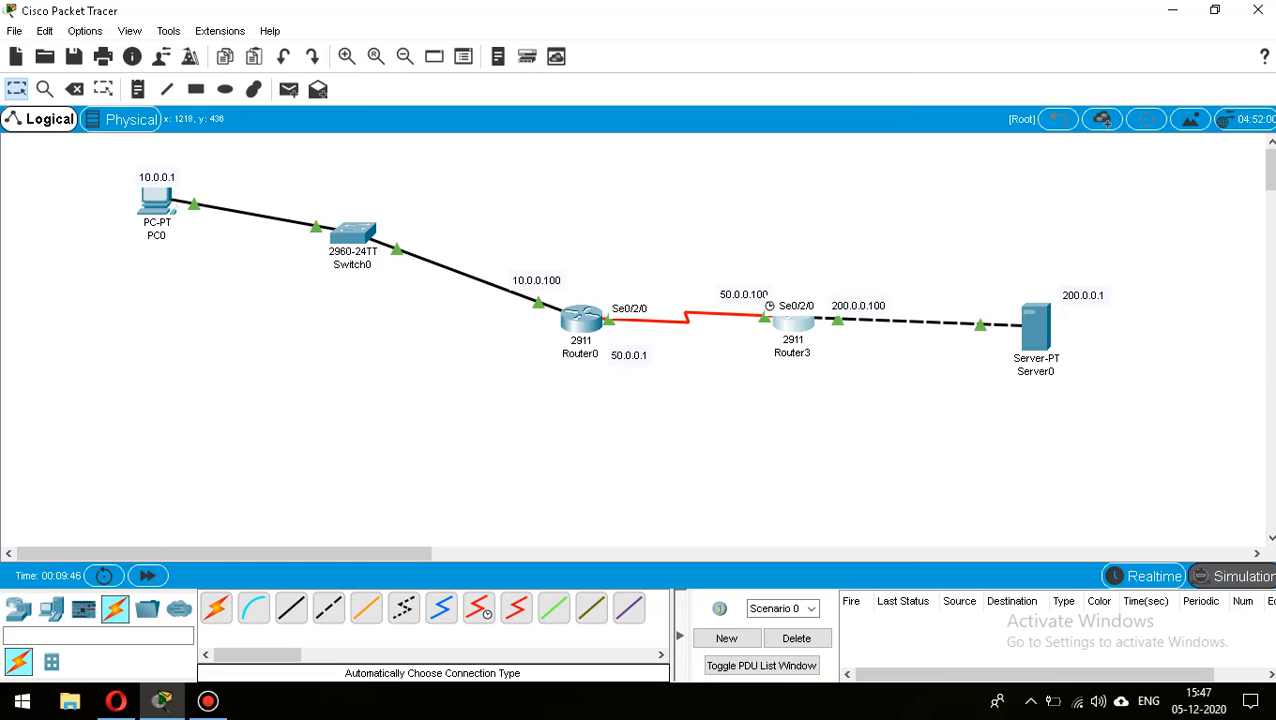
Switch to Simulation mode and limit the event list filters to ICMP only.
{"action": "left_click", "coordinate": [1240, 576]}
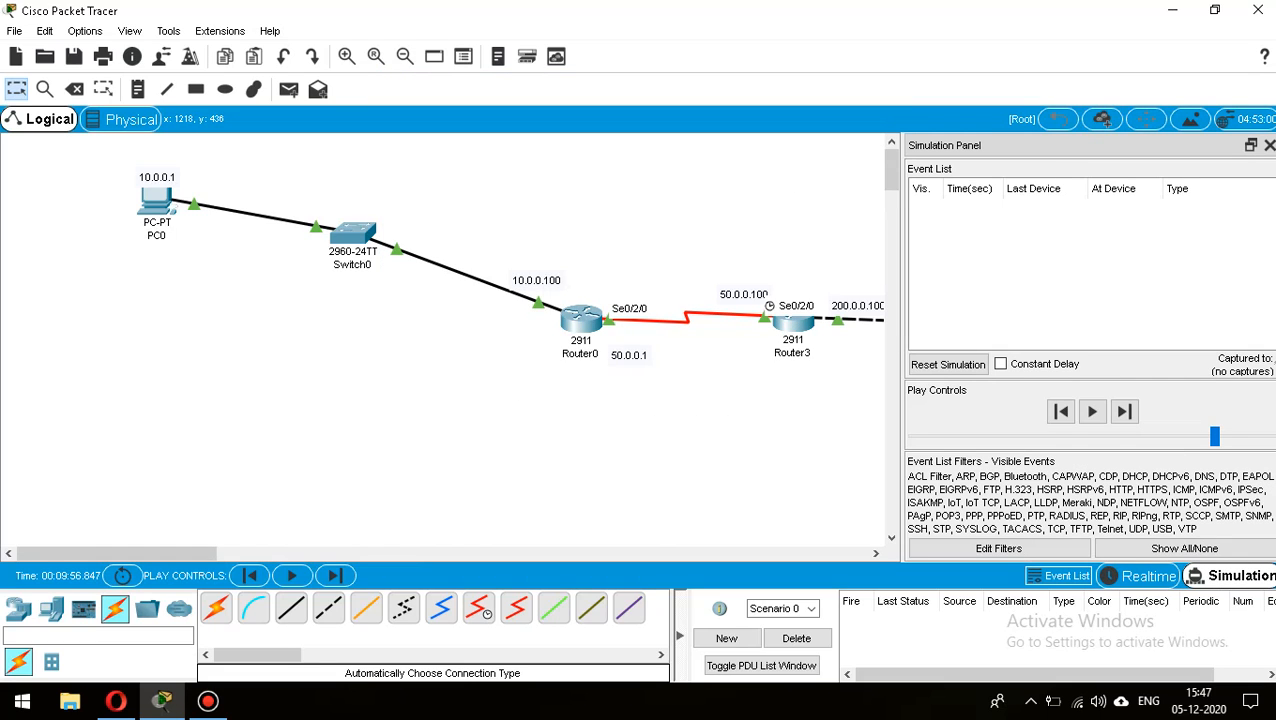
{"action": "left_click", "coordinate": [1184, 548]}
{"action": "left_click", "coordinate": [1083, 548]}
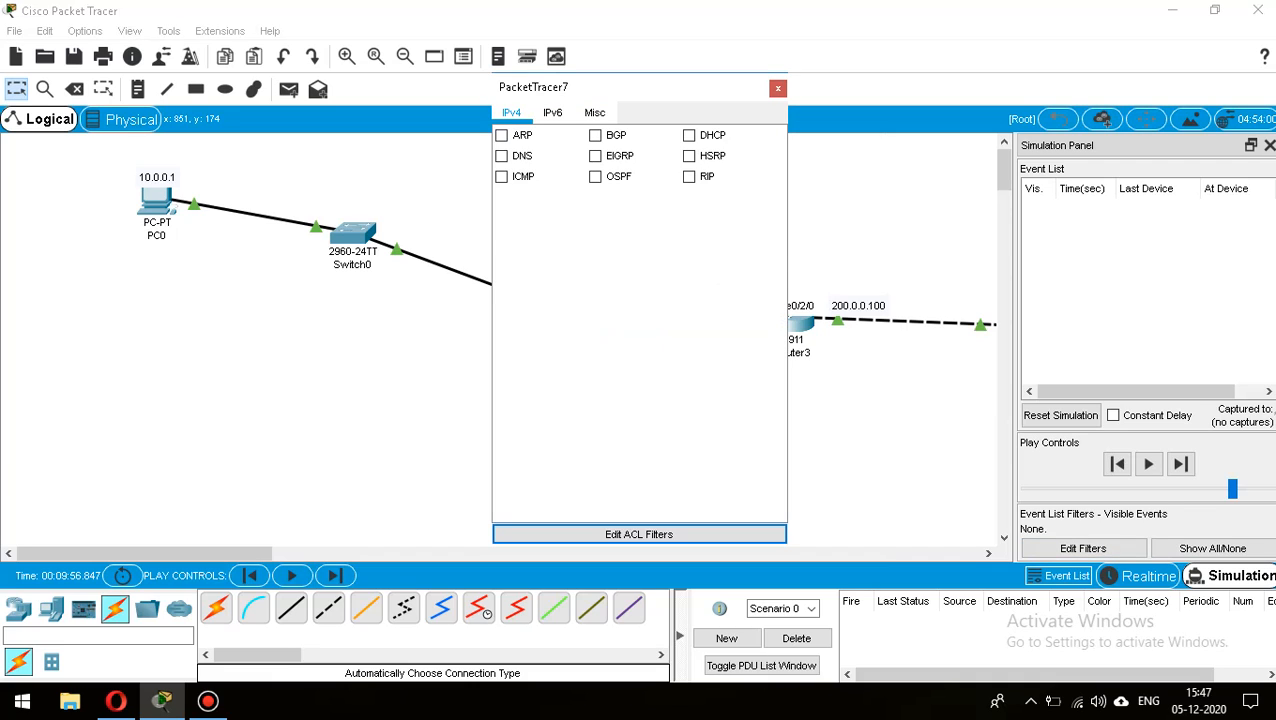
{"action": "left_click", "coordinate": [523, 176]}
{"action": "left_click", "coordinate": [523, 176]}
{"action": "key", "text": "Escape"}
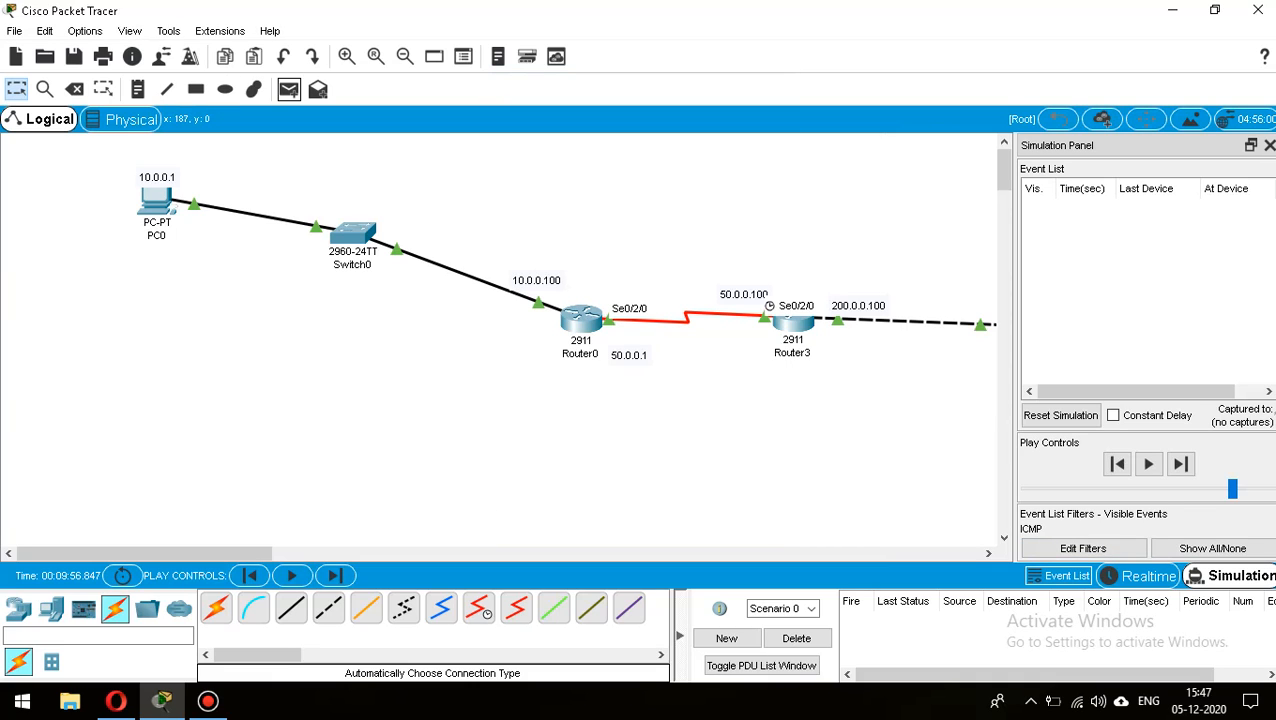
Add a simple PDU with PC0 as source and Server0 as destination.
{"action": "left_click", "coordinate": [289, 89]}
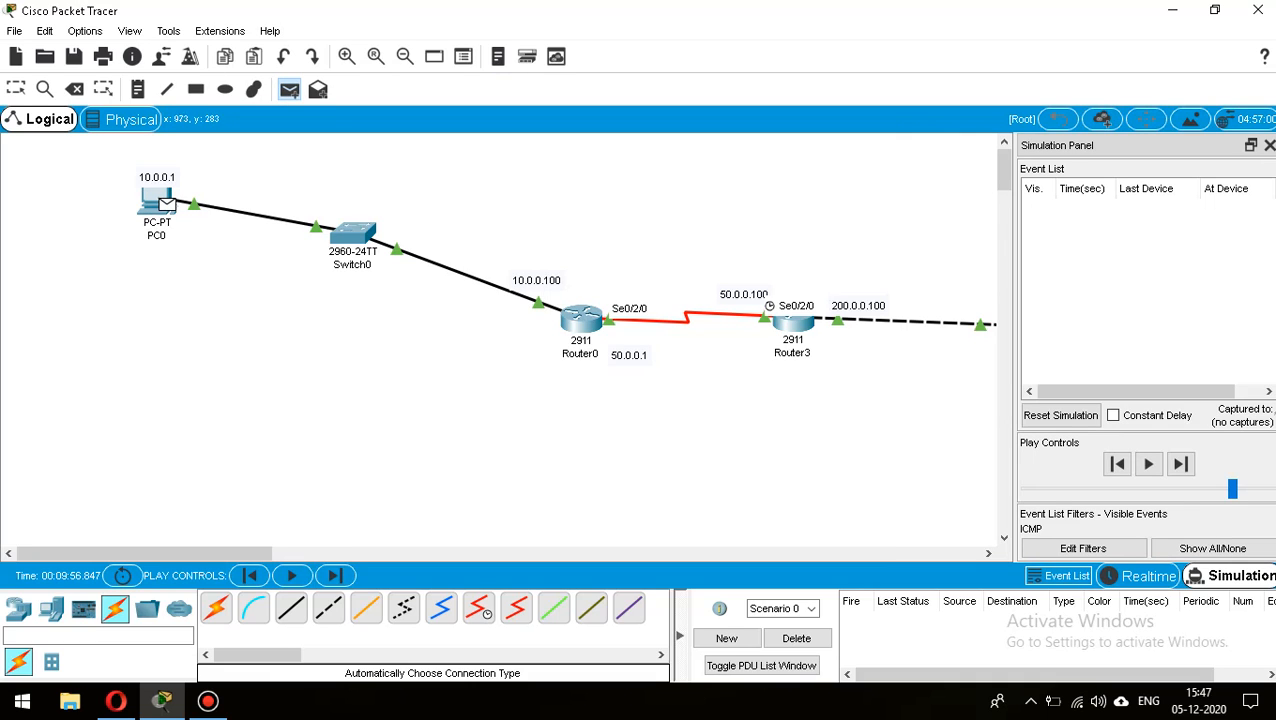
{"action": "left_click_drag", "start_coordinate": [144, 552], "coordinate": [173, 552]}
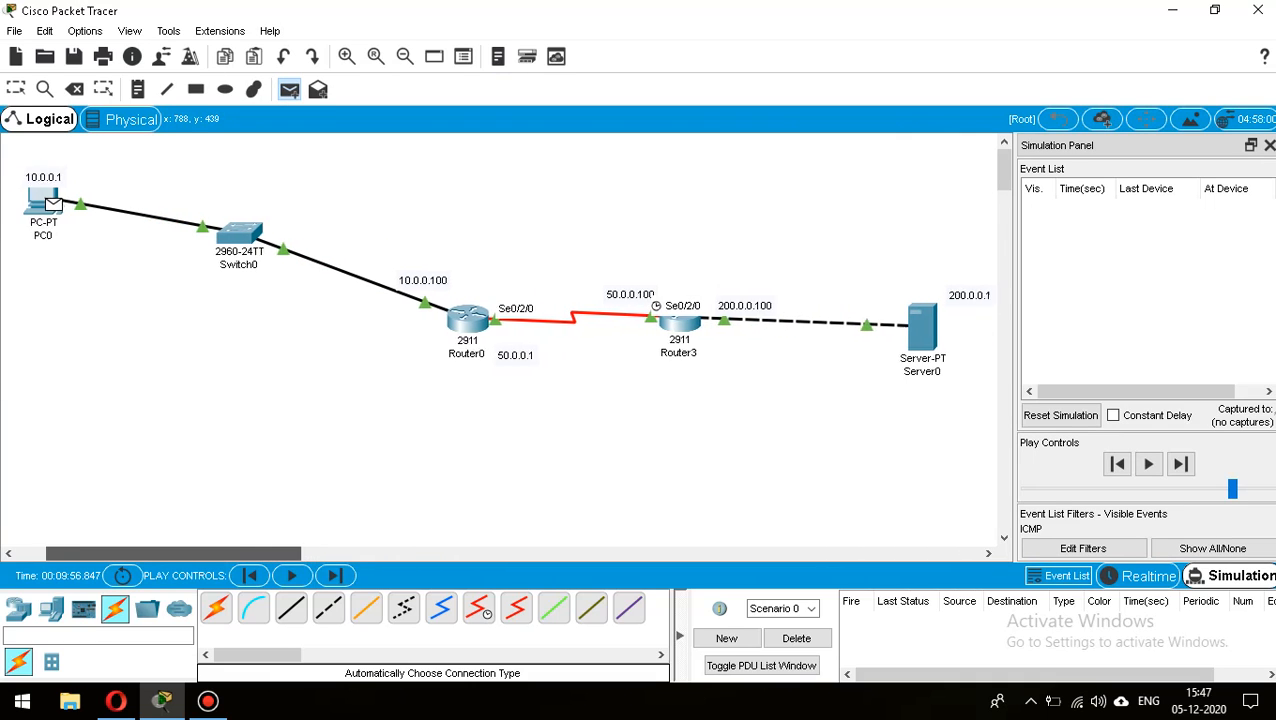
{"action": "left_click", "coordinate": [940, 325]}
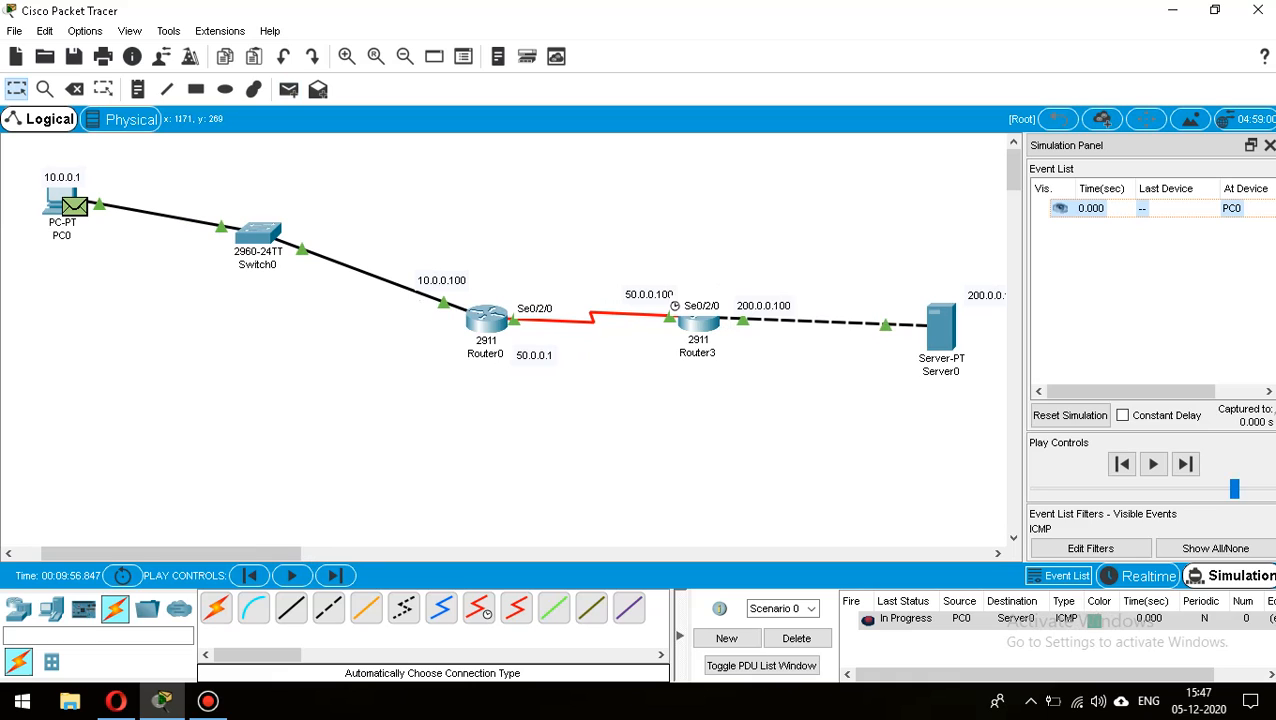
Play the simulation of the PC0-to-Server0 packet and delete the scenario with its PDU.
{"action": "left_click", "coordinate": [1152, 463]}
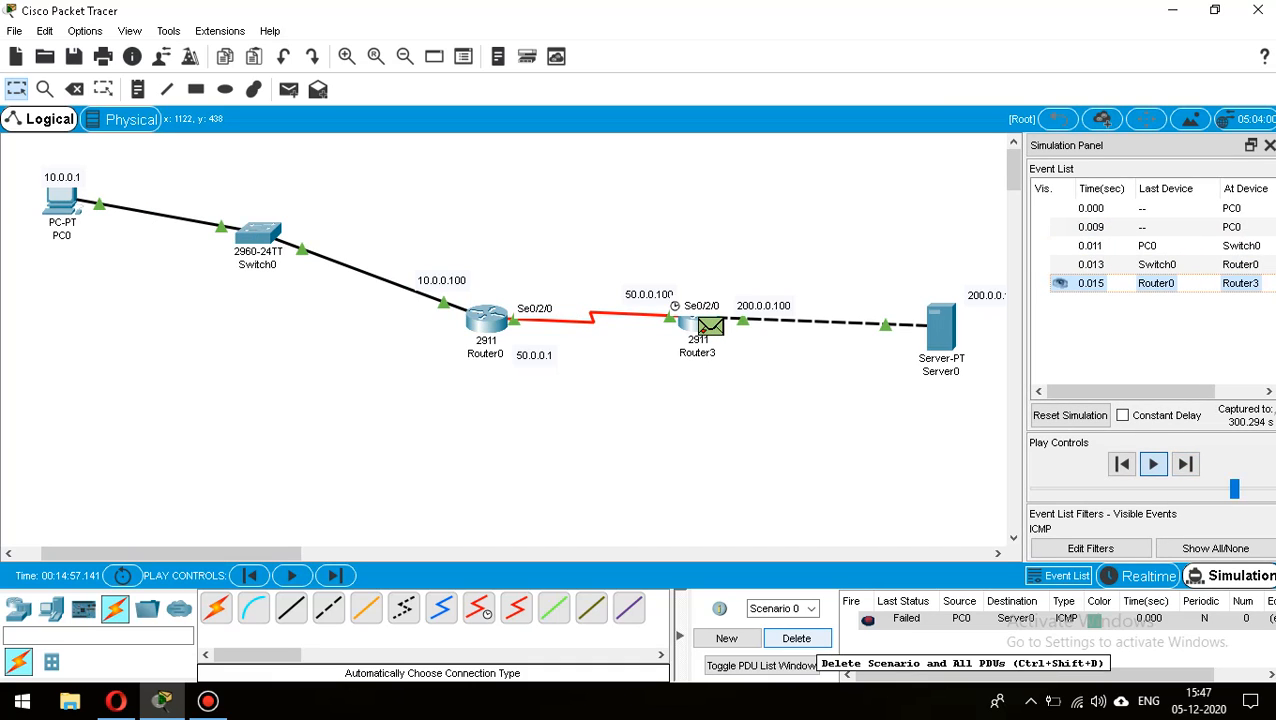
{"action": "left_click", "coordinate": [797, 638]}
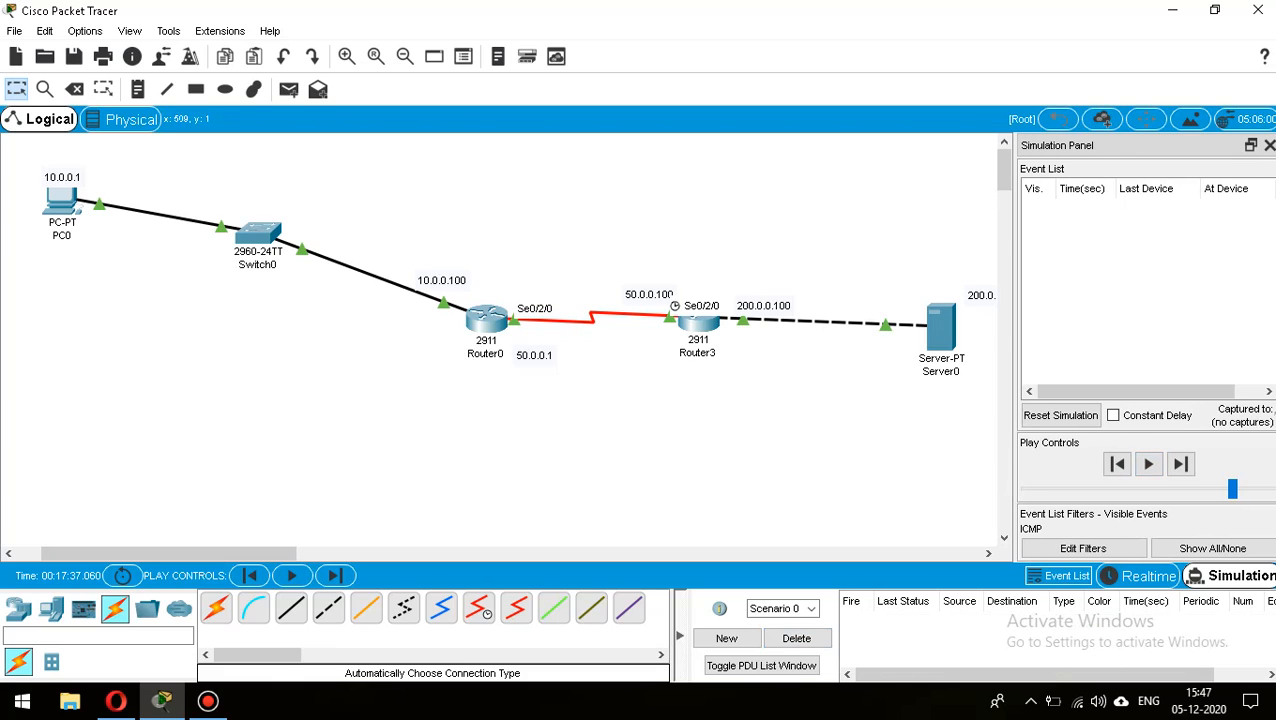
Add a new simple PDU with PC0 as source and Server0 as destination.
{"action": "key", "text": "p"}
{"action": "left_click", "coordinate": [62, 203]}
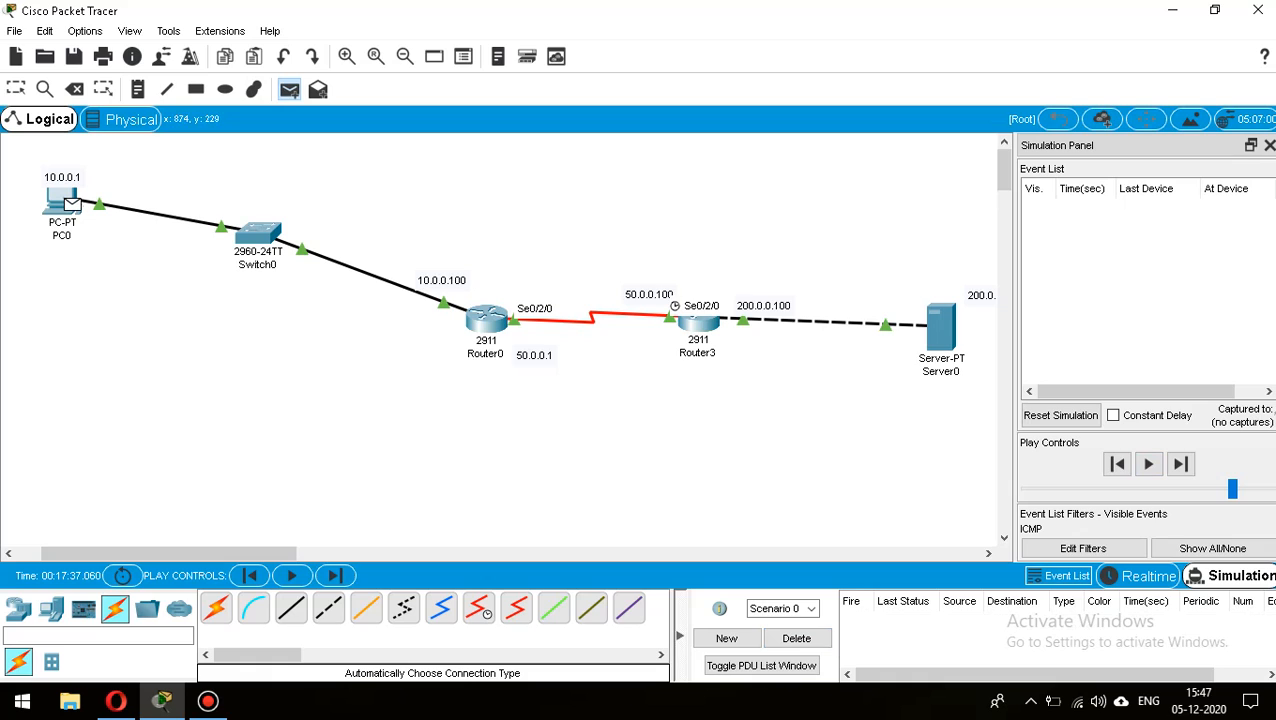
{"action": "left_click", "coordinate": [940, 325]}
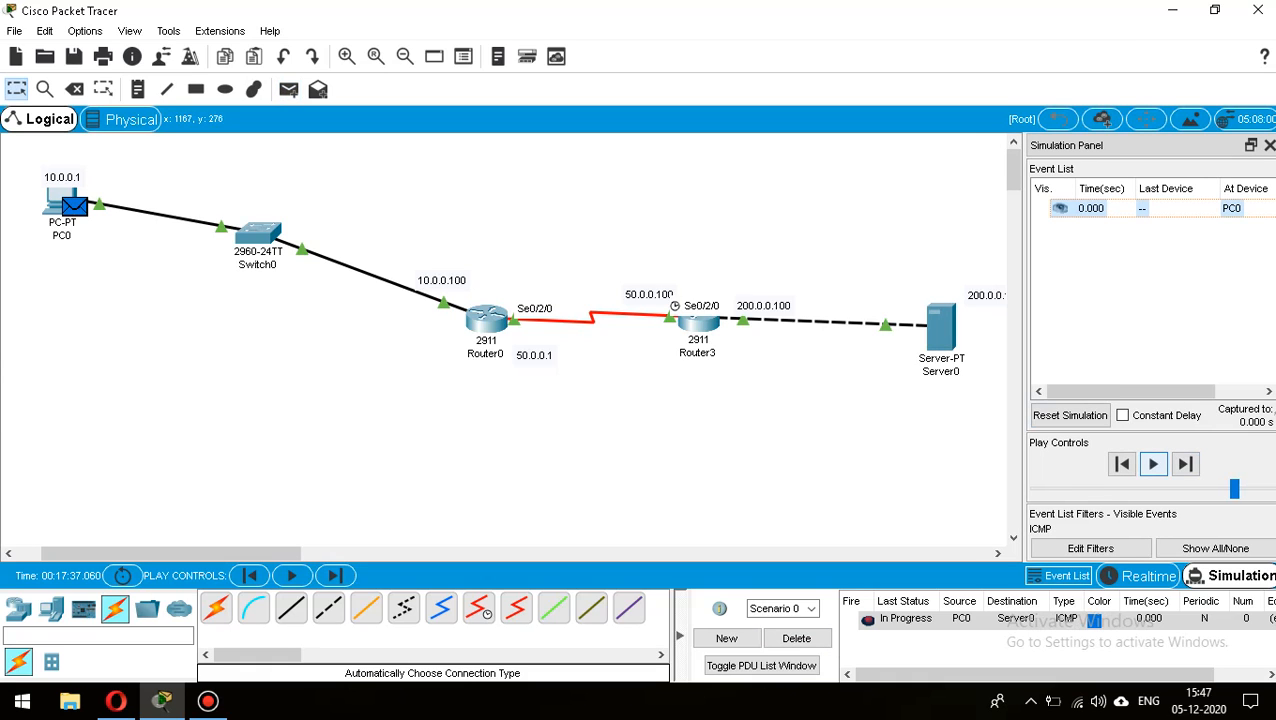
Run the ICMP simulation hop by hop from PC0 to Server0 and back, and close the full-buffer dialog.
{"action": "left_click", "coordinate": [1153, 464]}
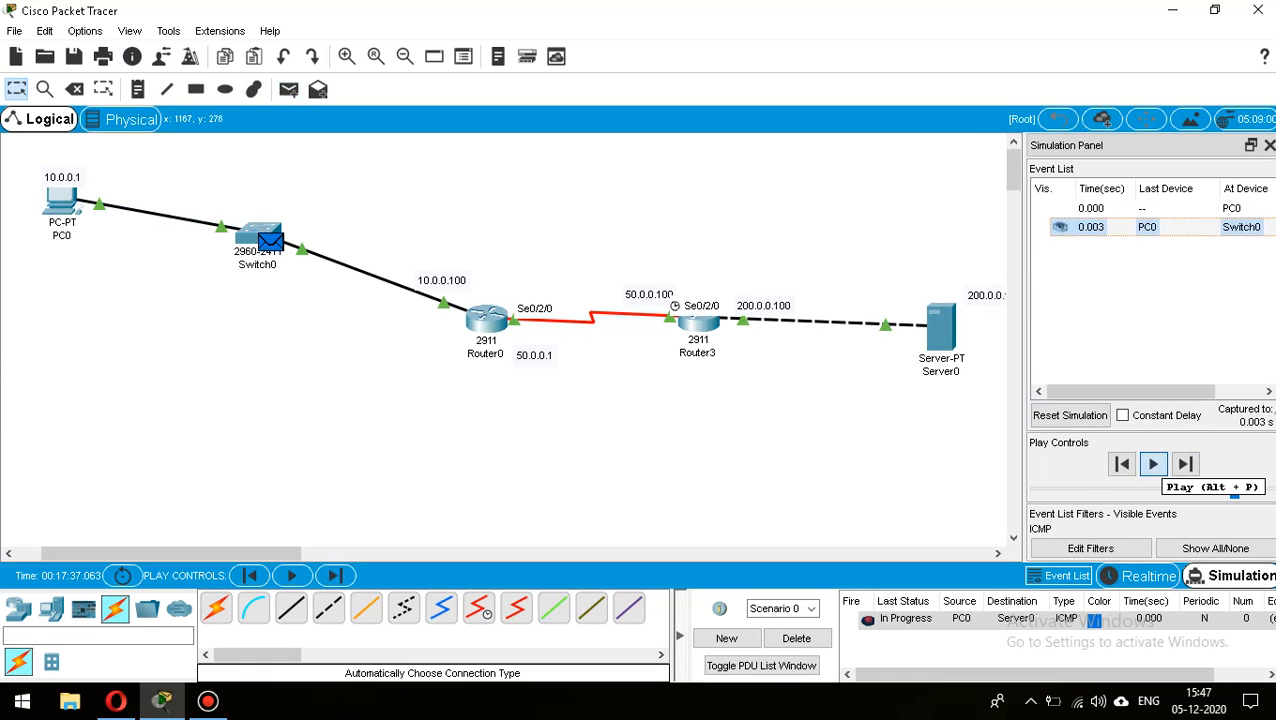
{"action": "left_click", "coordinate": [1185, 464]}
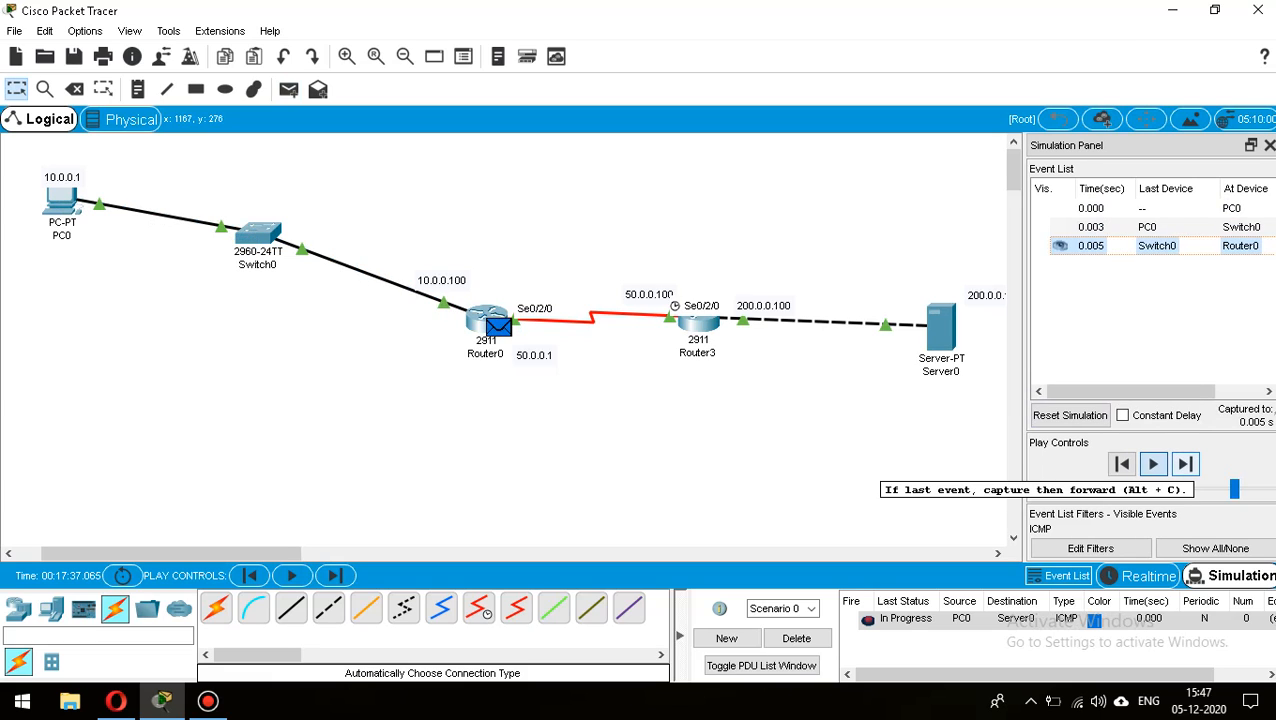
{"action": "left_click", "coordinate": [1185, 464]}
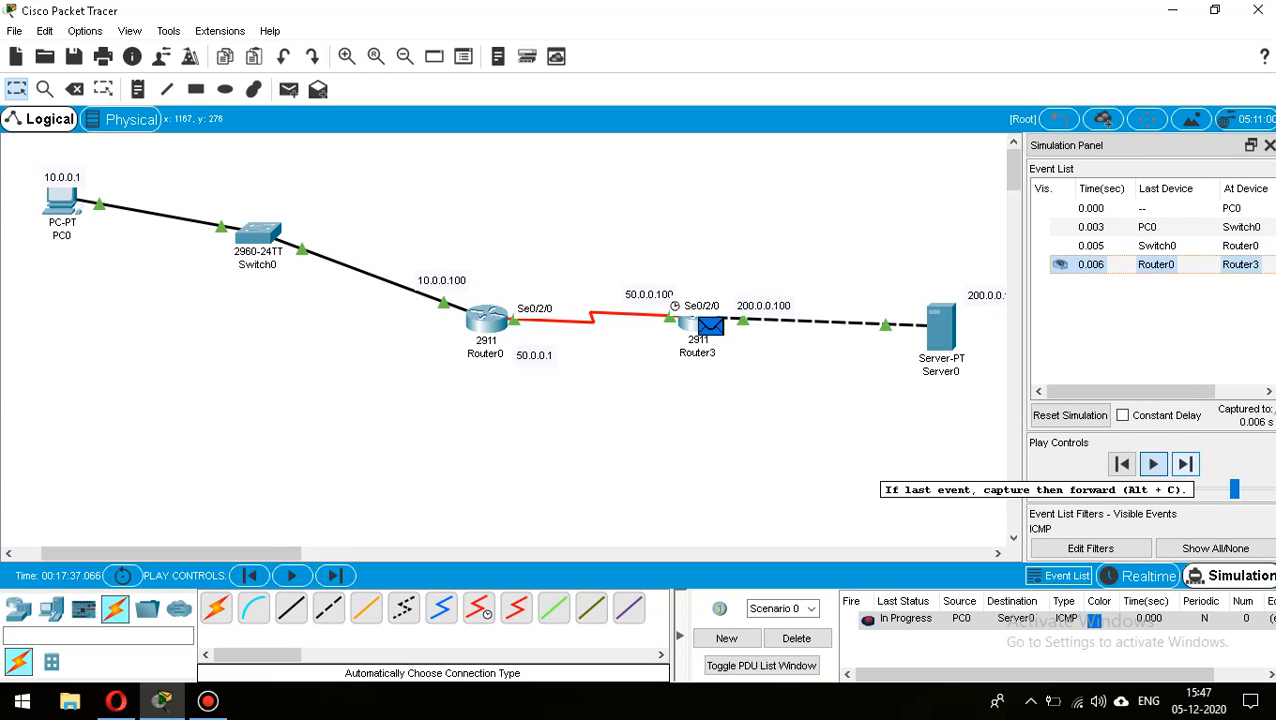
{"action": "left_click", "coordinate": [1186, 464]}
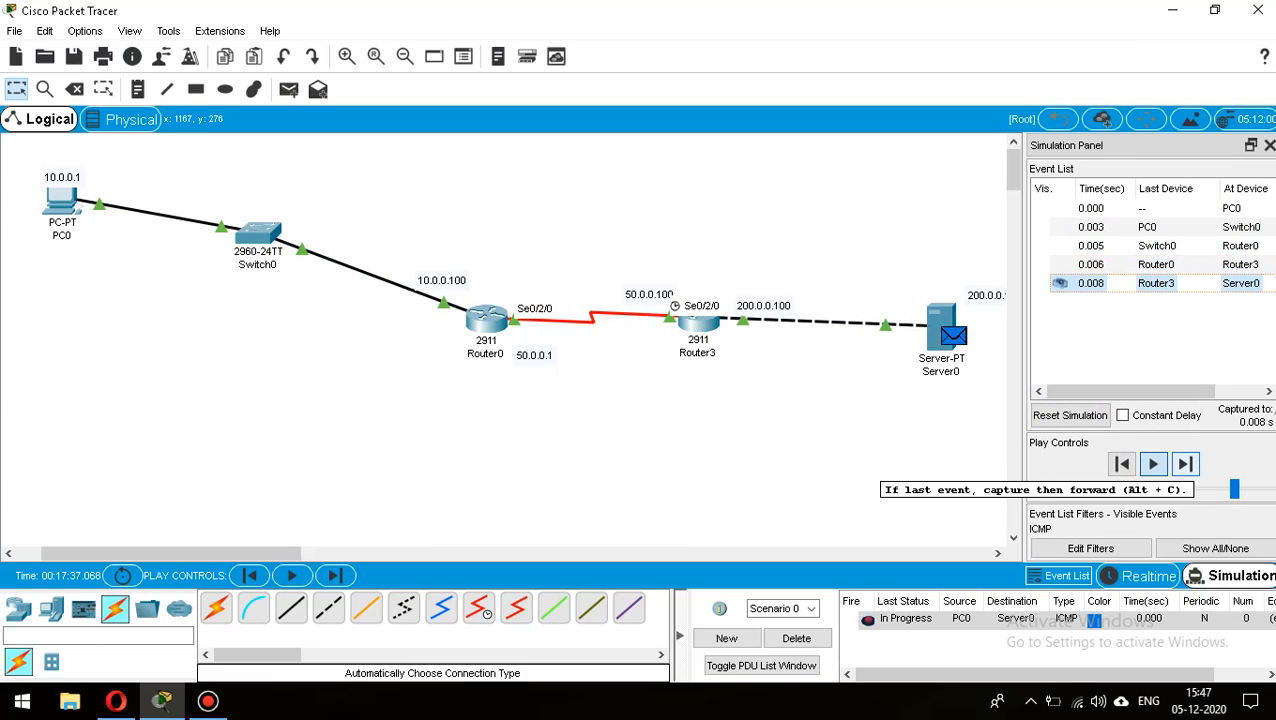
{"action": "left_click", "coordinate": [1186, 464]}
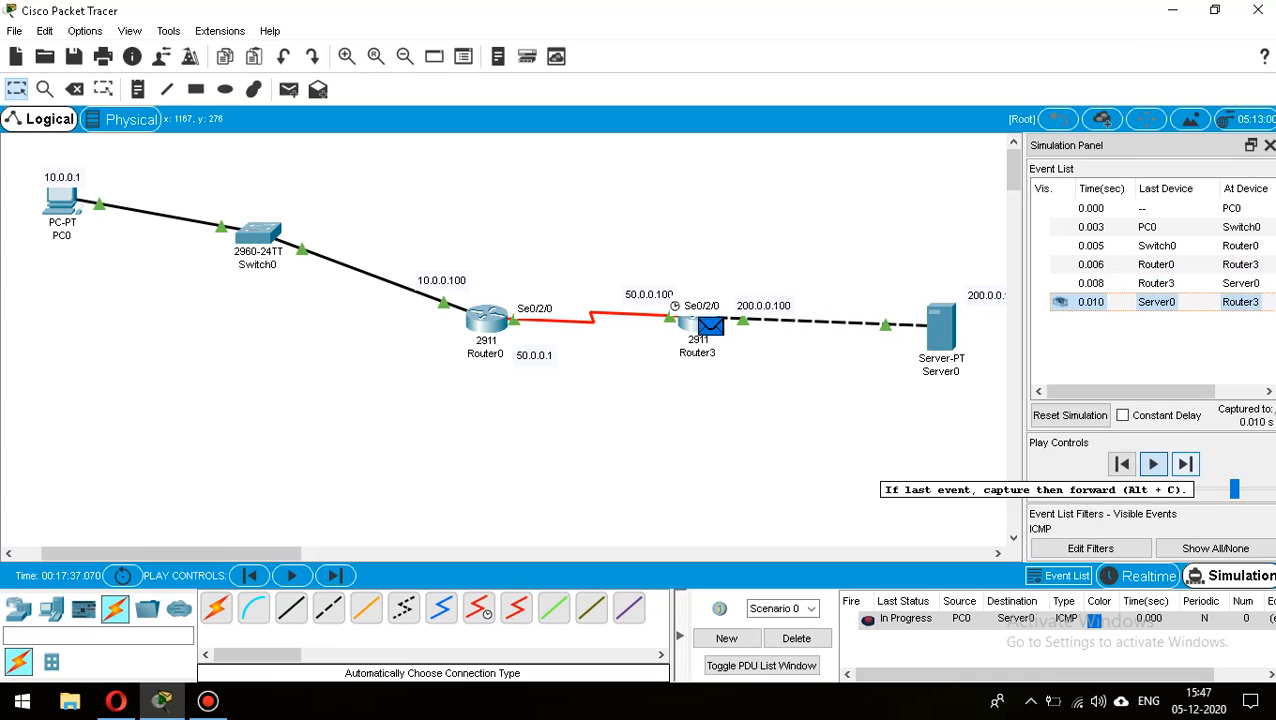
{"action": "left_click", "coordinate": [1186, 464]}
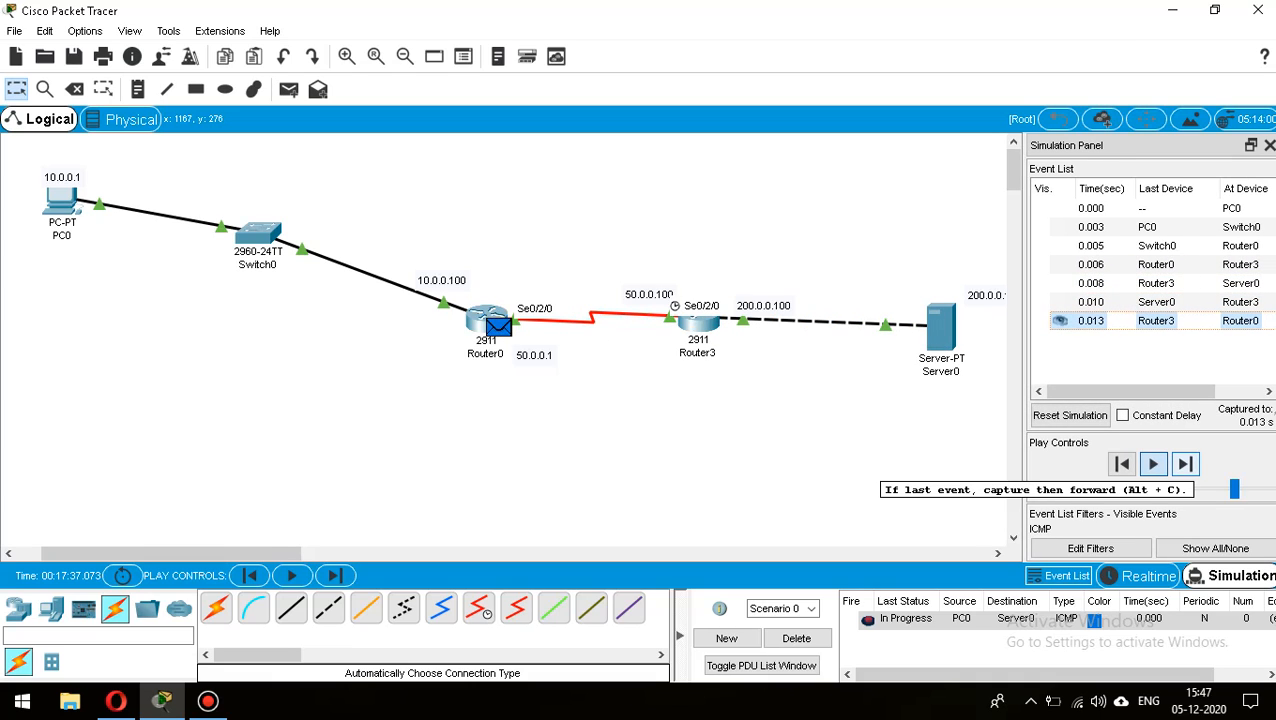
{"action": "left_click", "coordinate": [1186, 464]}
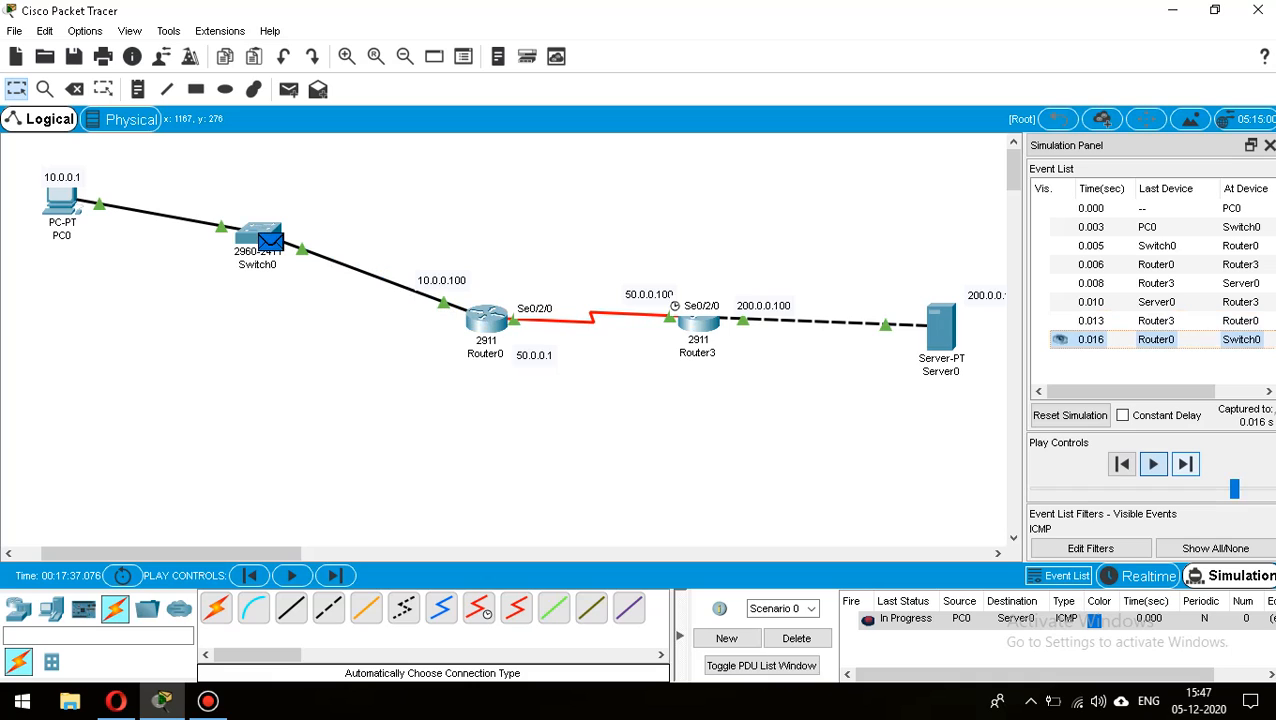
{"action": "left_click", "coordinate": [1186, 464]}
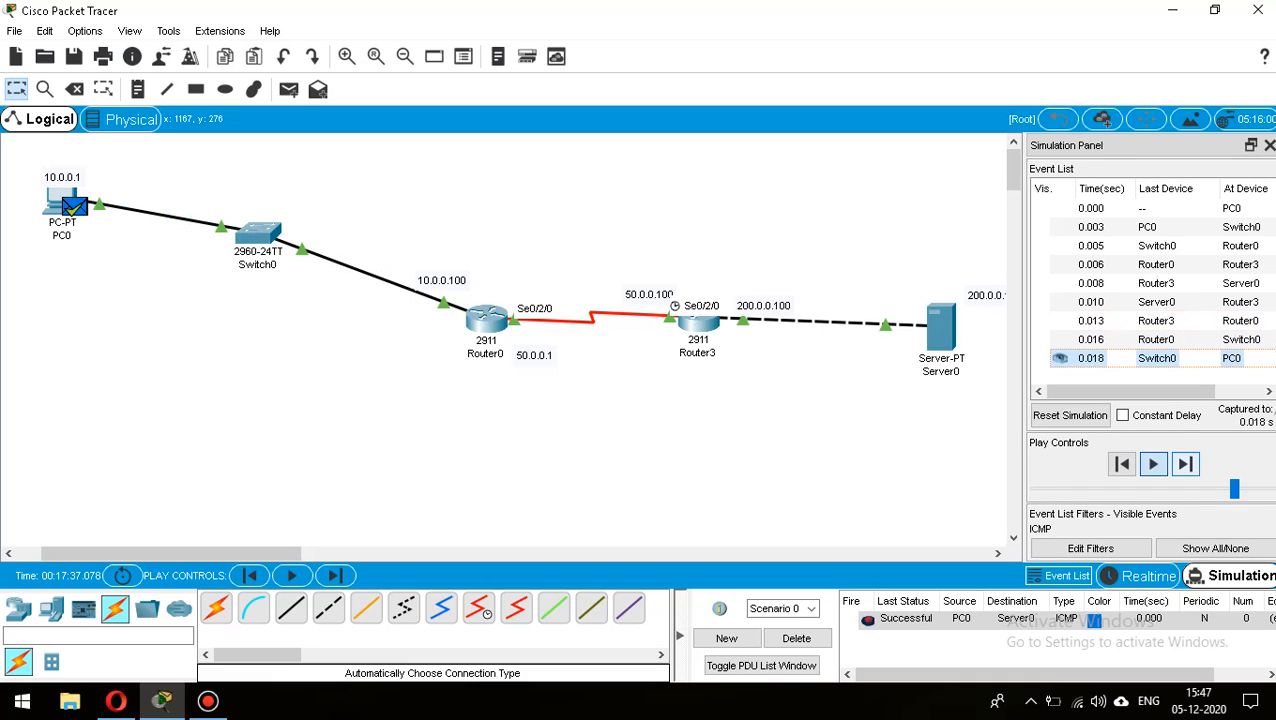
{"action": "left_click", "coordinate": [1186, 464]}
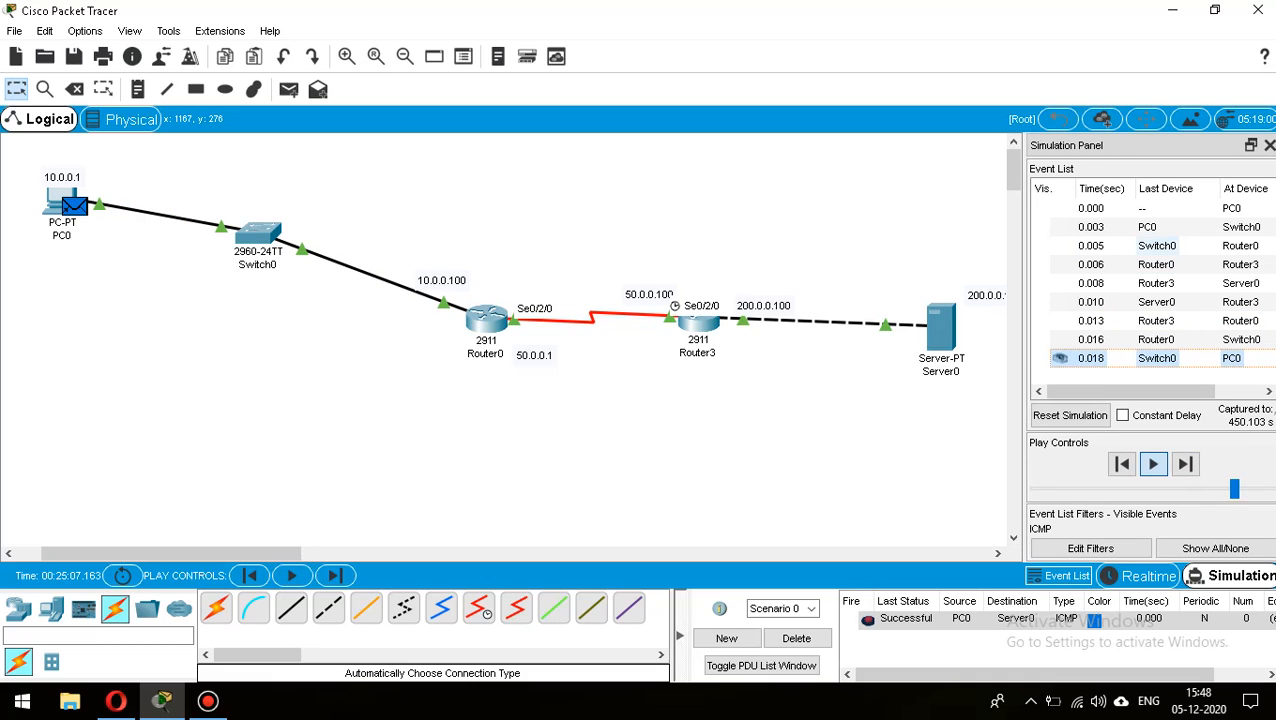
{"action": "left_click", "coordinate": [1240, 246]}
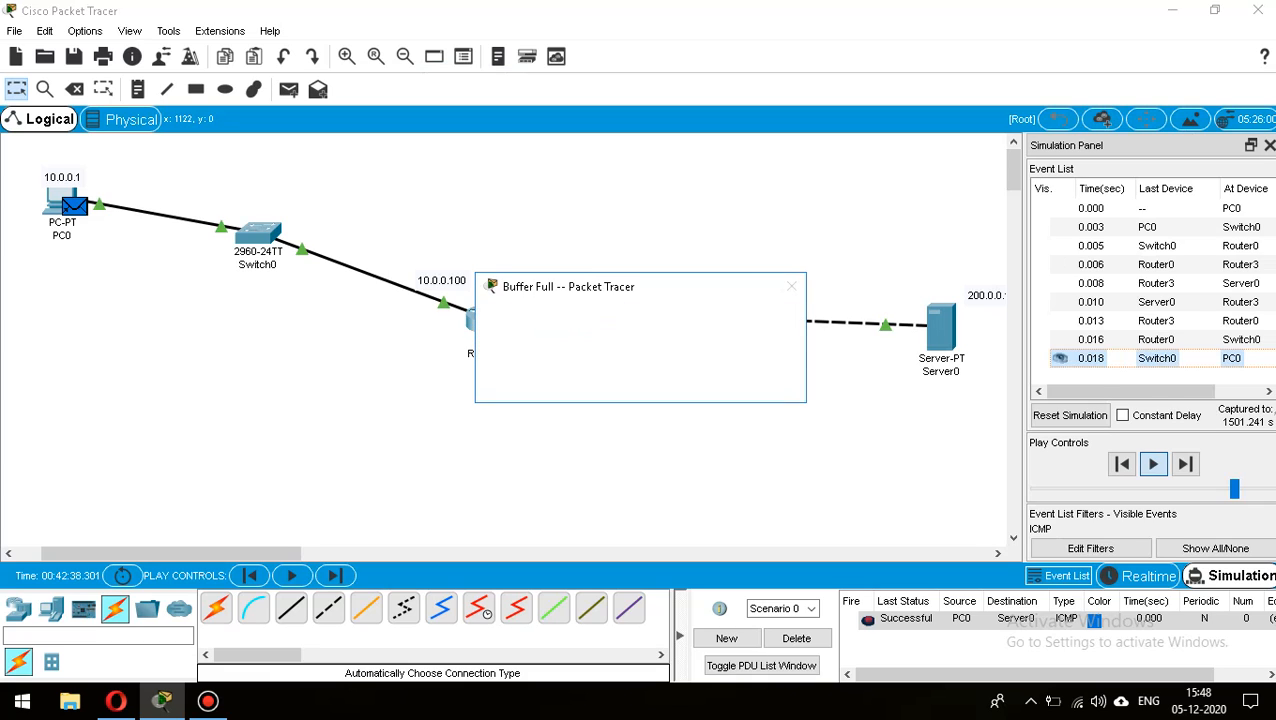
{"action": "left_click", "coordinate": [642, 381]}
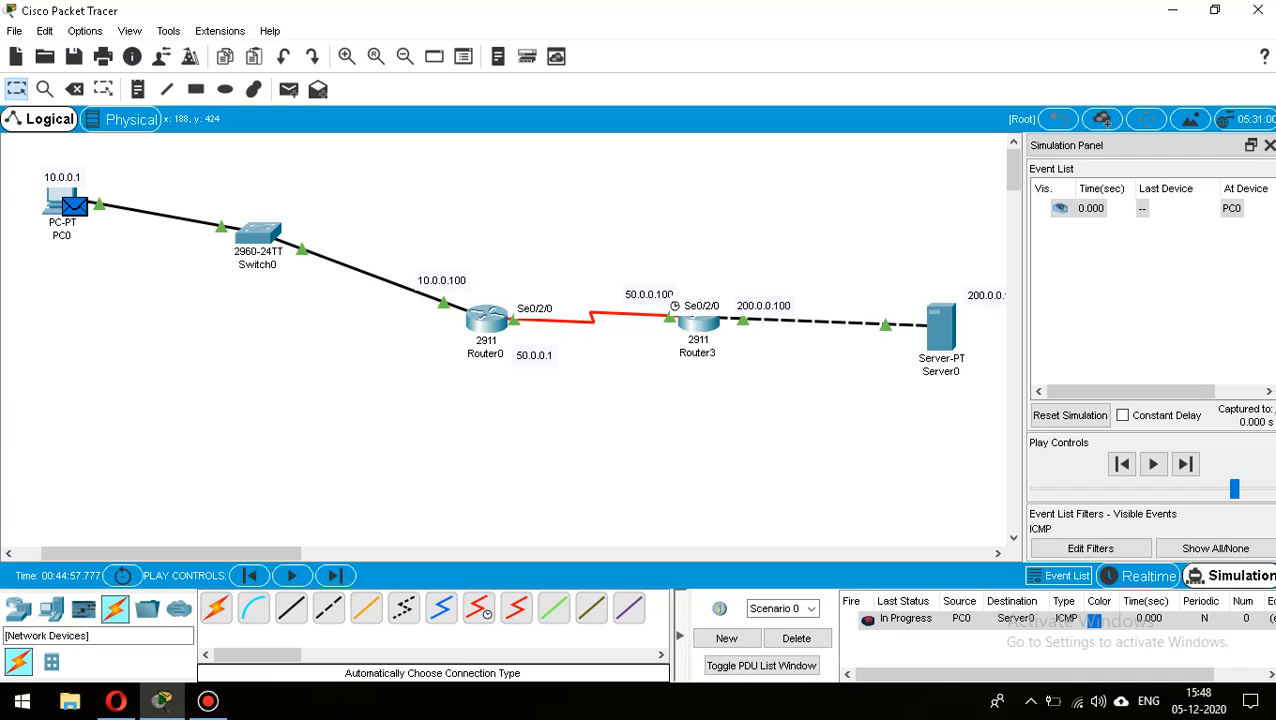
Add a PC below PC0 and a 2960 switch below Switch0.
{"action": "left_click", "coordinate": [51, 608]}
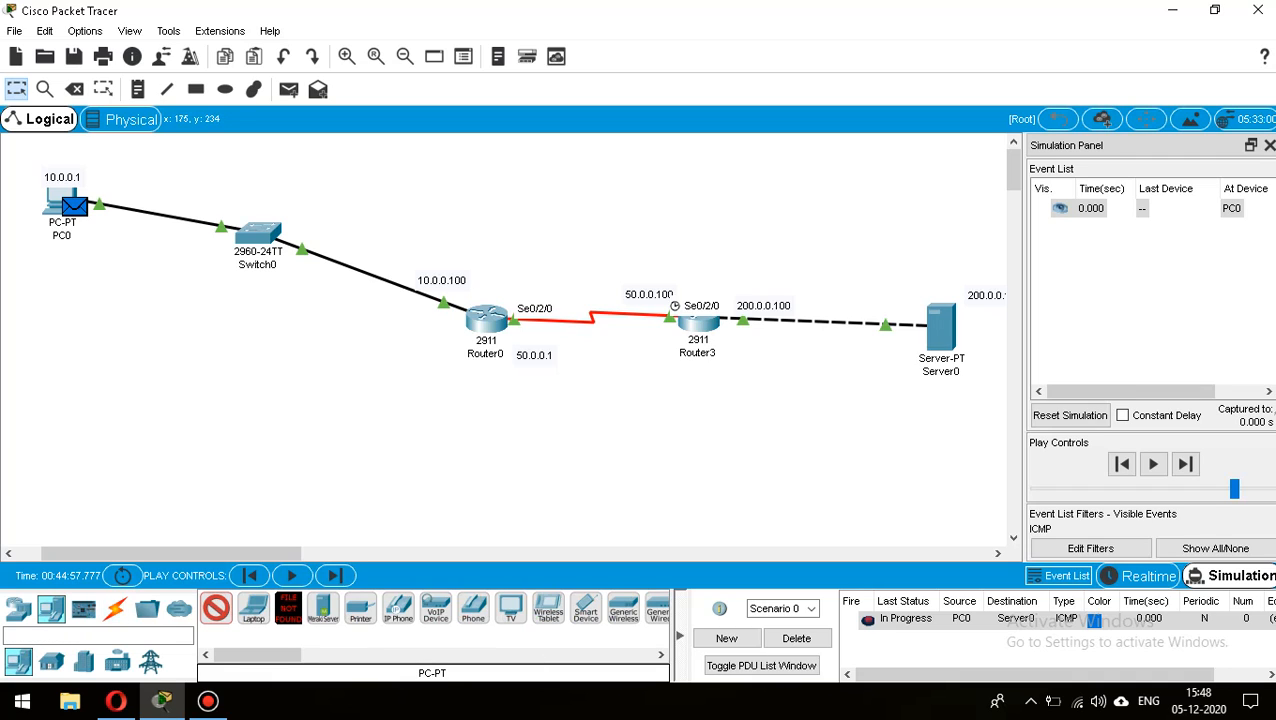
{"action": "left_click", "coordinate": [68, 352]}
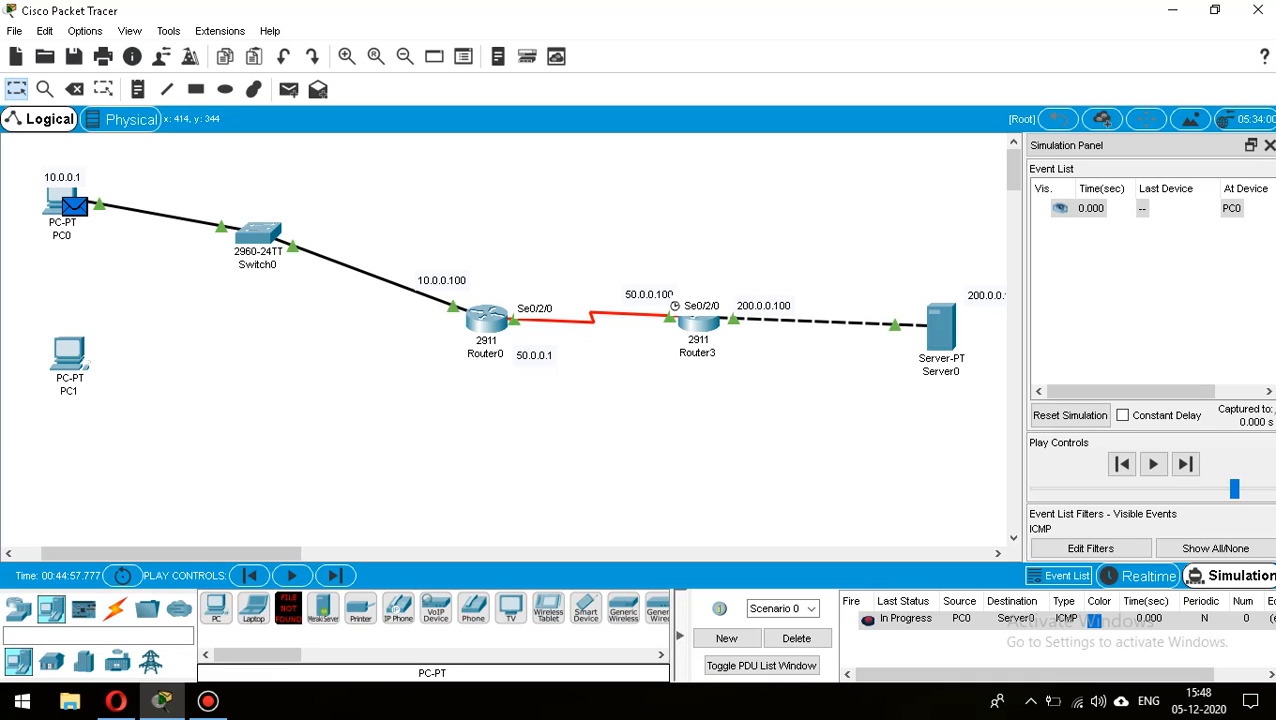
{"action": "left_click", "coordinate": [18, 608]}
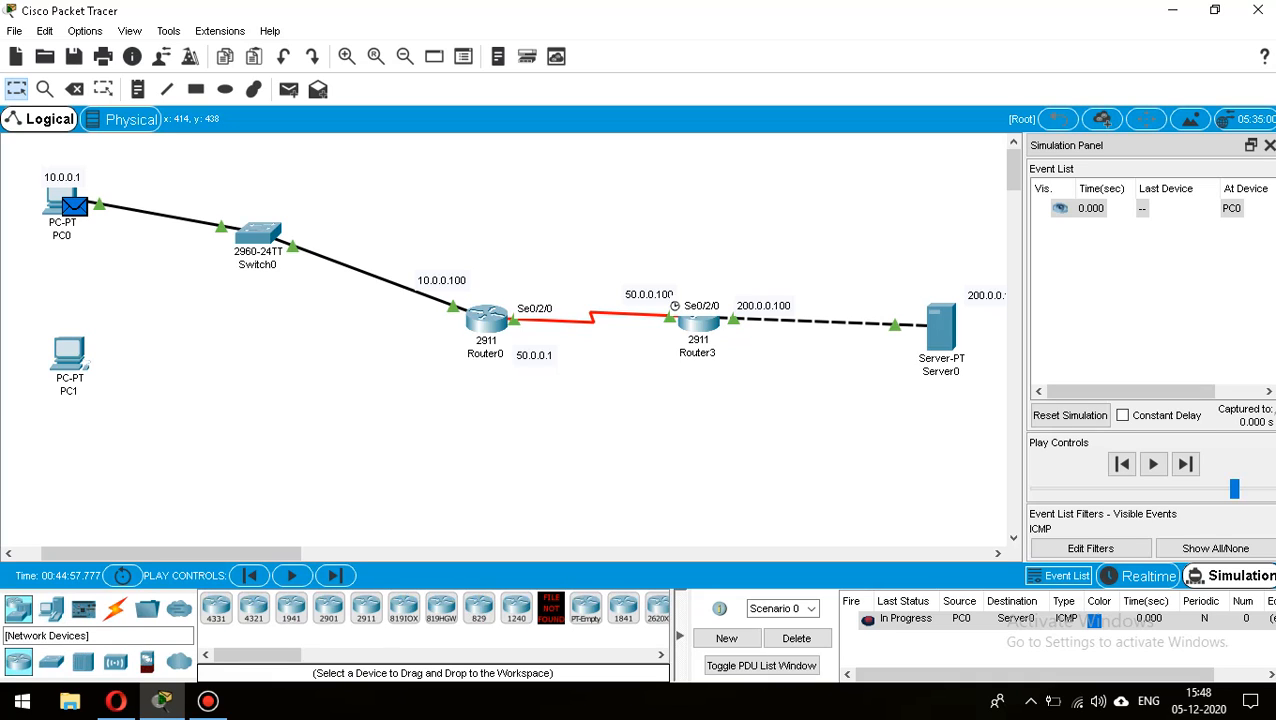
{"action": "left_click", "coordinate": [51, 662]}
{"action": "left_click", "coordinate": [216, 606]}
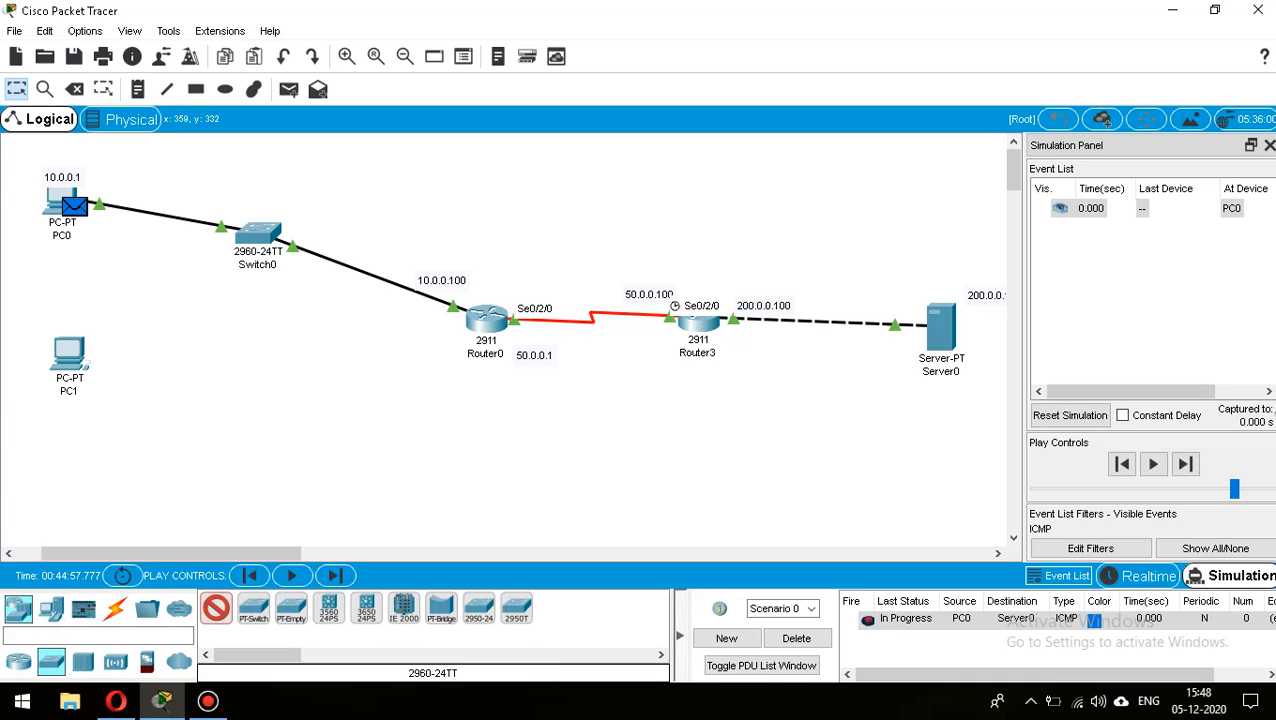
{"action": "left_click", "coordinate": [261, 350]}
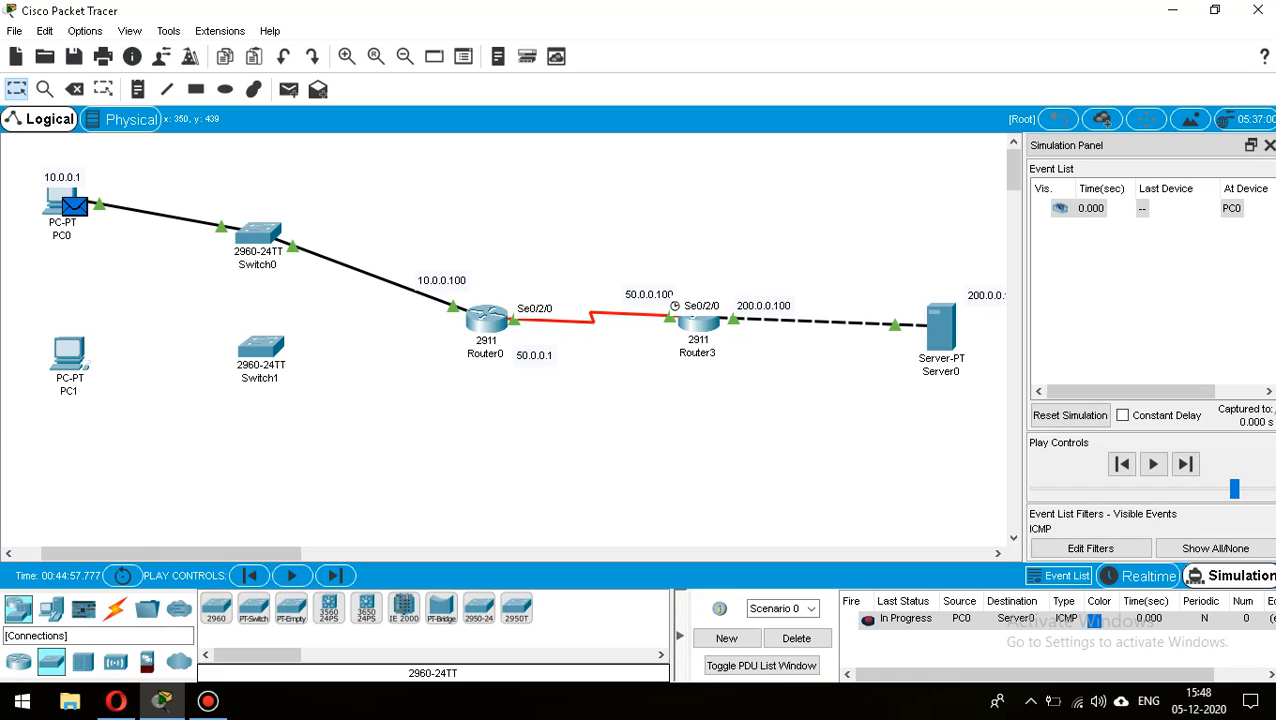
Connect PC1 to Switch1 and Switch1 to Router0 using automatically chosen cable types.
{"action": "left_click", "coordinate": [115, 608]}
{"action": "left_click", "coordinate": [216, 606]}
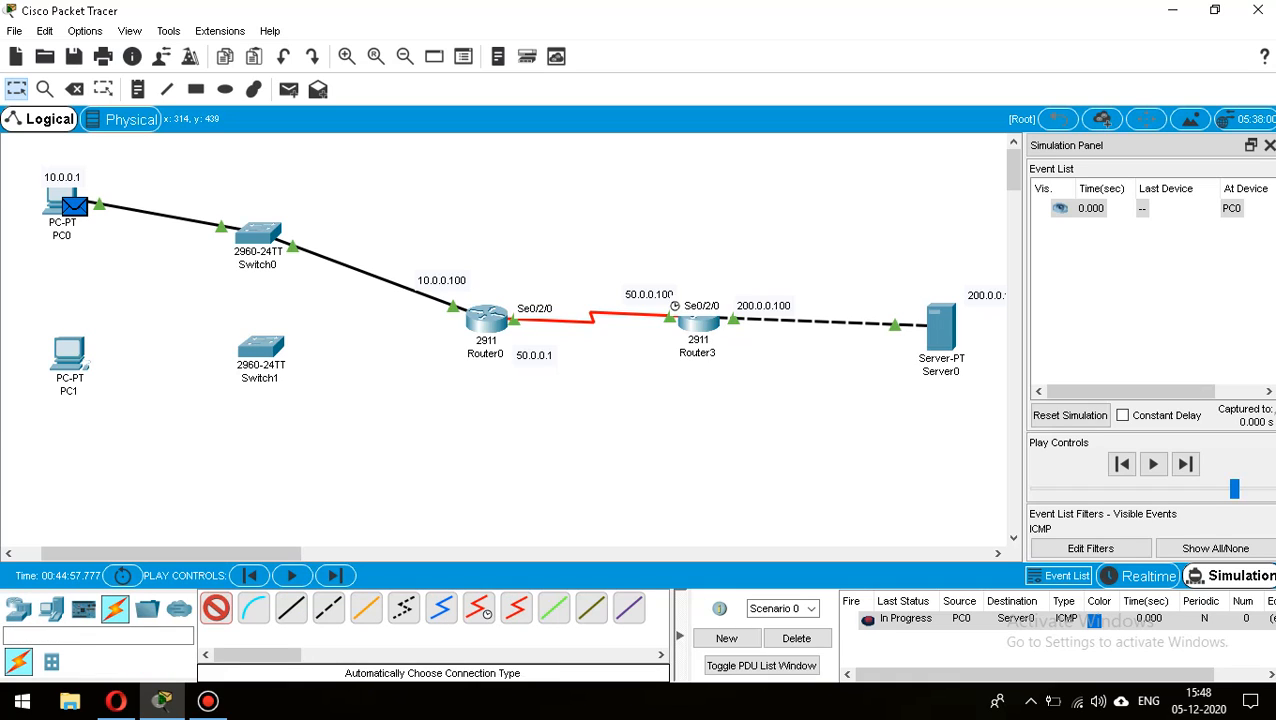
{"action": "left_click", "coordinate": [69, 352]}
{"action": "left_click", "coordinate": [261, 352]}
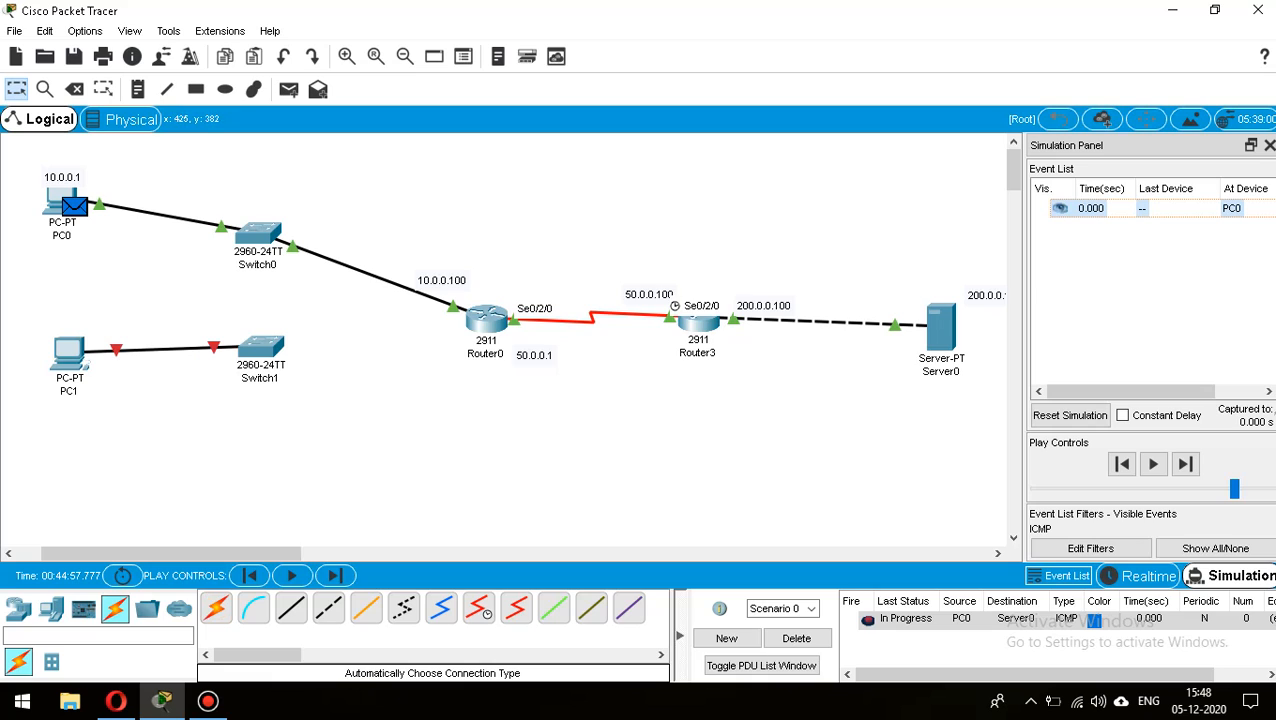
{"action": "left_click", "coordinate": [216, 606]}
{"action": "left_click", "coordinate": [261, 350]}
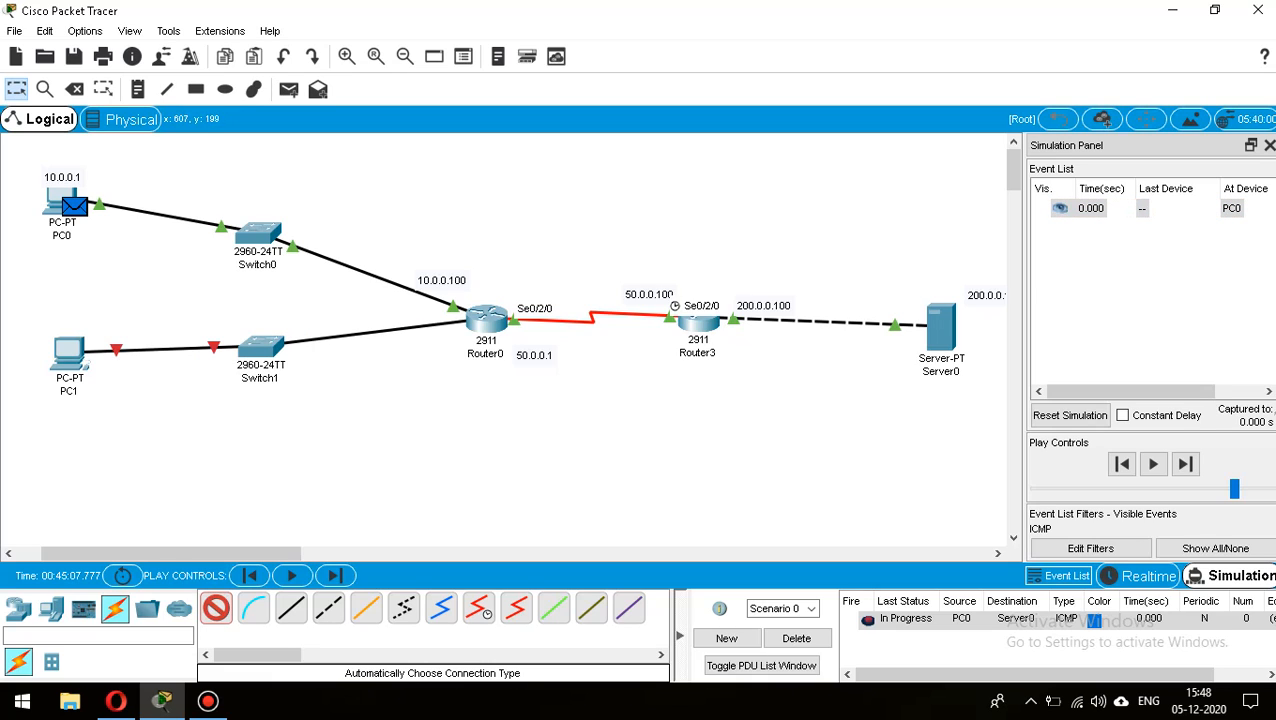
{"action": "left_click", "coordinate": [486, 320]}
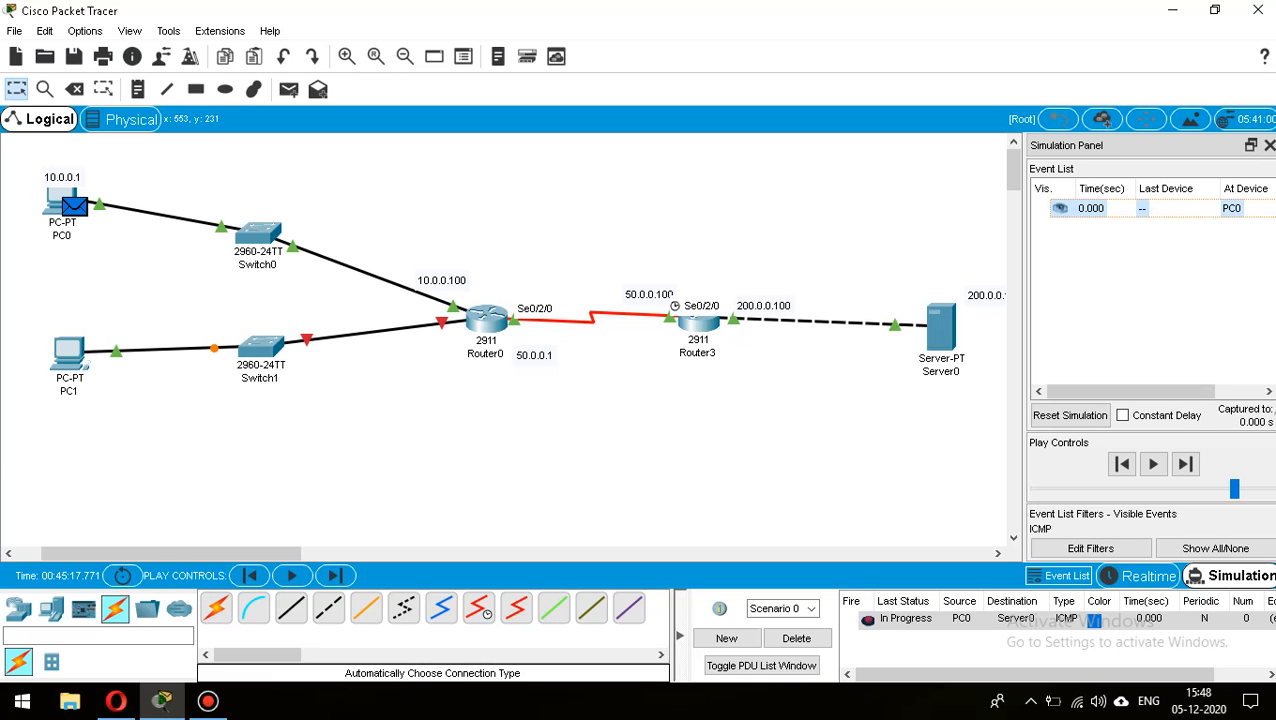
Save the topology as Final NAT.pkt, replacing the existing file in the saves folder.
{"action": "key", "text": "ctrl+s"}
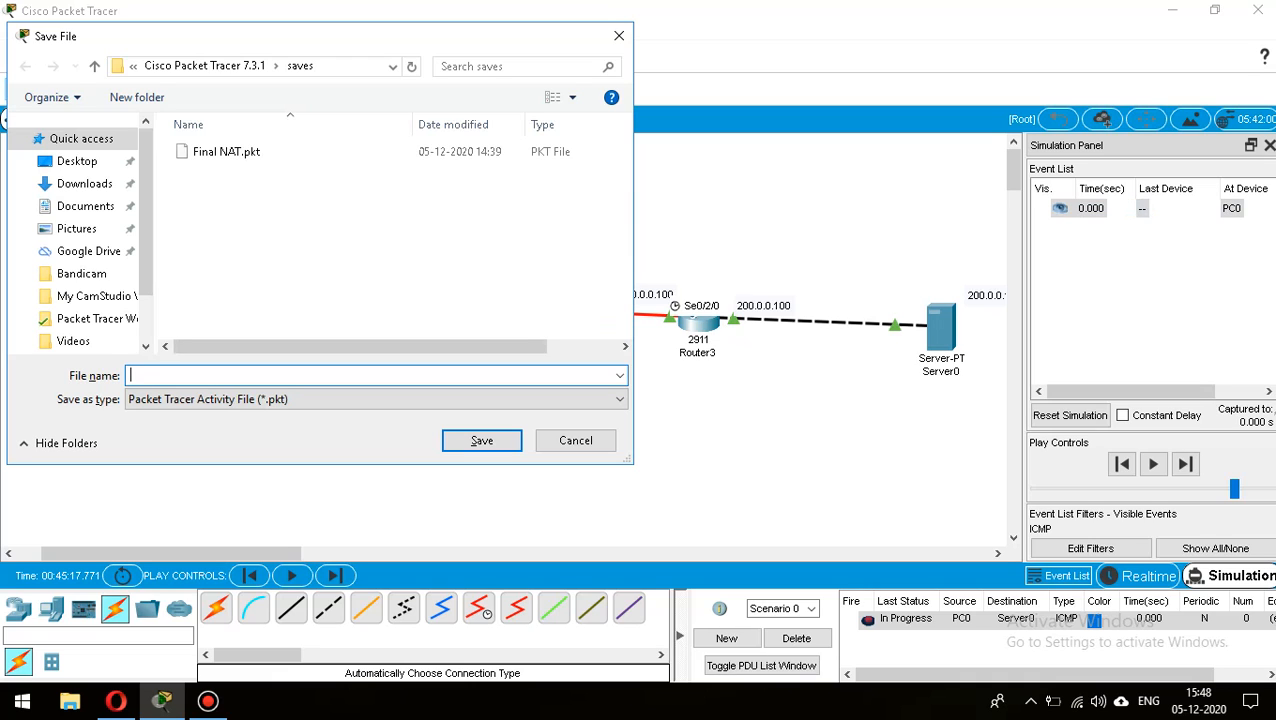
{"action": "left_click", "coordinate": [227, 152]}
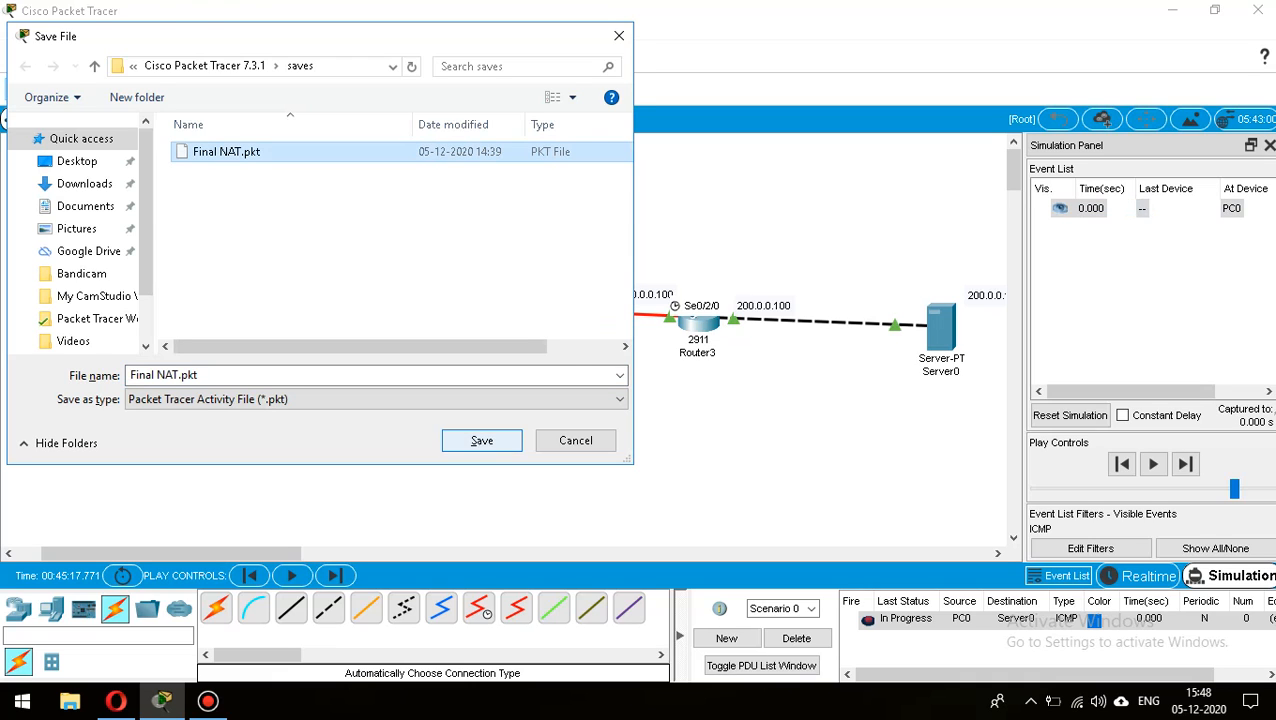
{"action": "key", "text": "Return"}
{"action": "left_click", "coordinate": [697, 365]}
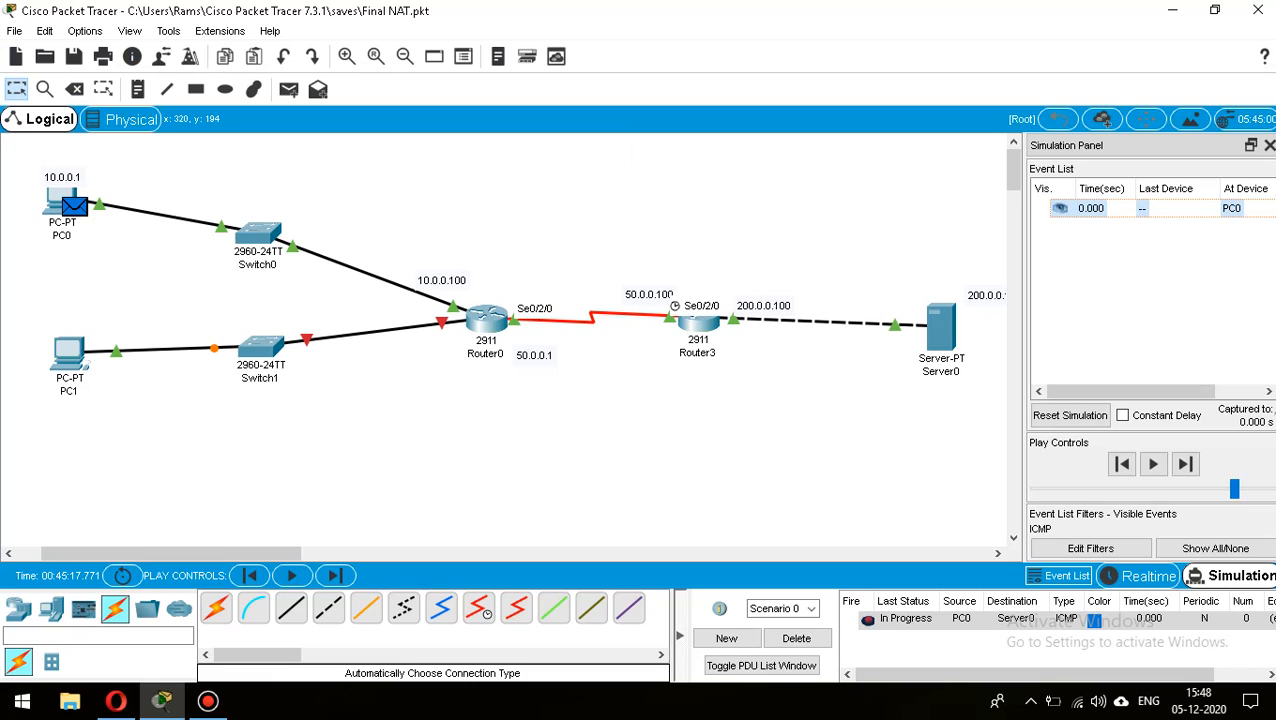
Place a note reading 172.16.0.1 above PC1.
{"action": "left_click", "coordinate": [138, 89]}
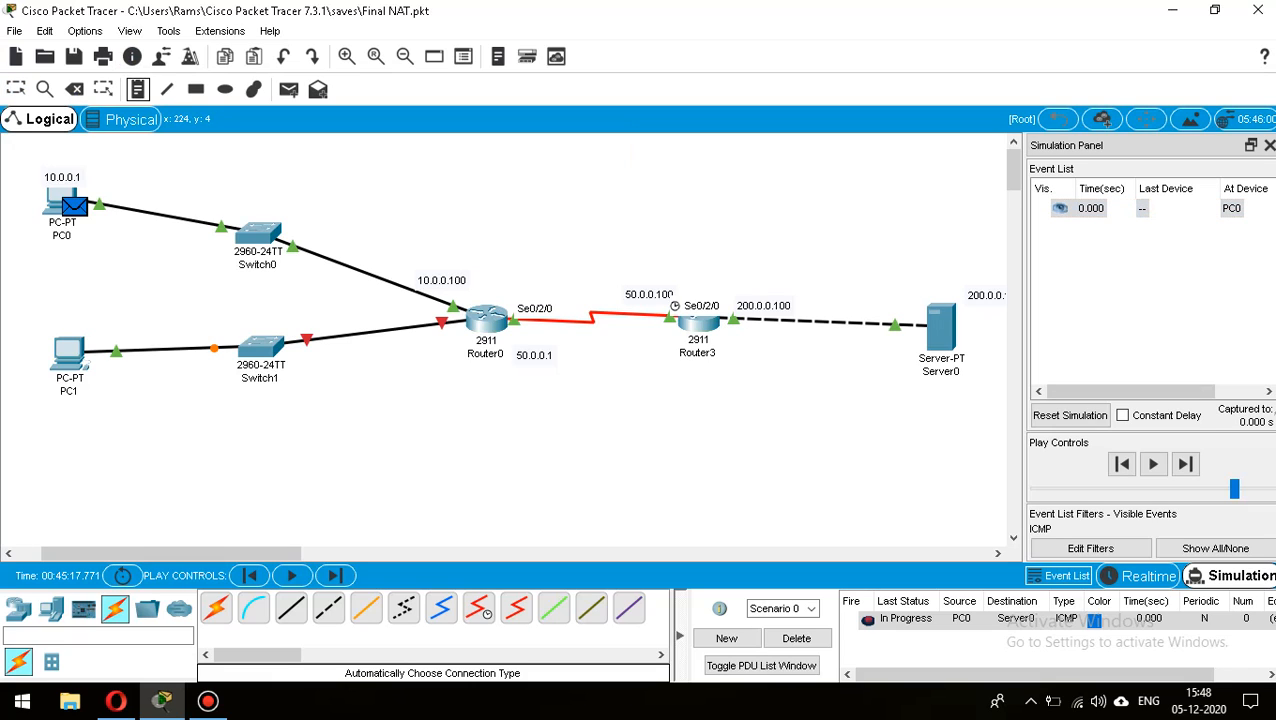
{"action": "left_click", "coordinate": [66, 327]}
{"action": "type", "text": "172.1"}
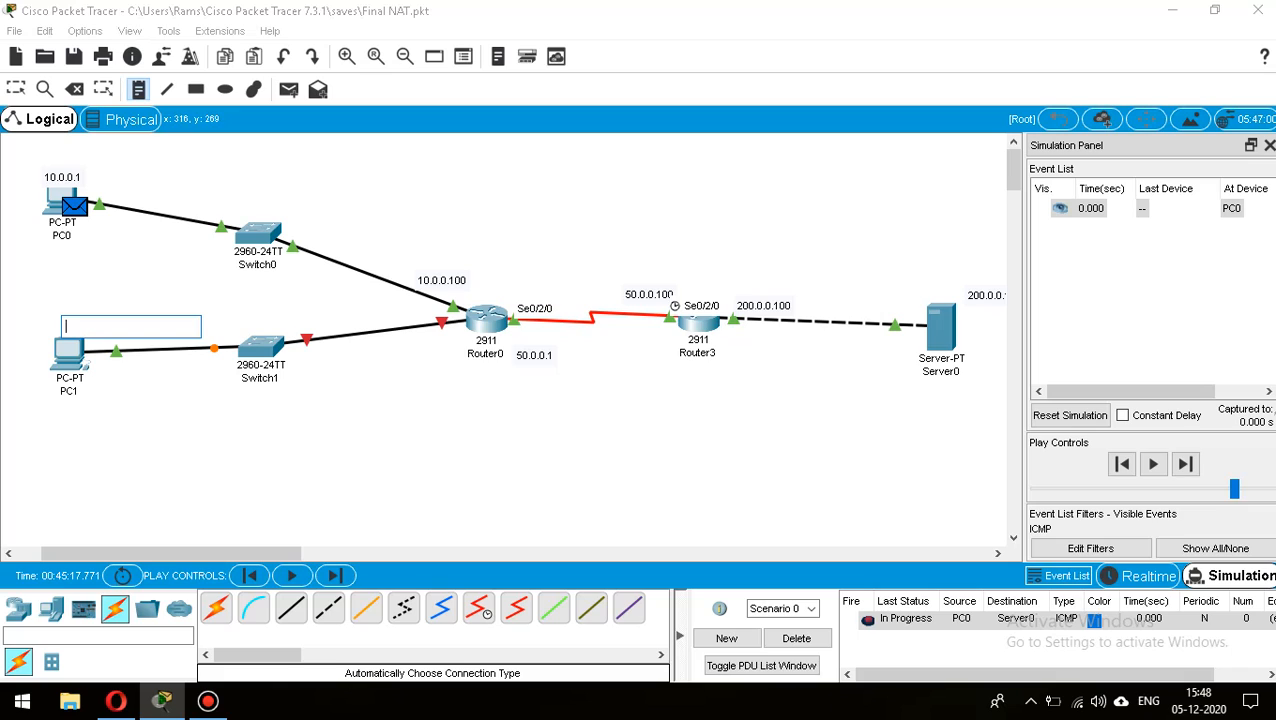
{"action": "type", "text": "6"}
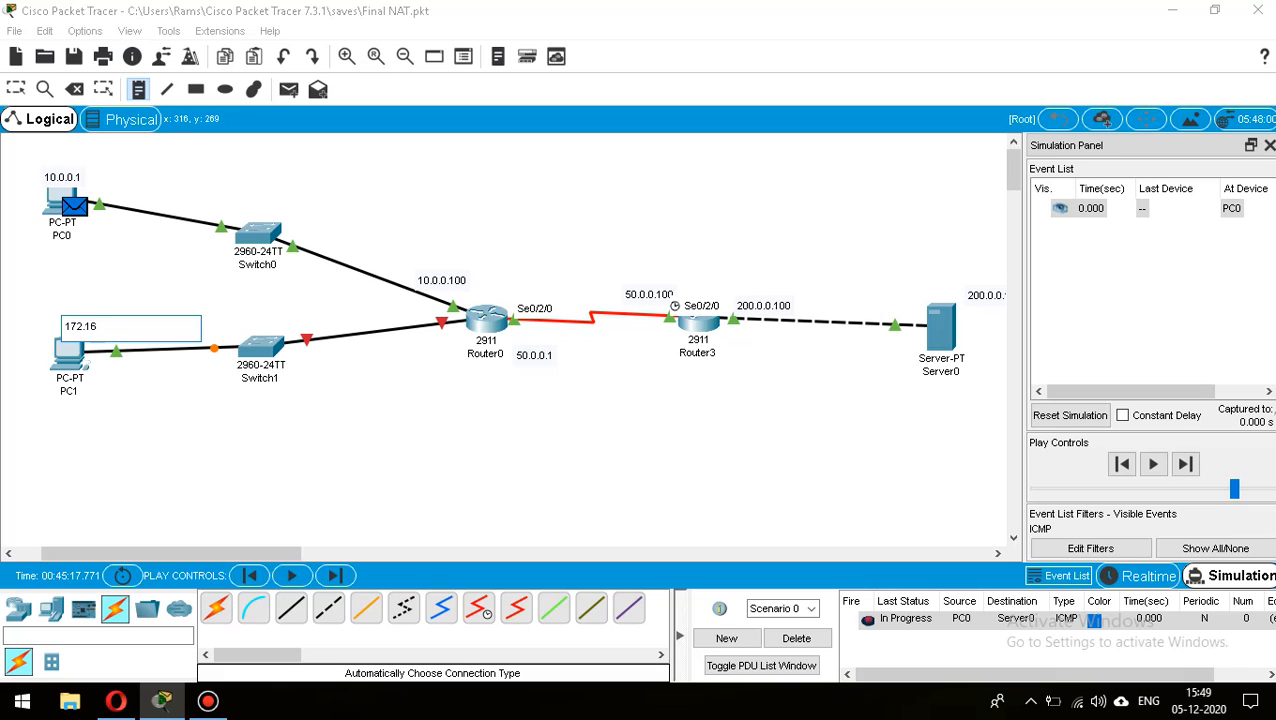
{"action": "type", "text": ".0.1"}
Place a note reading 172.16.0.100 beneath Router0's link to Switch1 and leave the note tool.
{"action": "left_click", "coordinate": [403, 347]}
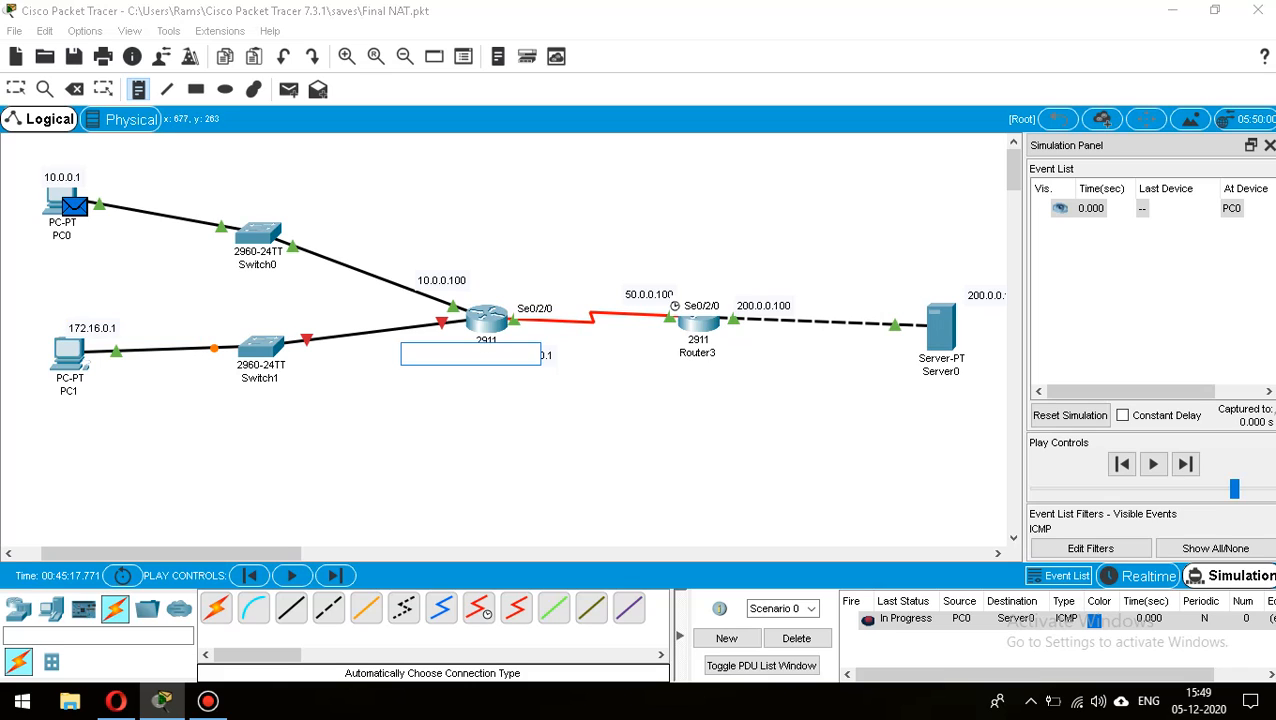
{"action": "type", "text": "172.16"}
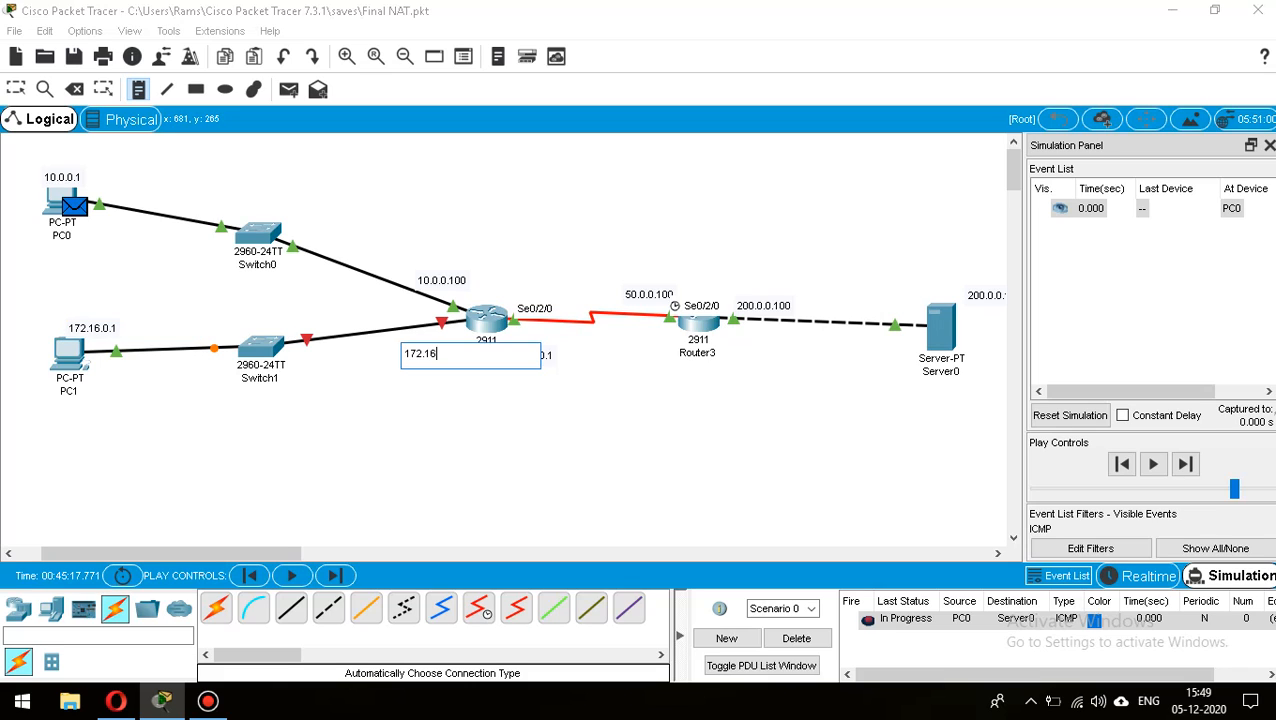
{"action": "type", "text": ".0.100"}
{"action": "left_click", "coordinate": [663, 346]}
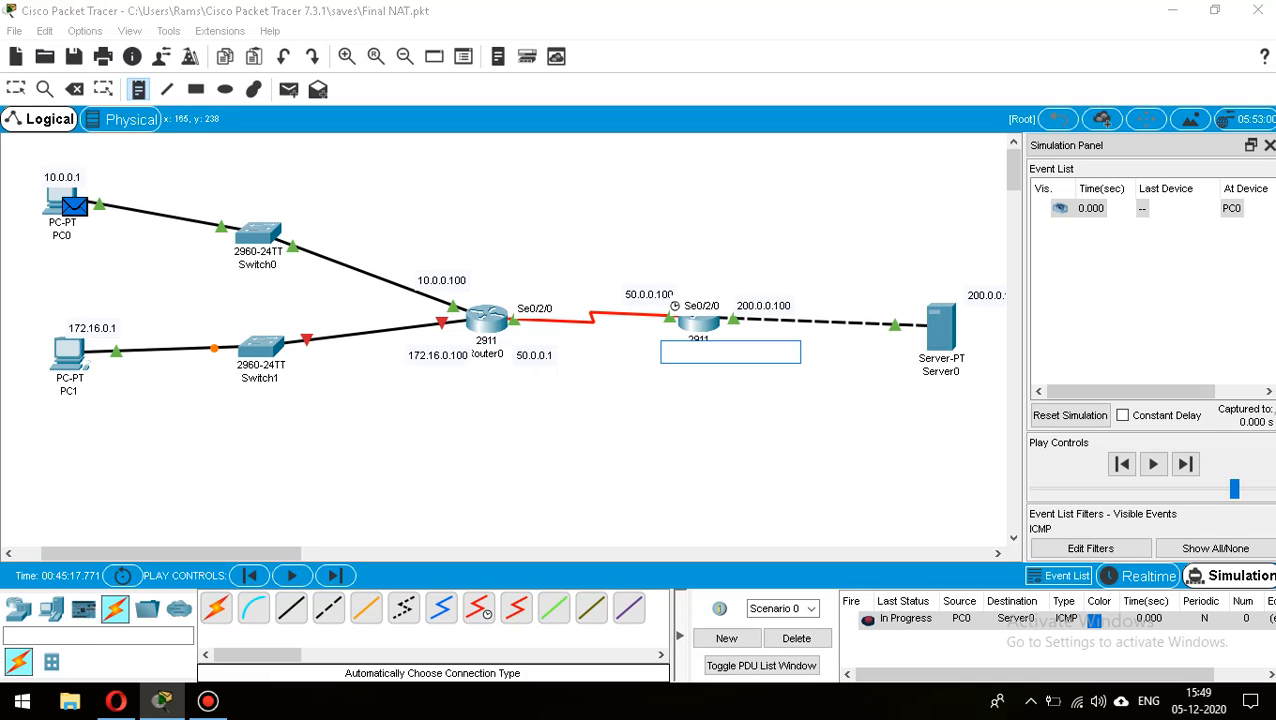
{"action": "key", "text": "Escape"}
Give PC1 the static IPv4 address 172.16.0.1, subnet mask 255.255.0.0 and default gateway 172.16.0.100.
{"action": "left_click", "coordinate": [68, 352]}
{"action": "left_click", "coordinate": [530, 122]}
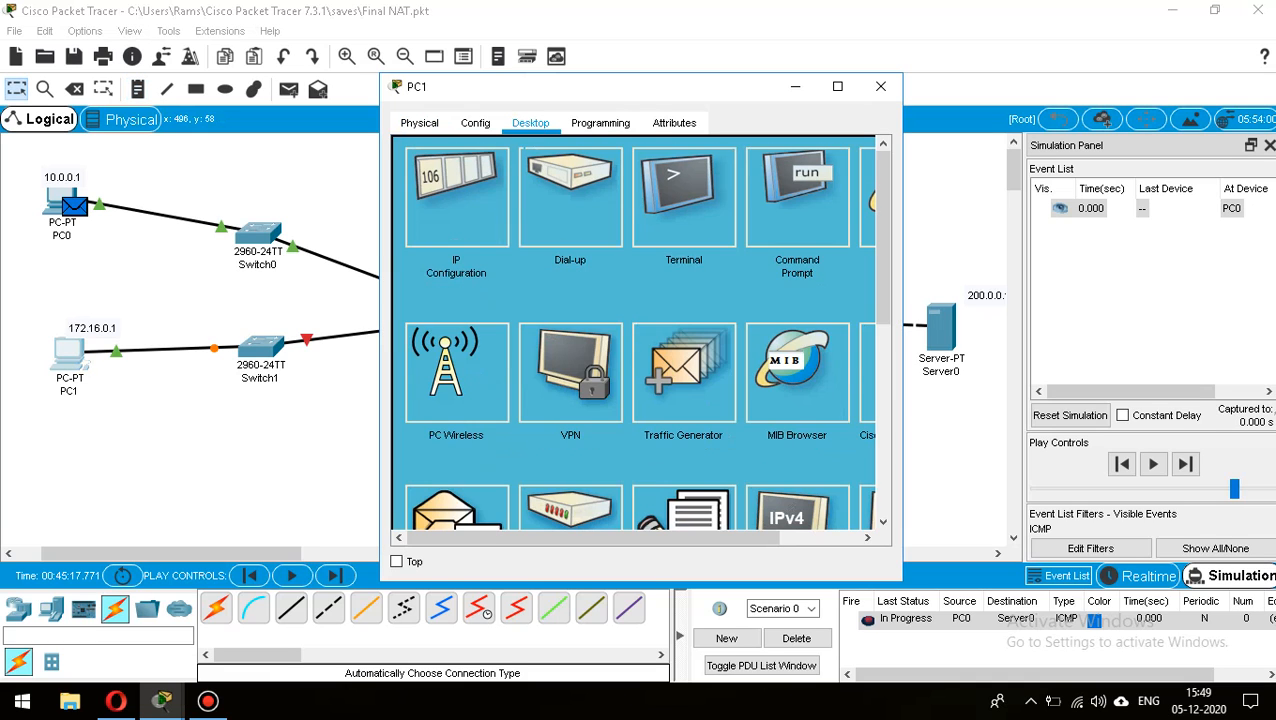
{"action": "left_click", "coordinate": [470, 180]}
{"action": "left_click", "coordinate": [698, 254]}
{"action": "type", "text": "1"}
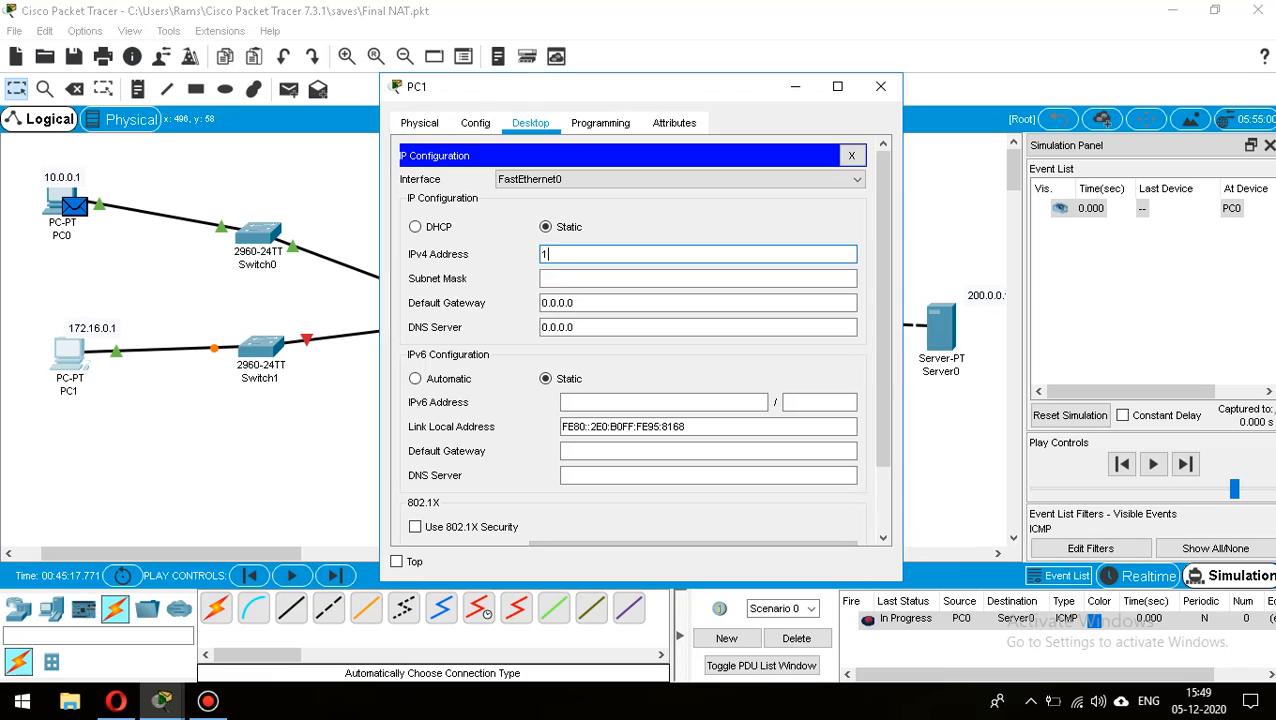
{"action": "type", "text": "72.16.0.1"}
{"action": "key", "text": "Tab"}
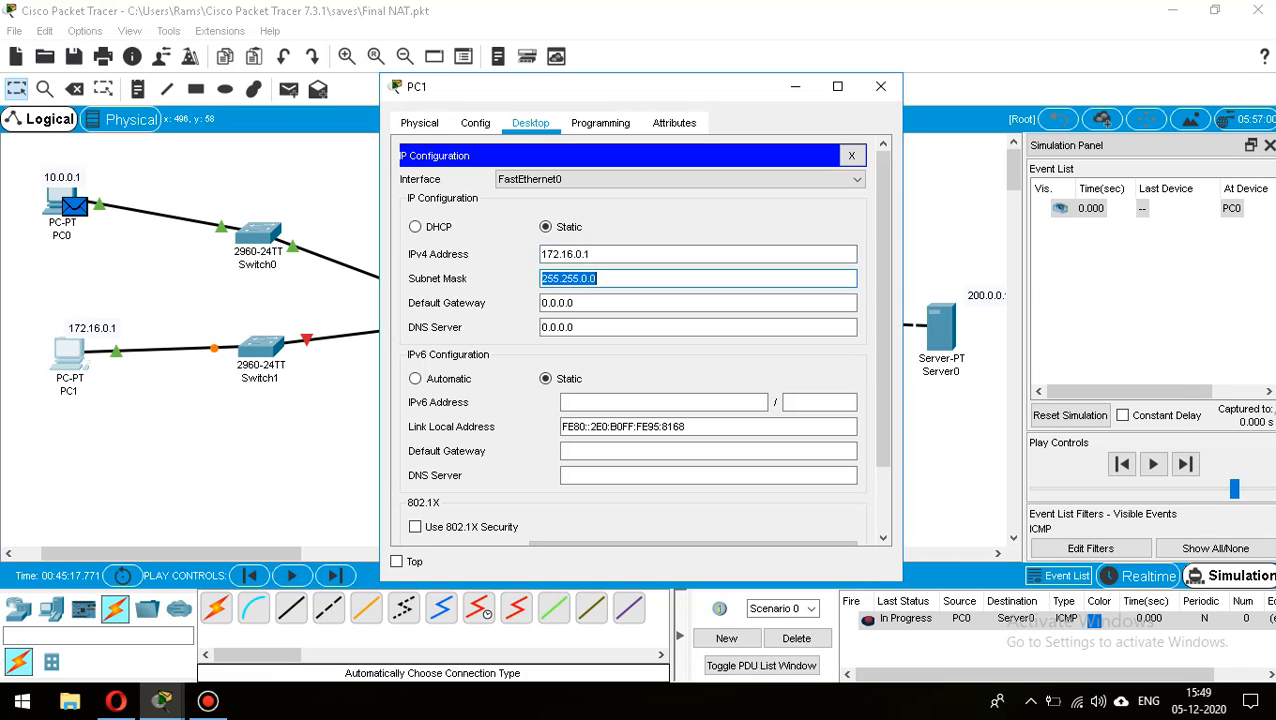
{"action": "key", "text": "Tab"}
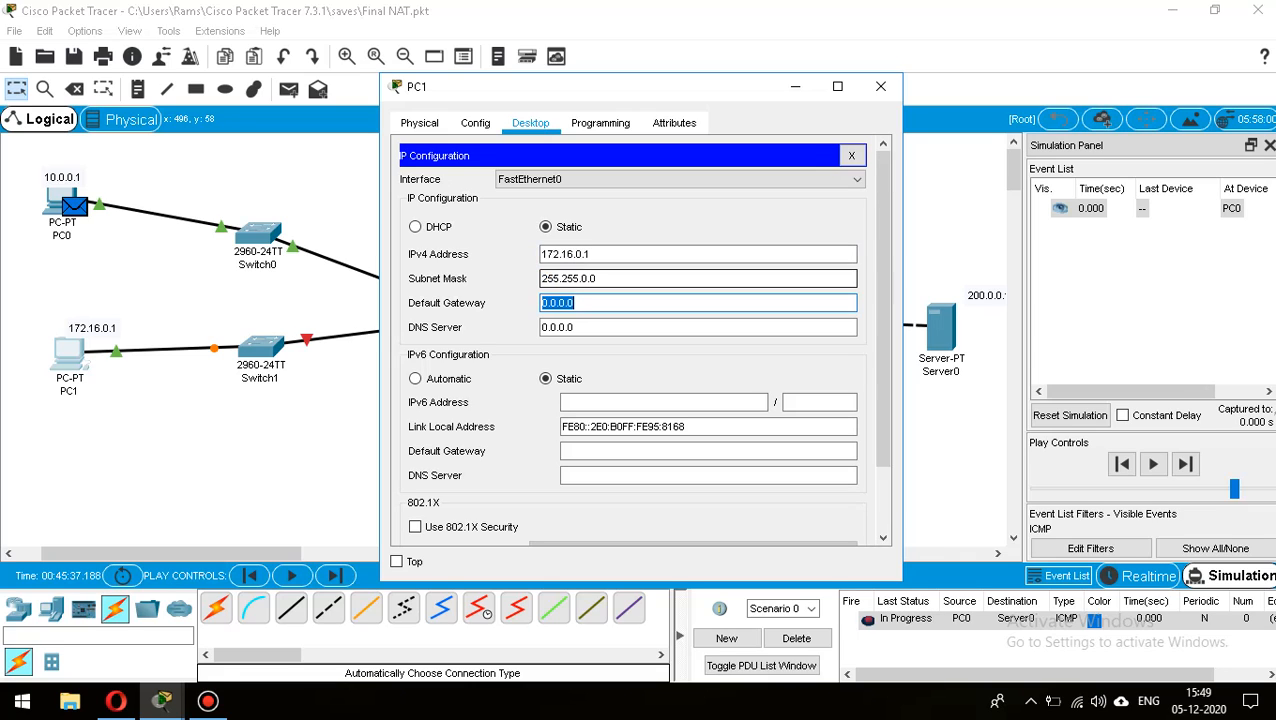
{"action": "type", "text": "172.16.0.100"}
{"action": "key", "text": "Tab"}
{"action": "left_click", "coordinate": [880, 86]}
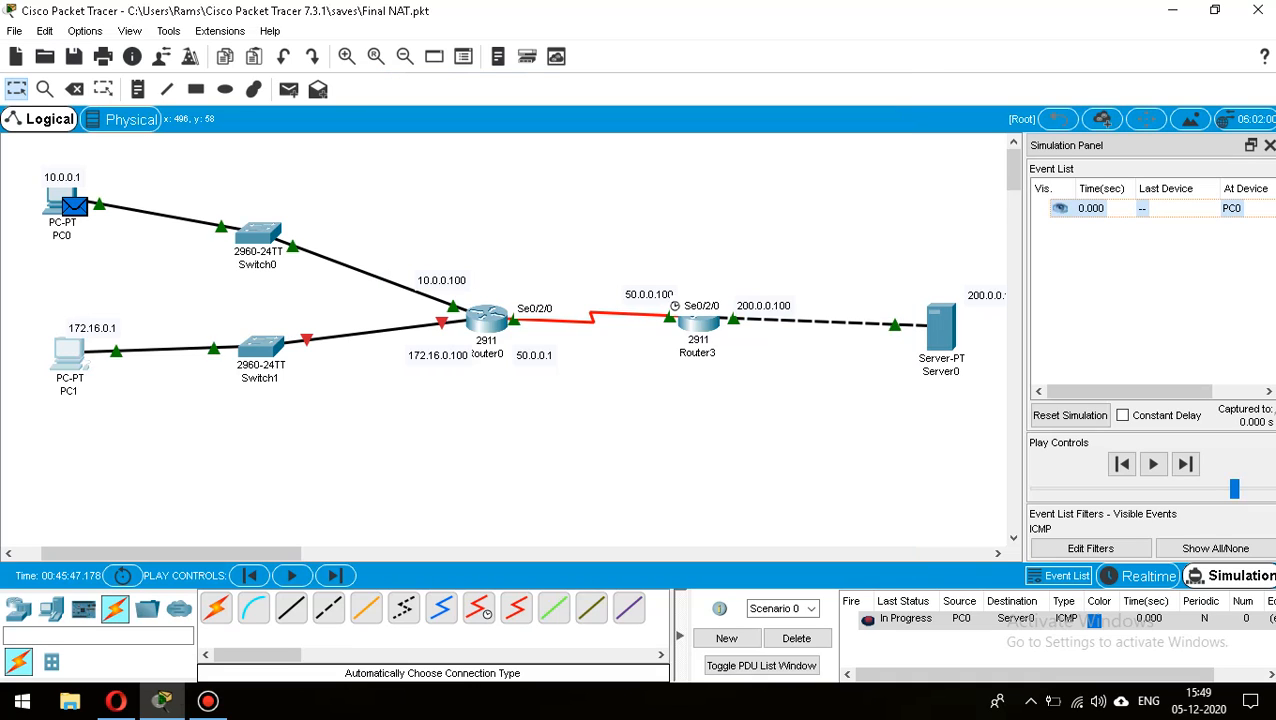
Set Router0's GigabitEthernet0/1 to IPv4 address 172.16.0.100 with mask 255.255.0.0 and switch the port on.
{"action": "left_click", "coordinate": [487, 320]}
{"action": "left_click", "coordinate": [475, 123]}
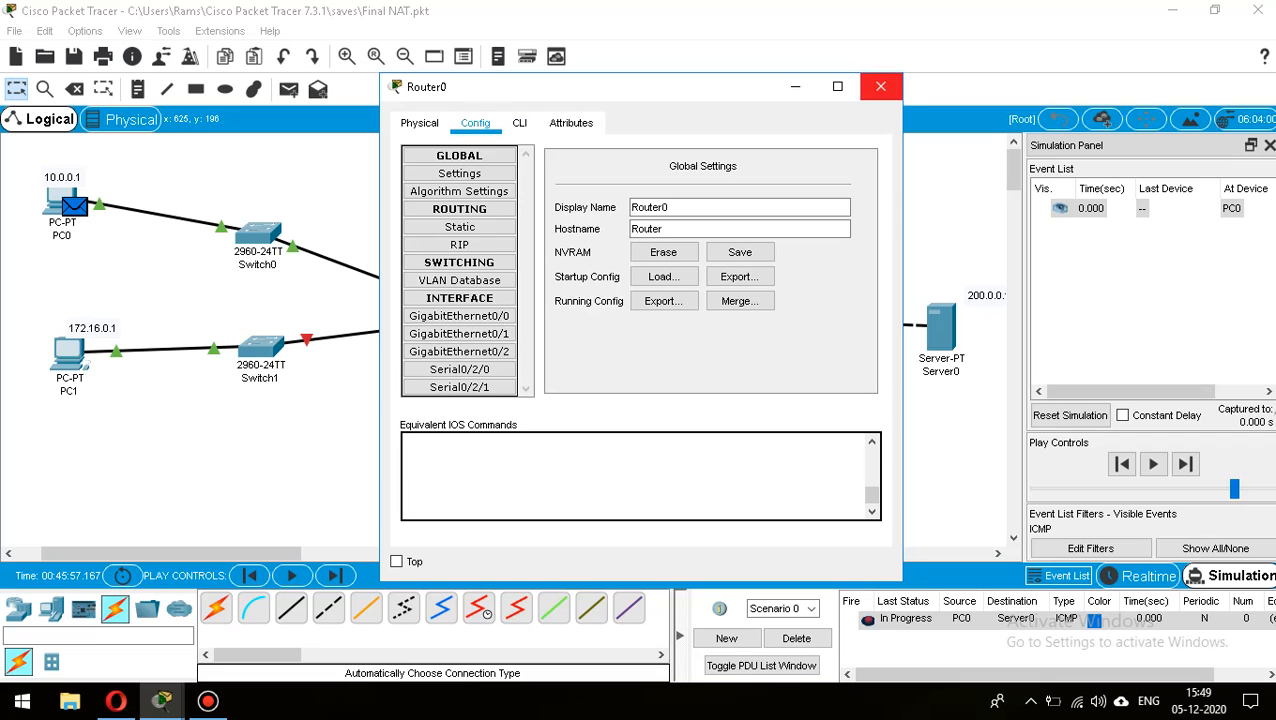
{"action": "left_click", "coordinate": [880, 86]}
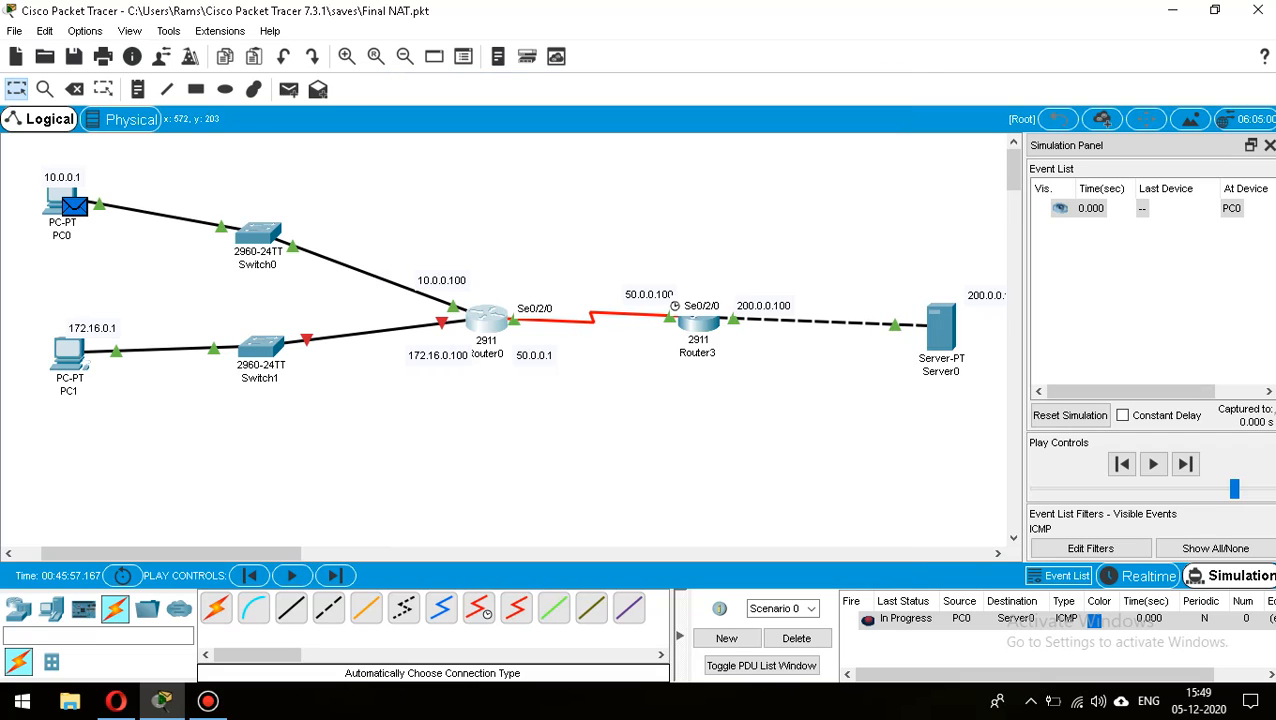
{"action": "left_click", "coordinate": [487, 320]}
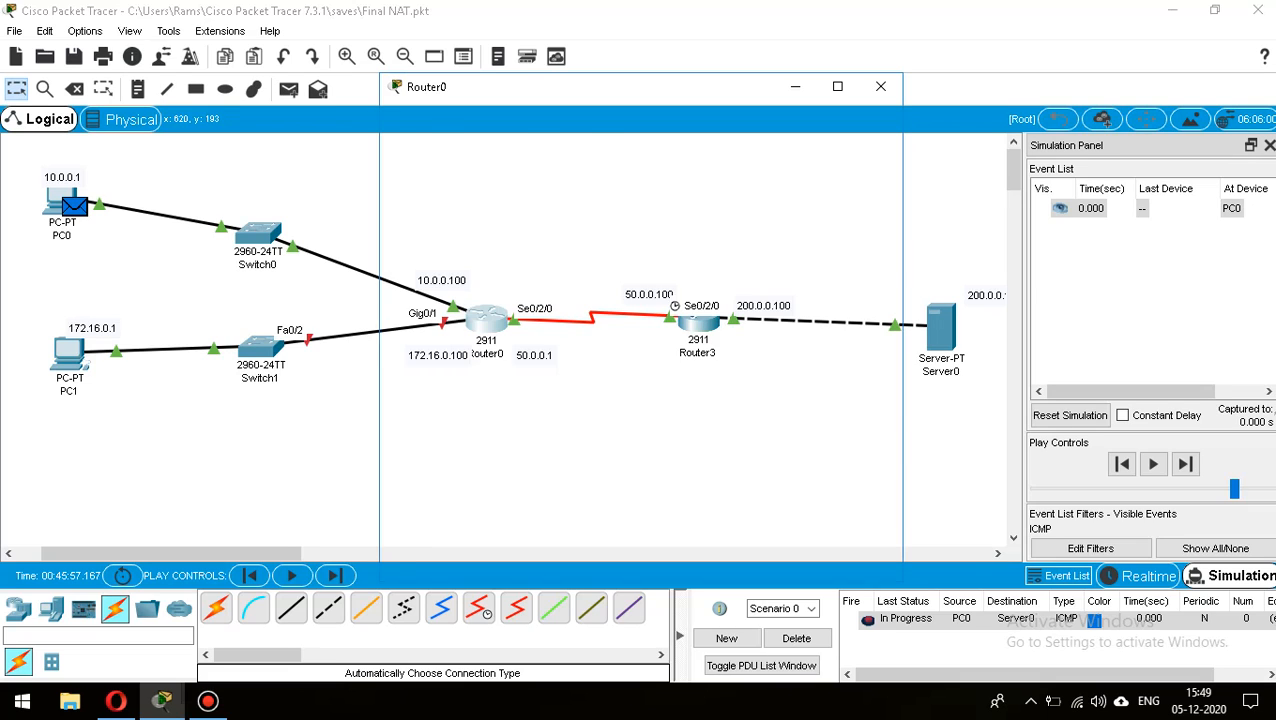
{"action": "left_click", "coordinate": [459, 333]}
{"action": "left_click", "coordinate": [789, 269]}
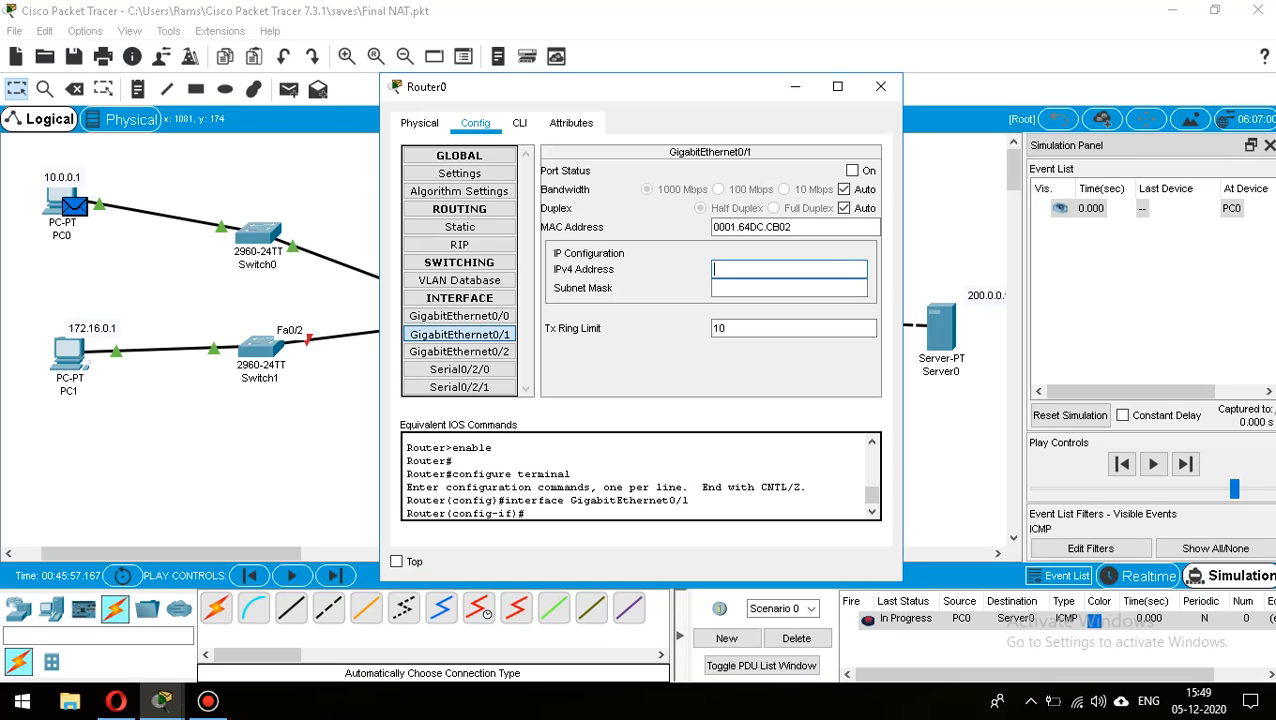
{"action": "type", "text": "172.16.0.100"}
{"action": "key", "text": "Tab"}
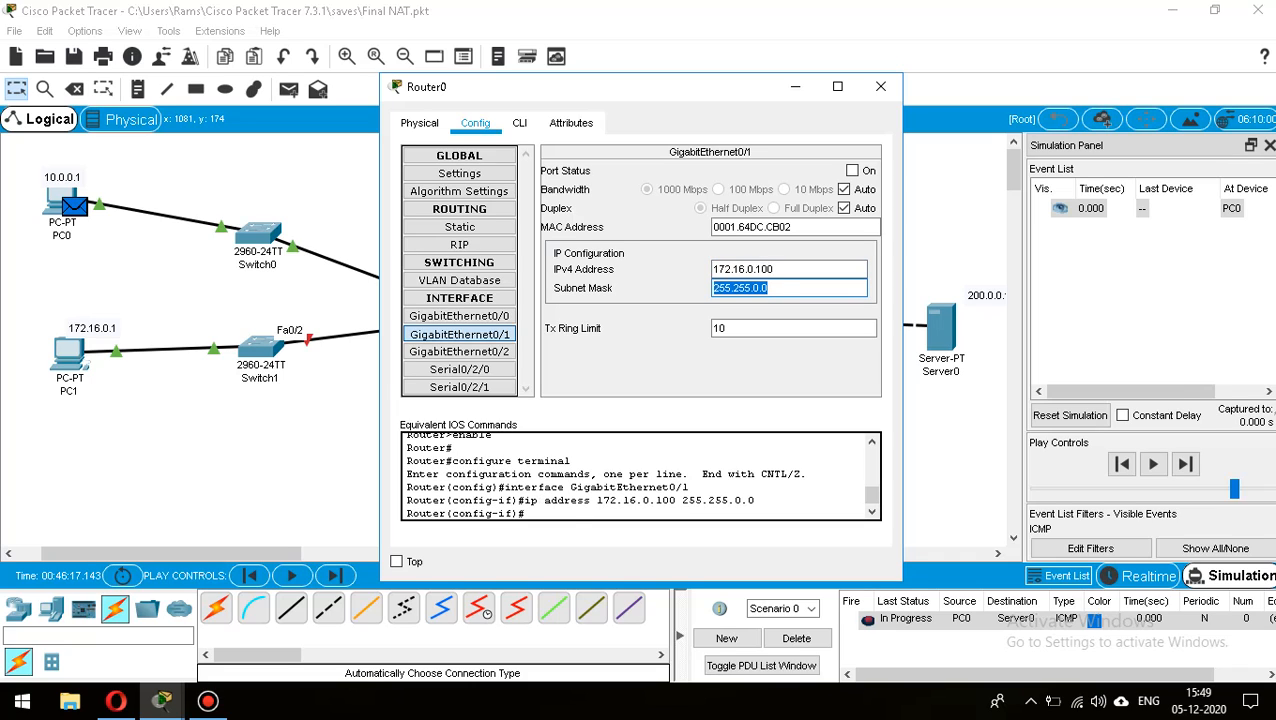
{"action": "left_click", "coordinate": [852, 171]}
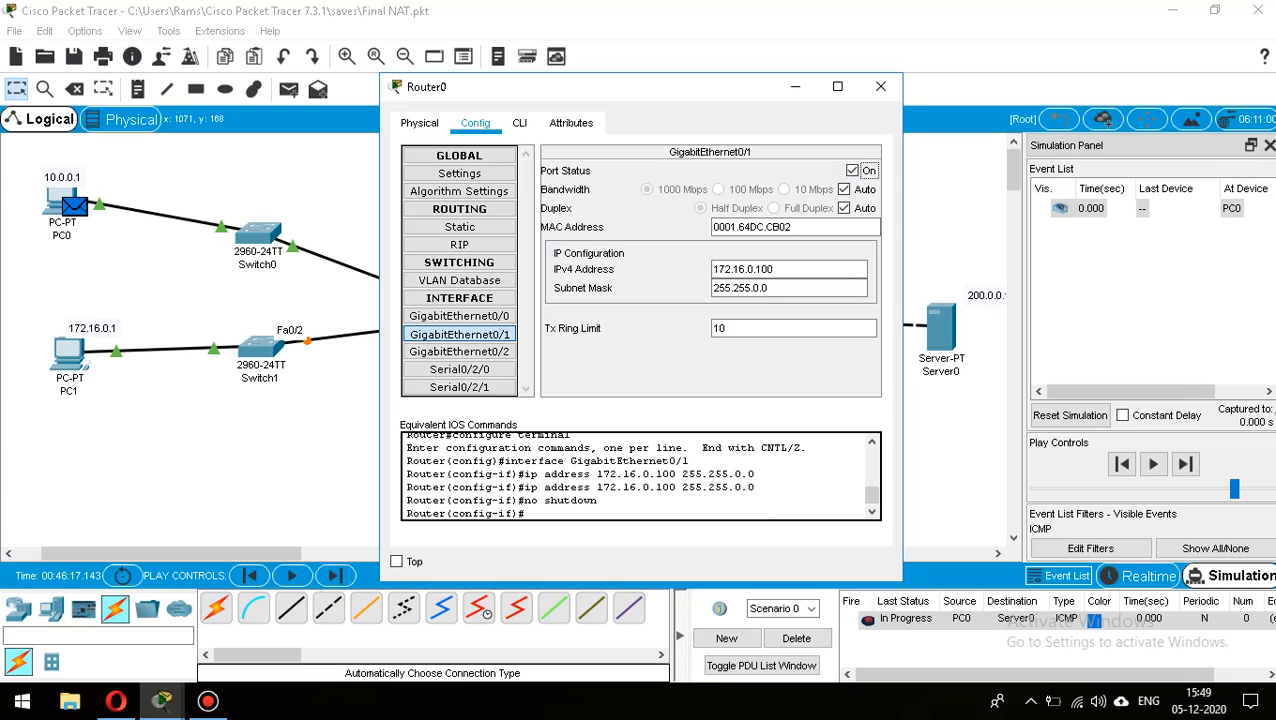
{"action": "left_click", "coordinate": [880, 86]}
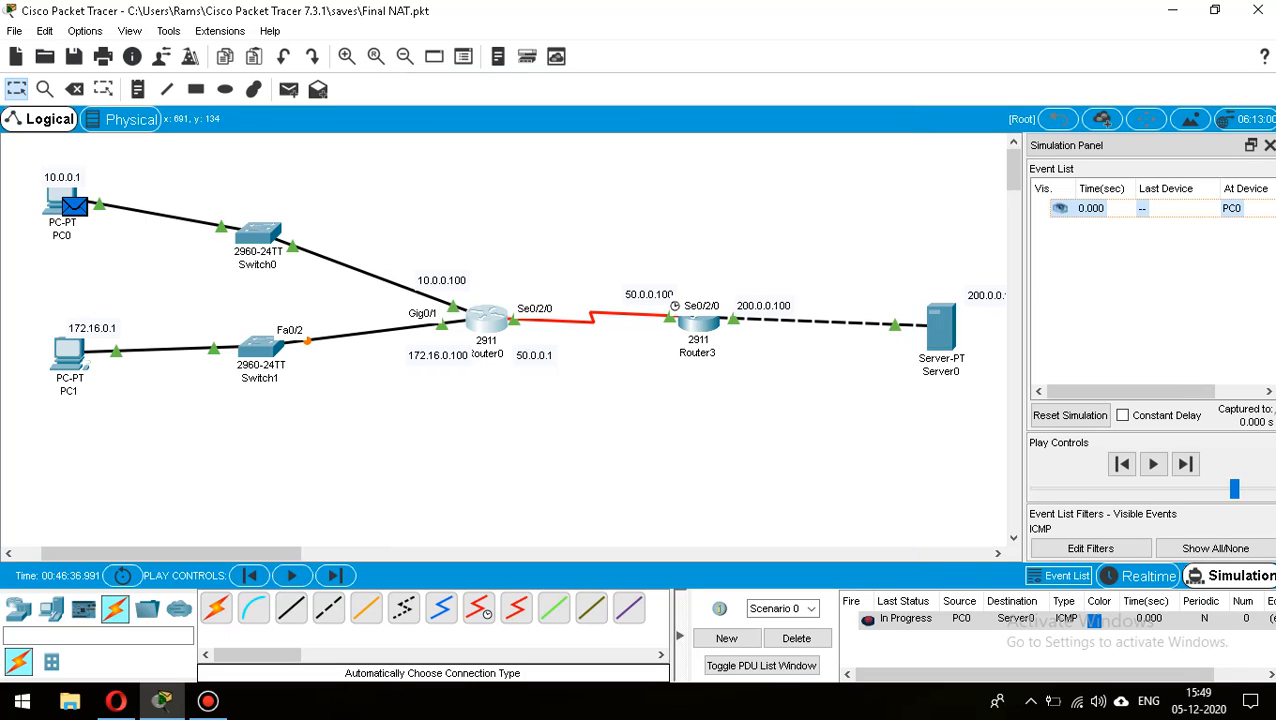
In Router0's command line, mark interface g0/1 with ip nat inside and exit to global configuration mode.
{"action": "left_click", "coordinate": [486, 318]}
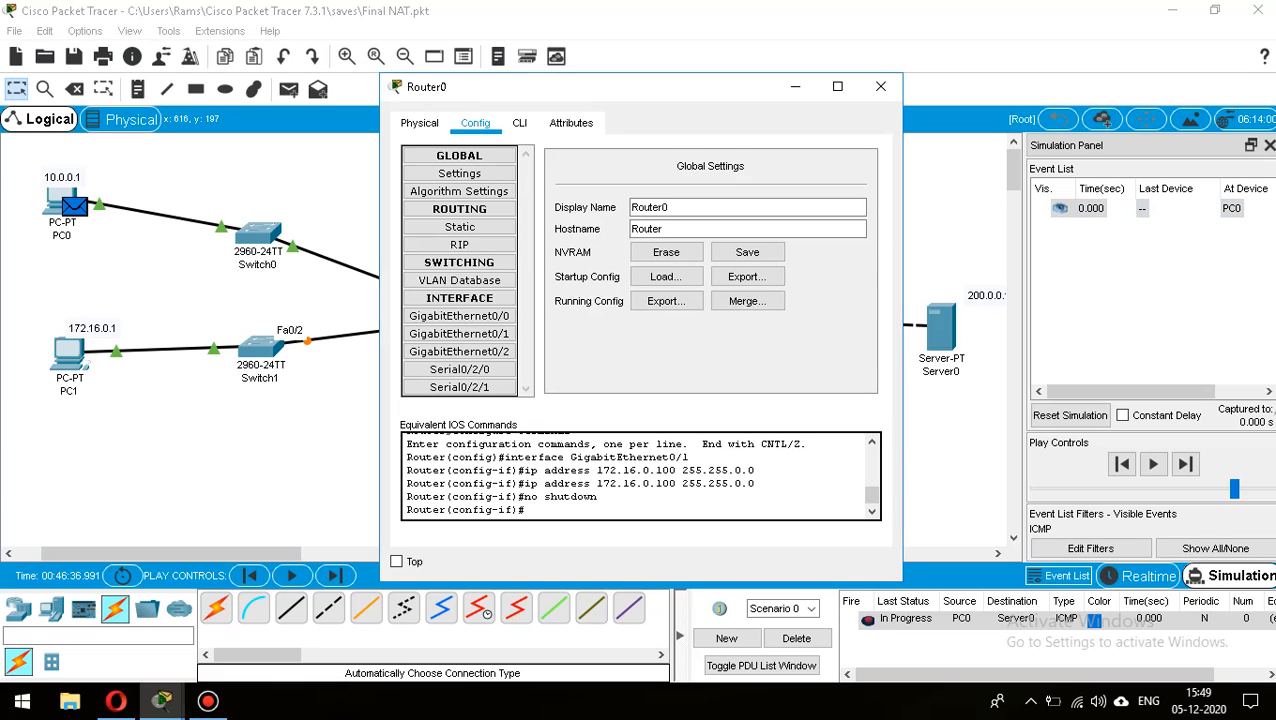
{"action": "left_click", "coordinate": [519, 122]}
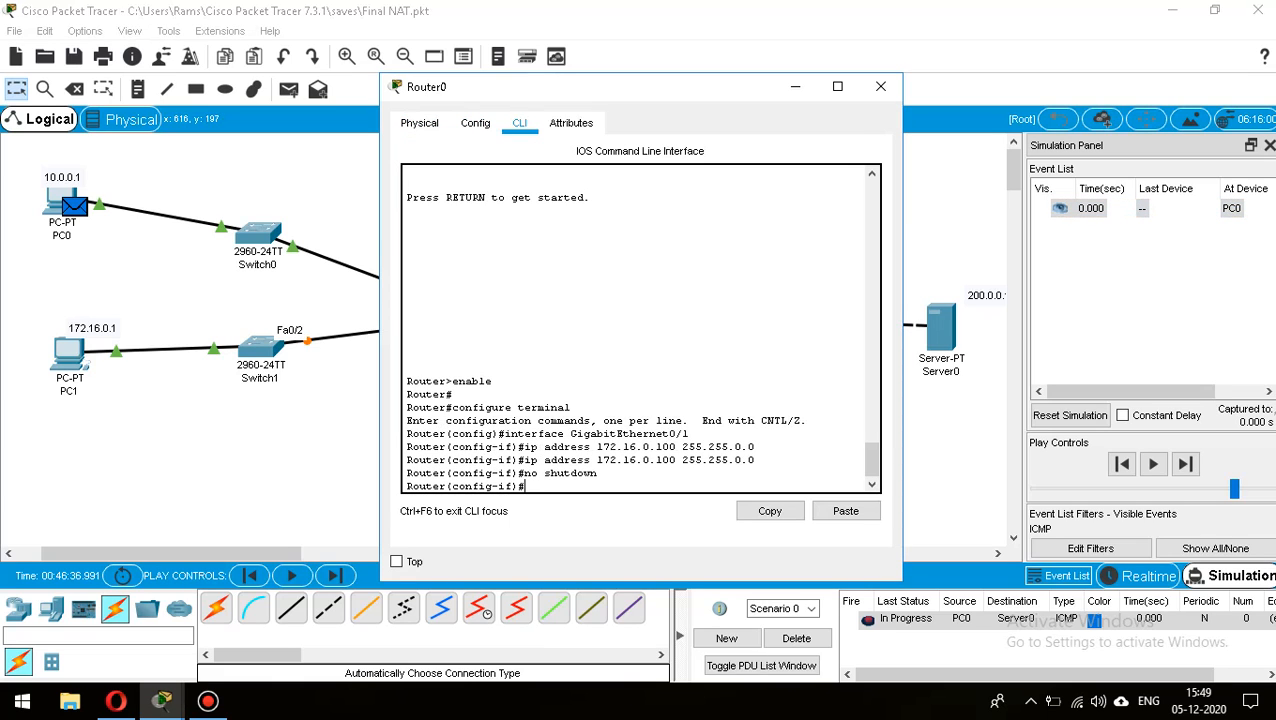
{"action": "type", "text": "exit"}
{"action": "key", "text": "Return"}
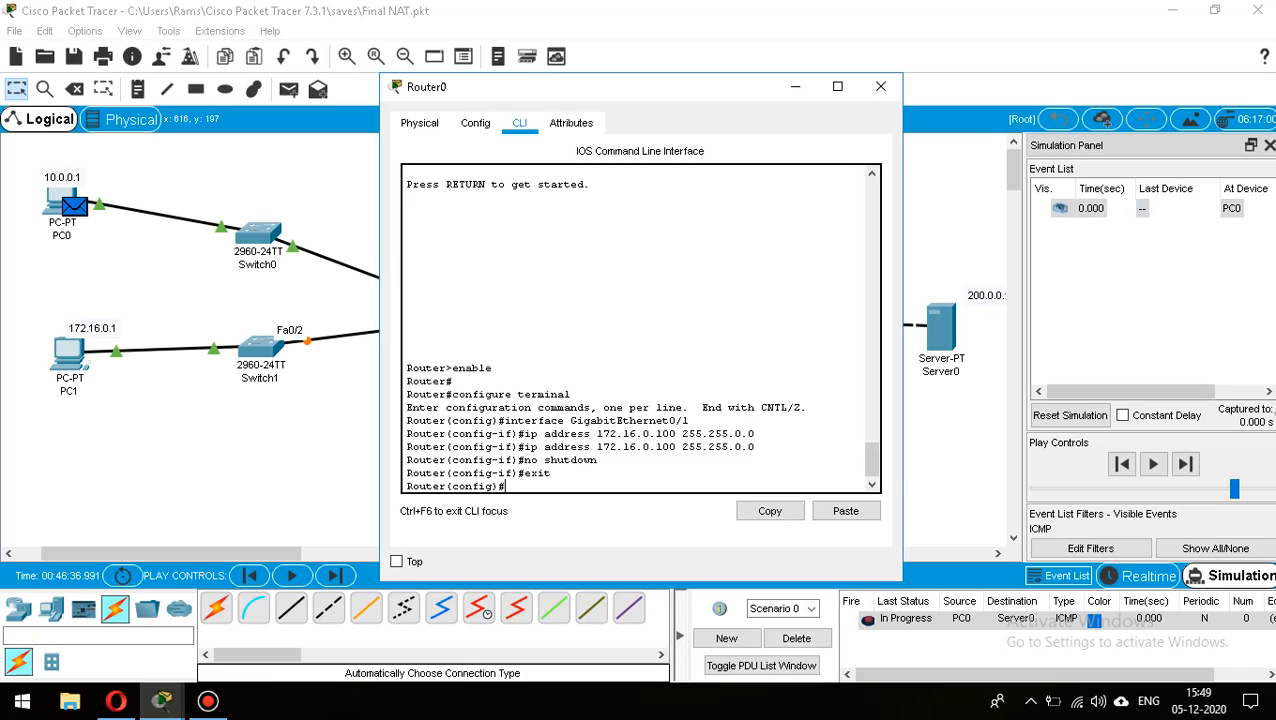
{"action": "type", "text": "int g0/1"}
{"action": "key", "text": "Return"}
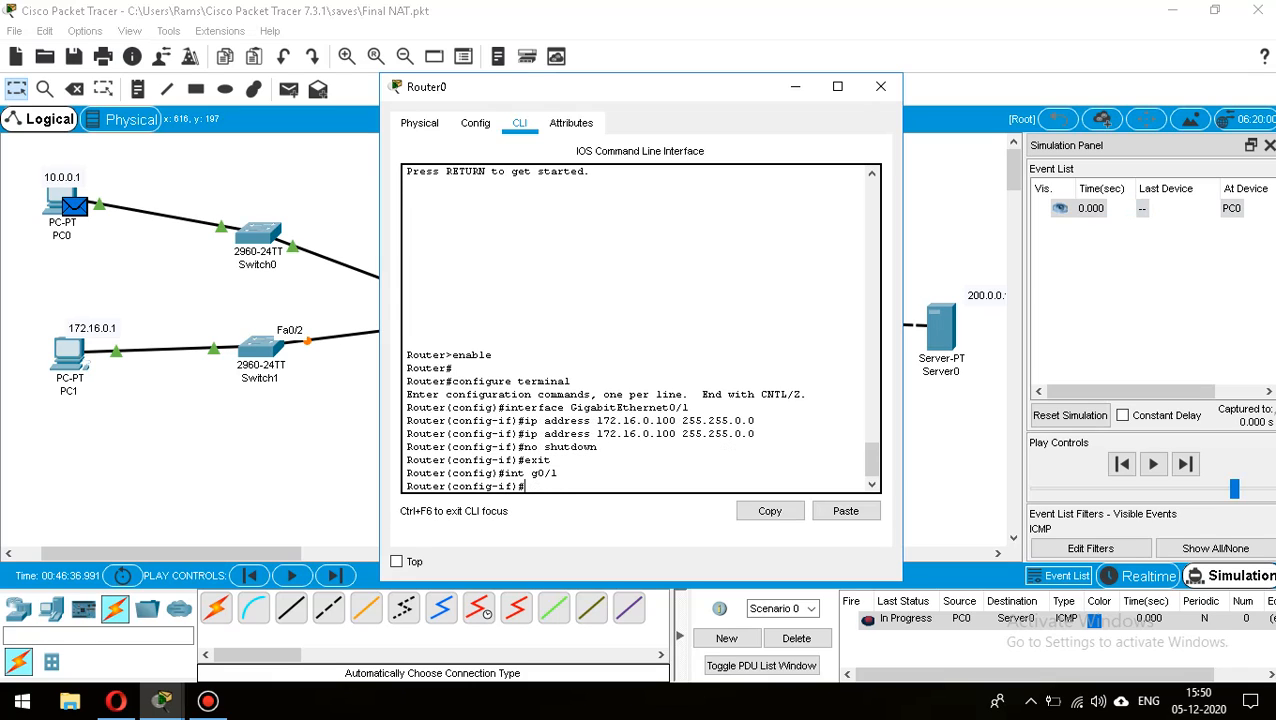
{"action": "type", "text": "ip nat inside"}
{"action": "key", "text": "Return"}
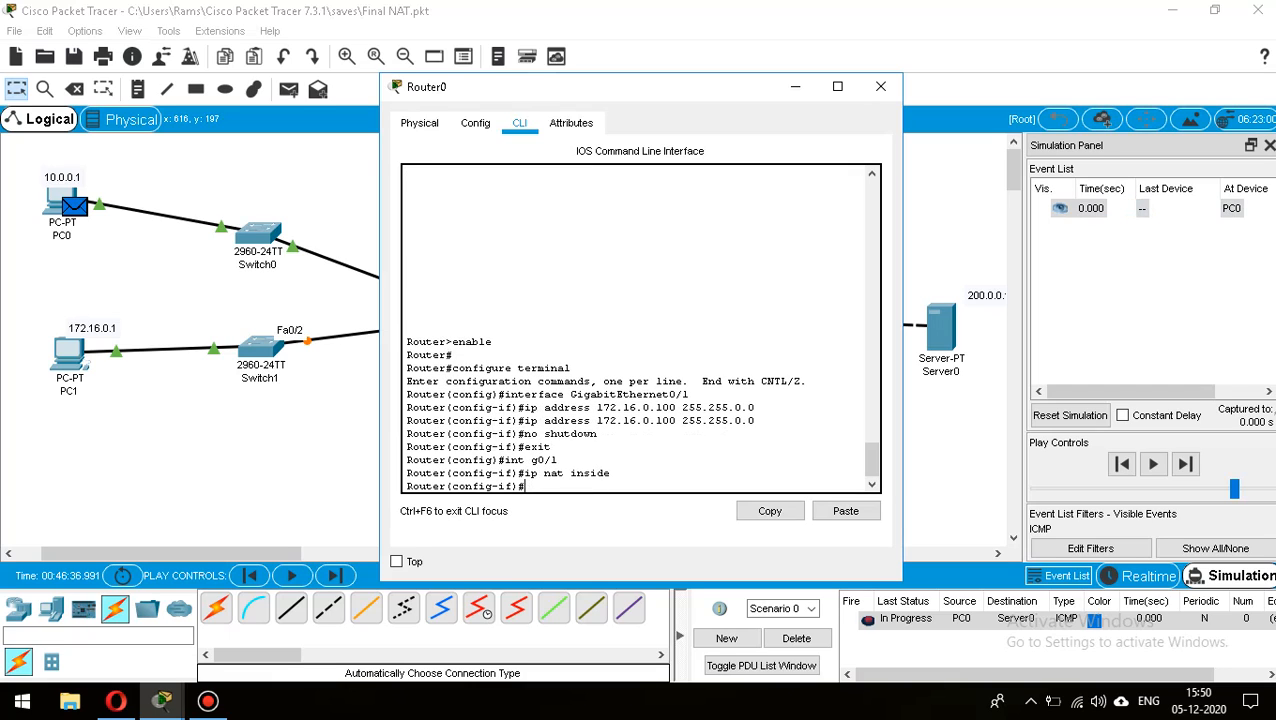
{"action": "type", "text": "exit"}
{"action": "key", "text": "Return"}
Mark Router0's interface se0/2/0 with ip nat outside and exit to global configuration mode.
{"action": "type", "text": "in"}
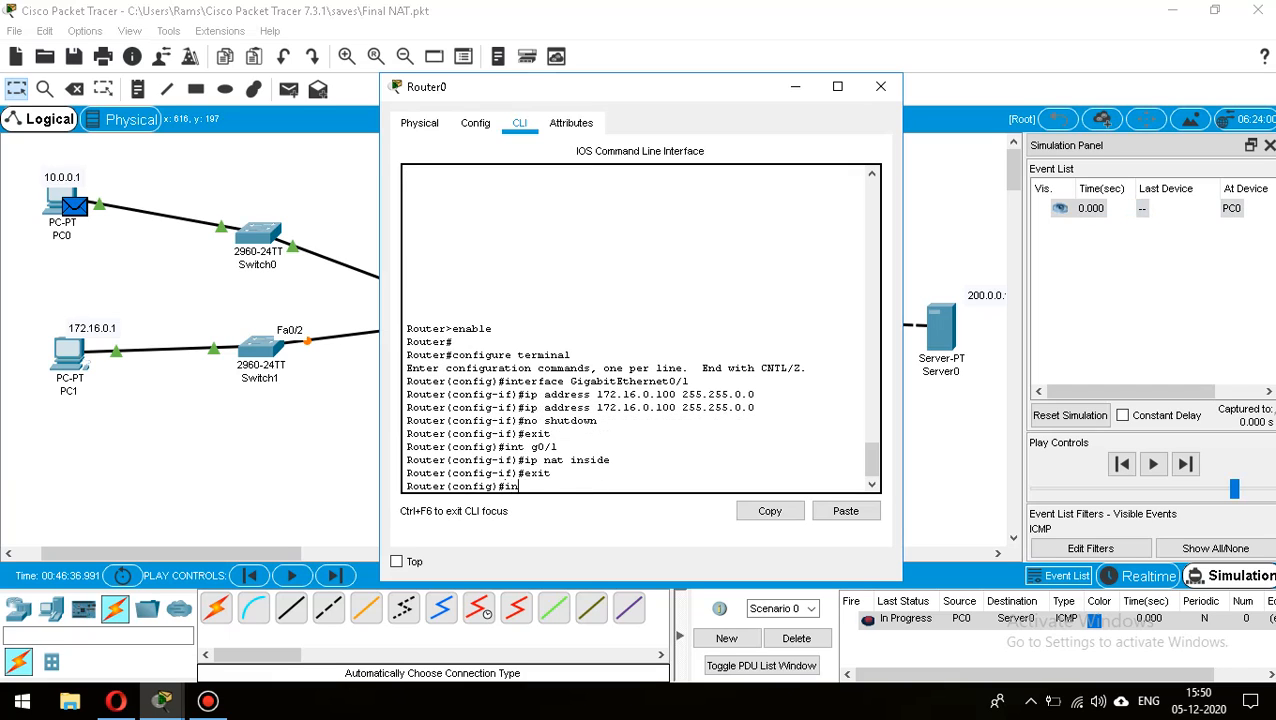
{"action": "type", "text": "t se0/2/0"}
{"action": "key", "text": "Return"}
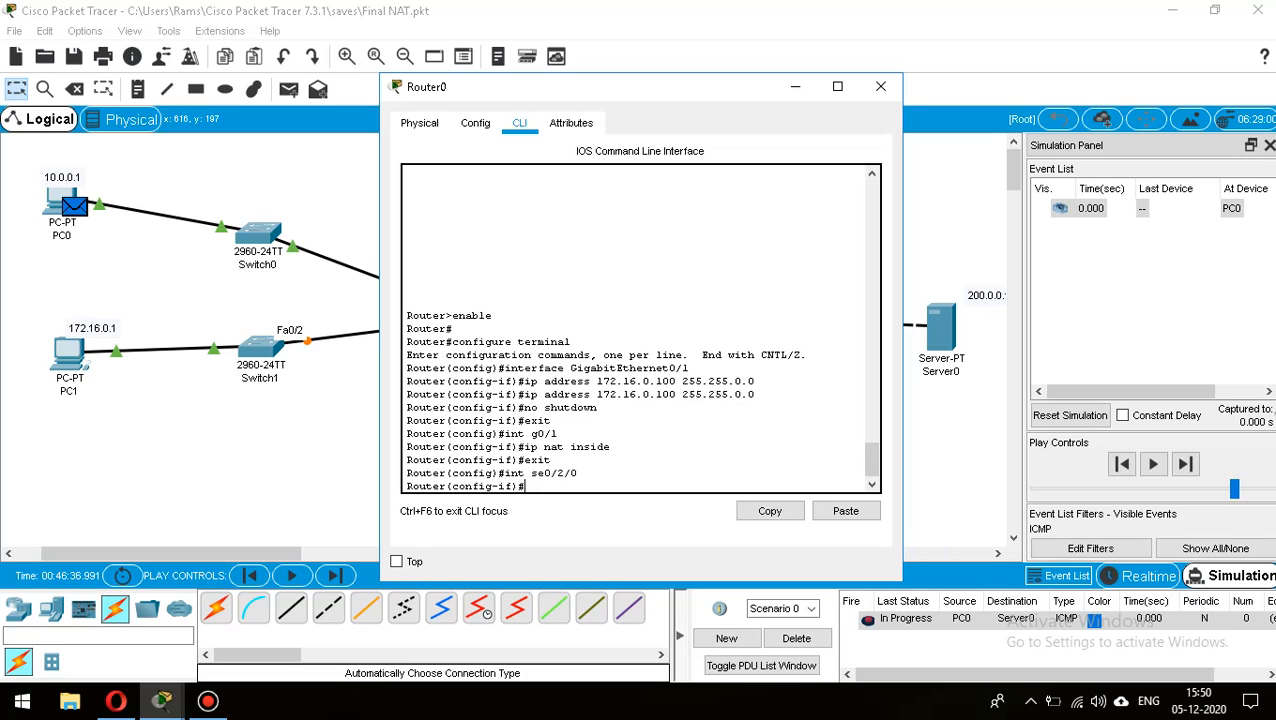
{"action": "type", "text": "ip nat outside"}
{"action": "key", "text": "Return"}
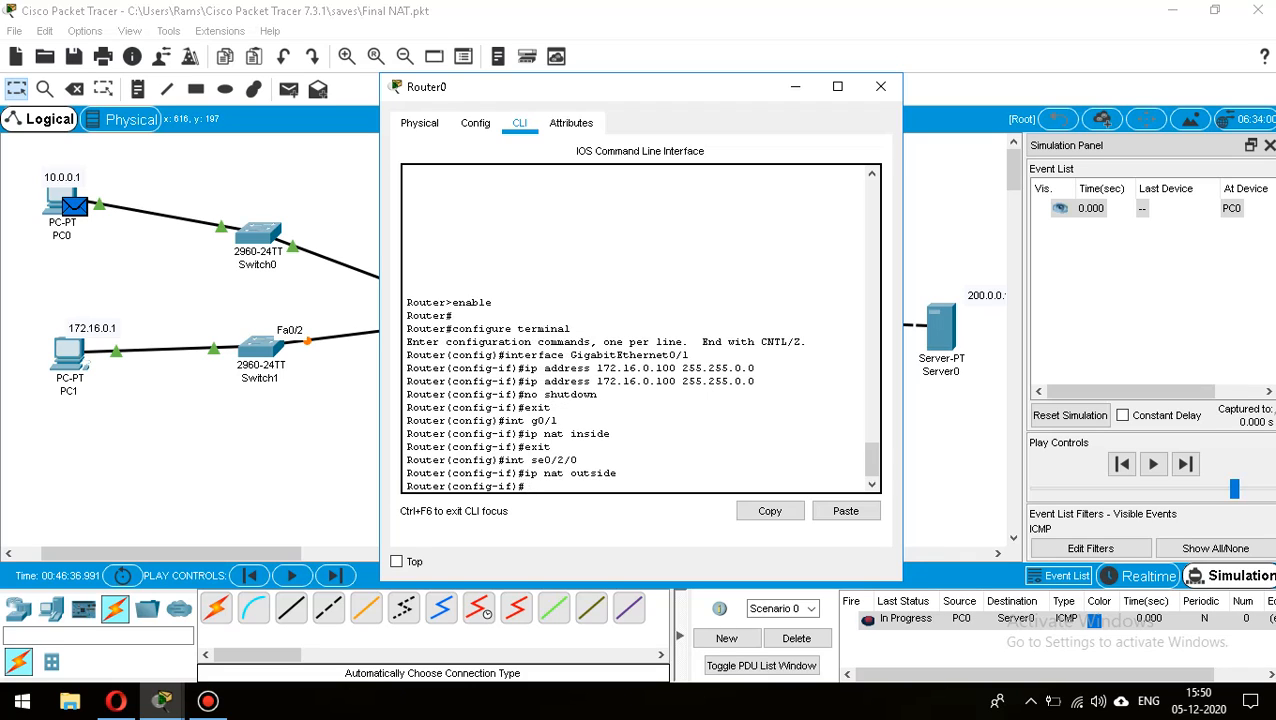
{"action": "type", "text": "exit"}
{"action": "key", "text": "Return"}
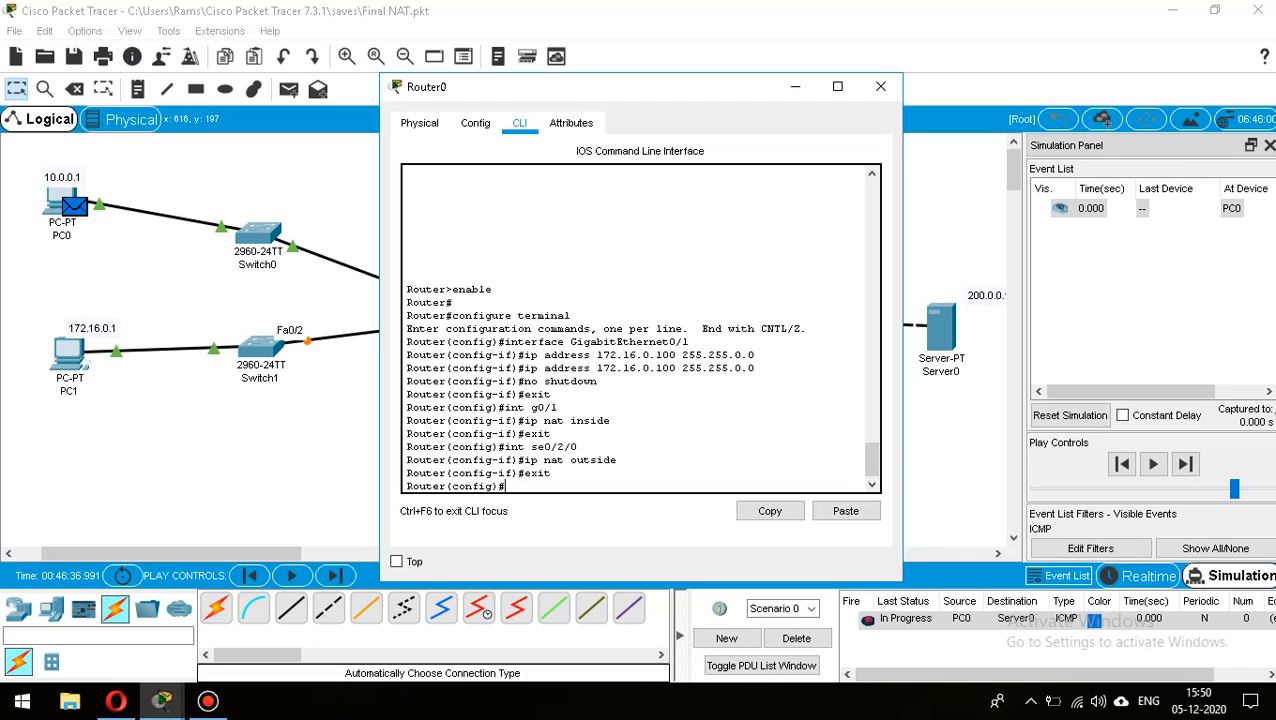
Create access-list 10 permitting 172.16.0.0 with wildcard 0.0.0.255, consulting the command help for the available arguments.
{"action": "type", "text": "ccess-list 1"}
{"action": "type", "text": "0 ?"}
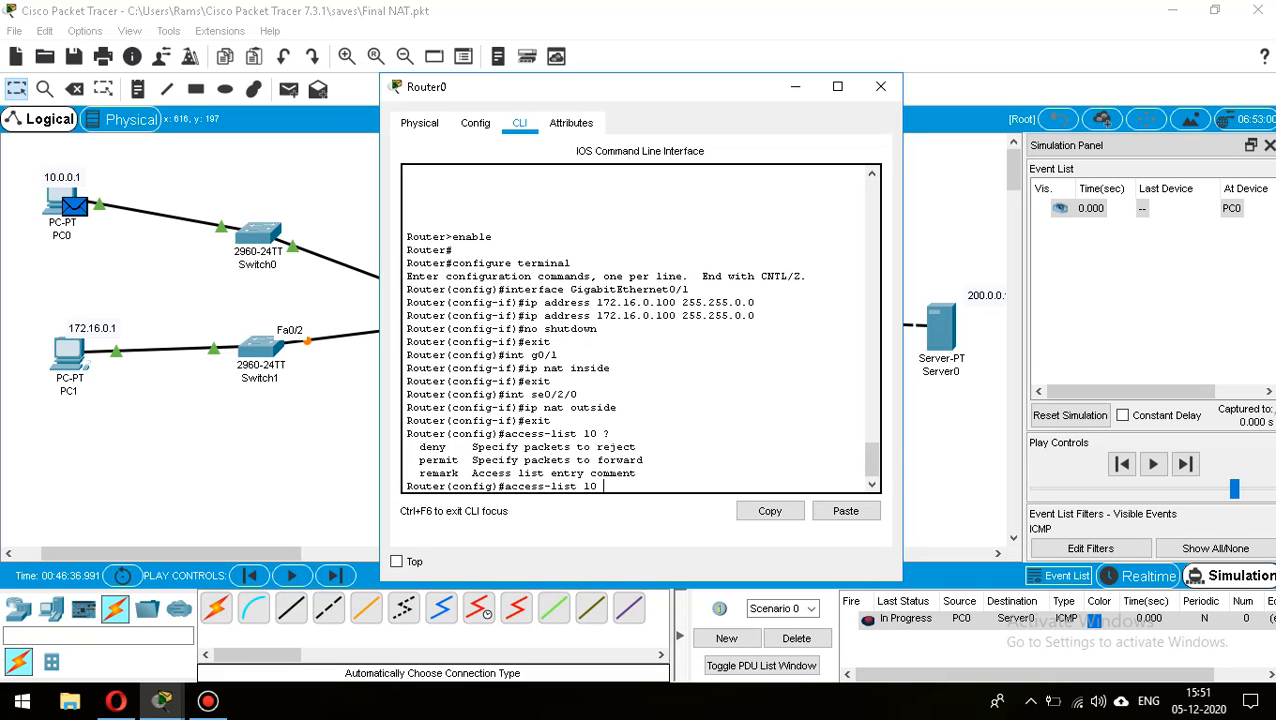
{"action": "type", "text": "permit 172.16.0.0 0.0."}
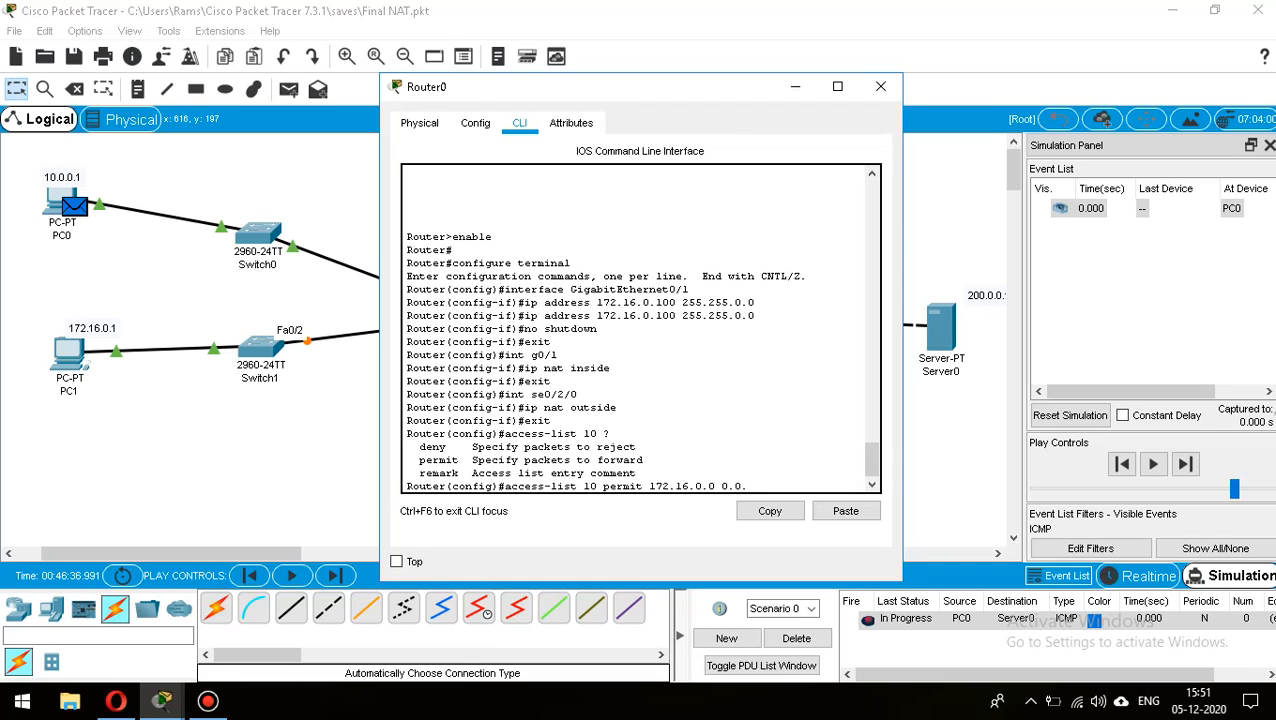
{"action": "type", "text": "0."}
{"action": "type", "text": "255"}
{"action": "key", "text": "BackSpace"}
{"action": "key", "text": "BackSpace"}
{"action": "key", "text": "BackSpace"}
{"action": "key", "text": "BackSpace"}
{"action": "key", "text": "BackSpace"}
{"action": "key", "text": "BackSpace"}
{"action": "key", "text": "BackSpace"}
{"action": "key", "text": "BackSpace"}
{"action": "key", "text": "BackSpace"}
{"action": "type", "text": "?"}
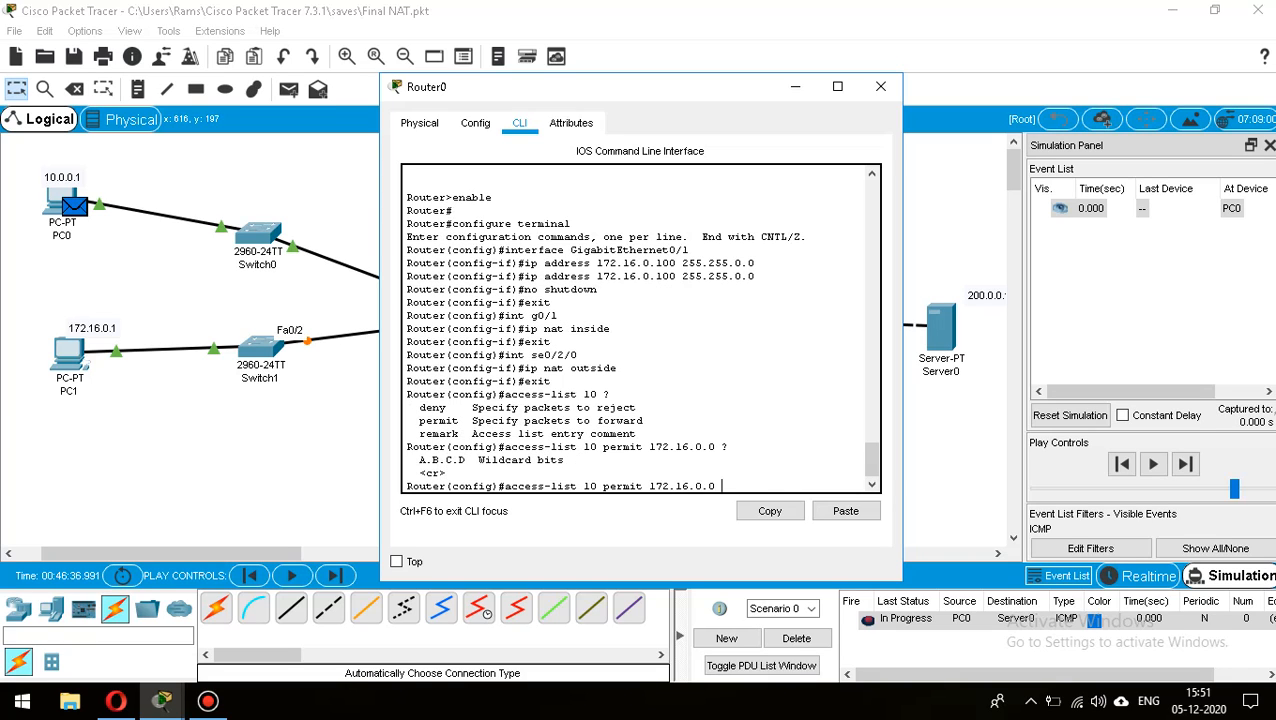
{"action": "type", "text": "0.0.0.255"}
{"action": "key", "text": "Return"}
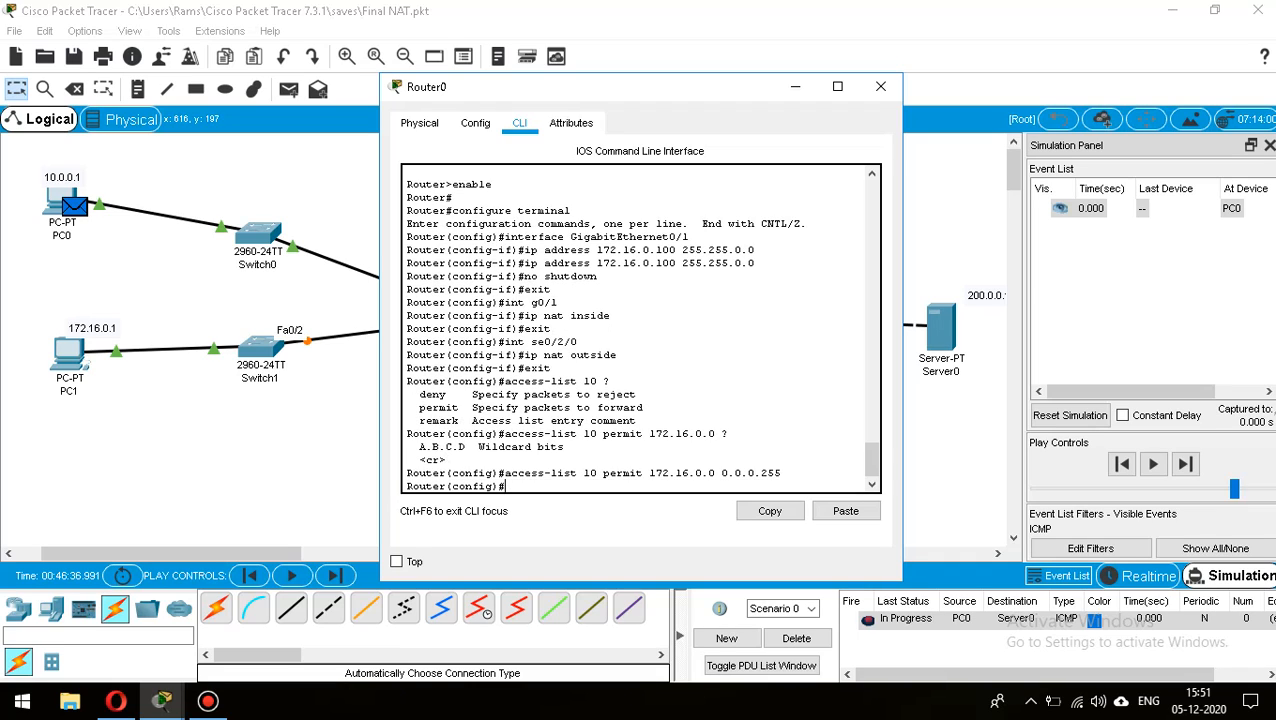
Define the NAT pool DNAT from 70.0.0.1 to 70.0.0.5 with netmask 255.0.0.0, using the inline command help.
{"action": "type", "text": "ip nat pool ?"}
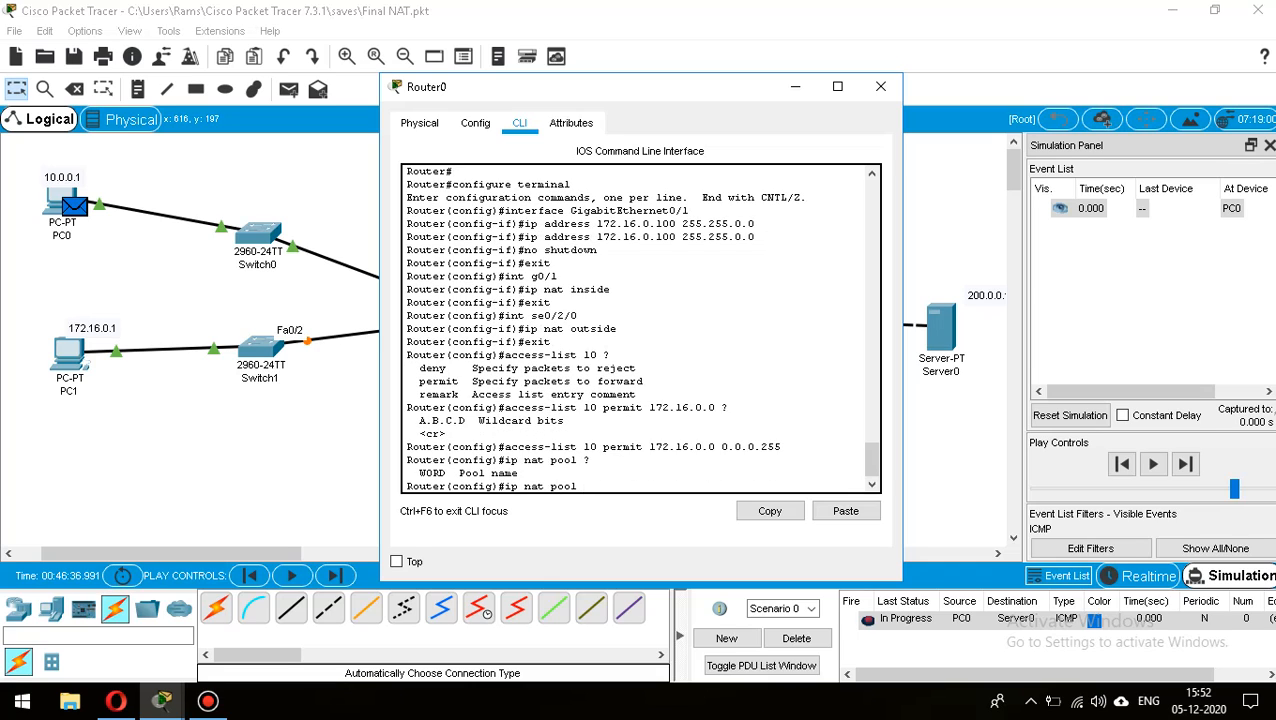
{"action": "type", "text": "DNAT ?"}
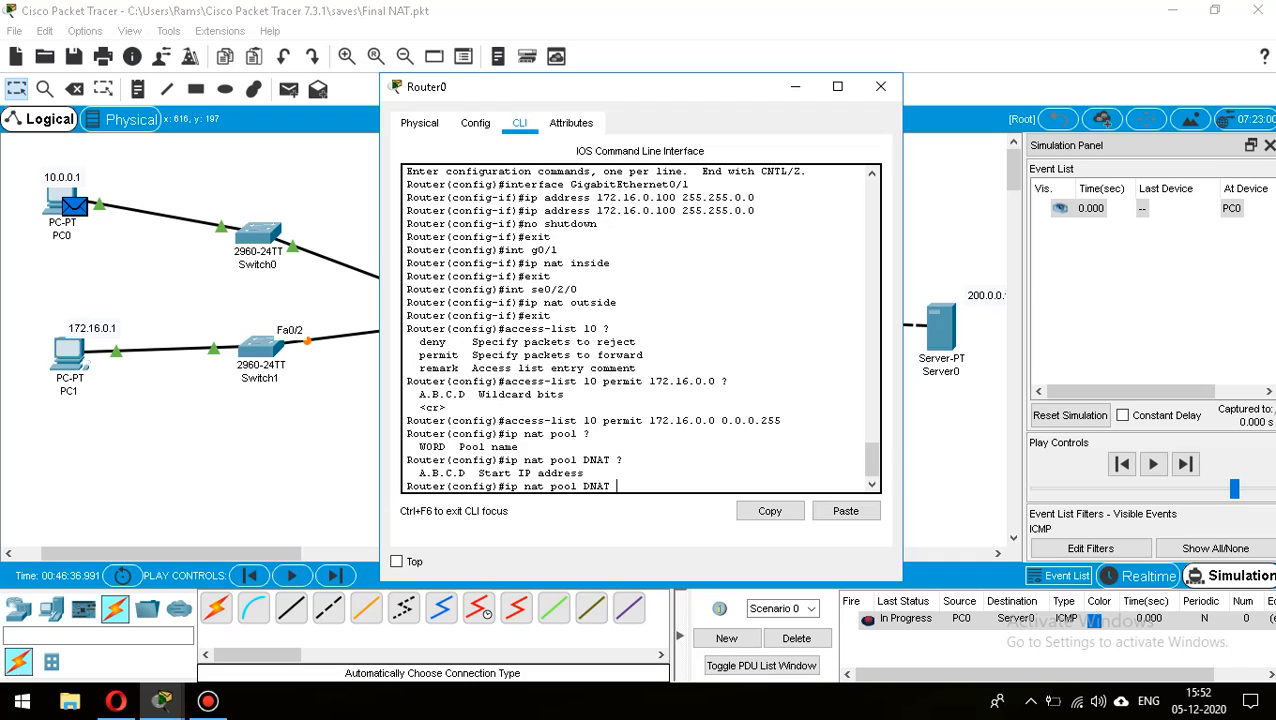
{"action": "type", "text": "70.0.0."}
{"action": "type", "text": "1 7"}
{"action": "type", "text": "0.0.0."}
{"action": "type", "text": "5"}
{"action": "type", "text": "?"}
{"action": "type", "text": "netm"}
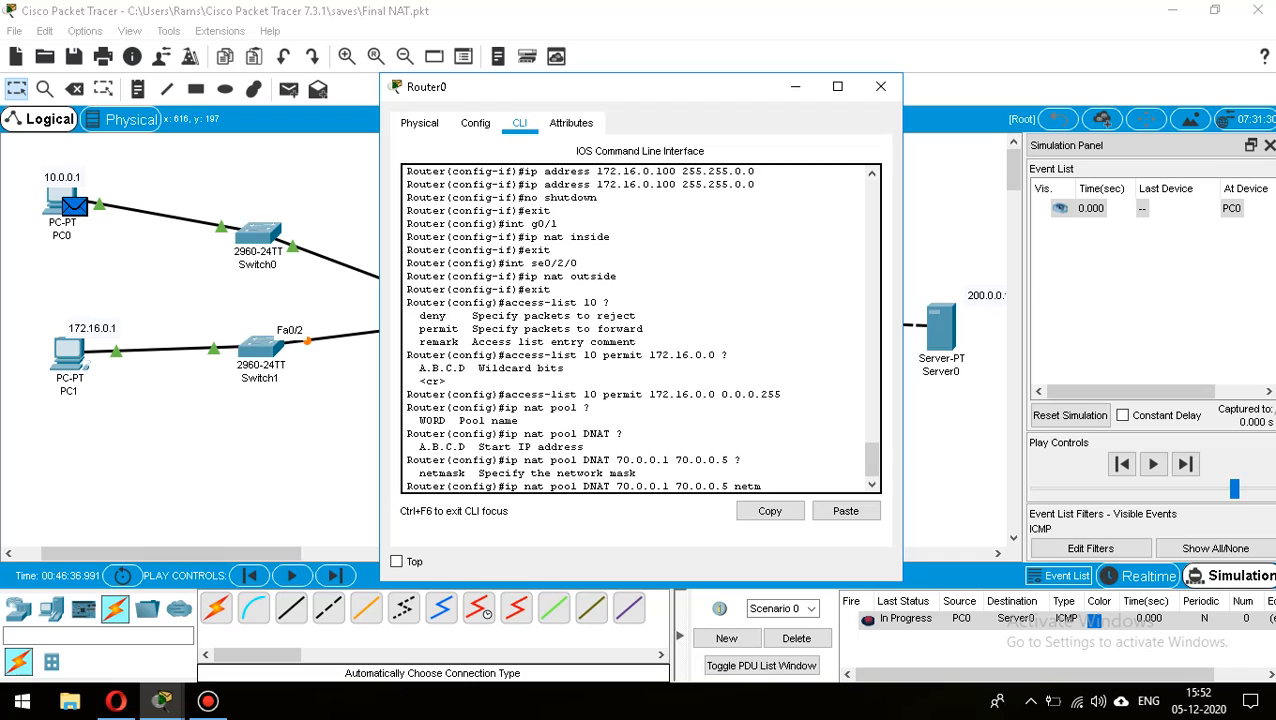
{"action": "key", "text": "Tab"}
{"action": "type", "text": "255.0.0.0"}
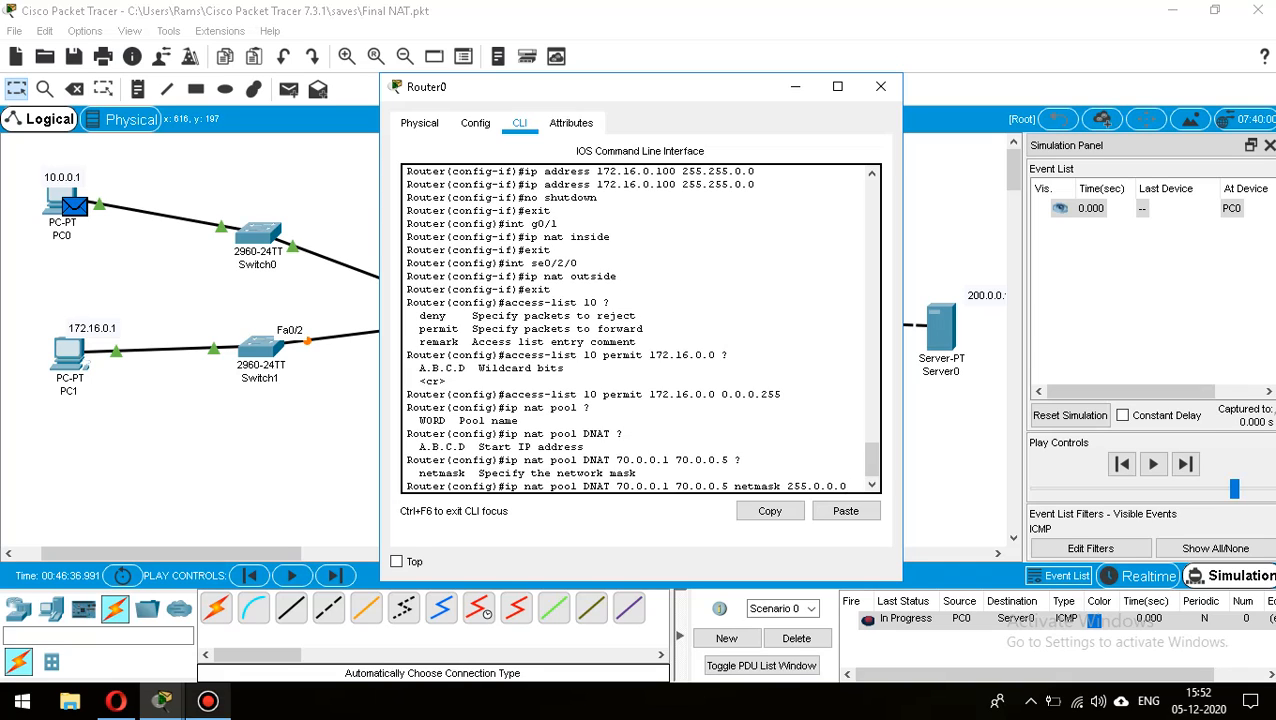
{"action": "left_click", "coordinate": [208, 701]}
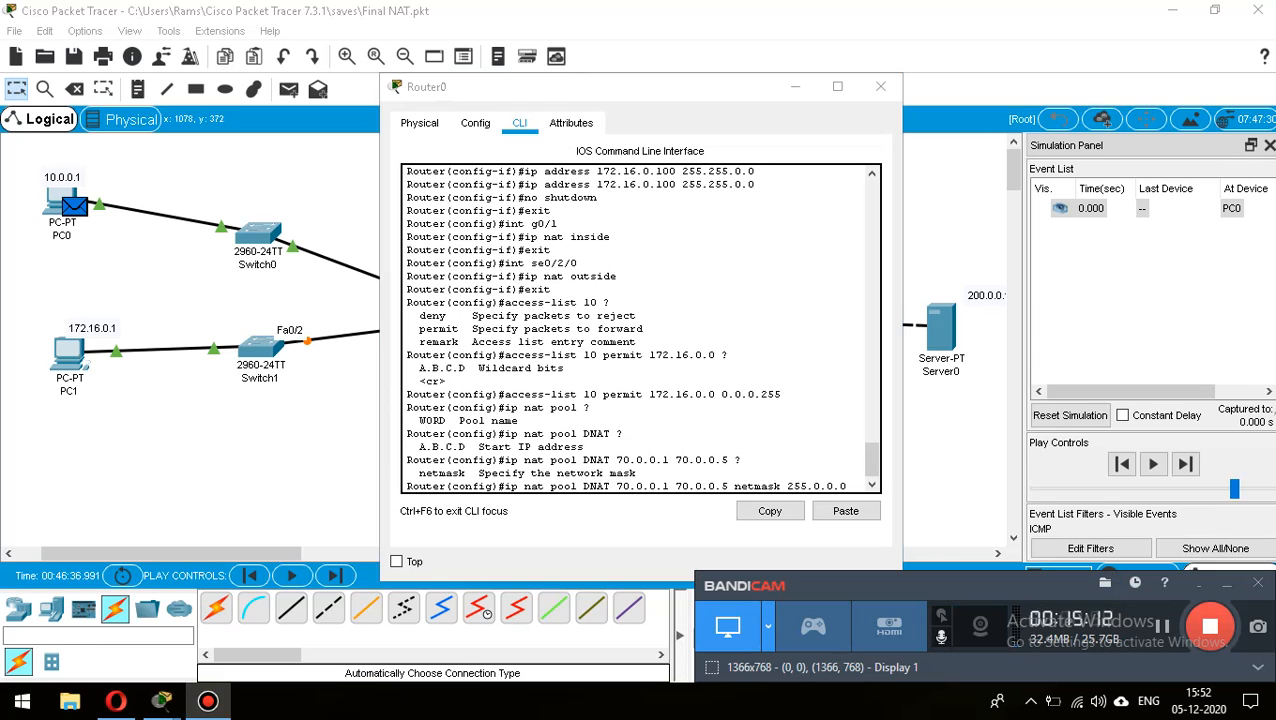
{"action": "left_click", "coordinate": [161, 701]}
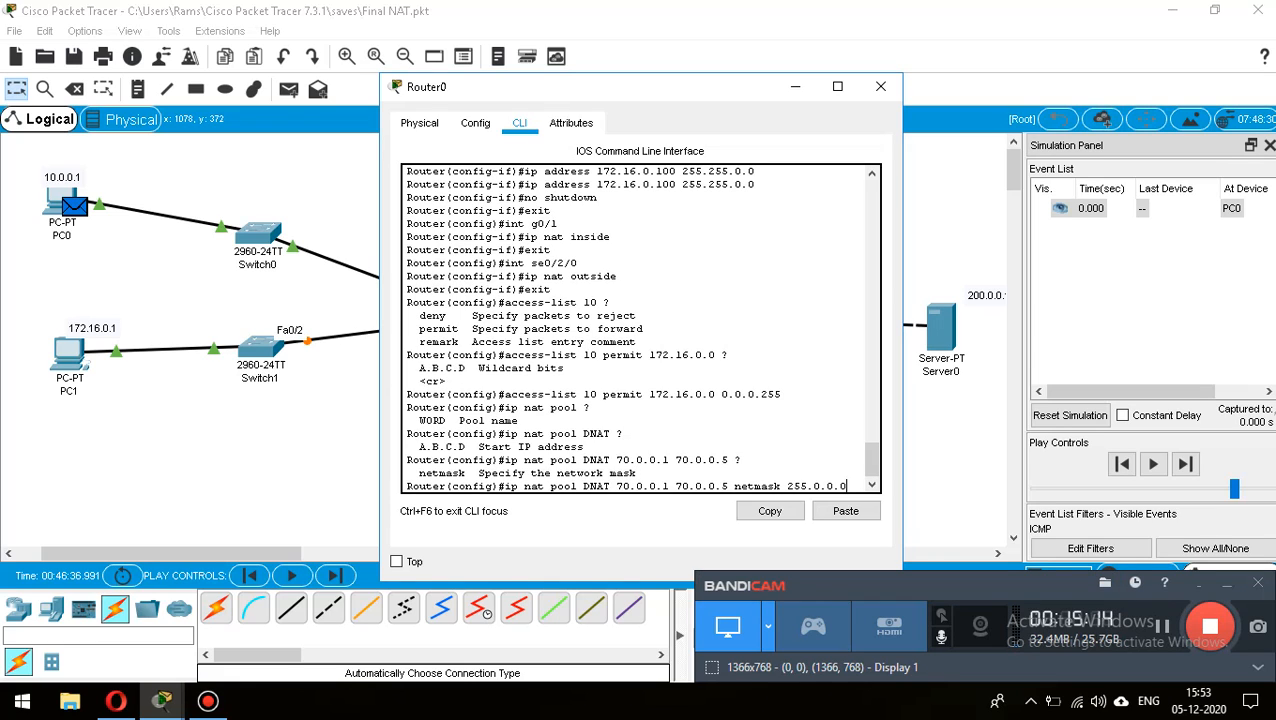
{"action": "key", "text": "Return"}
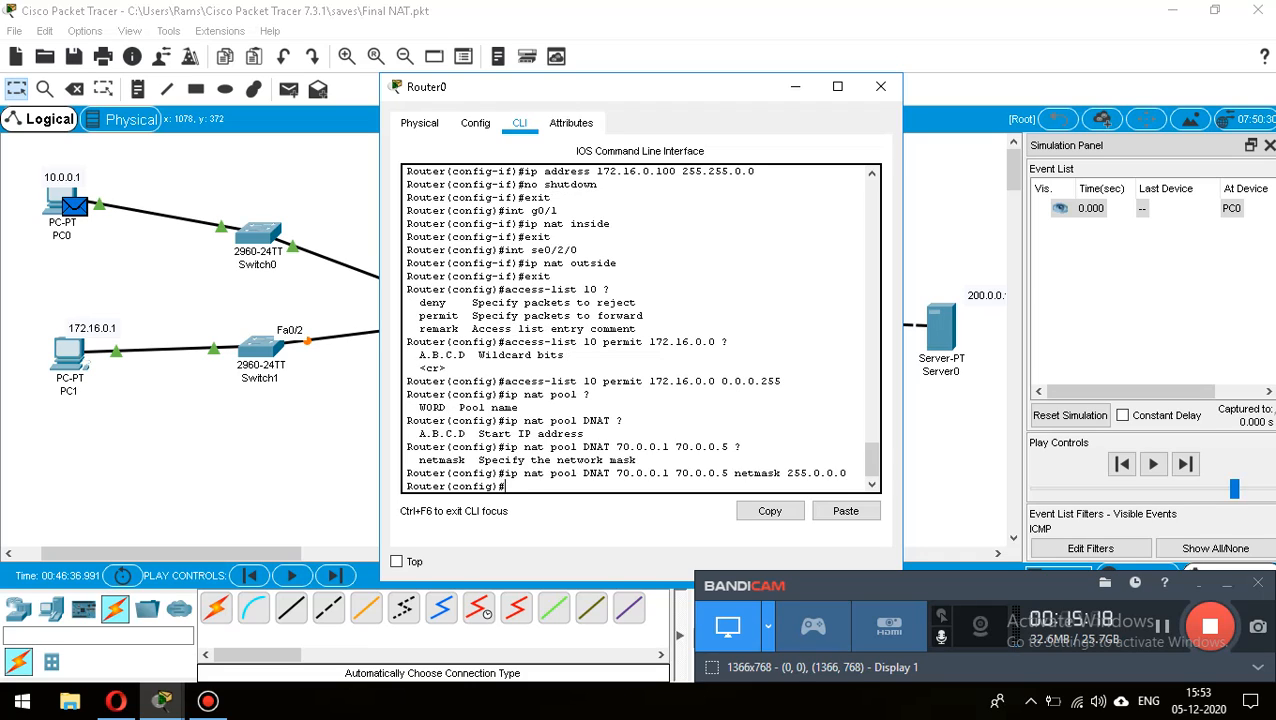
Bind access list 10 to the pool with ip nat inside source list 10 pool DNAT.
{"action": "type", "text": "ip naty"}
{"action": "key", "text": "BackSpace"}
{"action": "type", "text": "inside ?"}
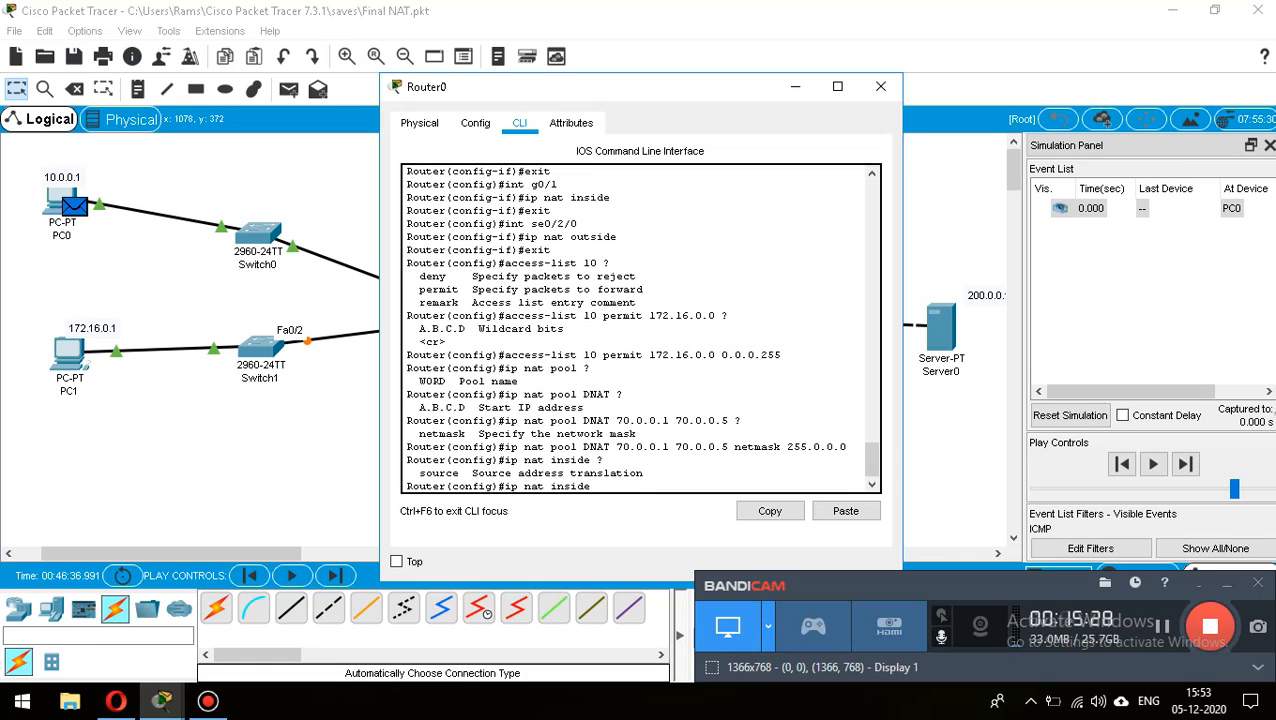
{"action": "type", "text": "source list 10 pool DNAT"}
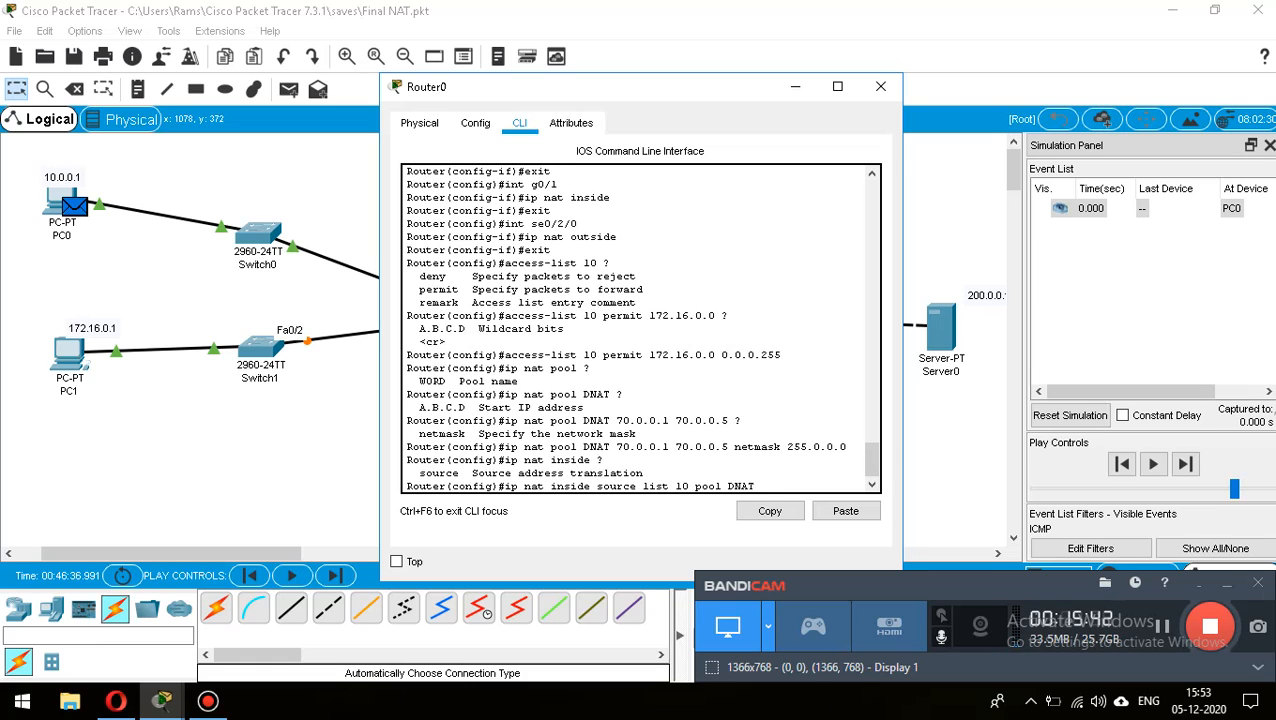
{"action": "key", "text": "Return"}
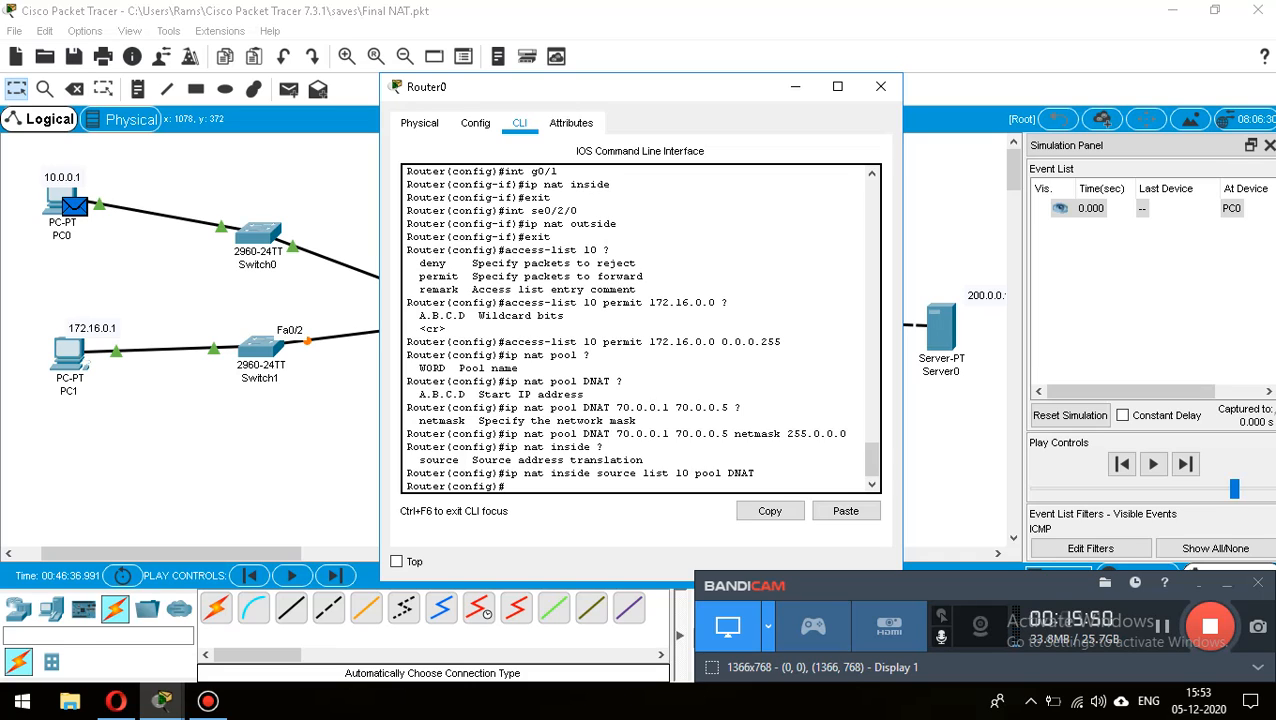
Leave global configuration mode on Router0, save its configuration with wr, and close the router window.
{"action": "type", "text": "exit"}
{"action": "key", "text": "Return"}
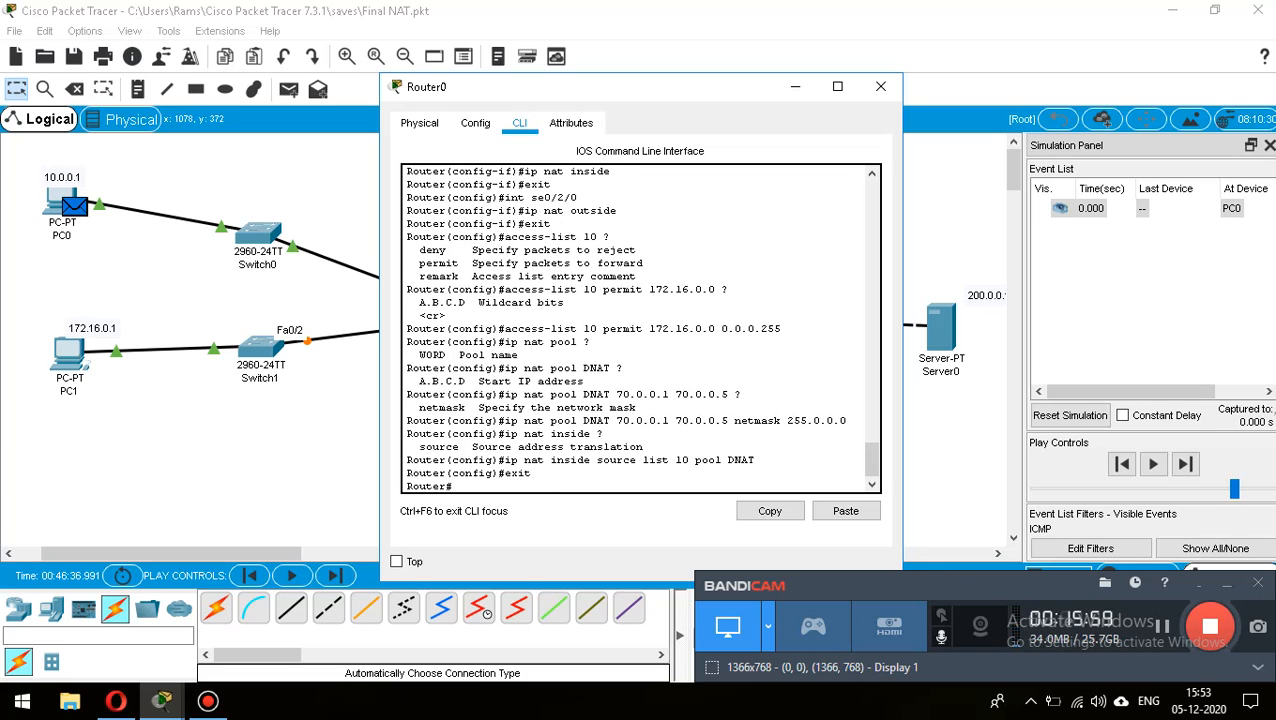
{"action": "type", "text": "q"}
{"action": "key", "text": "BackSpace"}
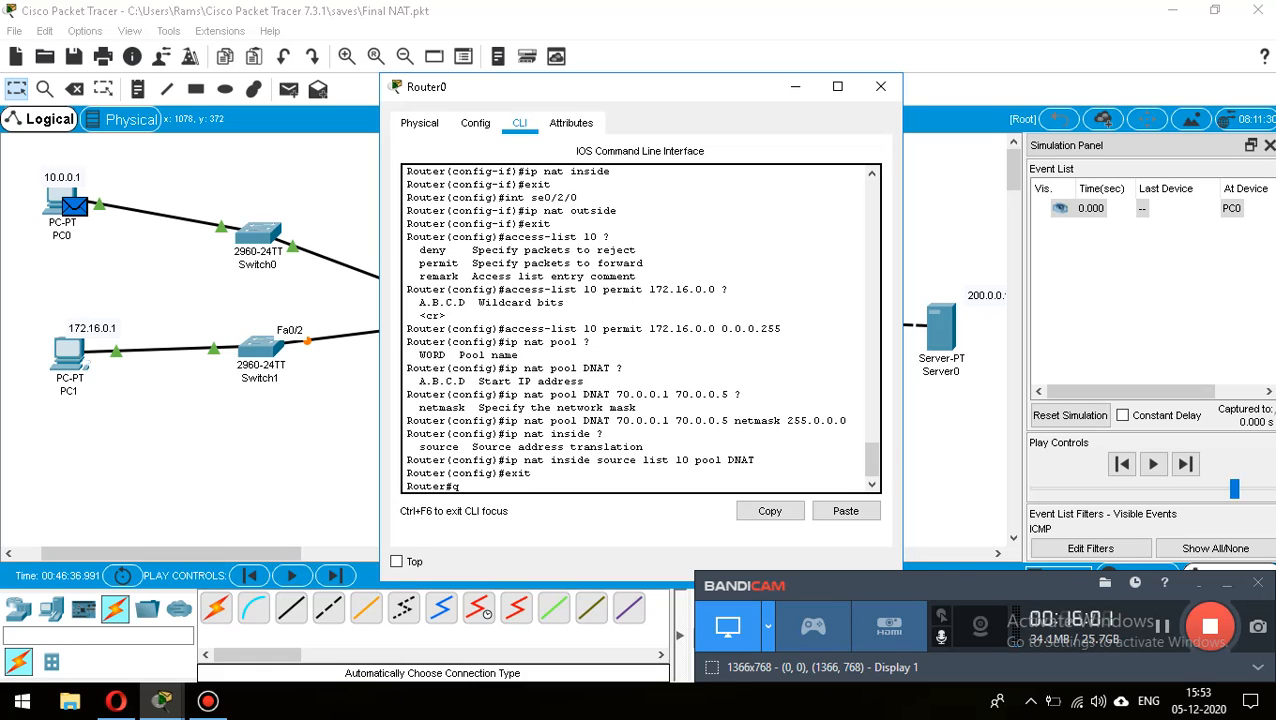
{"action": "type", "text": "wr"}
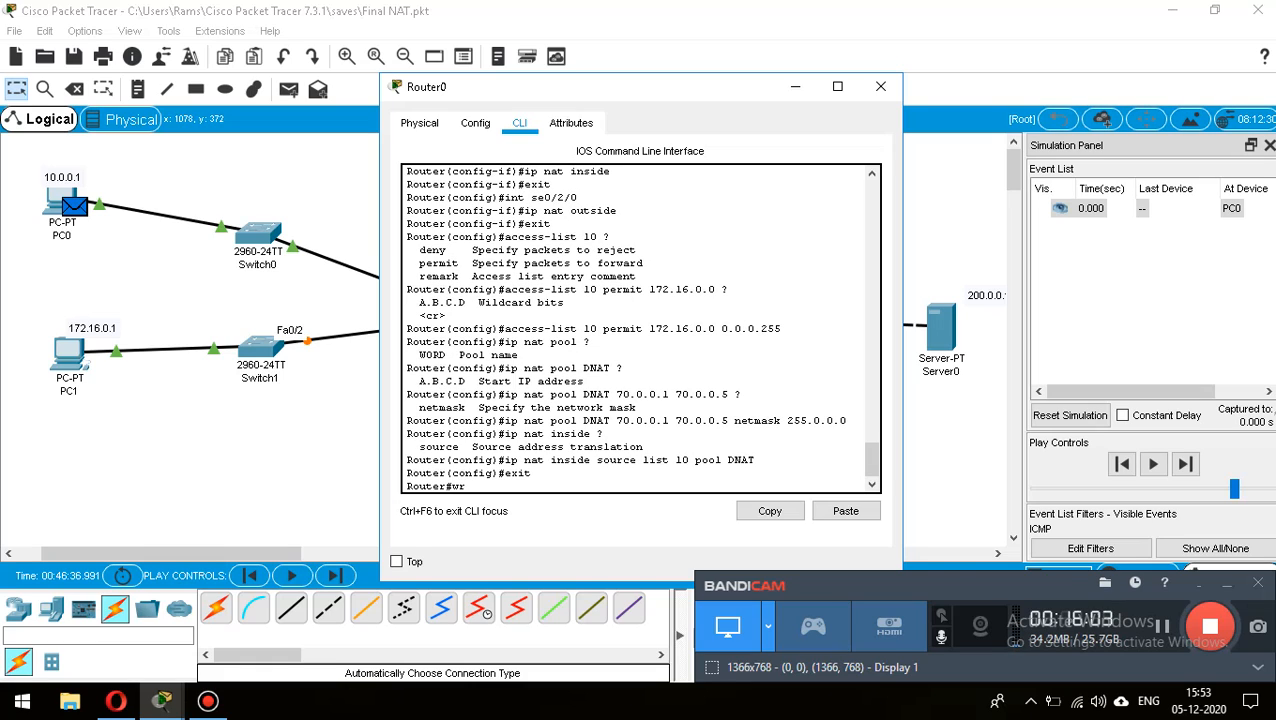
{"action": "key", "text": "Return"}
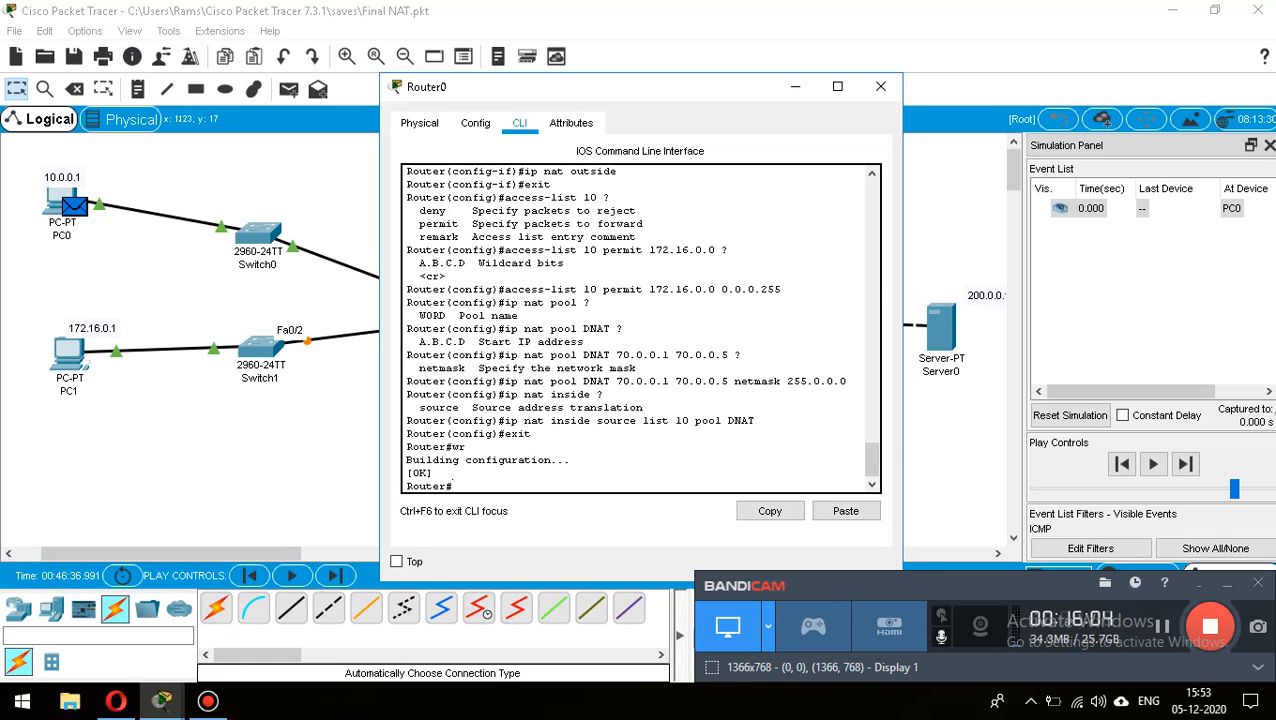
{"action": "left_click", "coordinate": [880, 86]}
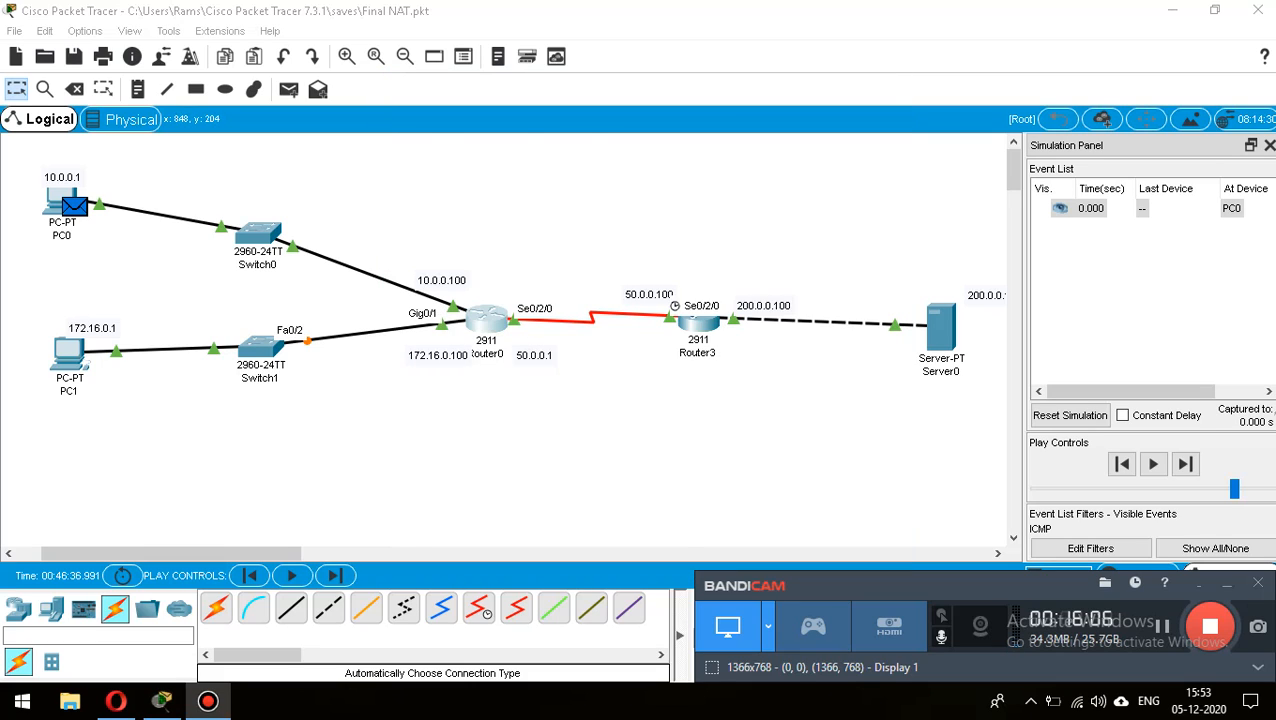
On Router3, add a static route to network 70.0.0.0 with mask 255.0.0.0 via next hop 50.0.0.1.
{"action": "left_click", "coordinate": [697, 322]}
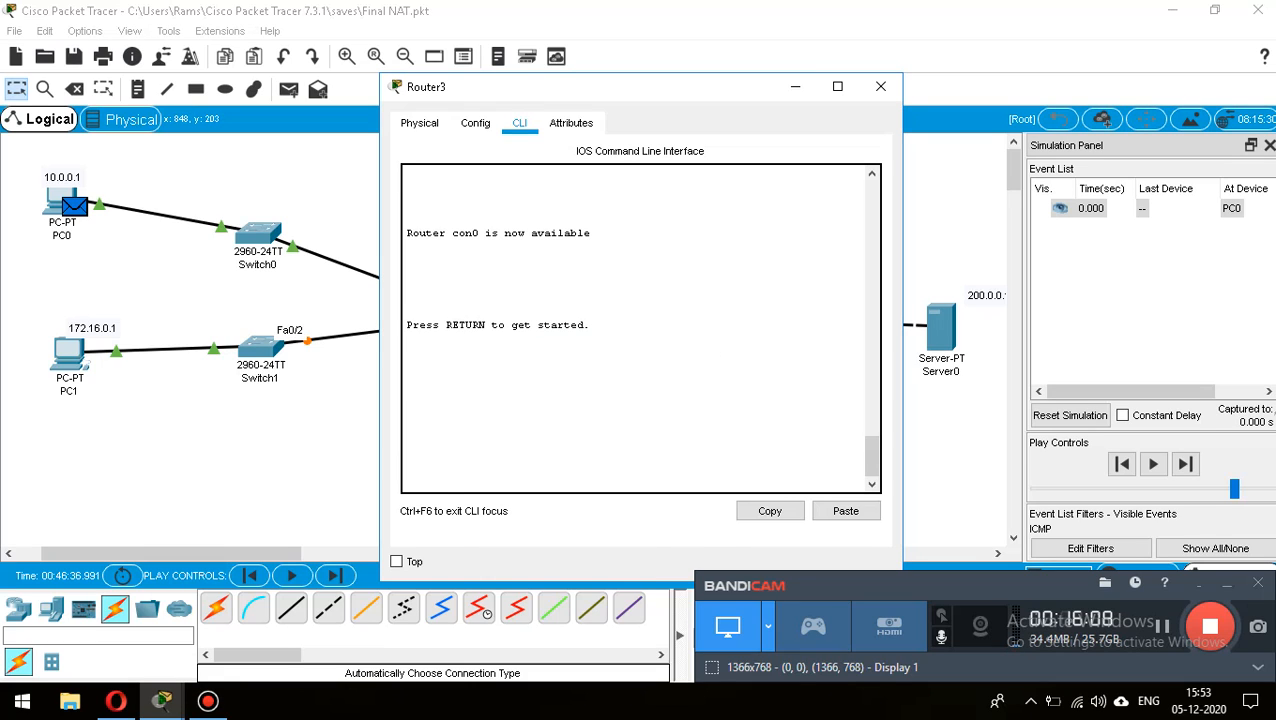
{"action": "key", "text": "Return"}
{"action": "type", "text": "en"}
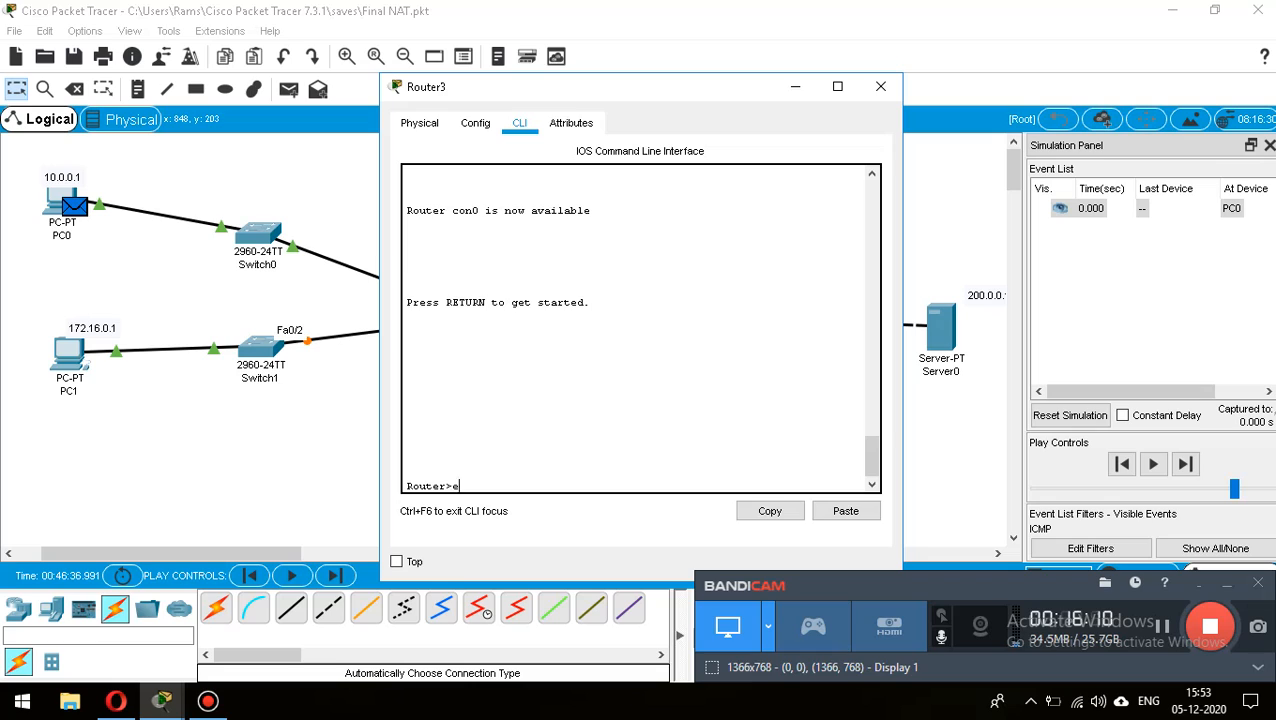
{"action": "key", "text": "Return"}
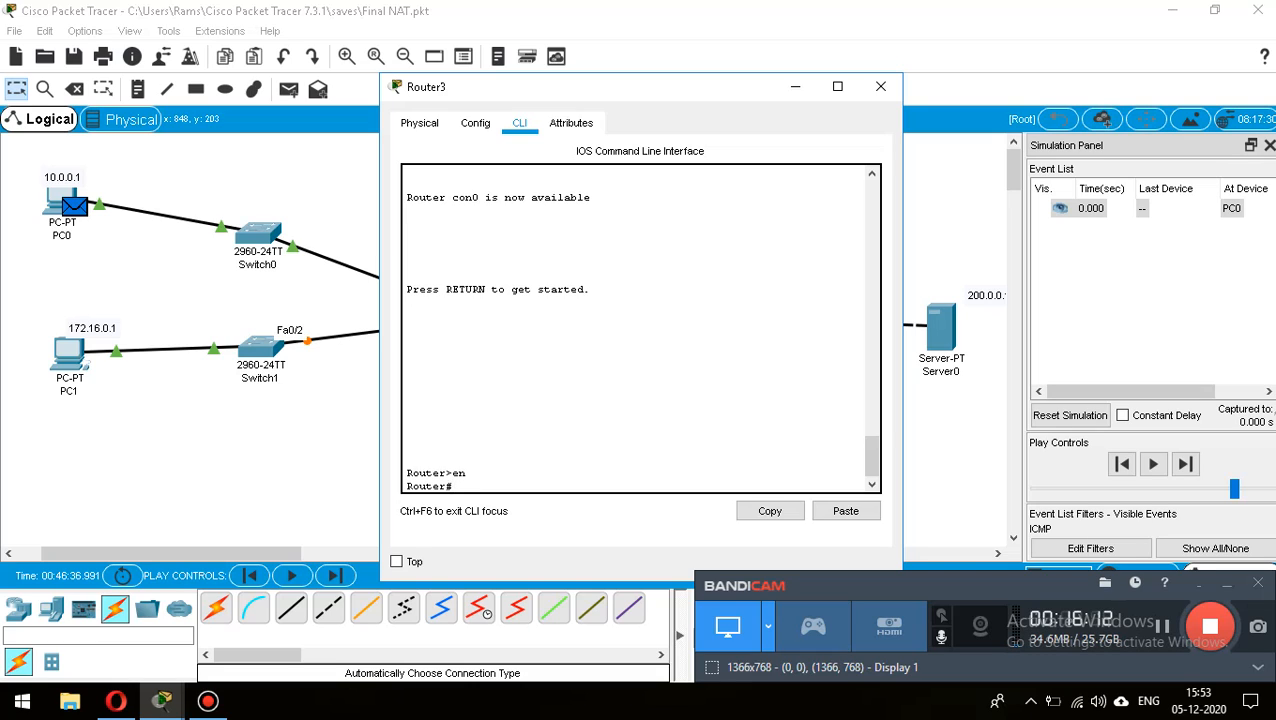
{"action": "type", "text": "conf t"}
{"action": "key", "text": "Return"}
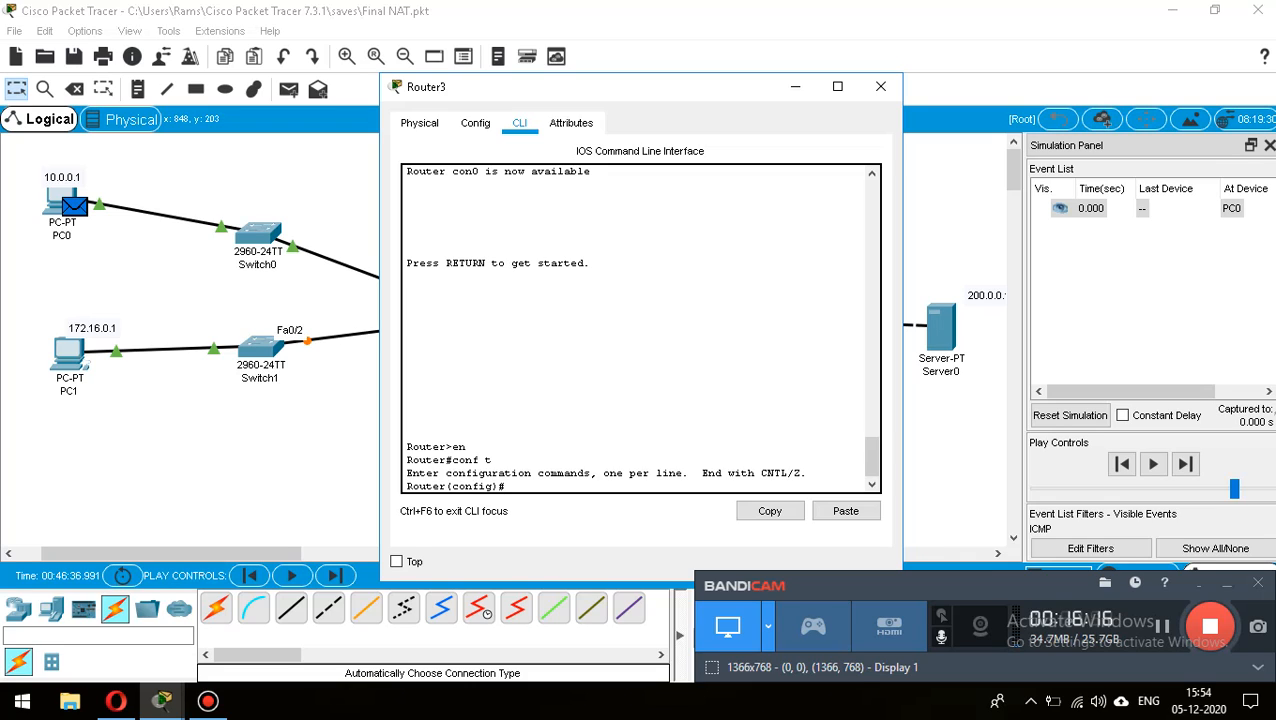
{"action": "type", "text": "ip rou"}
{"action": "type", "text": "te "}
{"action": "type", "text": "7-"}
{"action": "type", "text": ".0.0."}
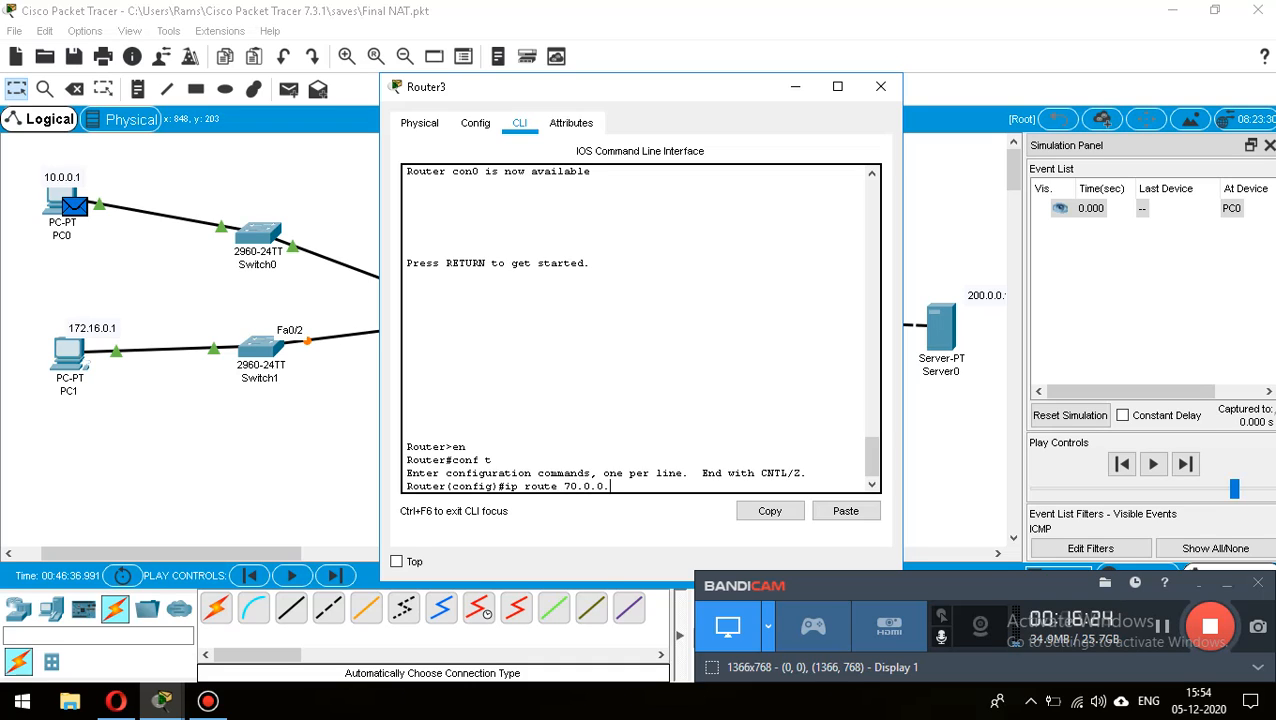
{"action": "type", "text": "0 255.0.0.0 50.0.0.1"}
{"action": "key", "text": "Return"}
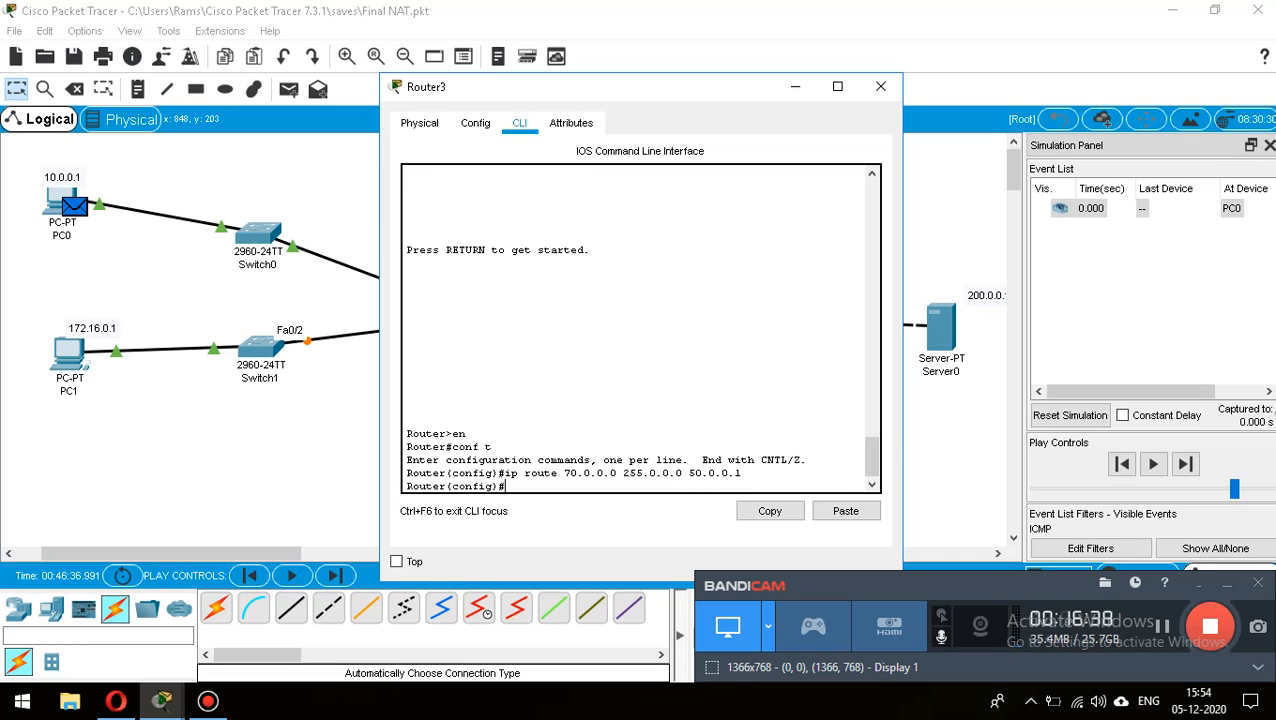
Exit Router3's global configuration mode, save the configuration with wr, and close its window.
{"action": "type", "text": "exit"}
{"action": "key", "text": "Return"}
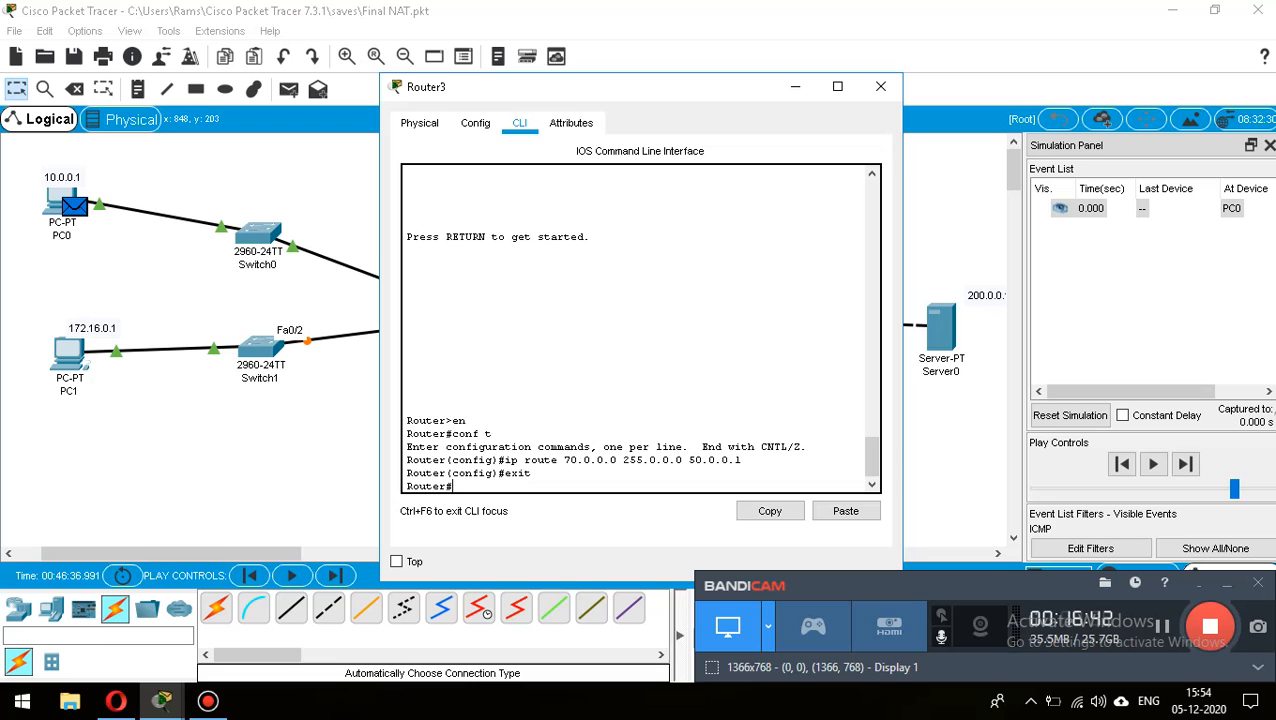
{"action": "type", "text": "wr"}
{"action": "key", "text": "Return"}
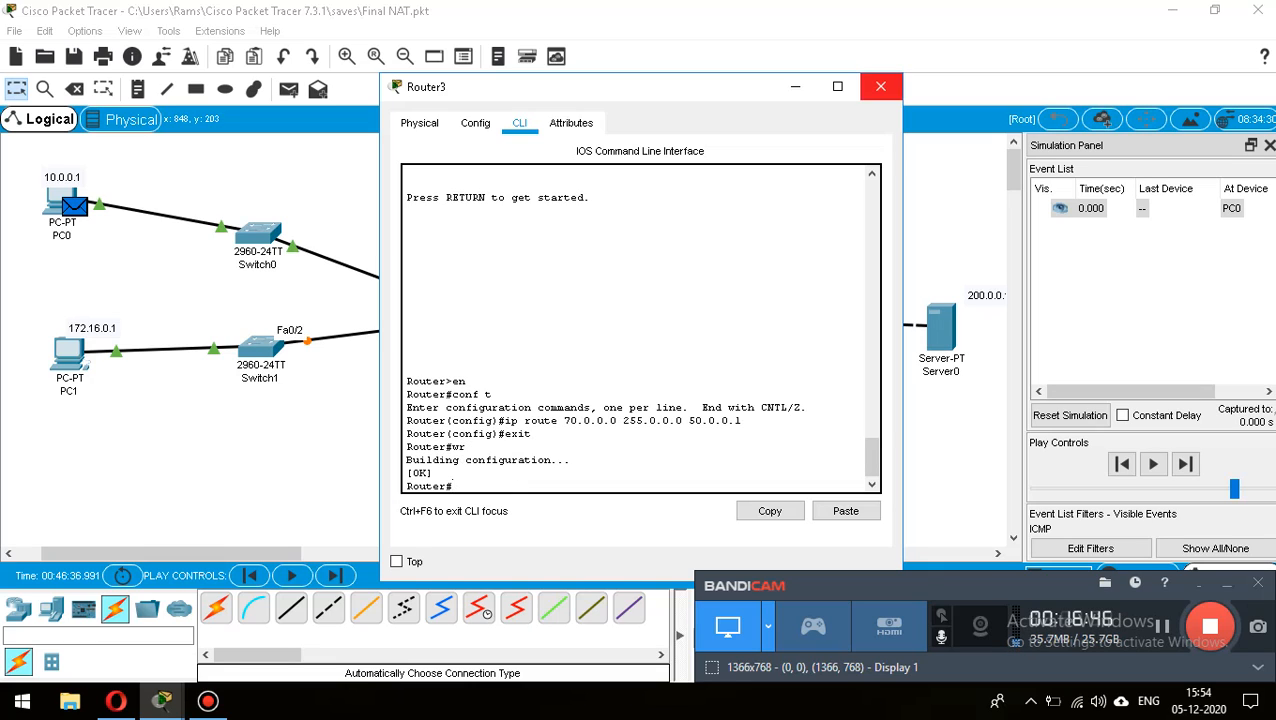
{"action": "left_click", "coordinate": [880, 86]}
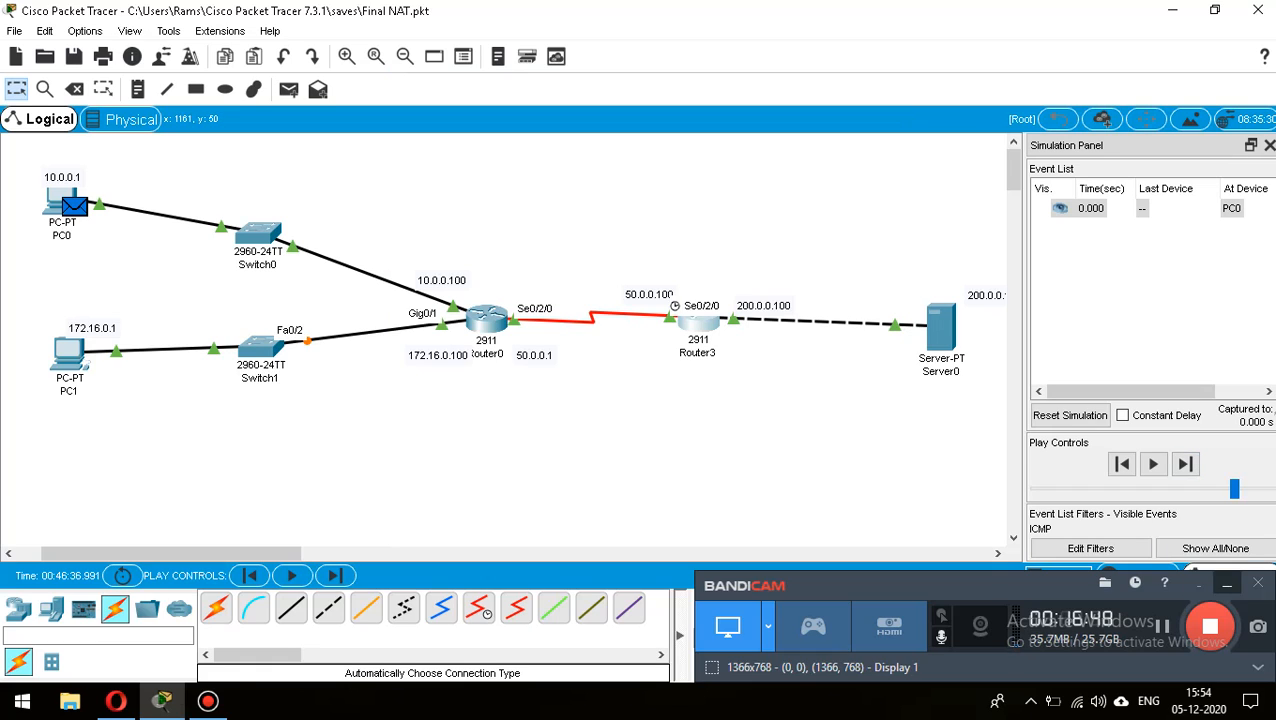
Add a simple PDU from PC1 to Server0 and play the simulation.
{"action": "left_click", "coordinate": [1227, 583]}
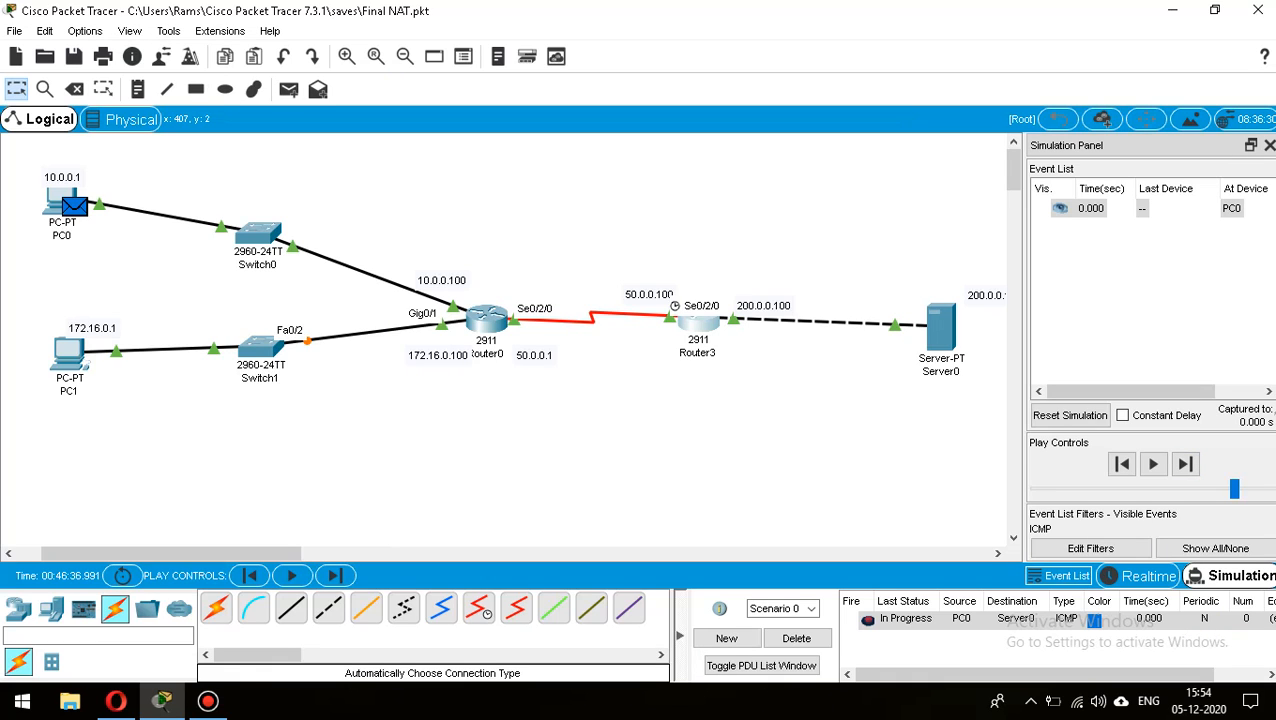
{"action": "left_click", "coordinate": [288, 89]}
{"action": "left_click", "coordinate": [79, 359]}
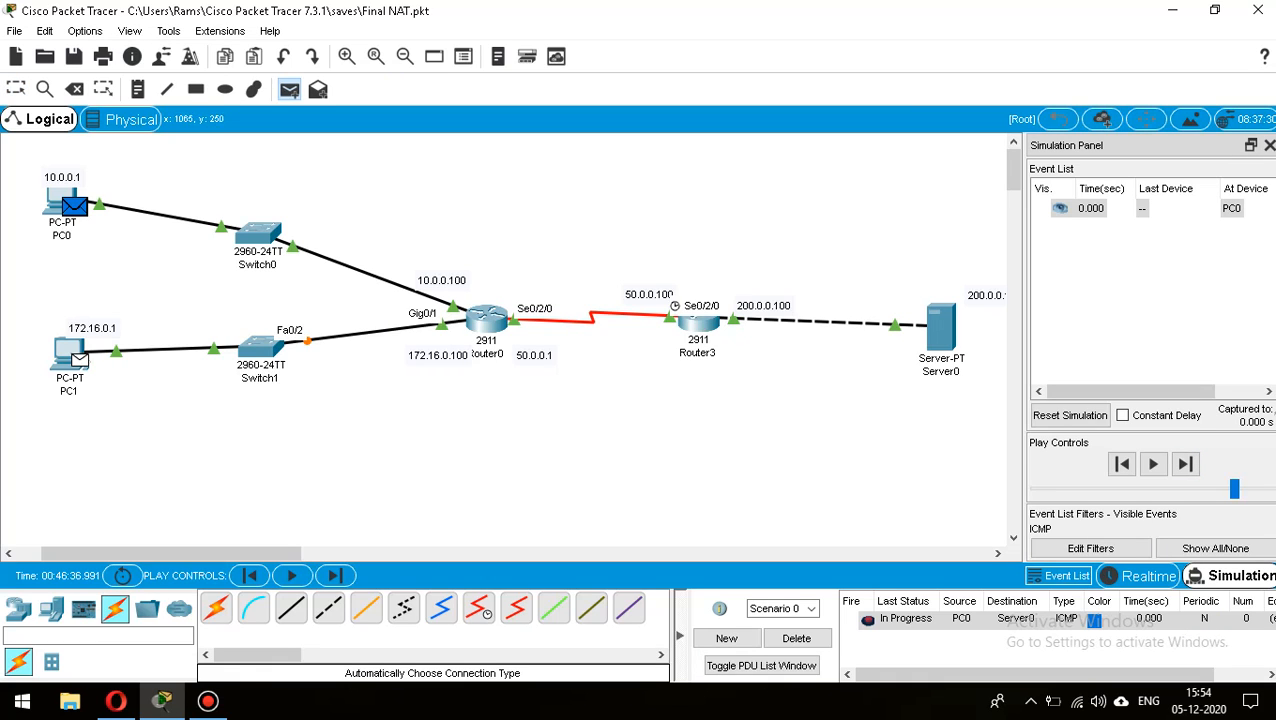
{"action": "left_click", "coordinate": [940, 325]}
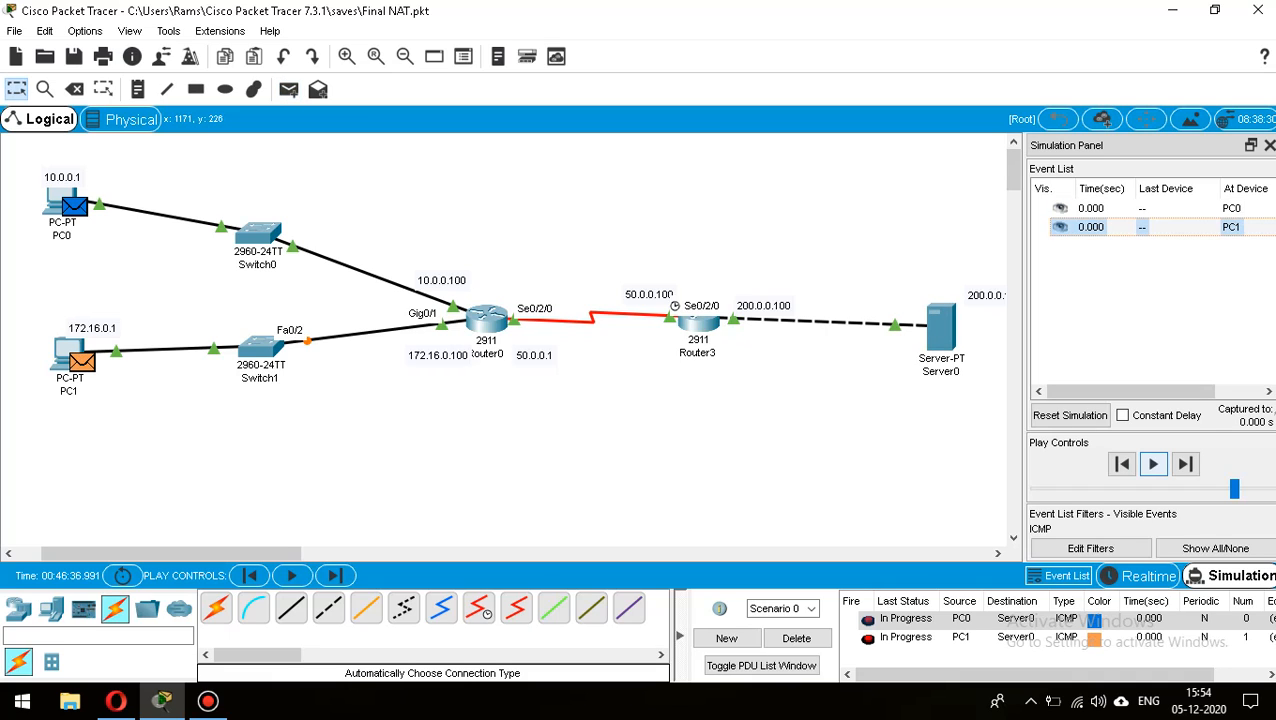
{"action": "left_click", "coordinate": [1153, 464]}
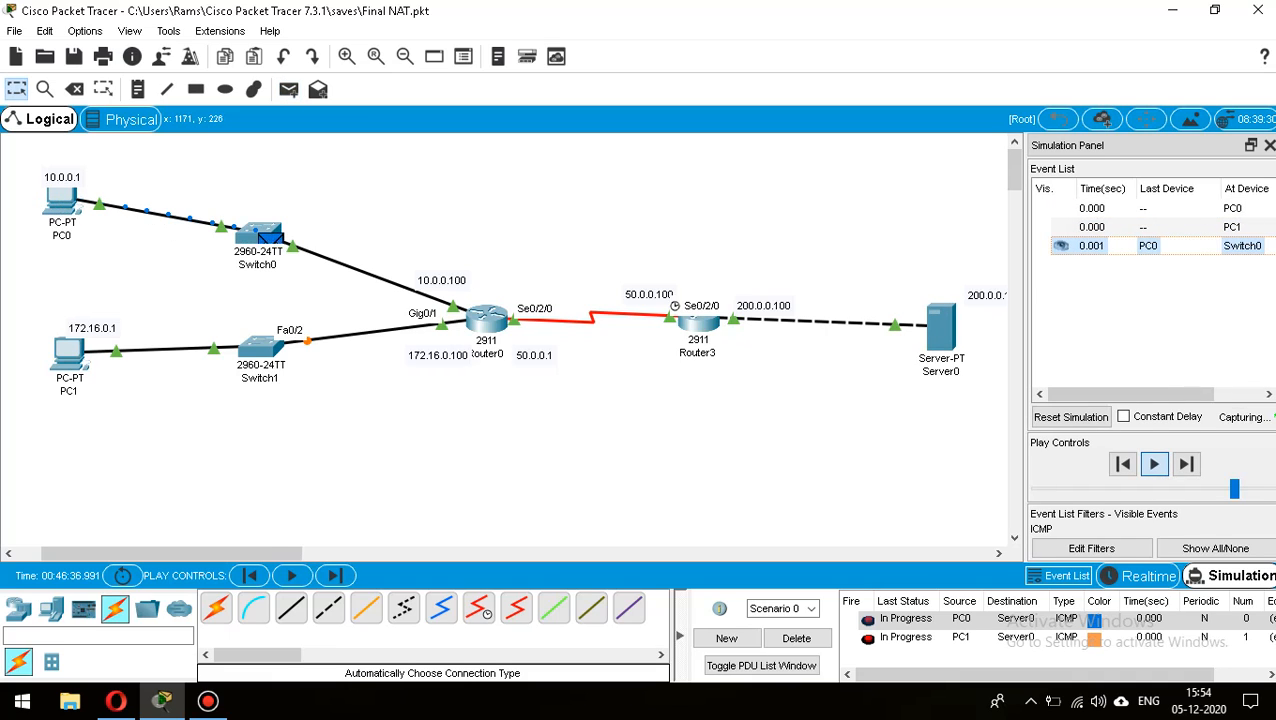
Delete the current scenario's PDUs and run the simulation with only a simple PDU from PC1 to Server0.
{"action": "left_click", "coordinate": [796, 638]}
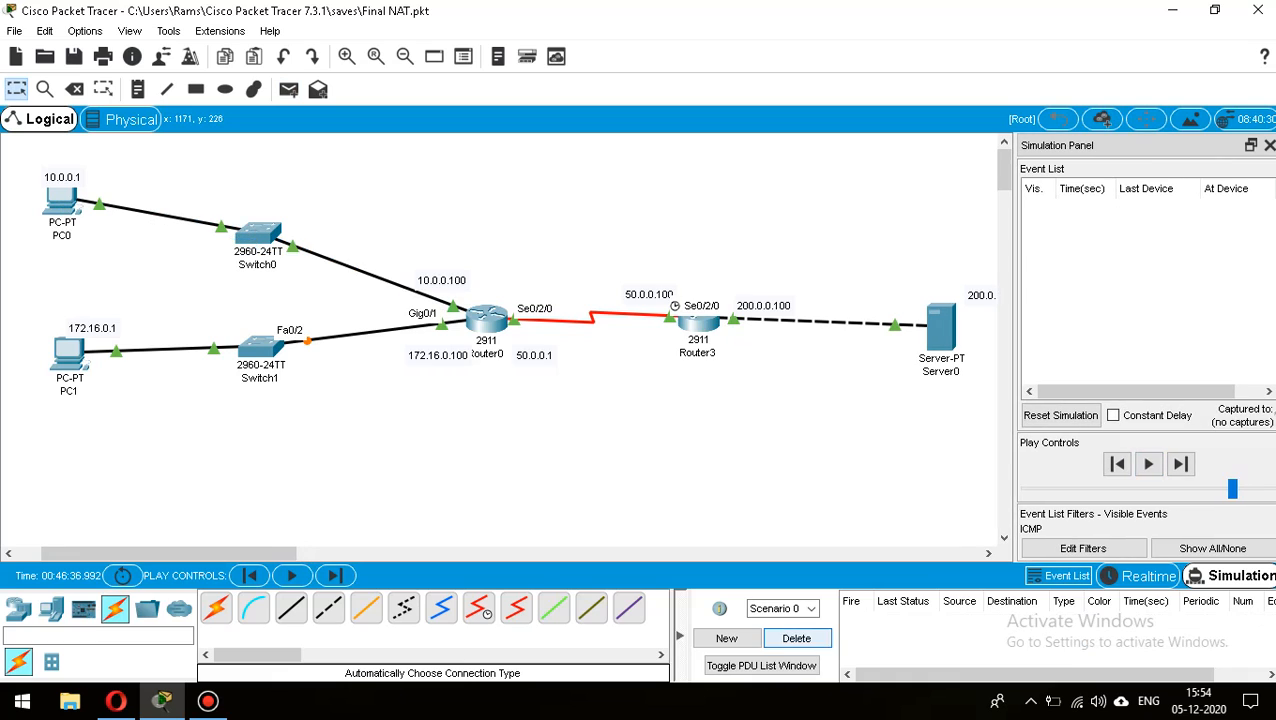
{"action": "left_click", "coordinate": [288, 89]}
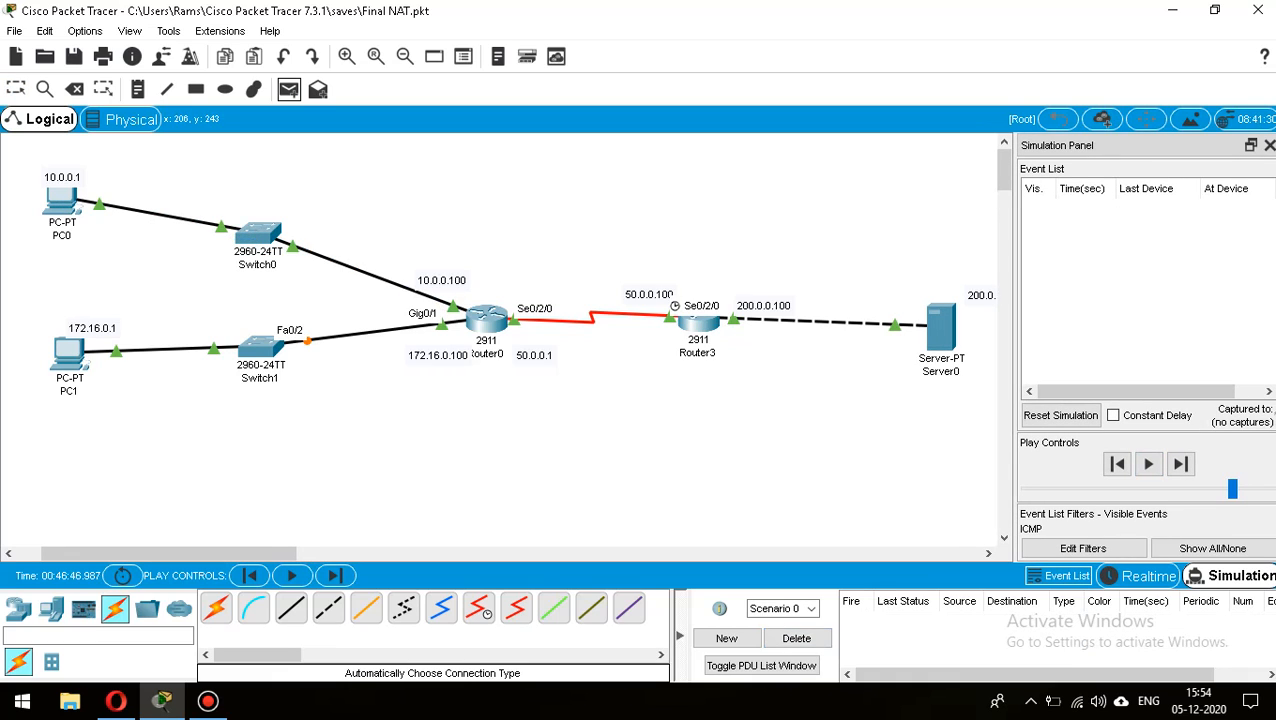
{"action": "left_click", "coordinate": [940, 328]}
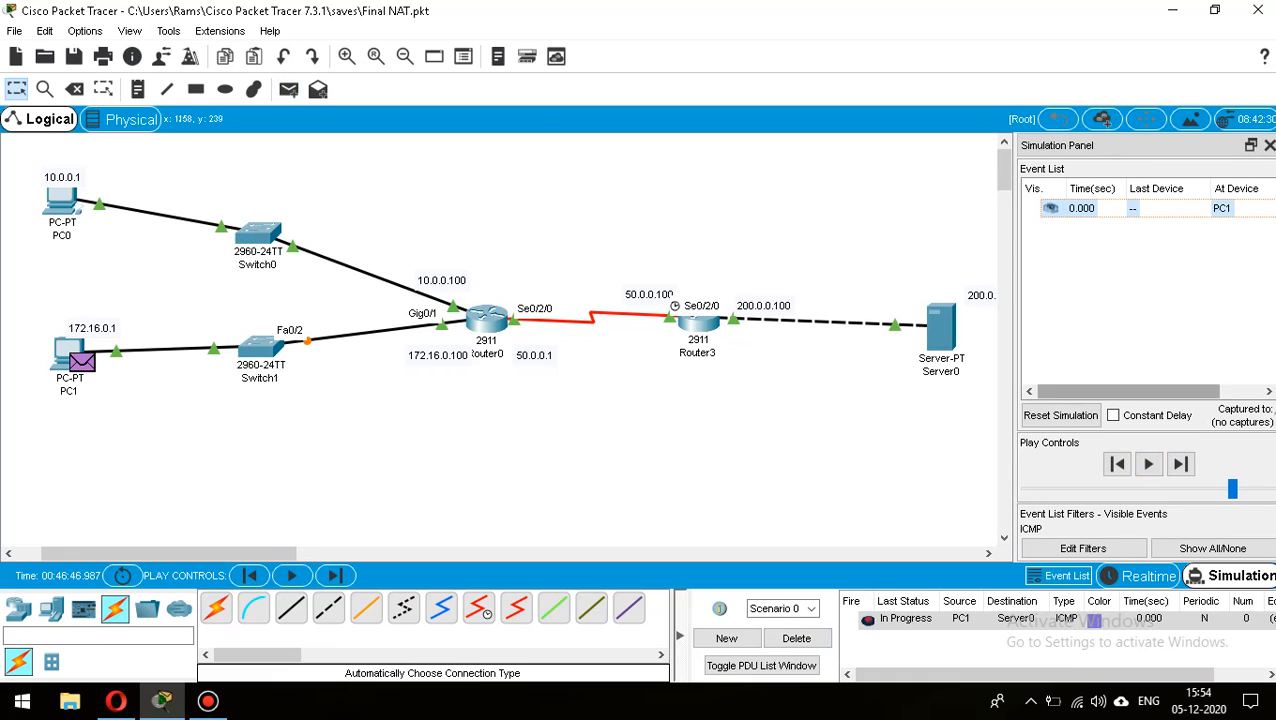
{"action": "left_click", "coordinate": [1148, 464]}
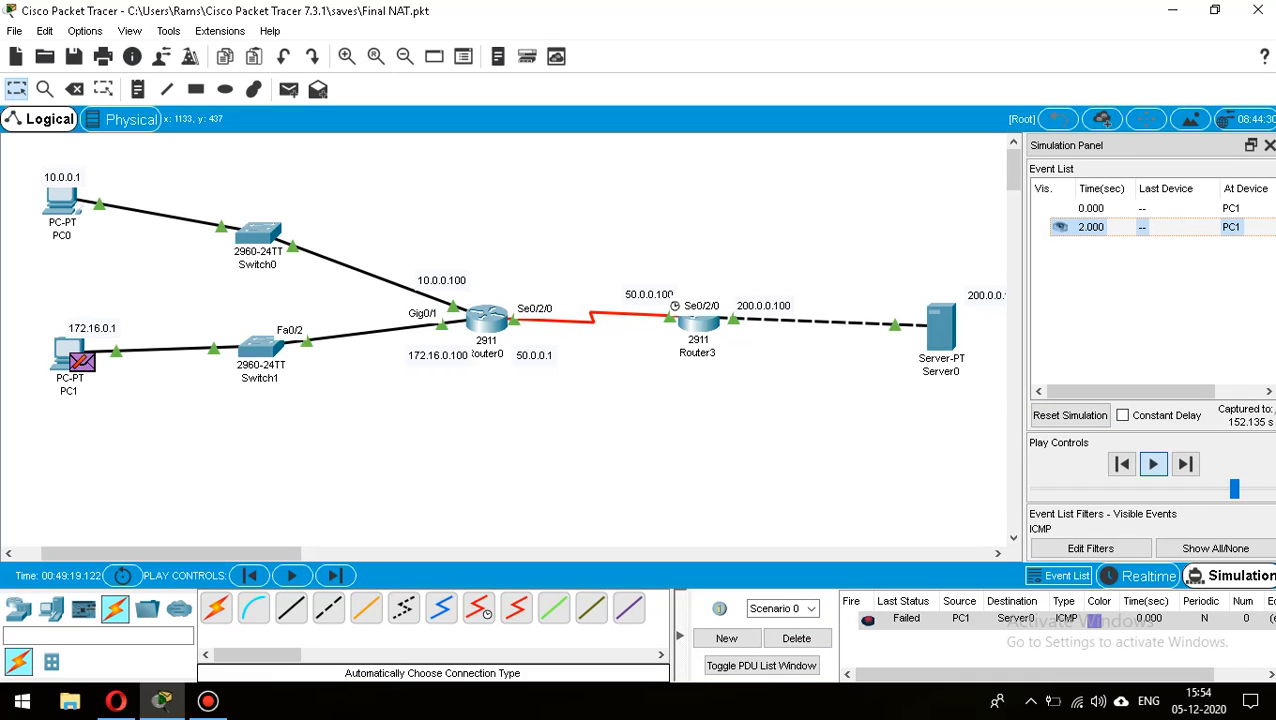
Clear the scenario again, create a fresh simple PDU from PC1 to Server0, and play the simulation.
{"action": "left_click", "coordinate": [796, 638]}
{"action": "left_click", "coordinate": [289, 89]}
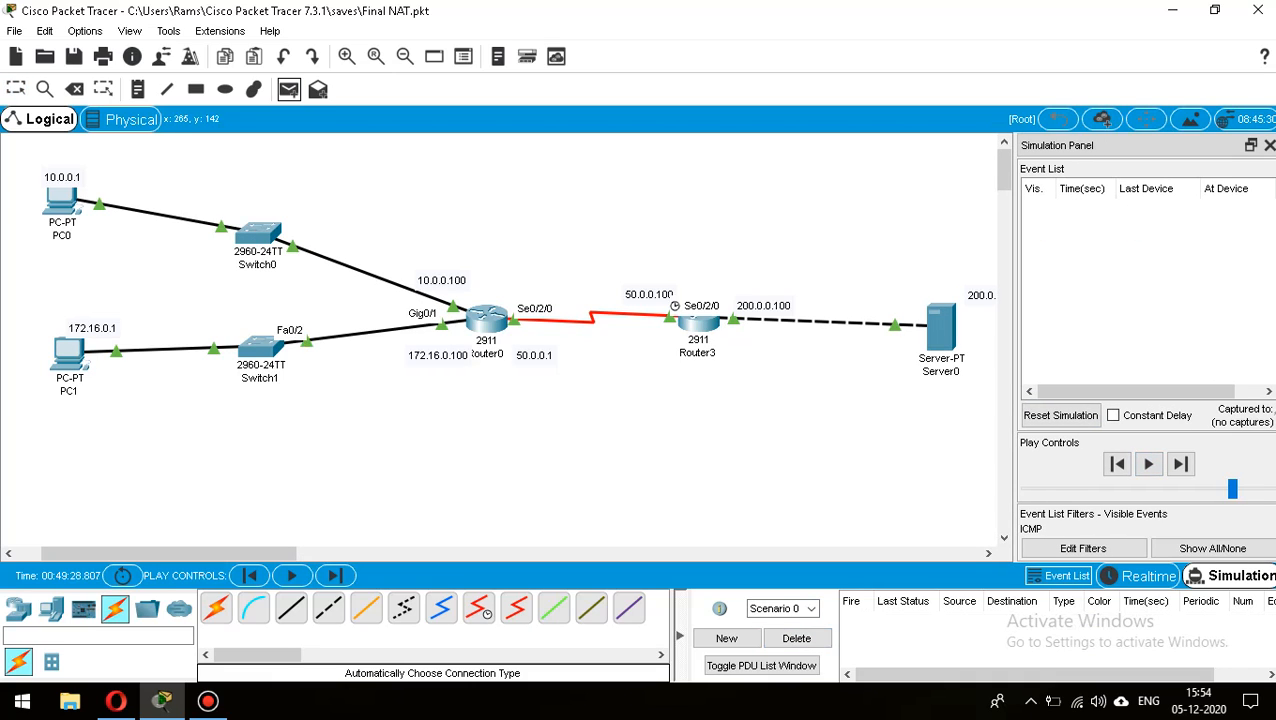
{"action": "left_click", "coordinate": [78, 360]}
{"action": "left_click", "coordinate": [940, 325]}
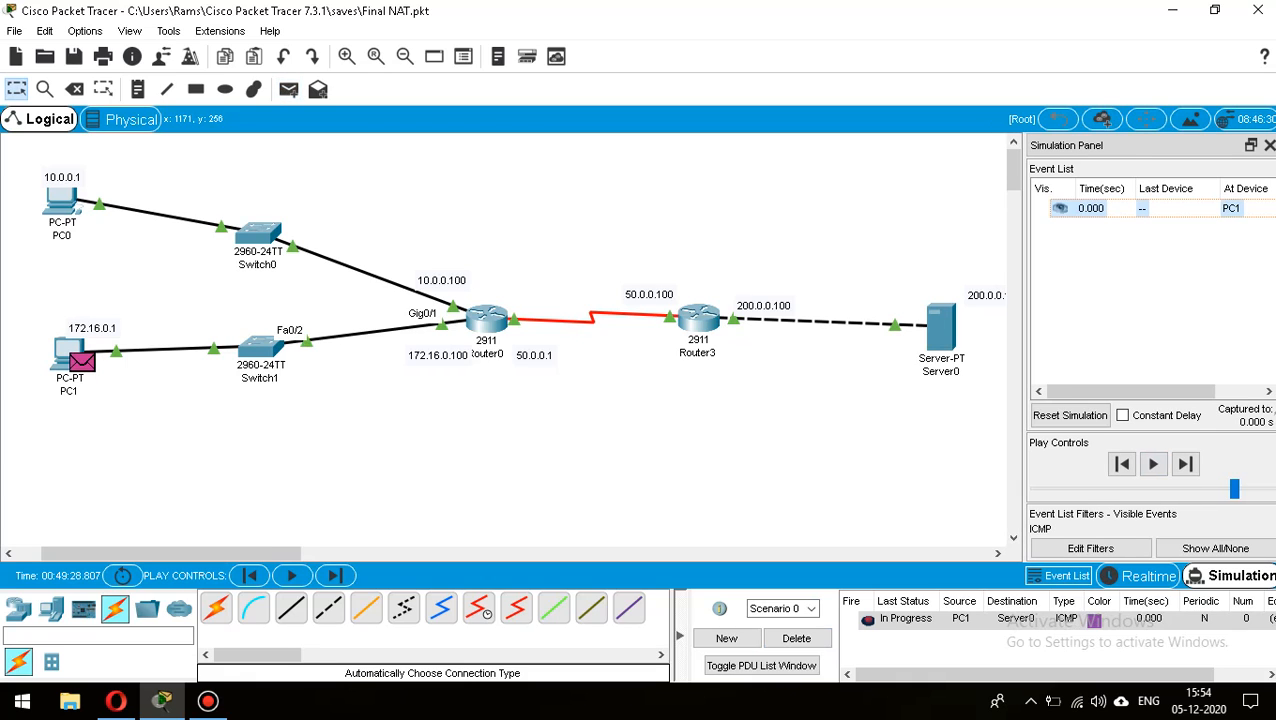
{"action": "left_click", "coordinate": [1154, 463]}
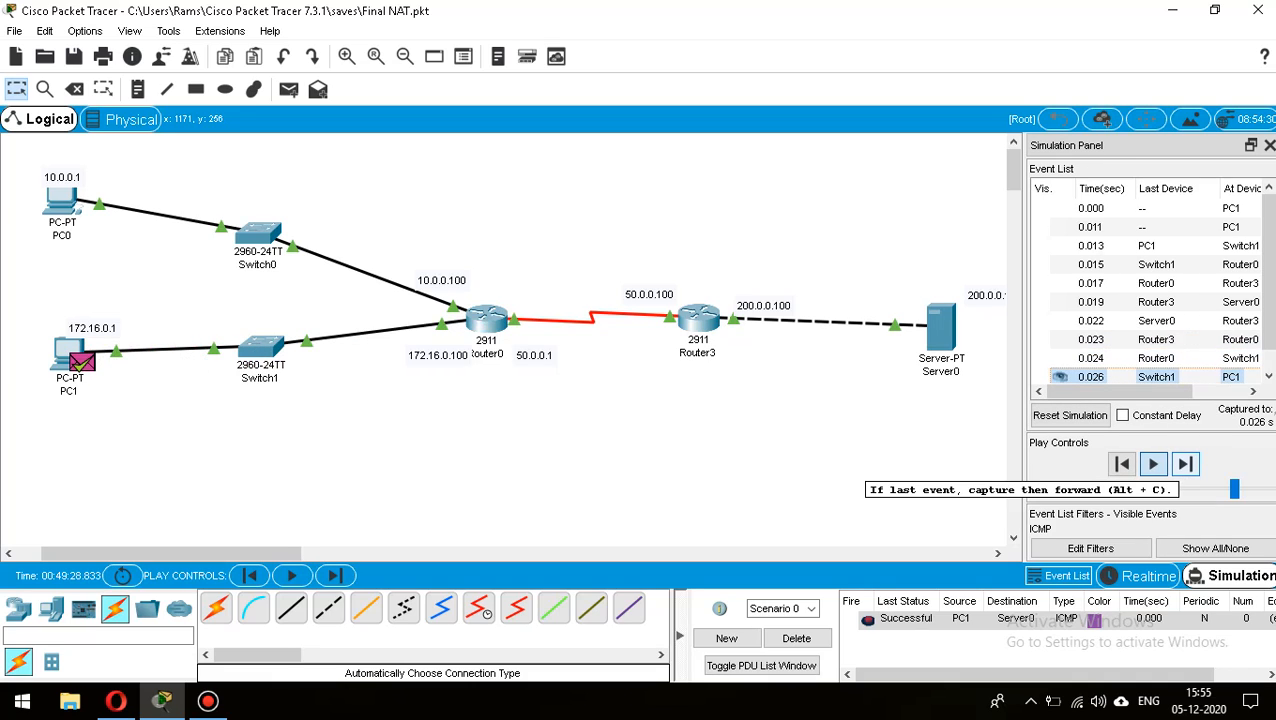
Continue capturing simulation events past the last one, and clear the event list once the buffer is full.
{"action": "left_click", "coordinate": [1185, 464]}
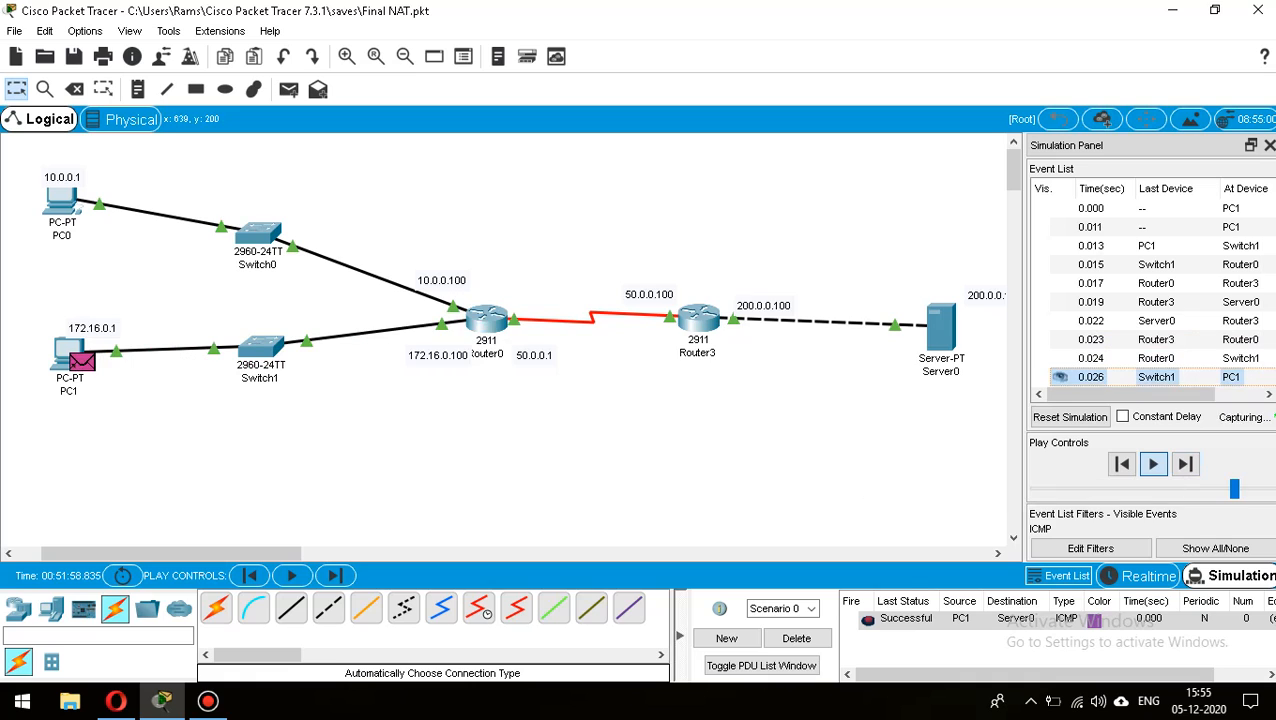
{"action": "left_click", "coordinate": [487, 320]}
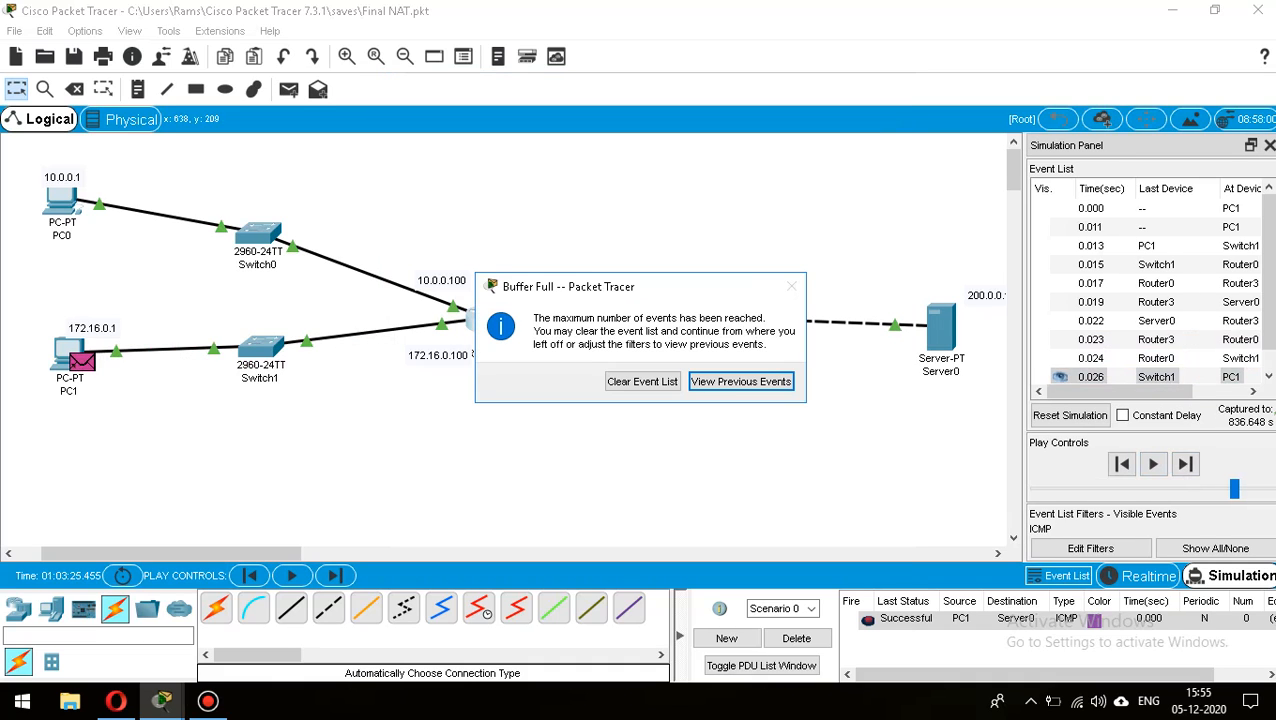
{"action": "left_click", "coordinate": [642, 381]}
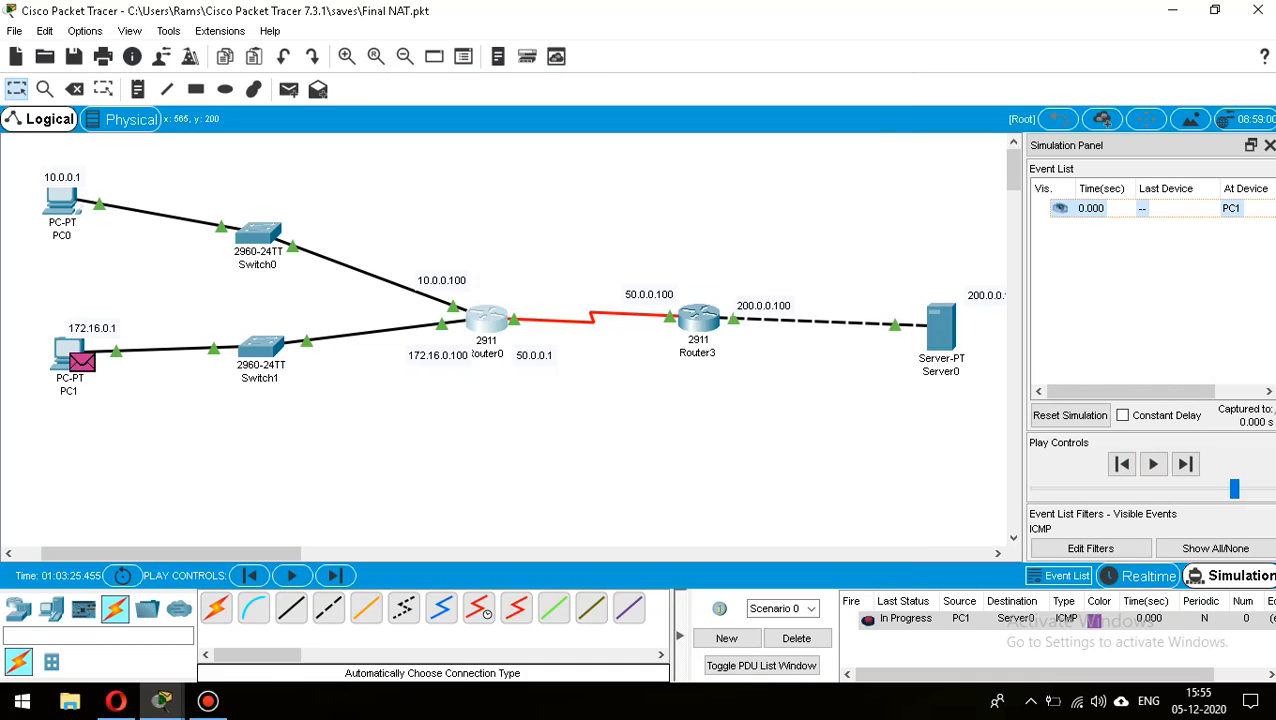
Open Router0's command line, enter privileged mode, and display the NAT table with show ip nat translation.
{"action": "left_click", "coordinate": [487, 320]}
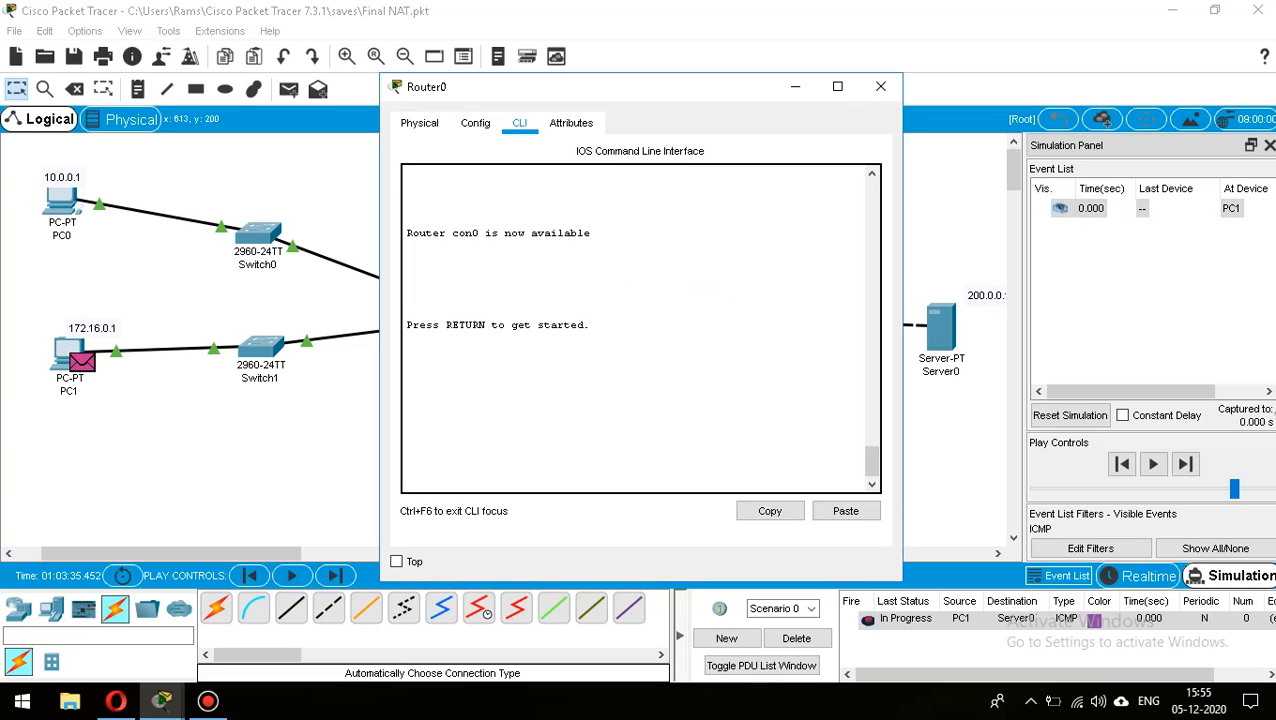
{"action": "key", "text": "Return"}
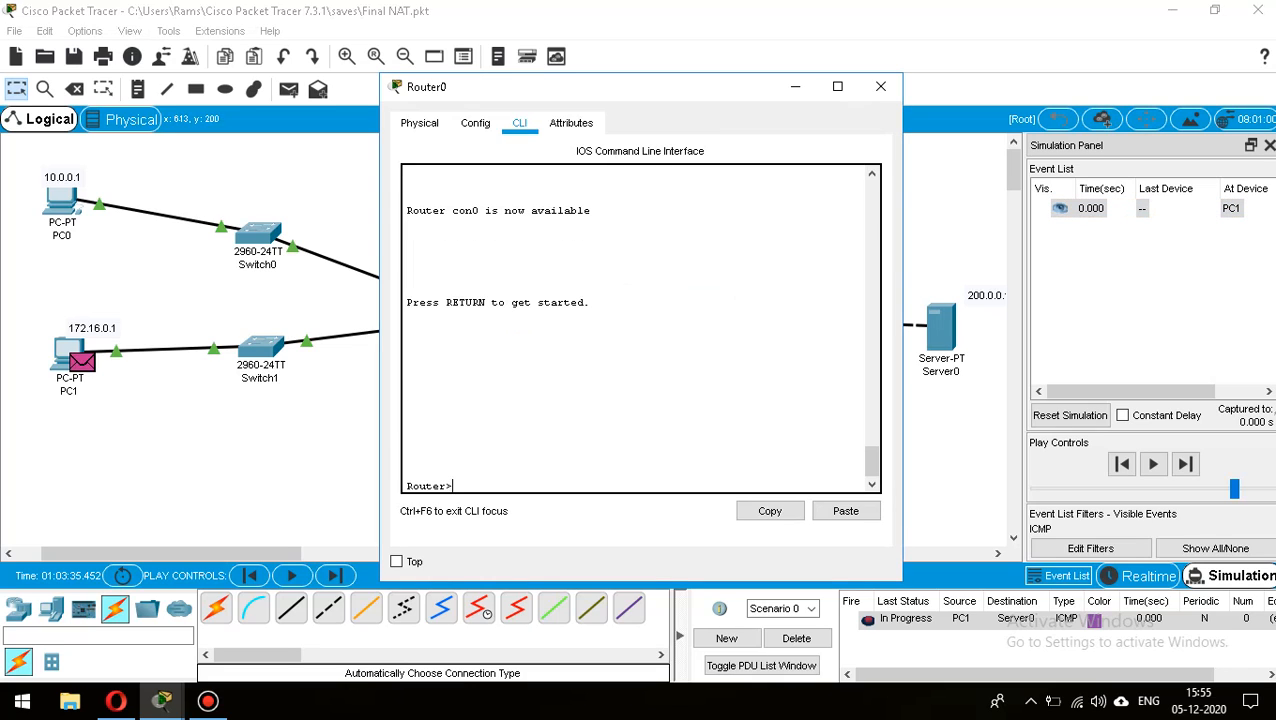
{"action": "key", "text": "Return"}
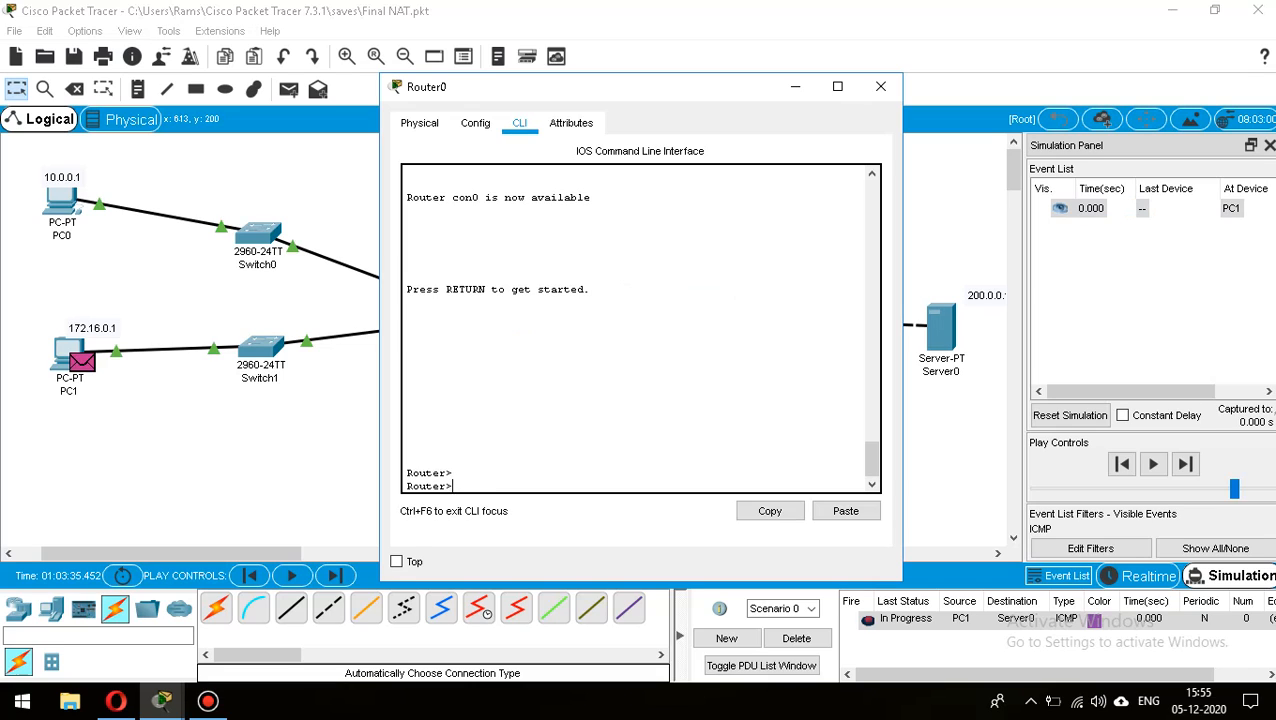
{"action": "type", "text": "en"}
{"action": "key", "text": "Return"}
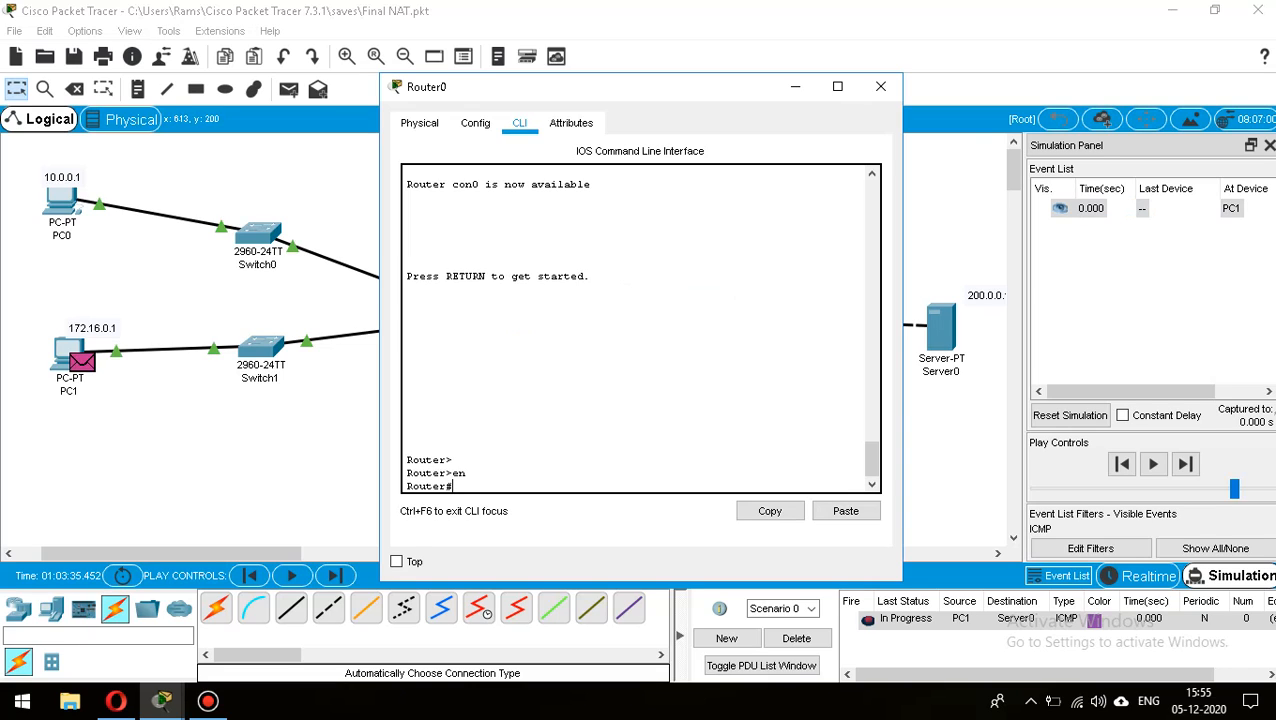
{"action": "type", "text": "show ip n"}
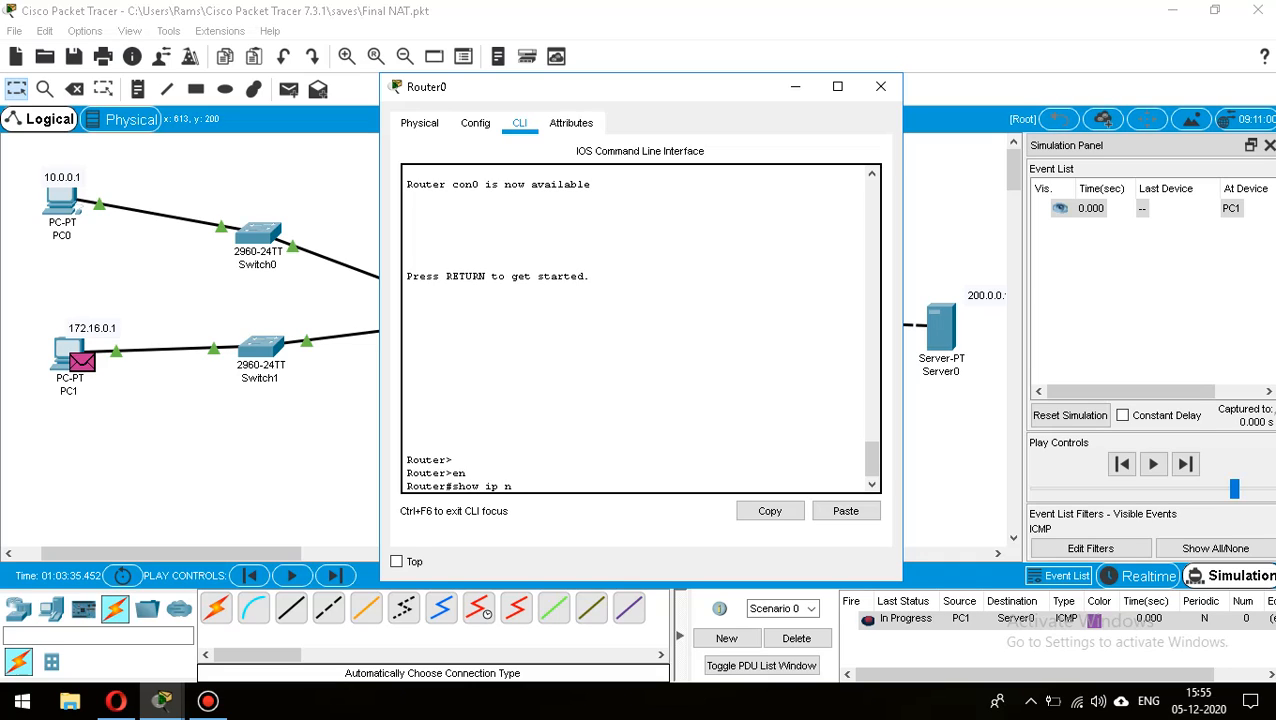
{"action": "type", "text": "at trans"}
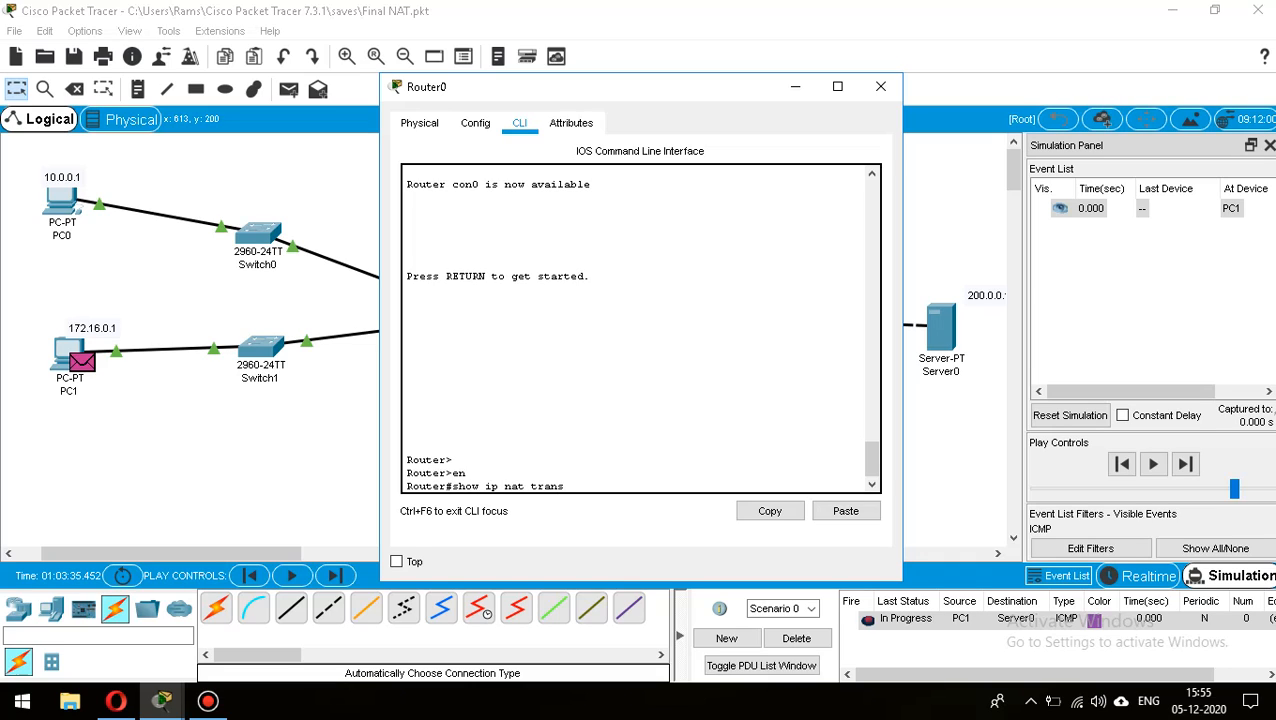
{"action": "type", "text": "lation"}
{"action": "key", "text": "Return"}
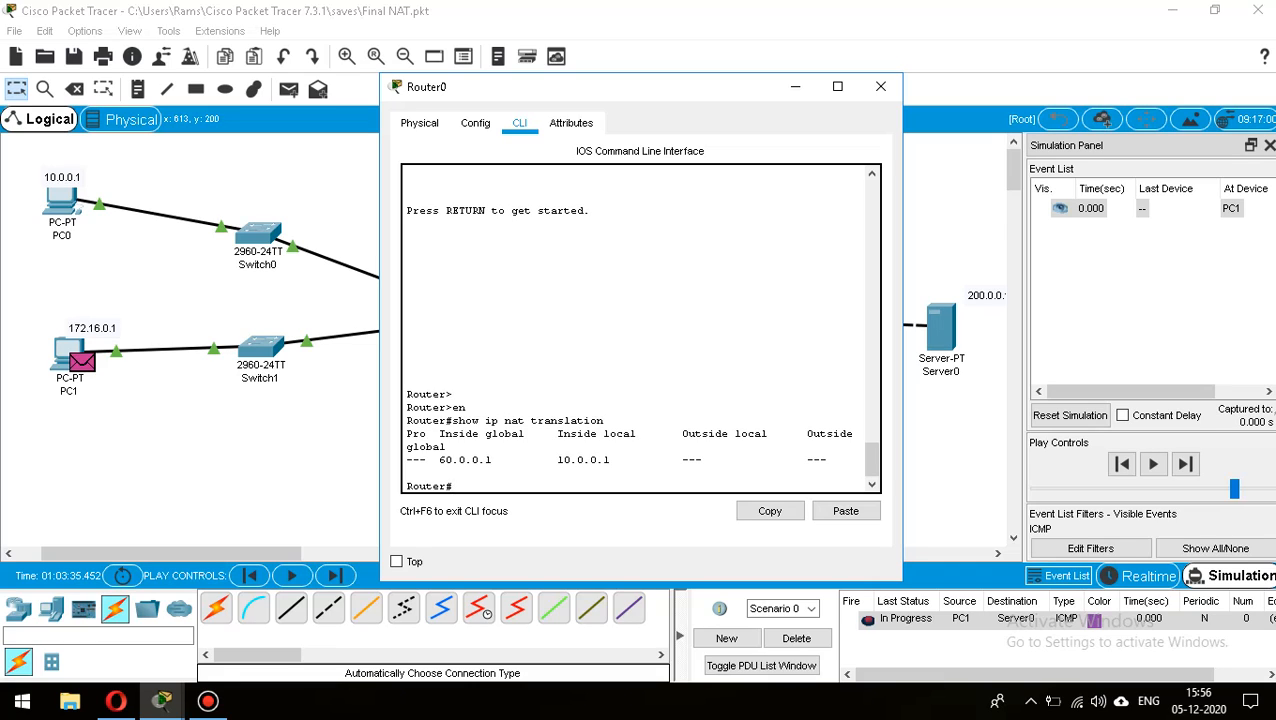
Try to enable NAT debugging with debug ip nat from Router0's global configuration mode, and return to privileged mode.
{"action": "type", "text": "conf t"}
{"action": "key", "text": "Return"}
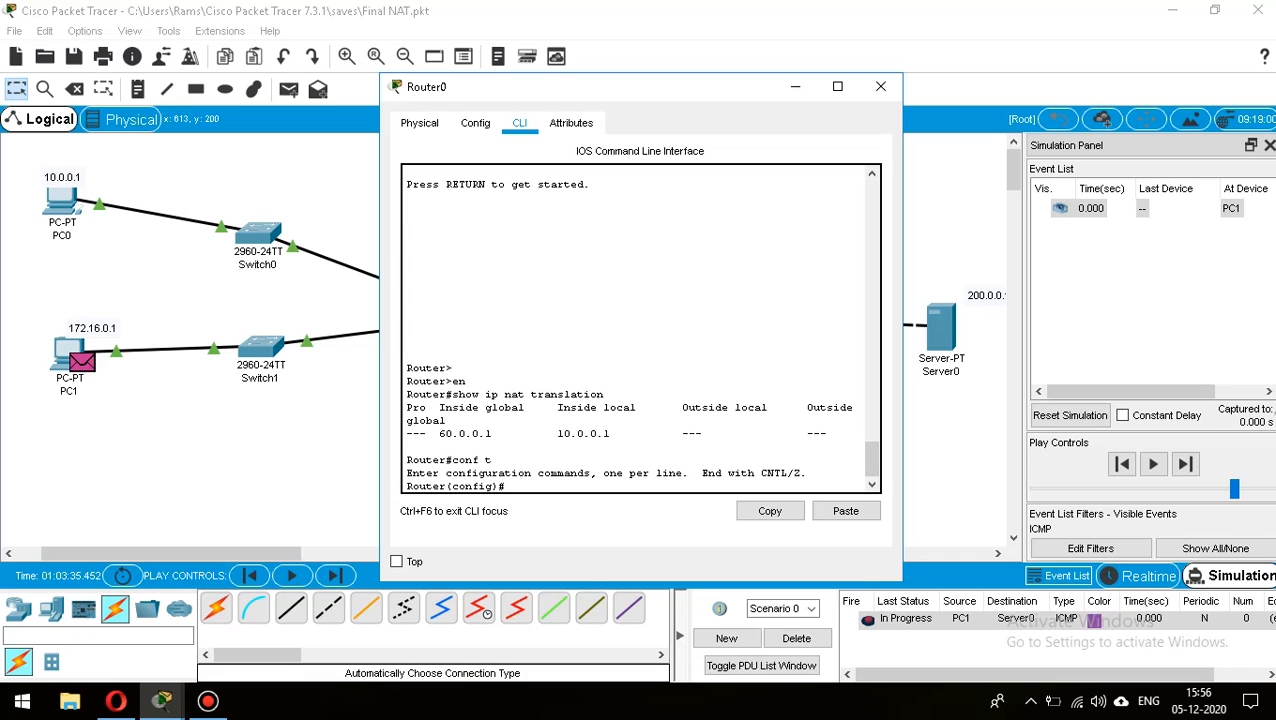
{"action": "type", "text": "debug ip nat"}
{"action": "key", "text": "Return"}
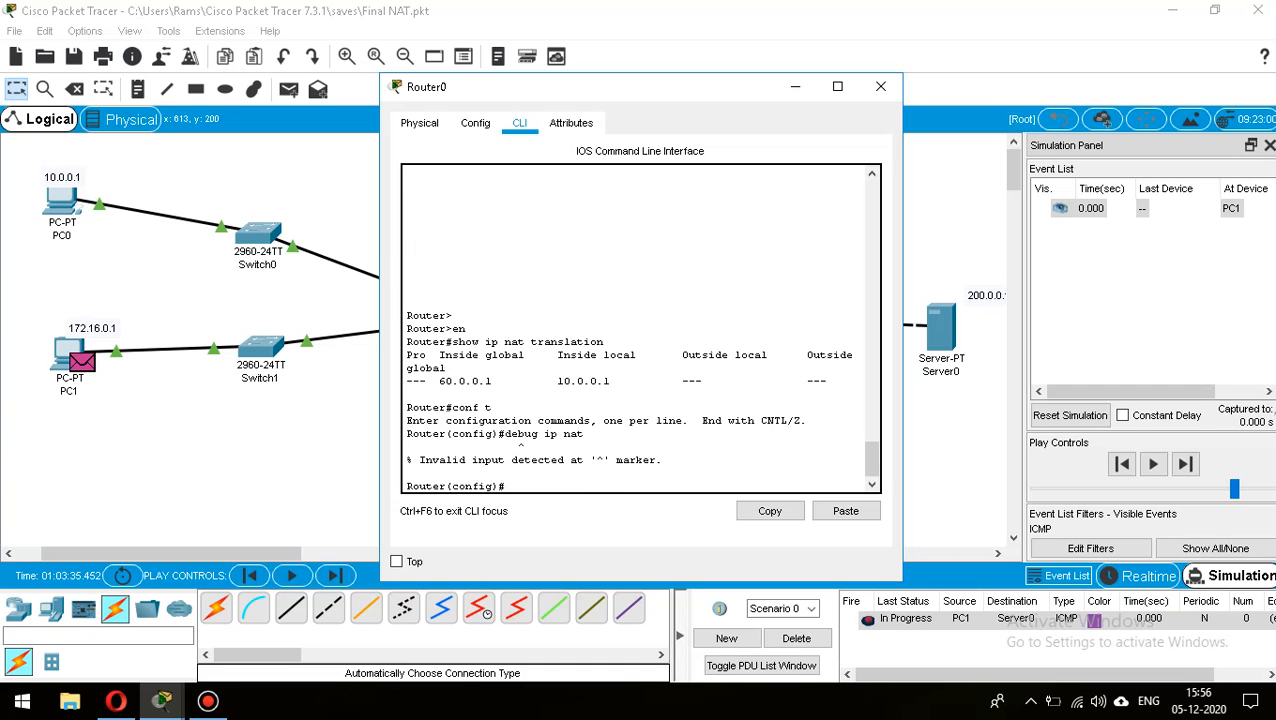
{"action": "type", "text": "exit"}
{"action": "key", "text": "Return"}
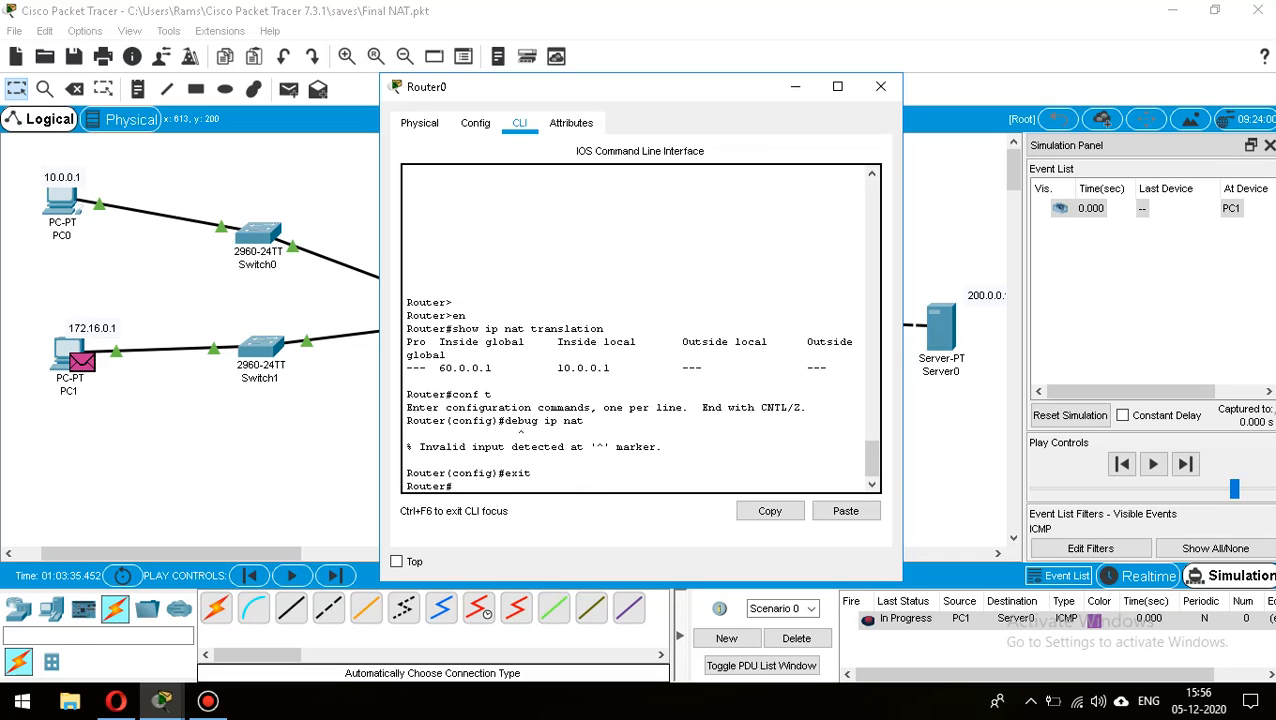
Turn on NAT debugging in Router0's privileged mode with debug ip nat, and close the router's window.
{"action": "type", "text": "debug ip nat"}
{"action": "key", "text": "Return"}
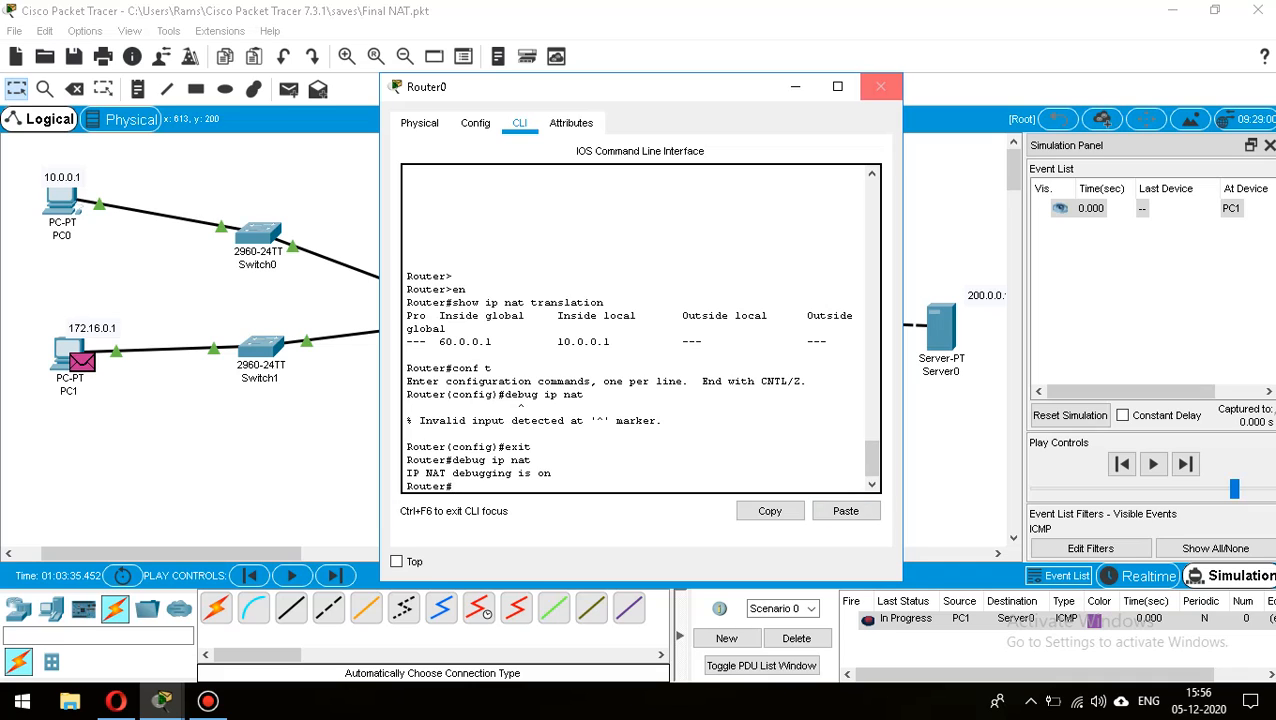
{"action": "left_click", "coordinate": [880, 86]}
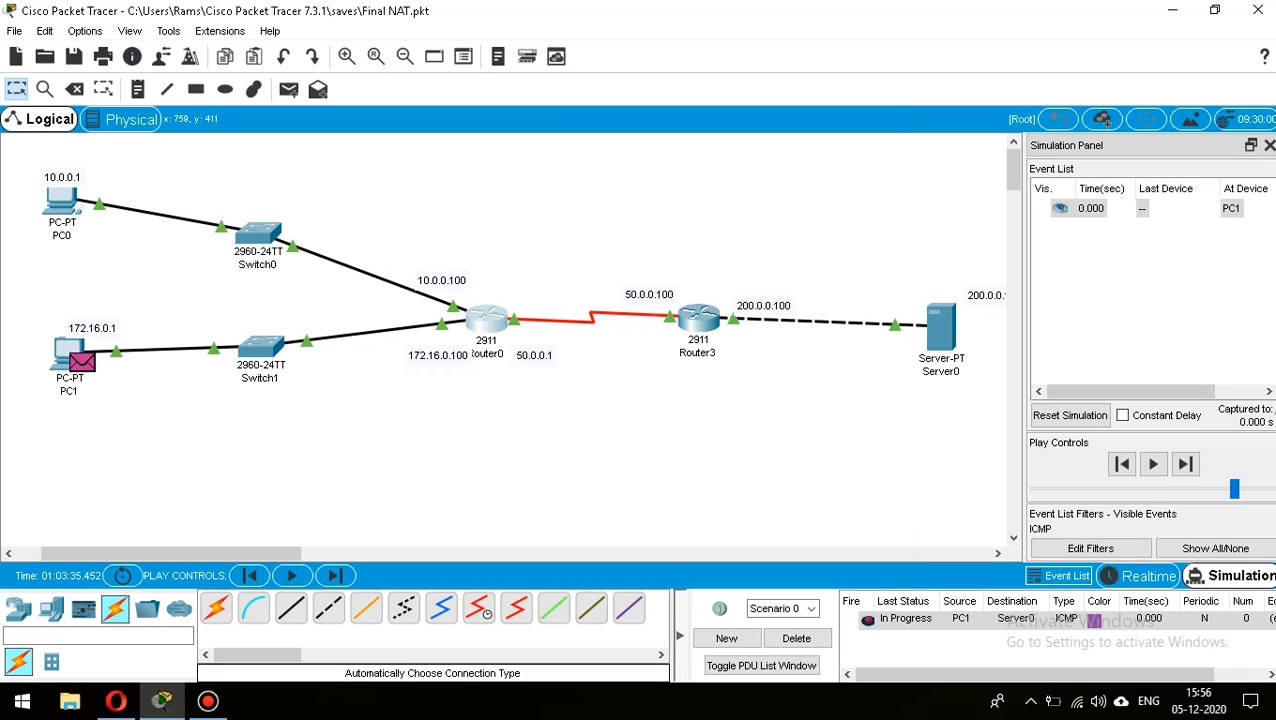
Delete the current scenario's PDUs and create a new simple PDU from PC1 to Server0.
{"action": "left_click", "coordinate": [797, 638]}
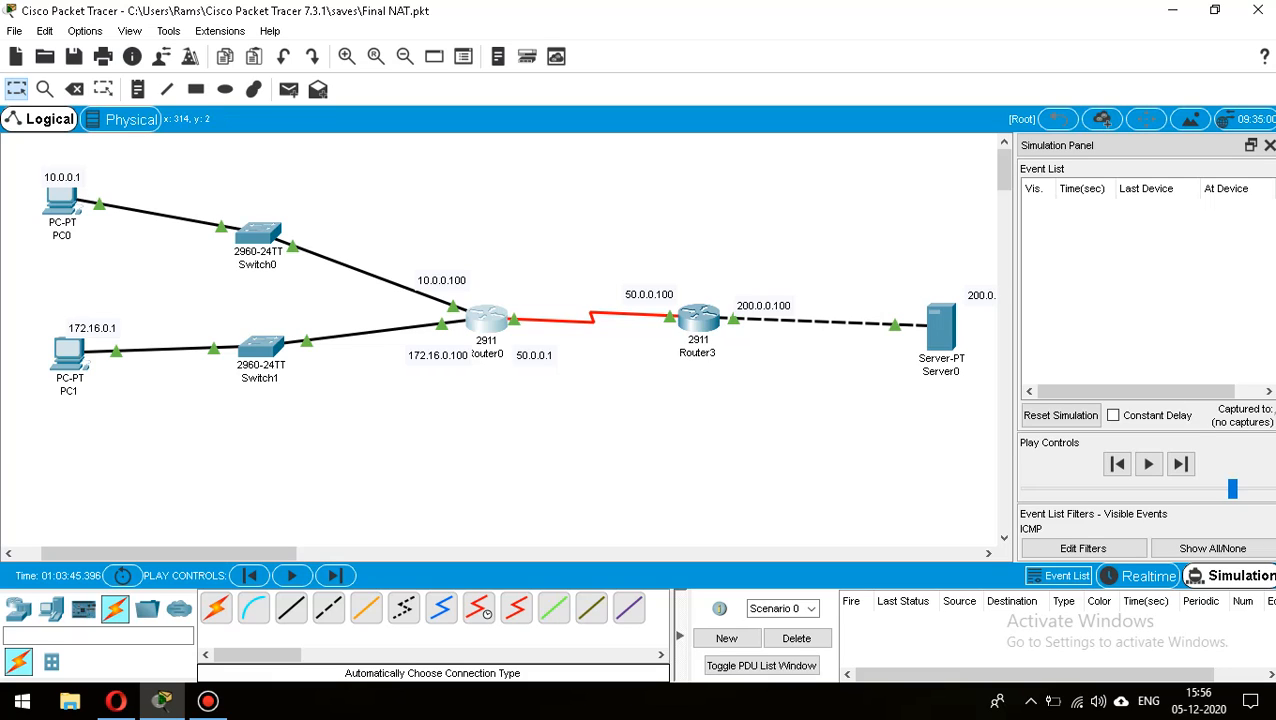
{"action": "left_click", "coordinate": [288, 89]}
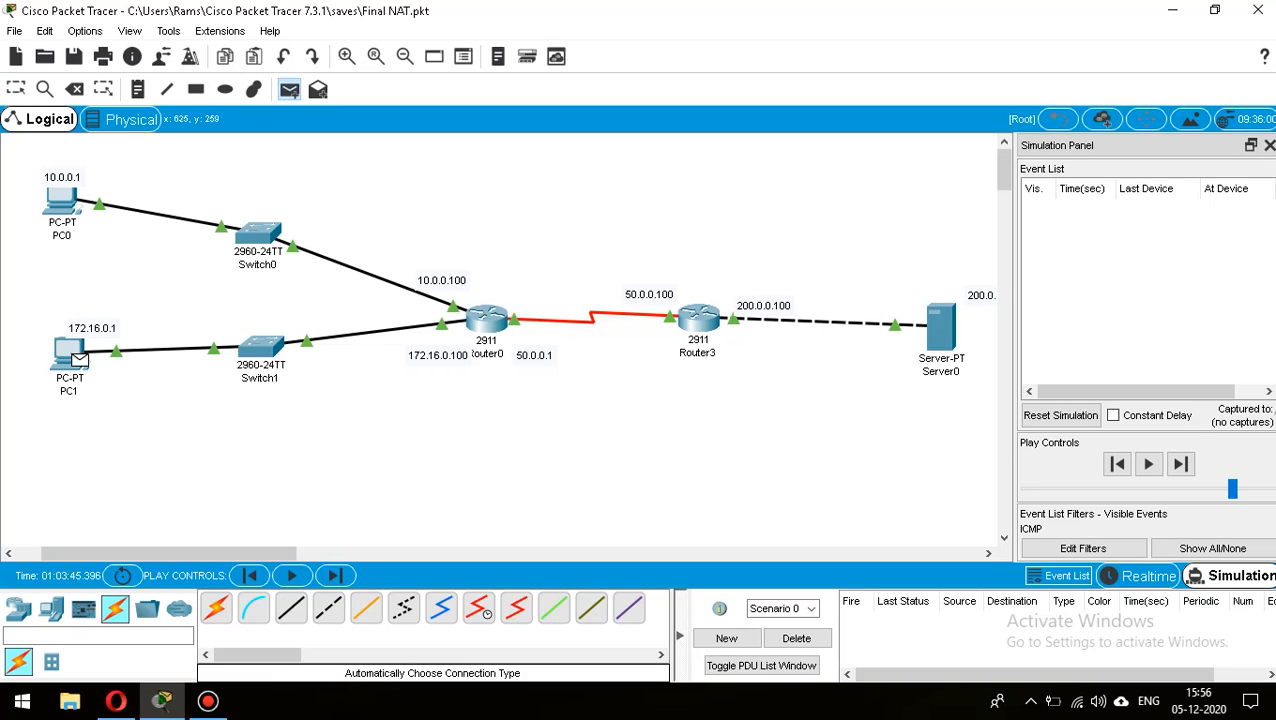
{"action": "left_click", "coordinate": [75, 357]}
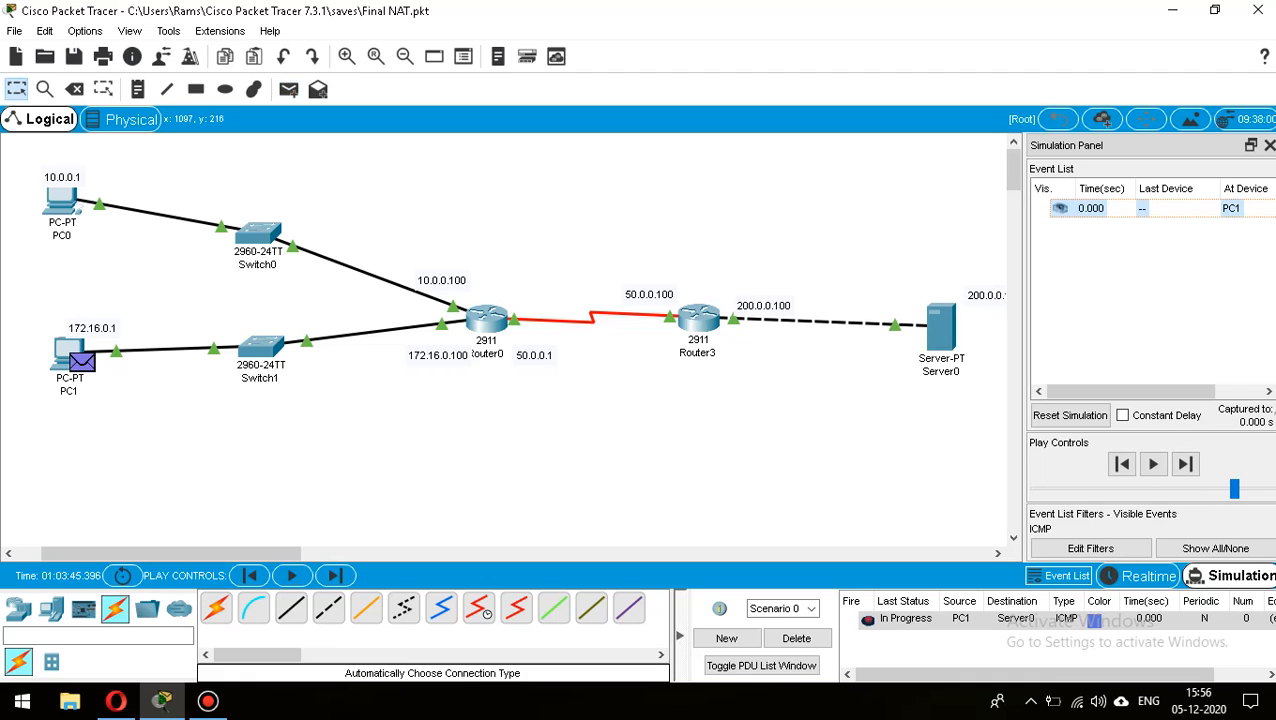
{"action": "mouse_move", "coordinate": [940, 325]}
Advance the simulation event by event as the PDU travels from PC1 to Server0 and back to PC1.
{"action": "left_click", "coordinate": [1185, 464]}
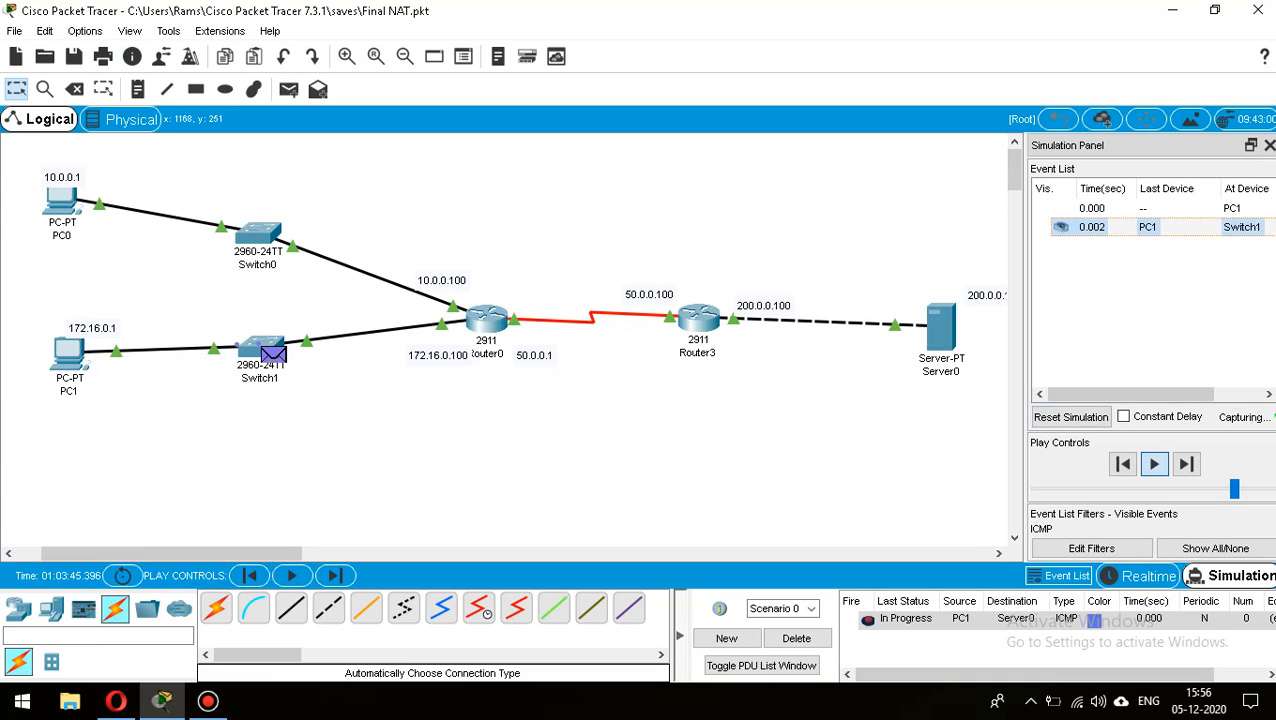
{"action": "left_click", "coordinate": [1185, 464]}
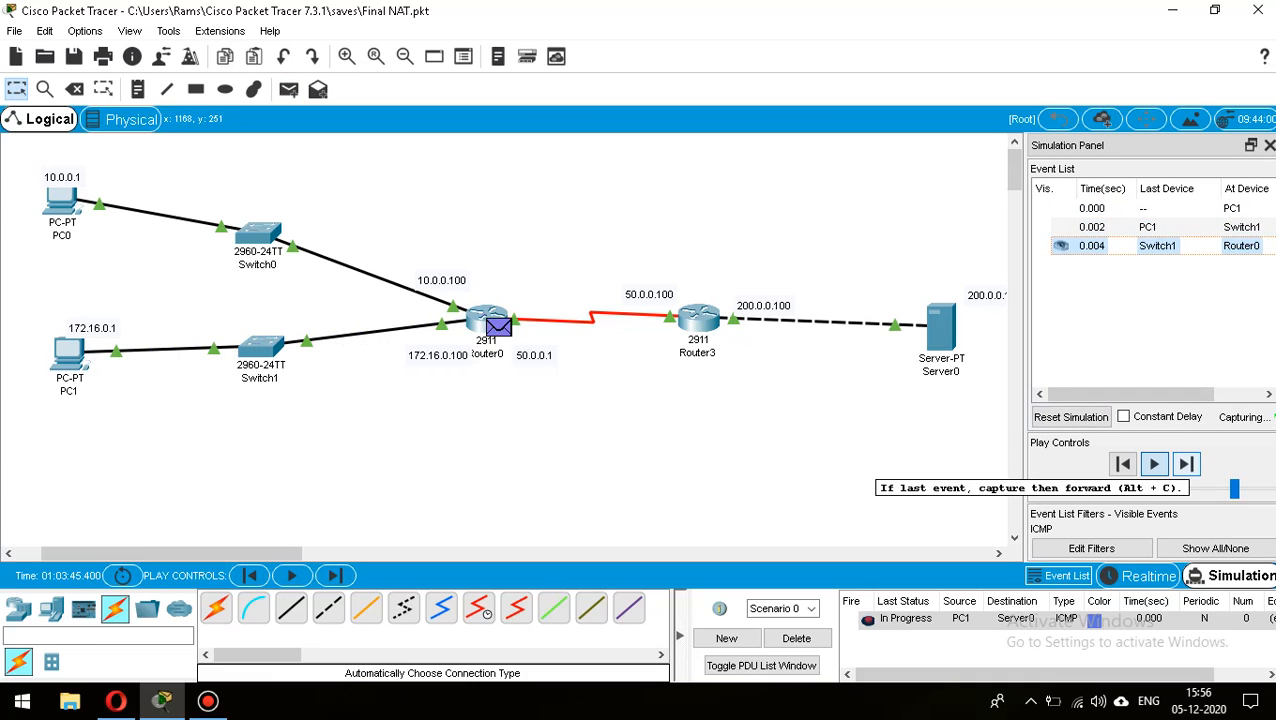
{"action": "left_click", "coordinate": [1185, 464]}
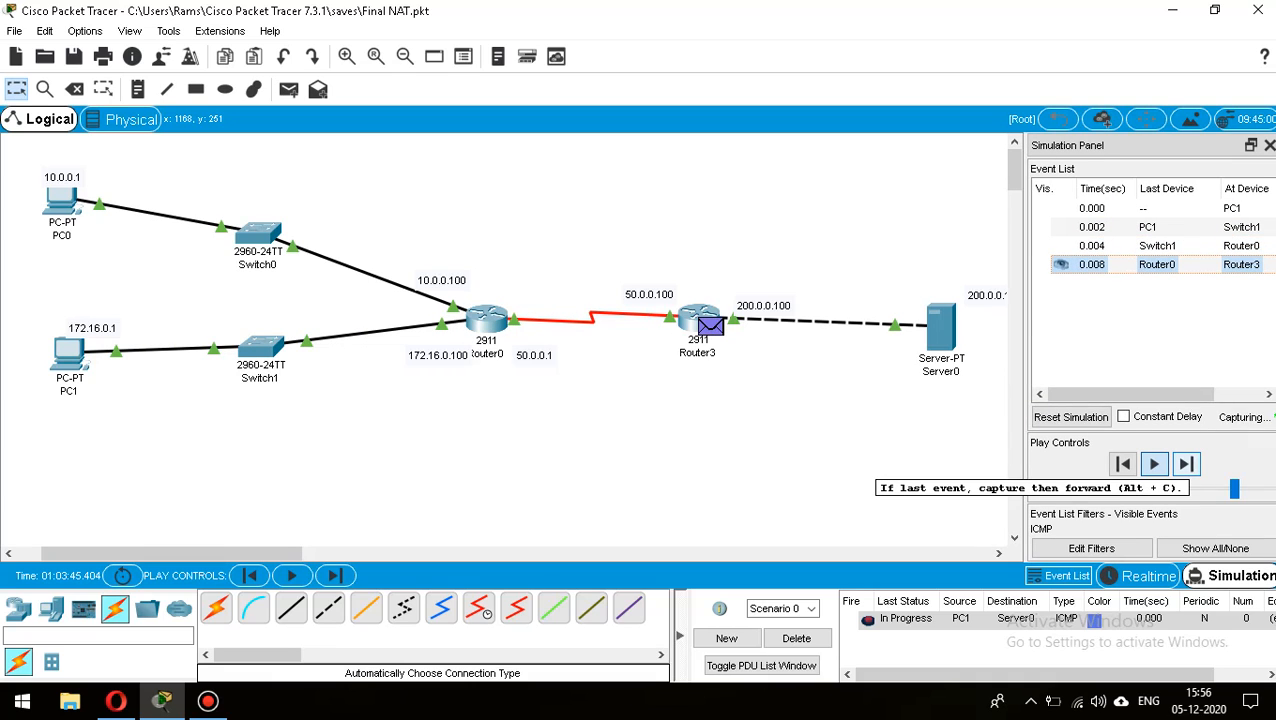
{"action": "left_click", "coordinate": [1185, 464]}
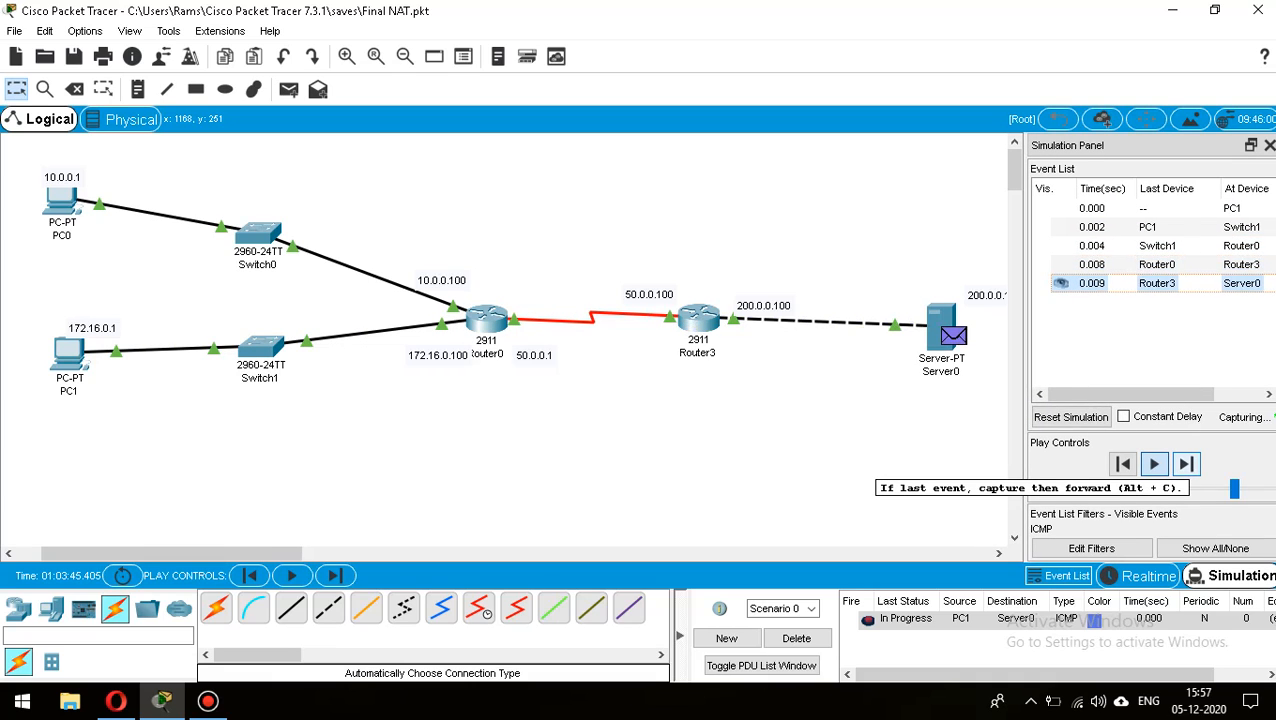
{"action": "left_click", "coordinate": [1185, 464]}
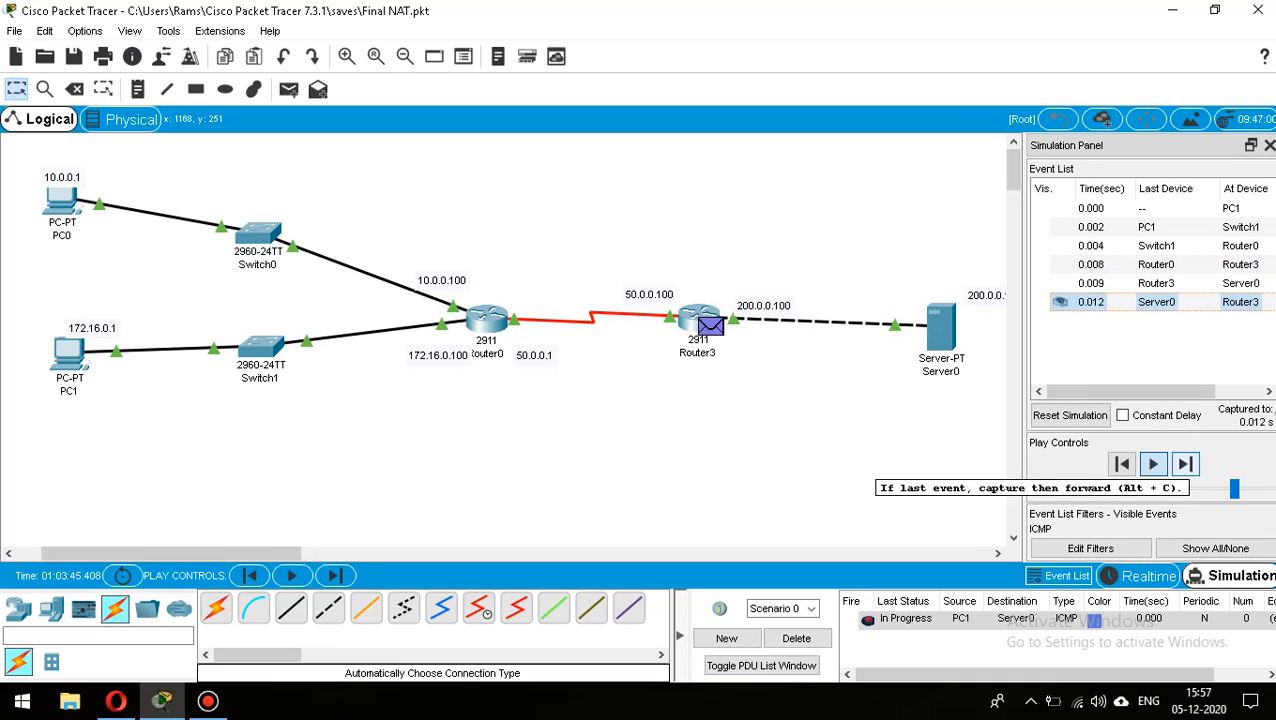
{"action": "left_click", "coordinate": [1185, 464]}
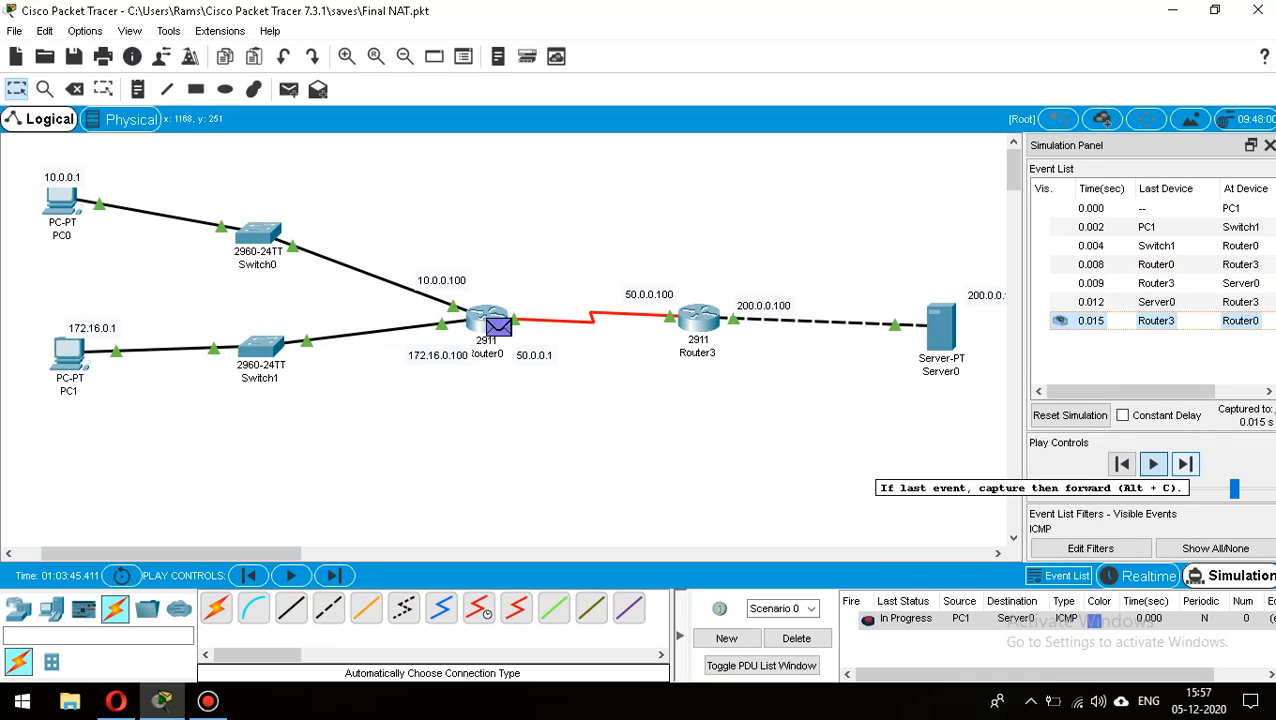
{"action": "left_click", "coordinate": [1185, 464]}
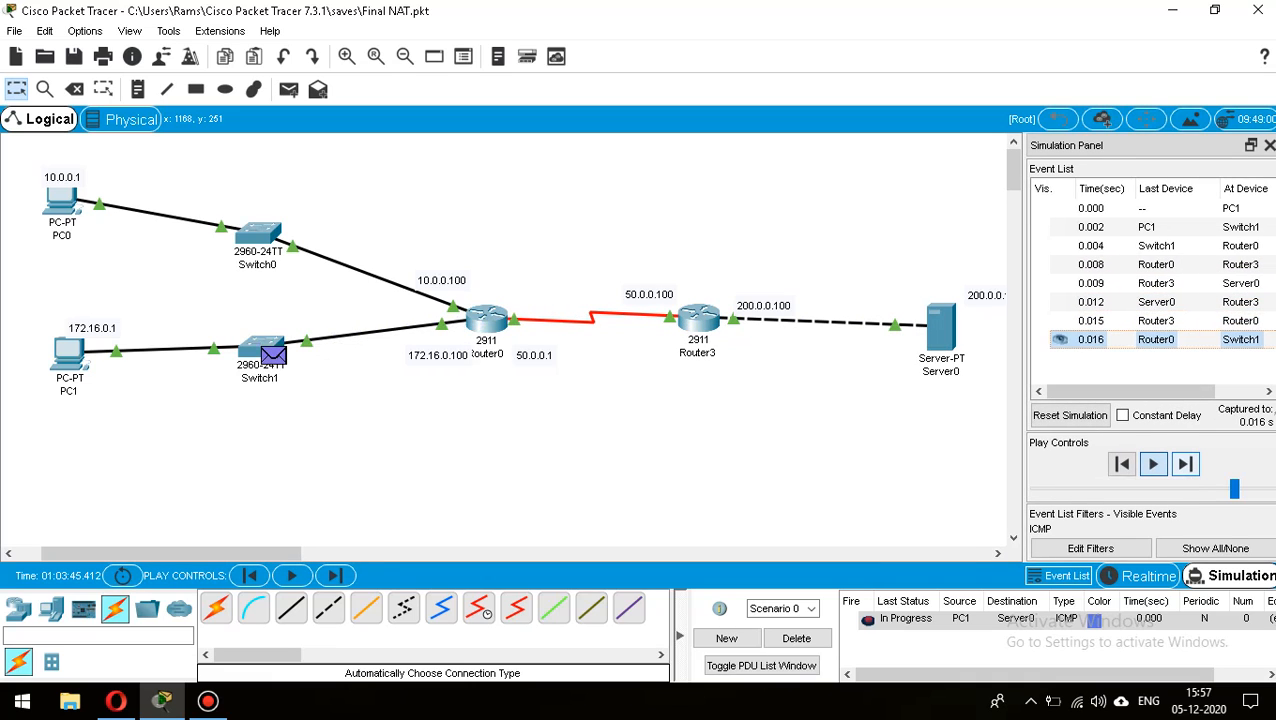
{"action": "left_click", "coordinate": [1185, 464]}
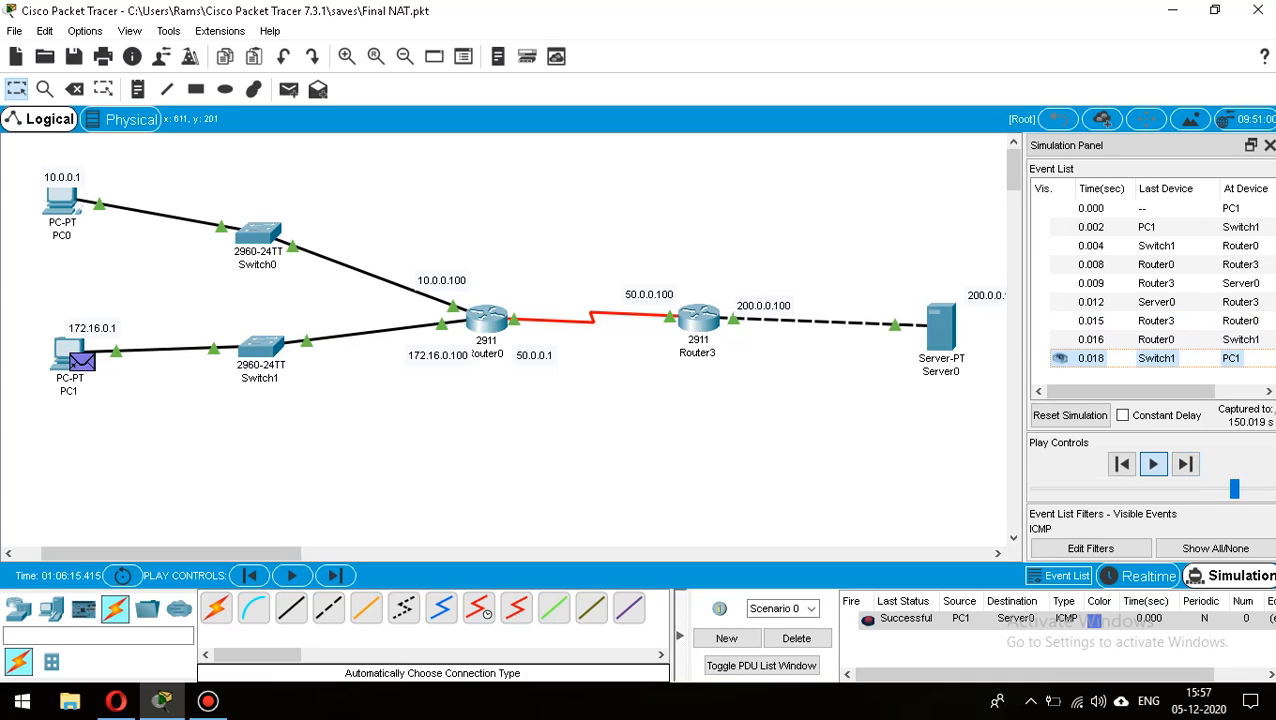
Clear the full event list, examine the NAT debug output in Router0's command line, and close its window.
{"action": "mouse_move", "coordinate": [487, 318]}
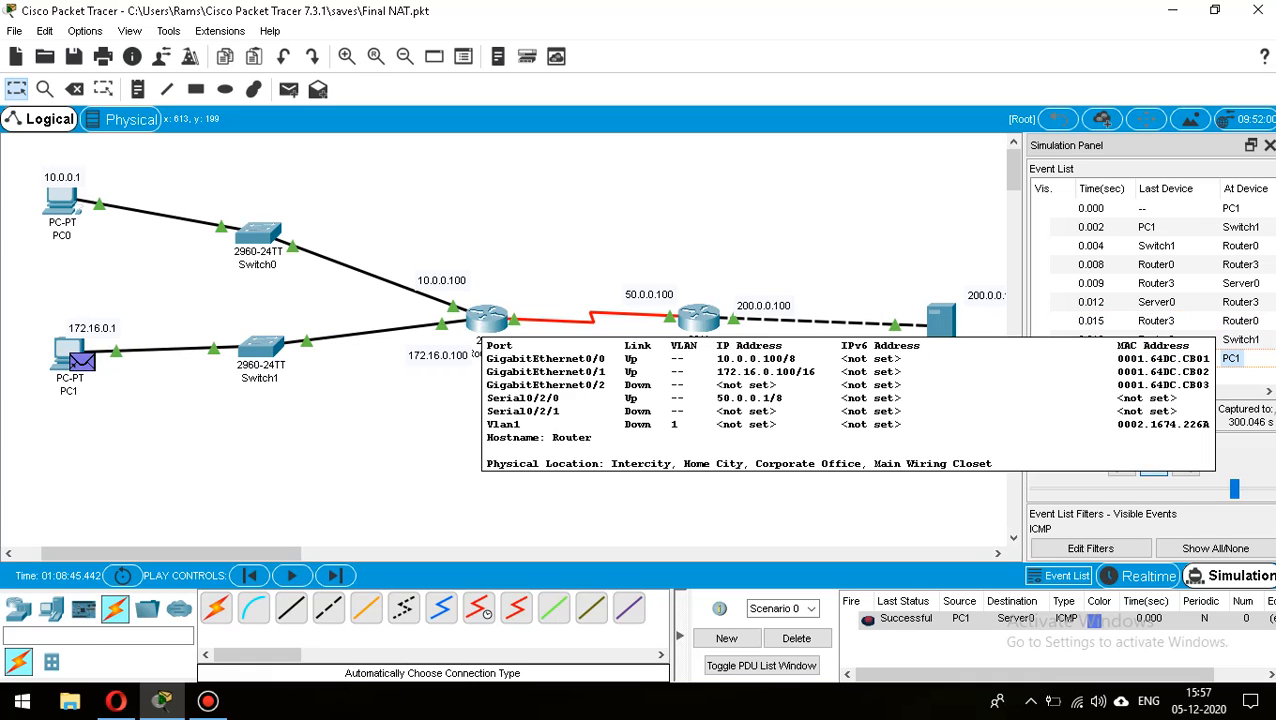
{"action": "left_click", "coordinate": [487, 318]}
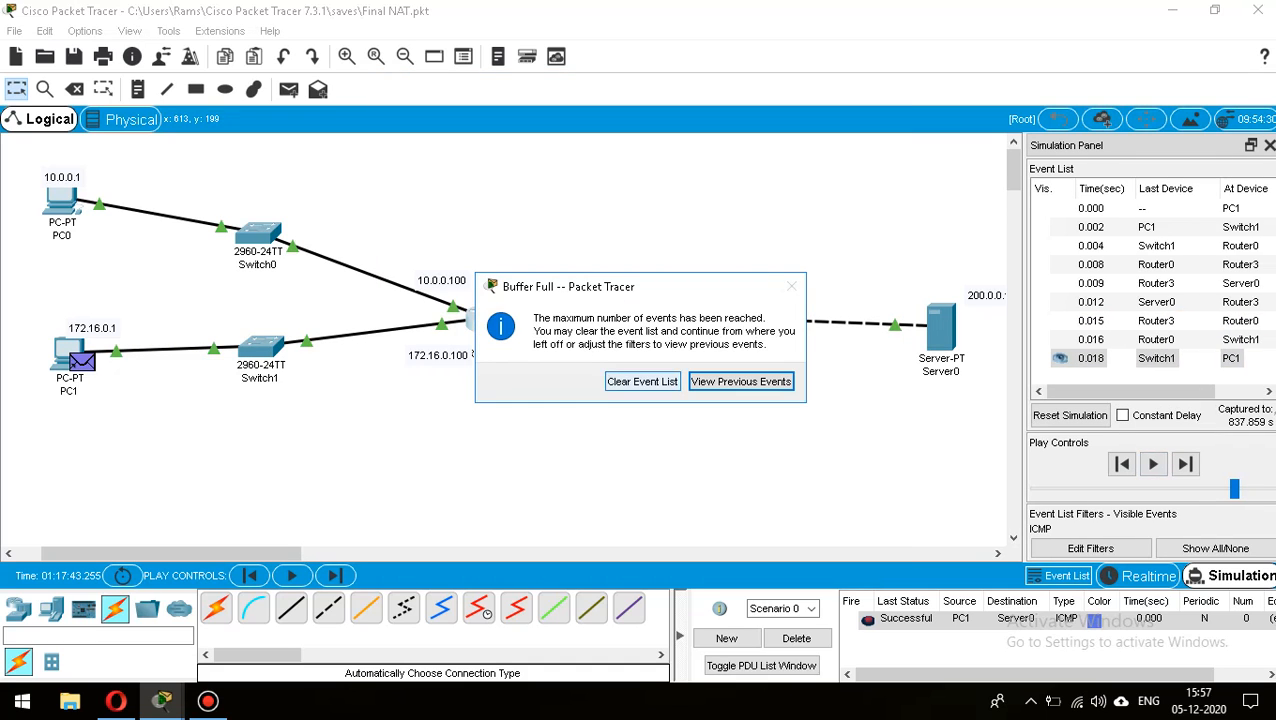
{"action": "left_click", "coordinate": [641, 380]}
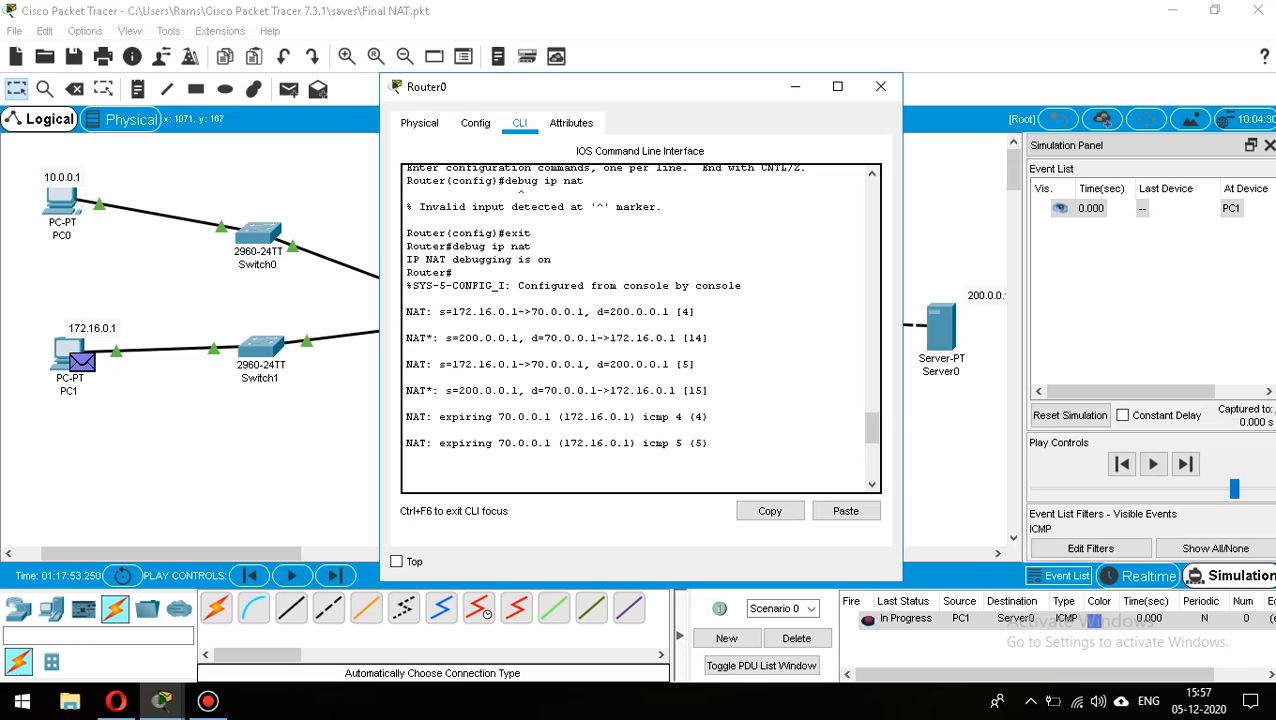
{"action": "left_click_drag", "start_coordinate": [458, 311], "coordinate": [512, 311]}
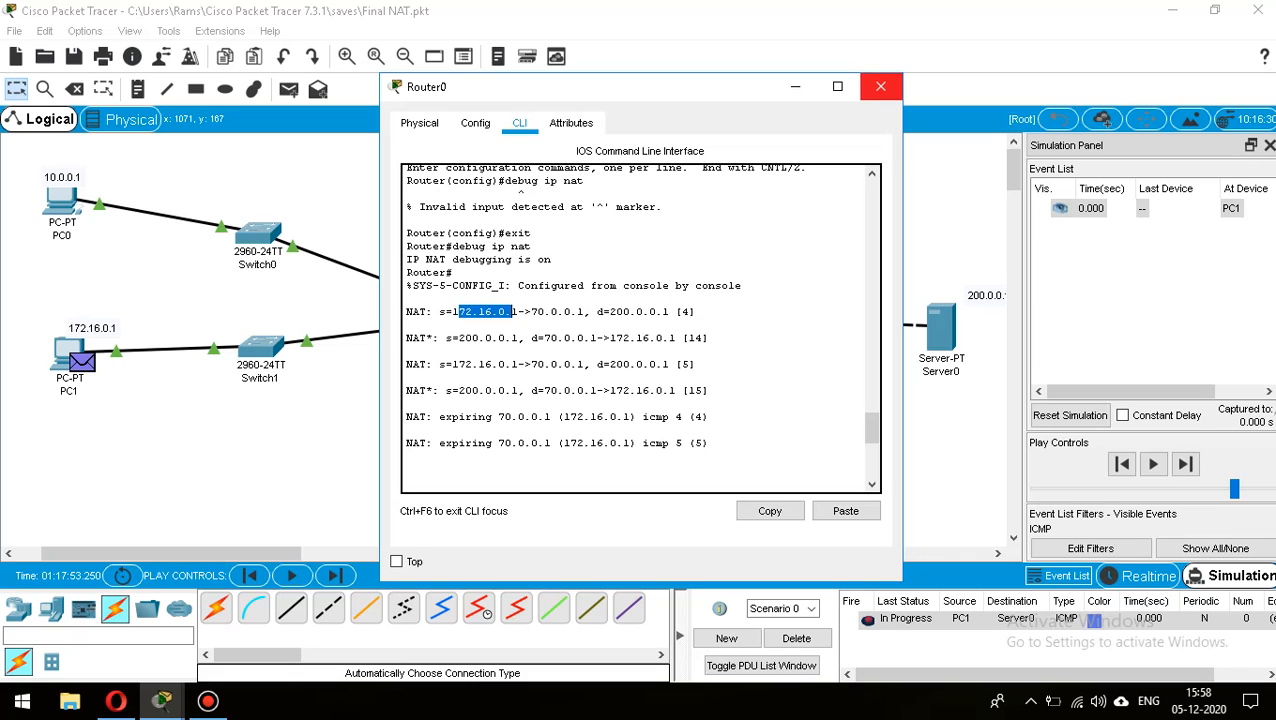
{"action": "left_click", "coordinate": [880, 86]}
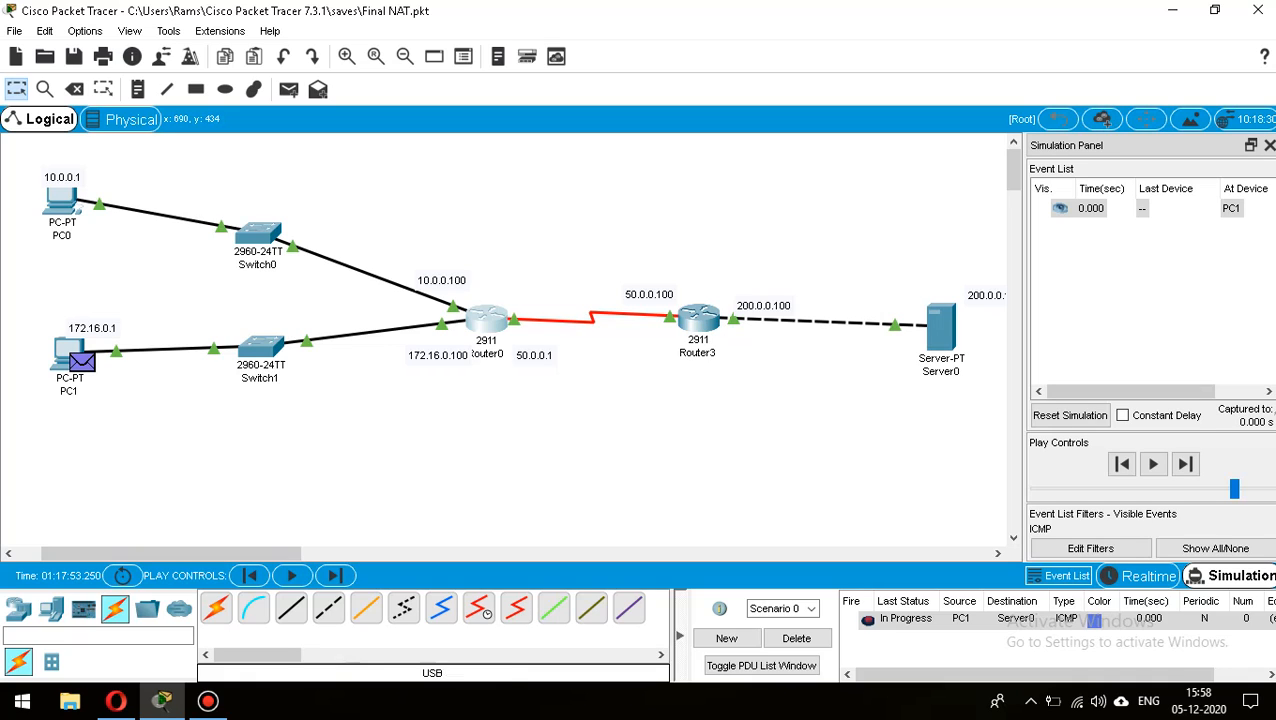
Clear the scenario's PDUs and add a PC and a 2960 switch to the workspace below PC1 and Switch1.
{"action": "left_click", "coordinate": [797, 638]}
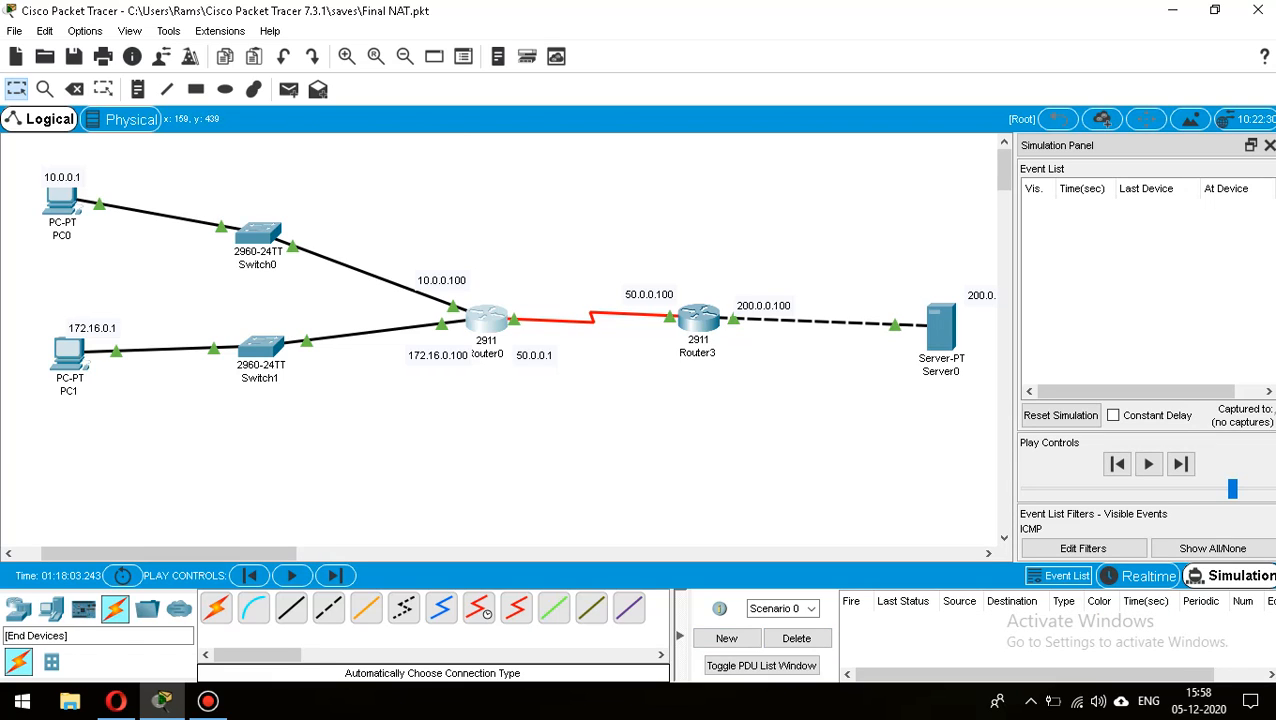
{"action": "left_click", "coordinate": [52, 608]}
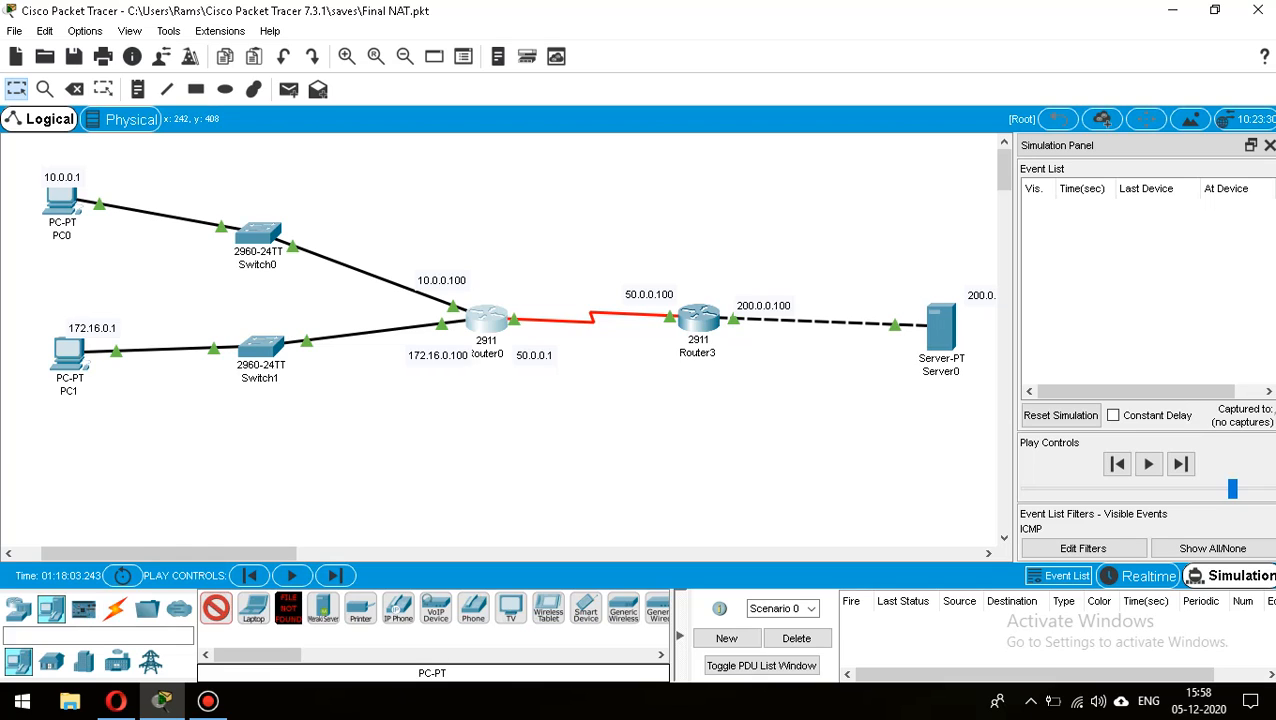
{"action": "left_click", "coordinate": [136, 520]}
{"action": "left_click", "coordinate": [18, 608]}
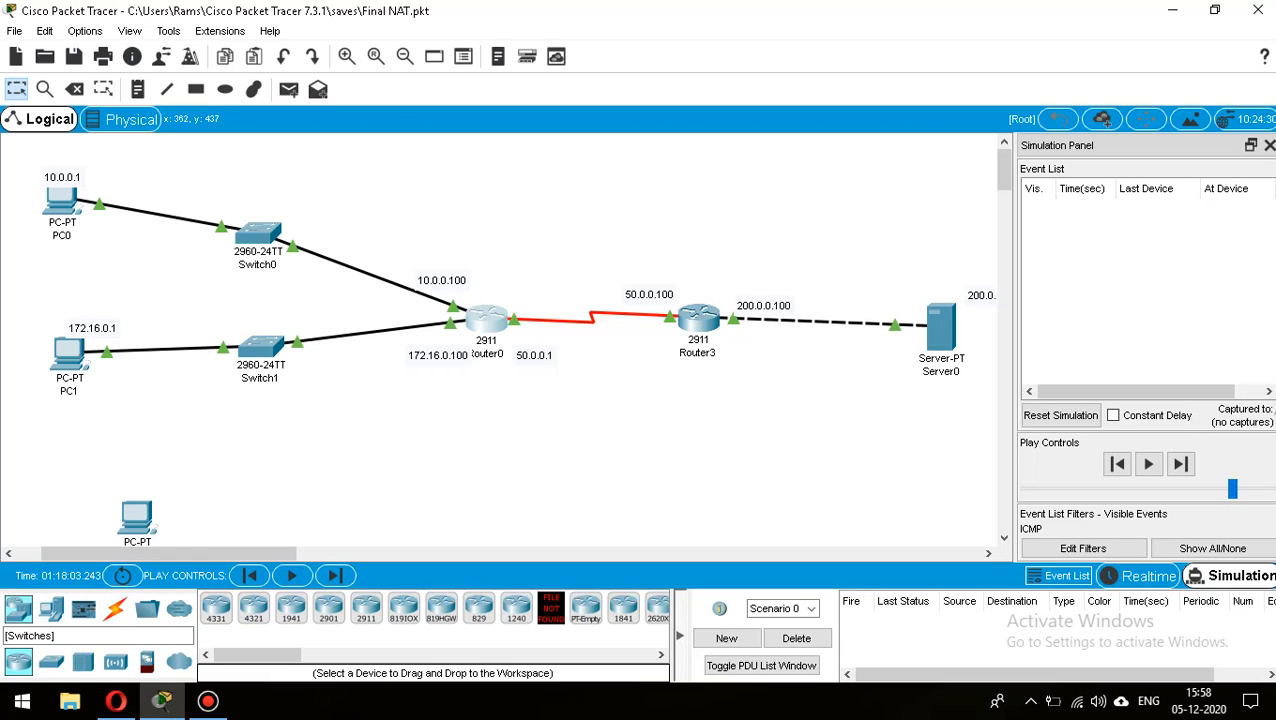
{"action": "left_click", "coordinate": [52, 662]}
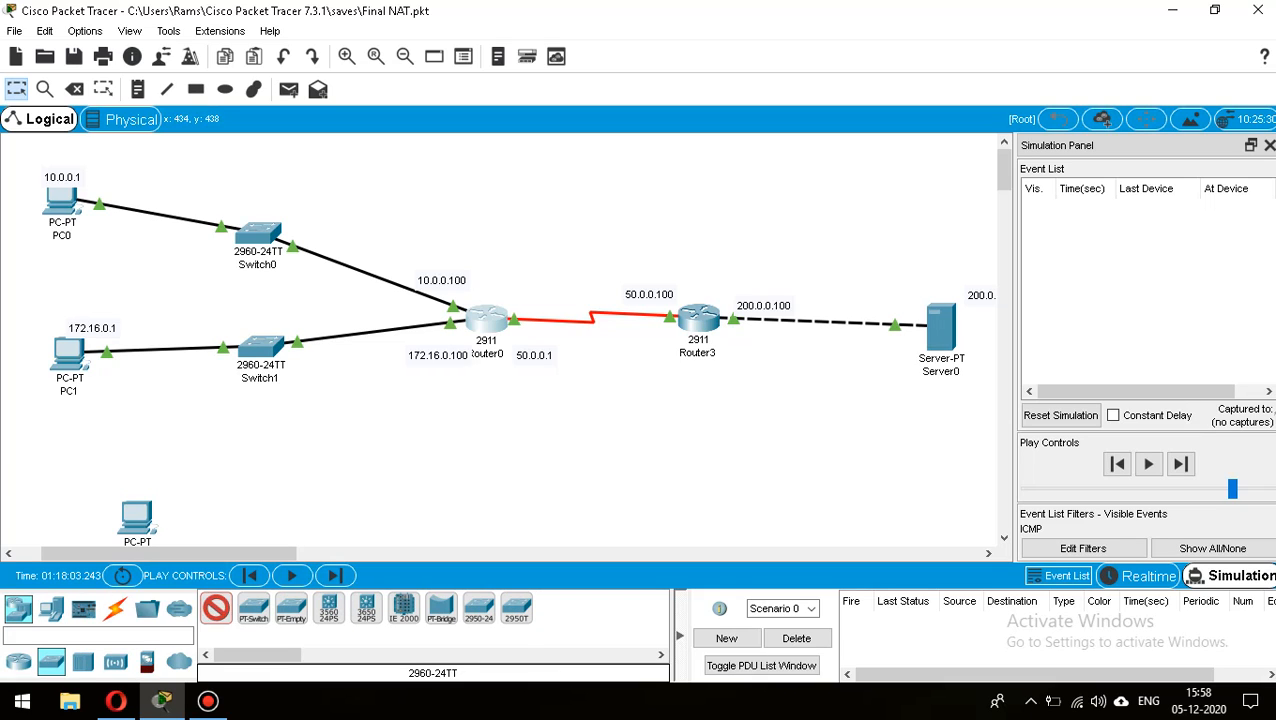
{"action": "left_click", "coordinate": [321, 478]}
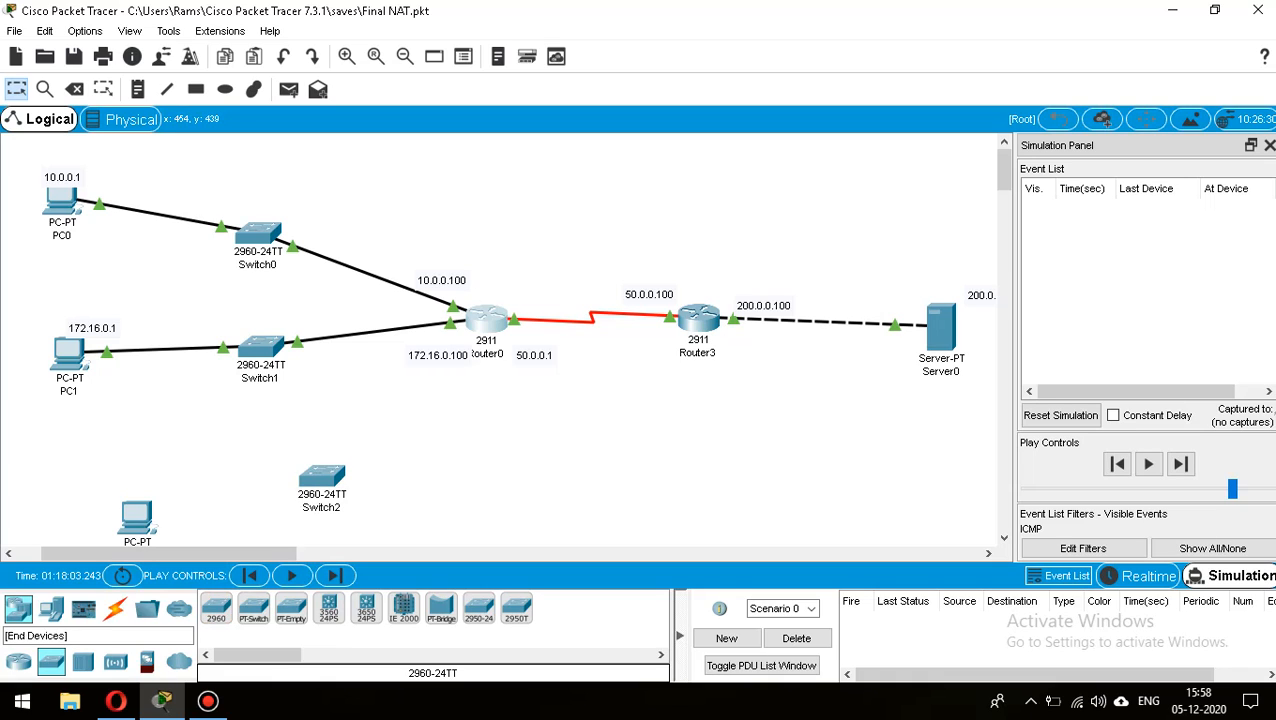
Connect the new PC to Switch2 and Switch2 to Router0 using automatically chosen cables.
{"action": "left_click", "coordinate": [115, 608]}
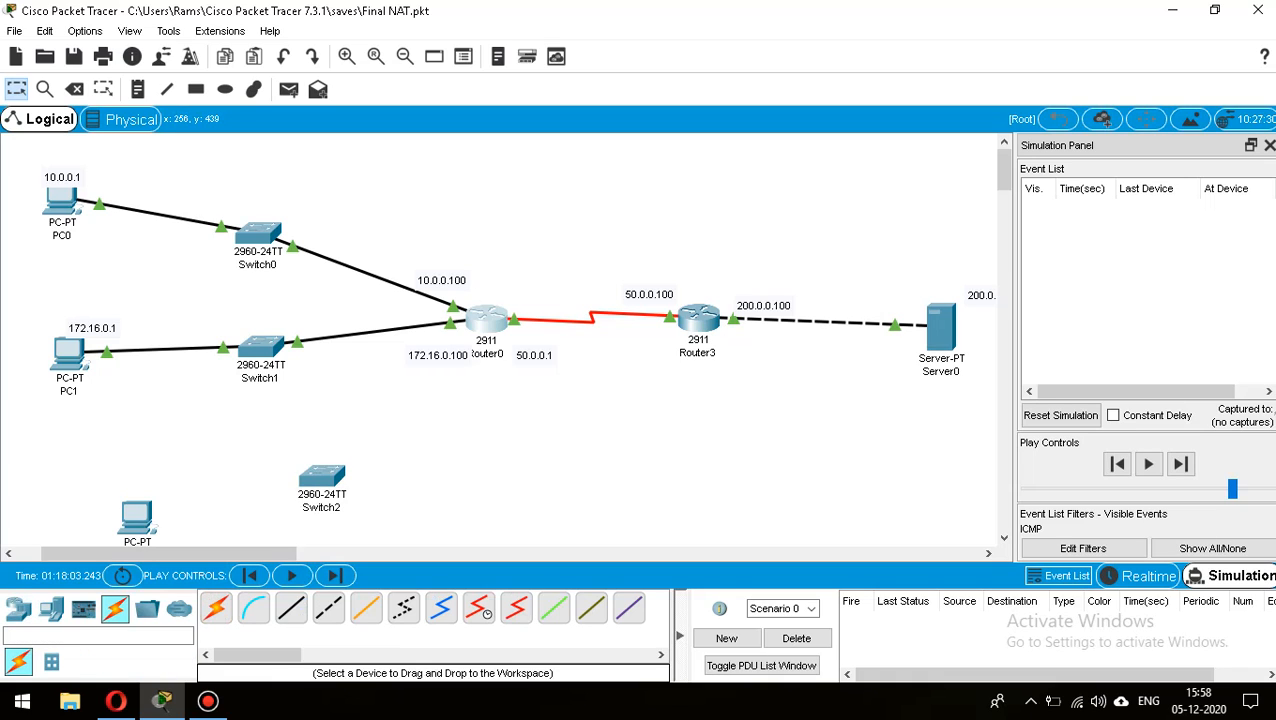
{"action": "left_click", "coordinate": [216, 608]}
{"action": "left_click", "coordinate": [137, 515]}
{"action": "left_click", "coordinate": [320, 478]}
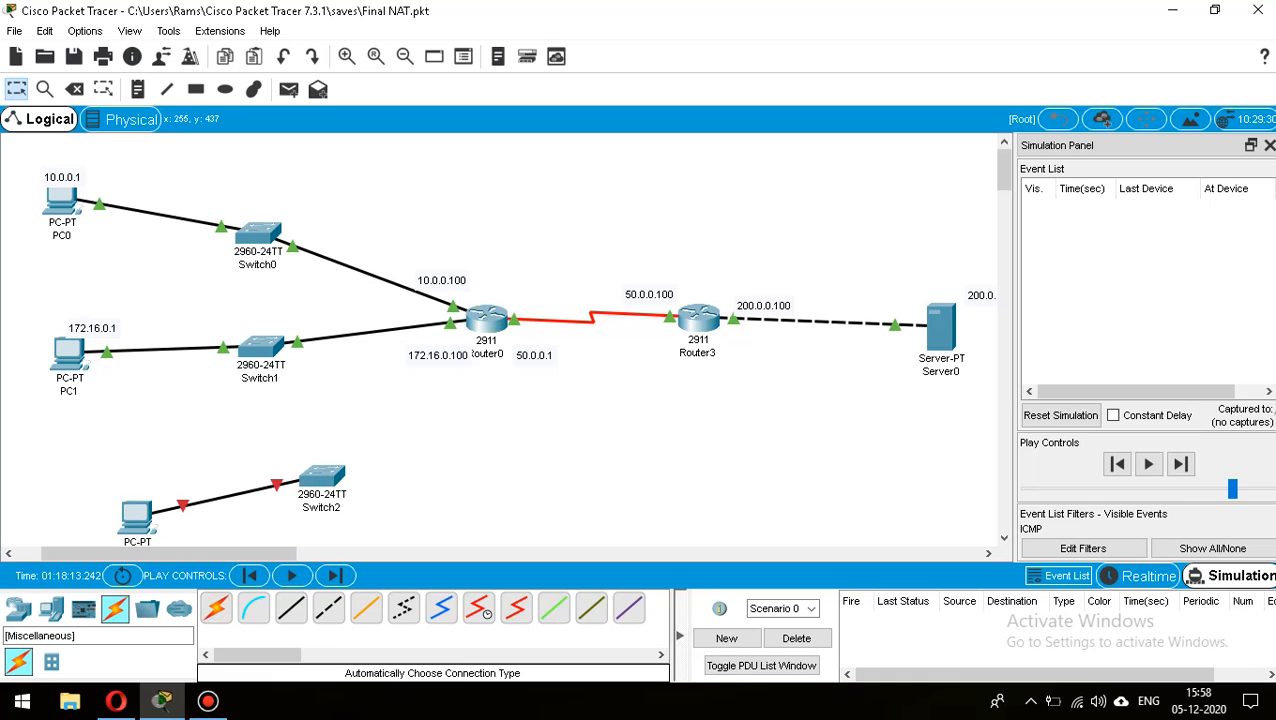
{"action": "left_click", "coordinate": [216, 608]}
{"action": "left_click", "coordinate": [320, 476]}
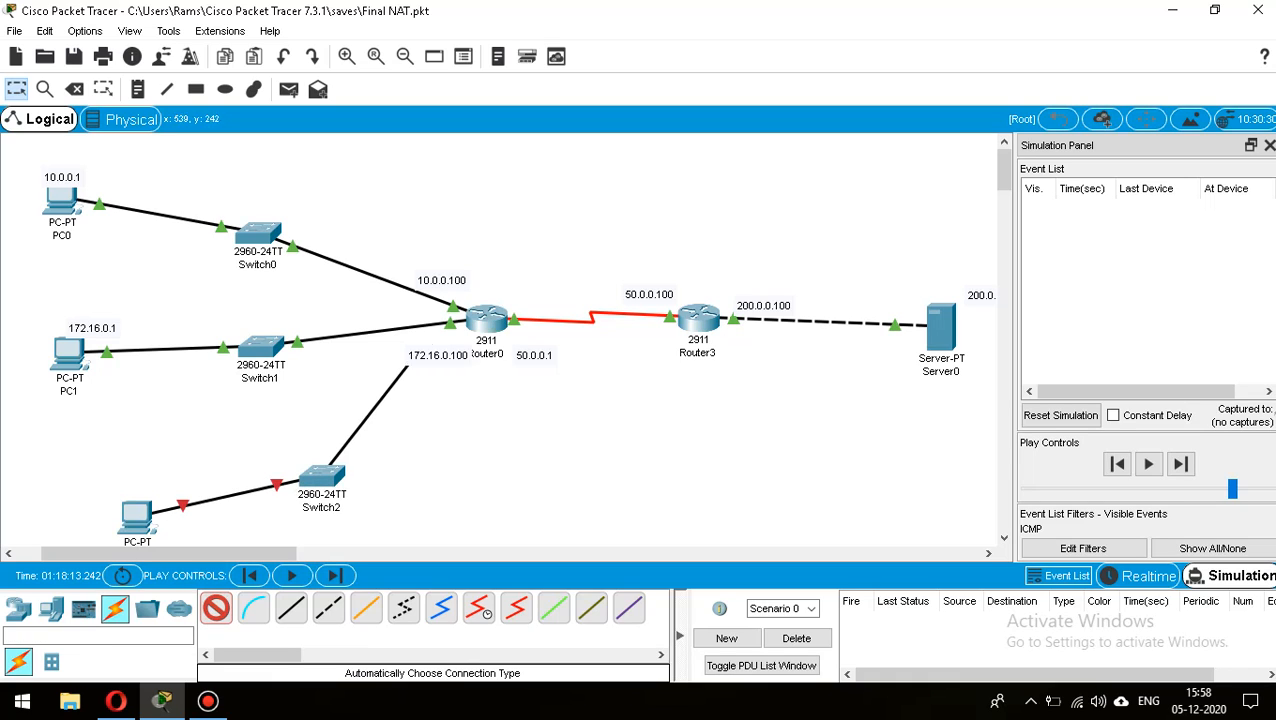
{"action": "left_click", "coordinate": [487, 318]}
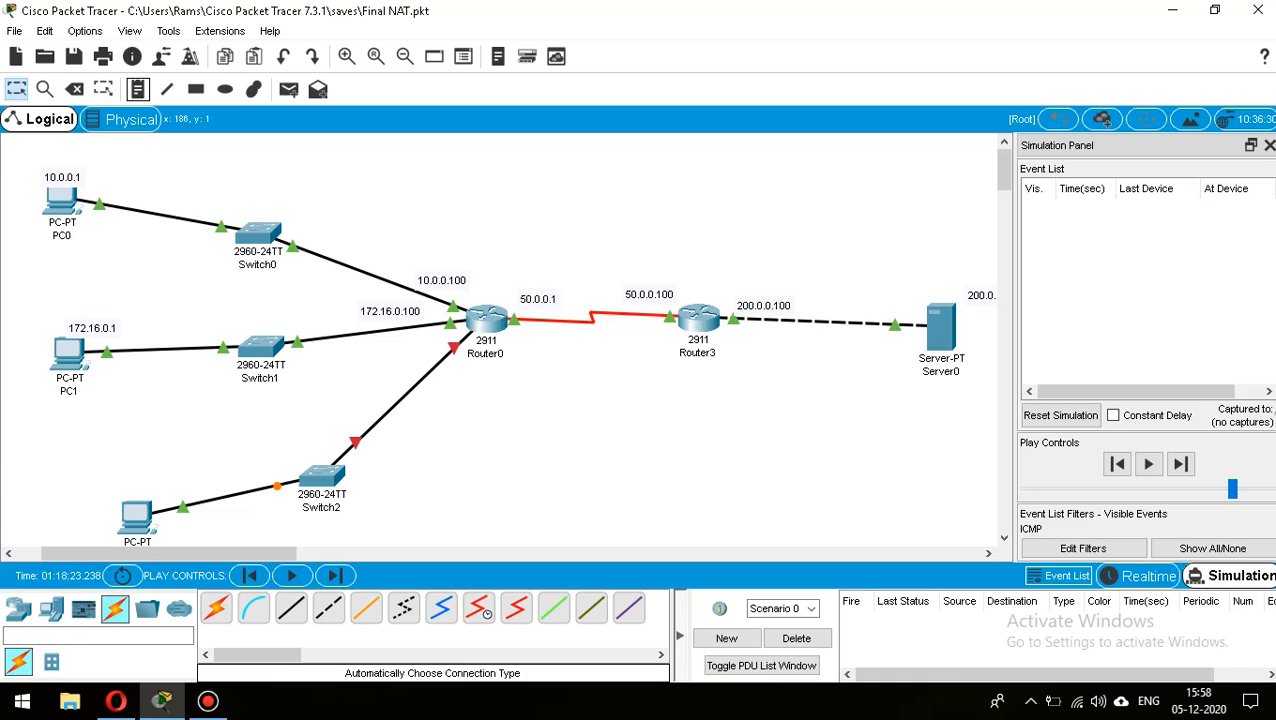
Add a 192.168.0.1 note above the new PC and copy its text.
{"action": "left_click", "coordinate": [138, 90]}
{"action": "left_click", "coordinate": [114, 475]}
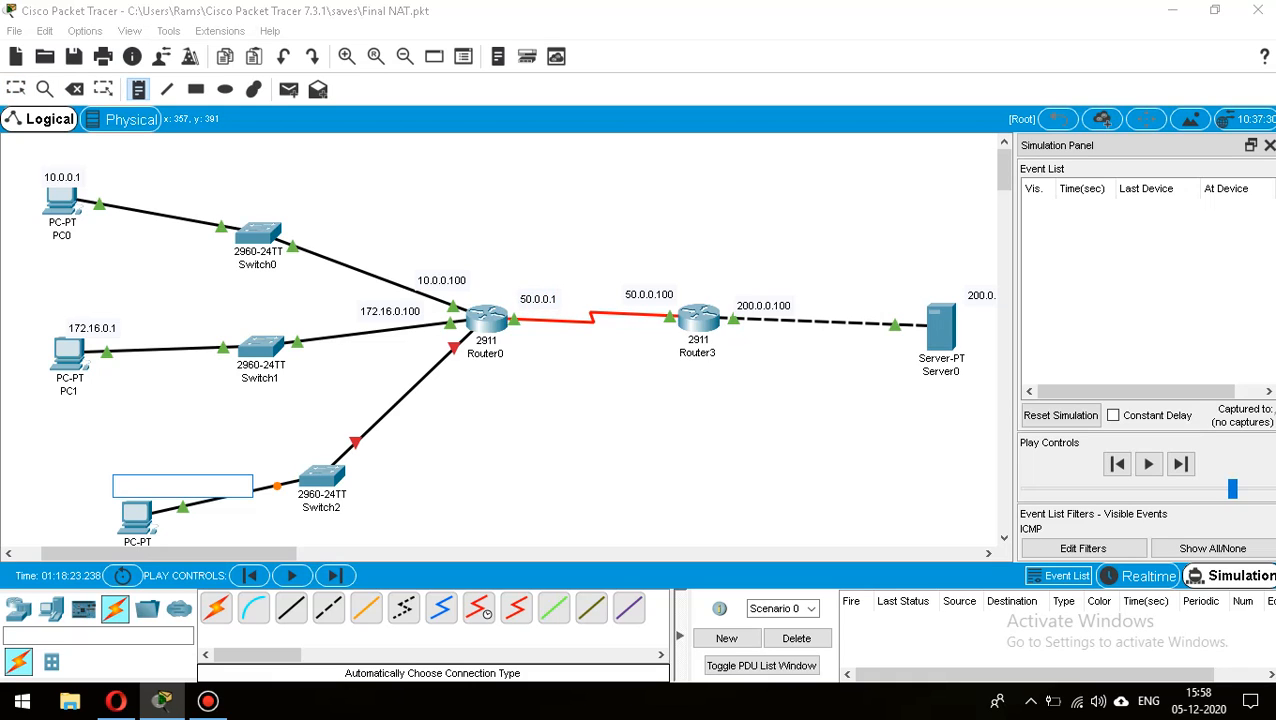
{"action": "type", "text": "192.16"}
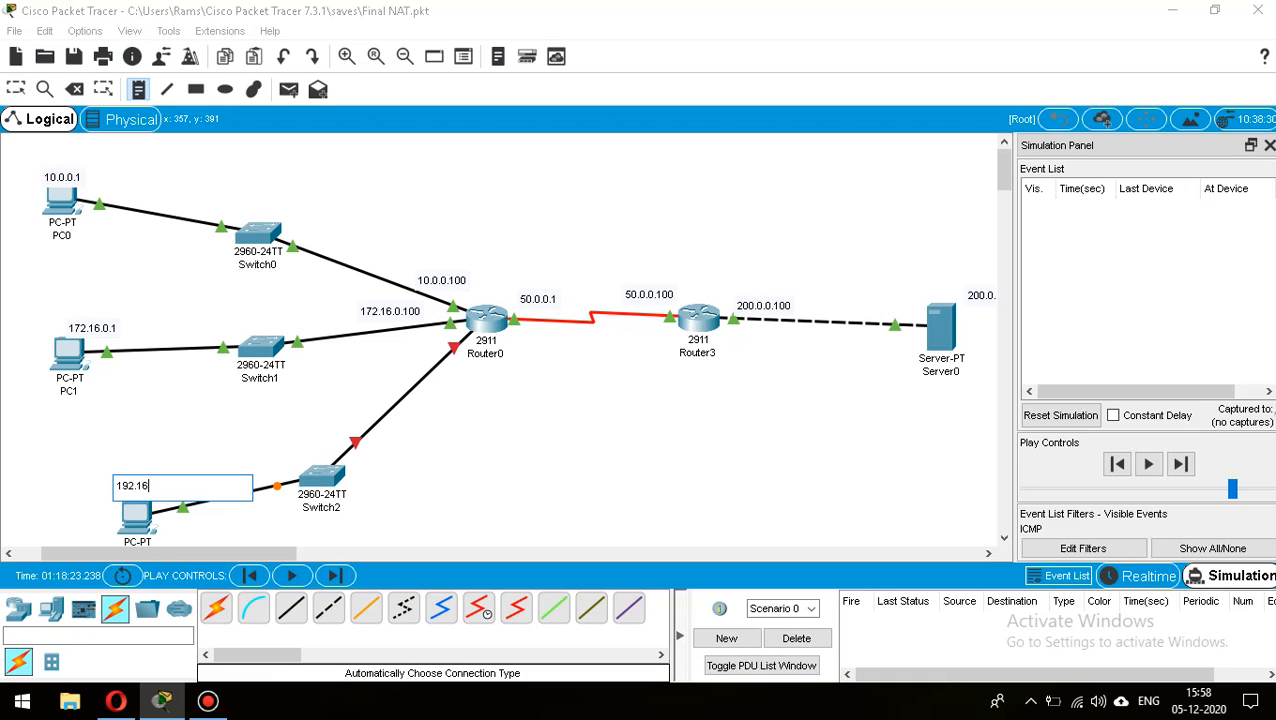
{"action": "type", "text": "8.0.1"}
{"action": "left_click_drag", "start_coordinate": [212, 489], "coordinate": [60, 483]}
{"action": "key", "text": "ctrl+c"}
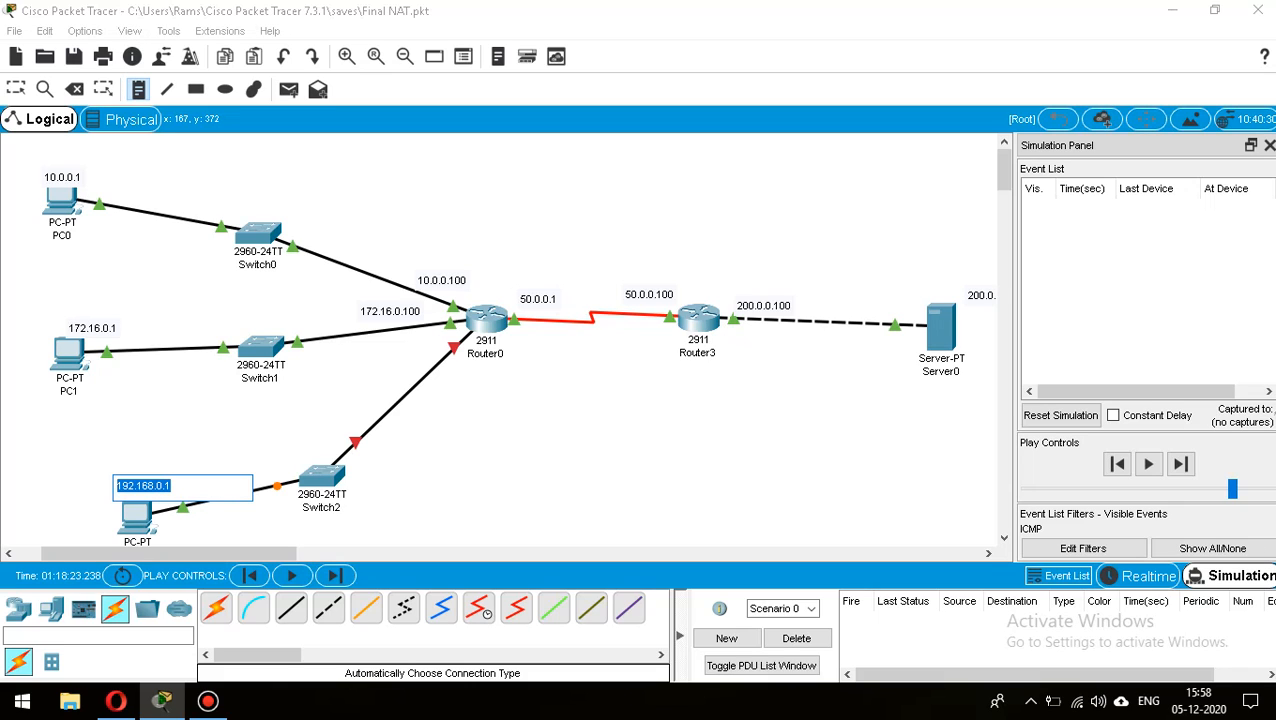
Add a 192.168.0.100 note just below Router0, reusing the copied address text.
{"action": "left_click", "coordinate": [464, 382]}
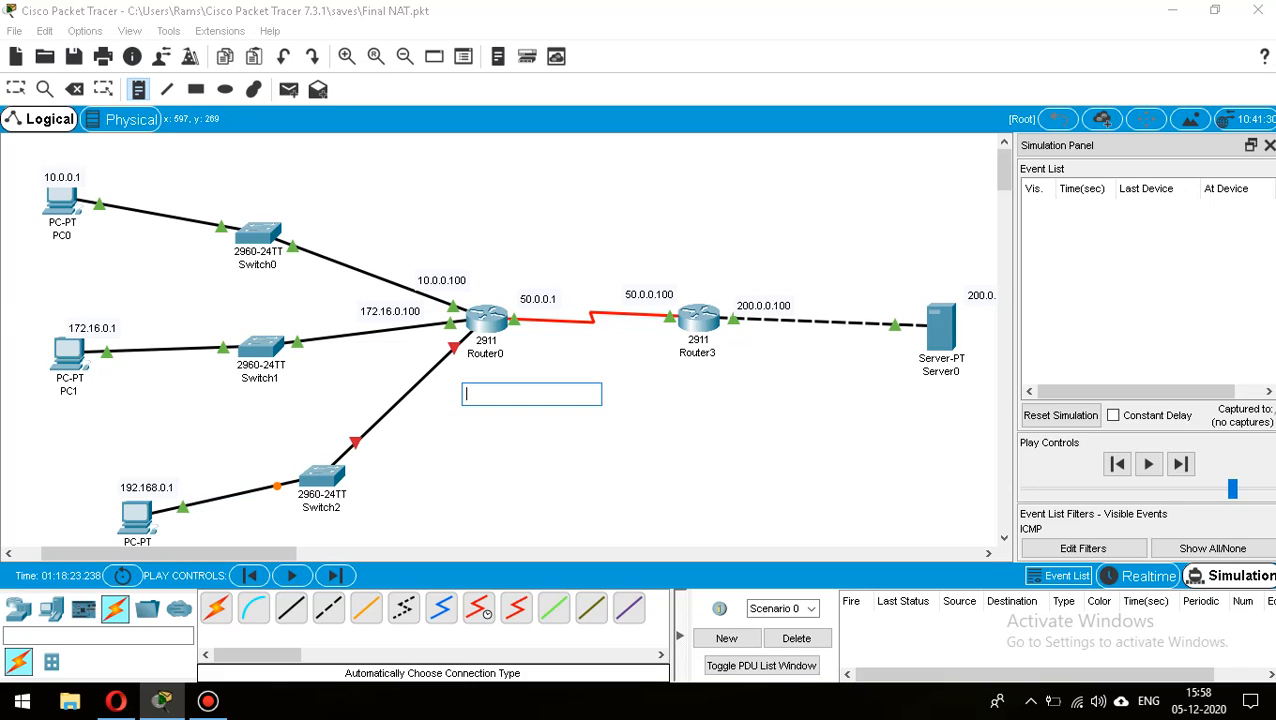
{"action": "left_click", "coordinate": [464, 367]}
{"action": "key", "text": "ctrl+v"}
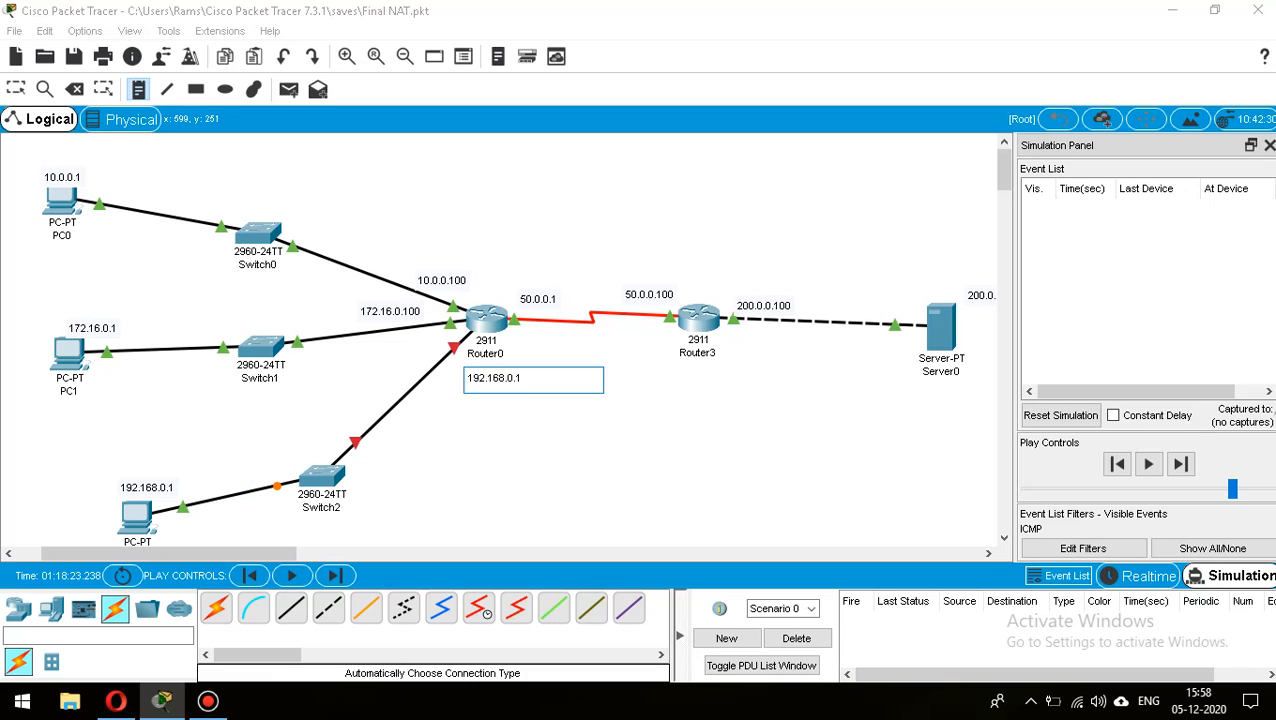
{"action": "type", "text": "00"}
{"action": "key", "text": "Escape"}
Give PC2 the static IPv4 address 192.168.0.1, subnet mask 255.255.255.0 and default gateway 192.168.0.100, and close its window.
{"action": "left_click", "coordinate": [137, 515]}
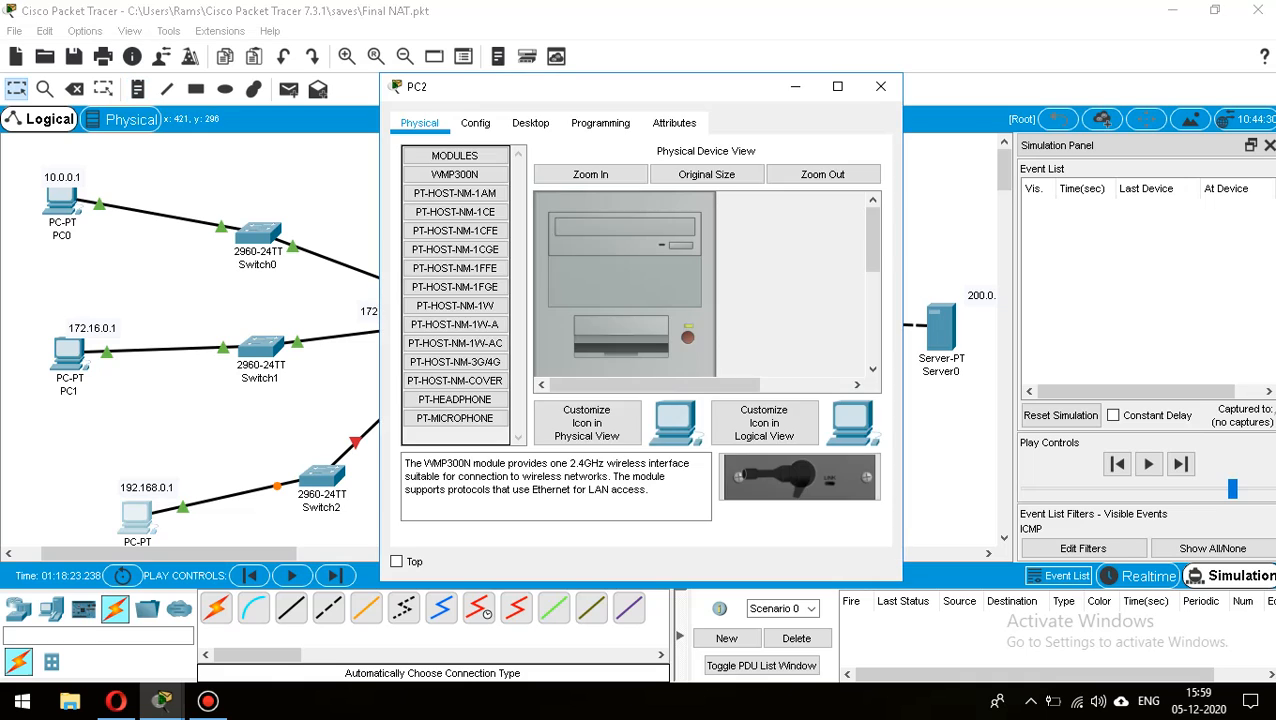
{"action": "left_click", "coordinate": [530, 122]}
{"action": "left_click", "coordinate": [441, 208]}
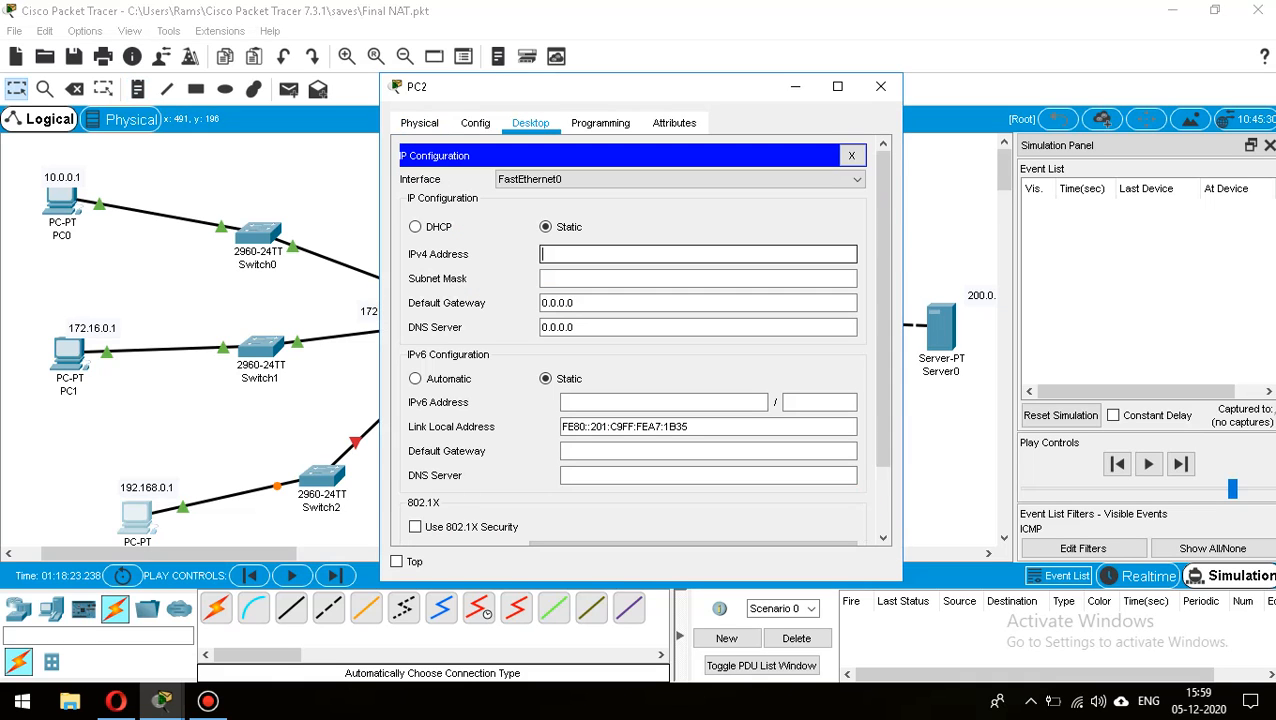
{"action": "type", "text": "1"}
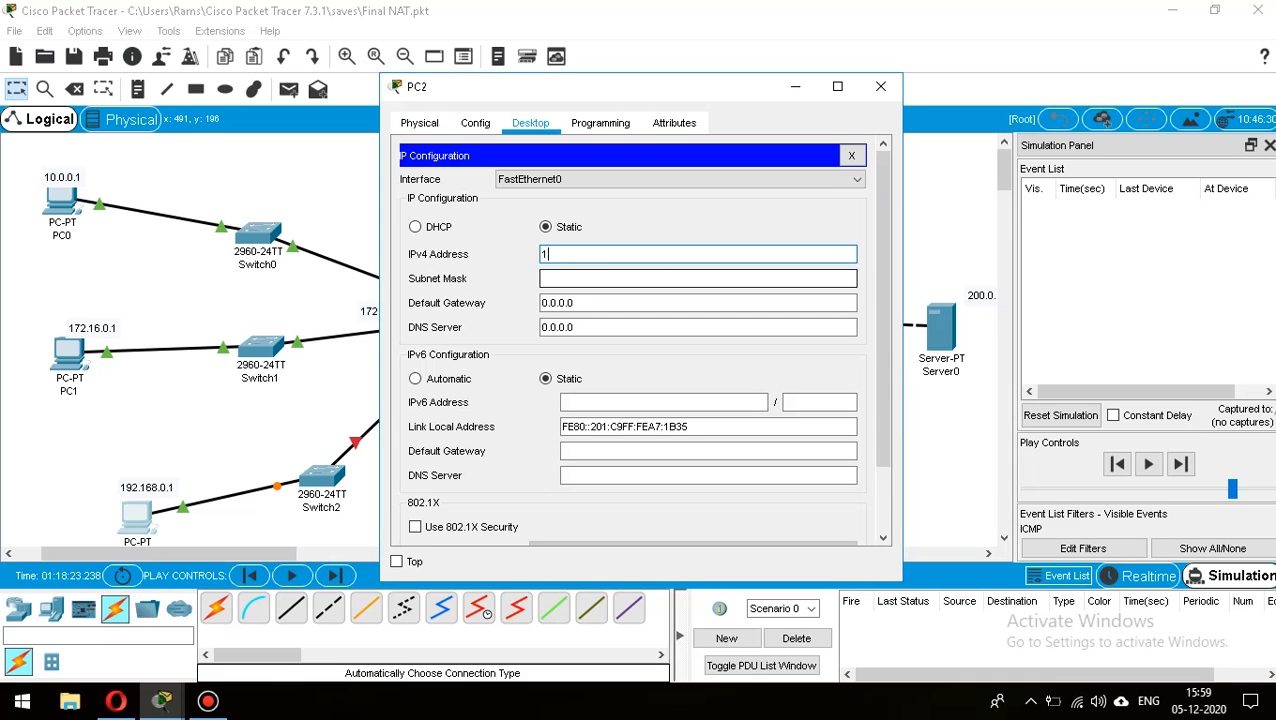
{"action": "type", "text": "92.168.0.1"}
{"action": "key", "text": "Tab"}
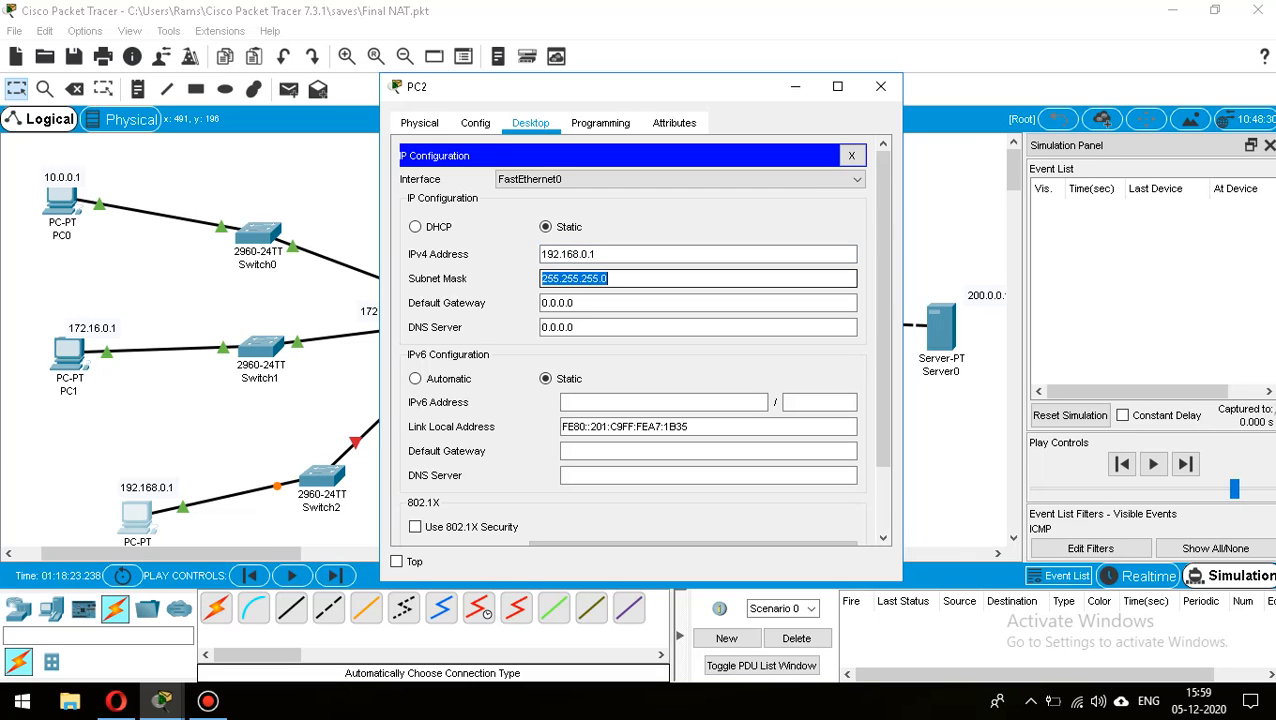
{"action": "key", "text": "Tab"}
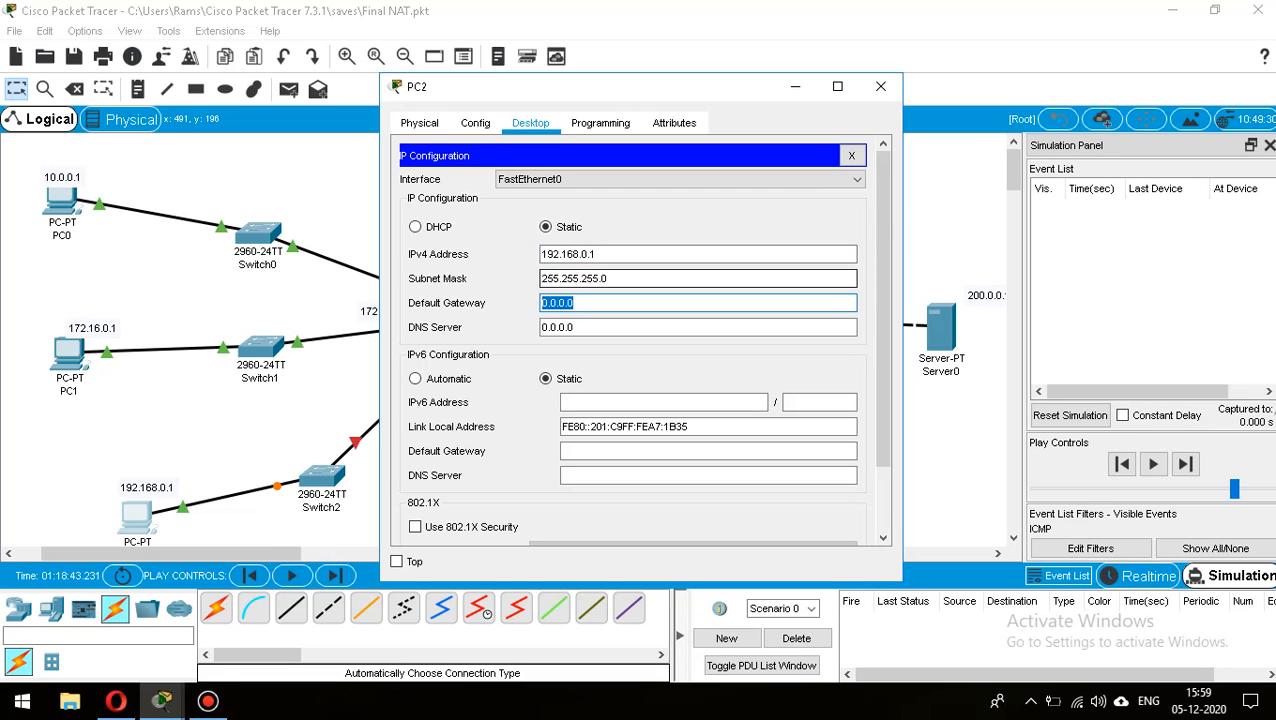
{"action": "type", "text": "192.168.0.100"}
{"action": "key", "text": "Tab"}
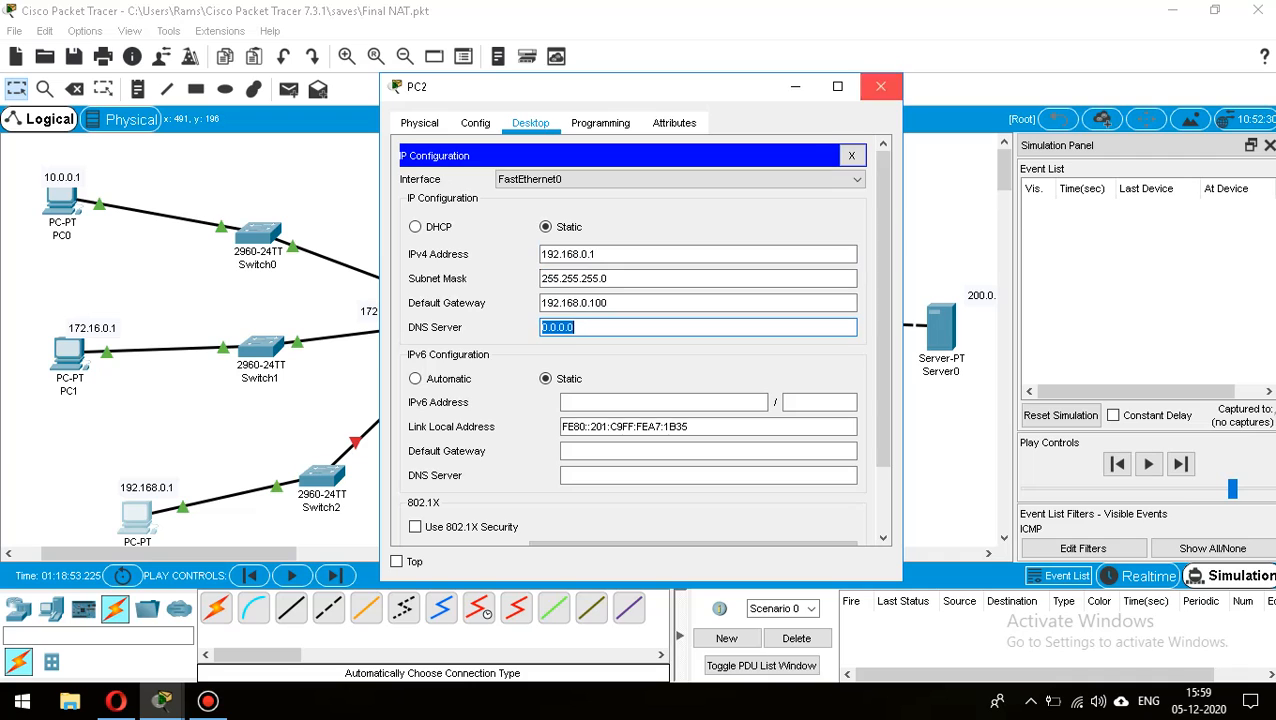
{"action": "key", "text": "shift+Tab"}
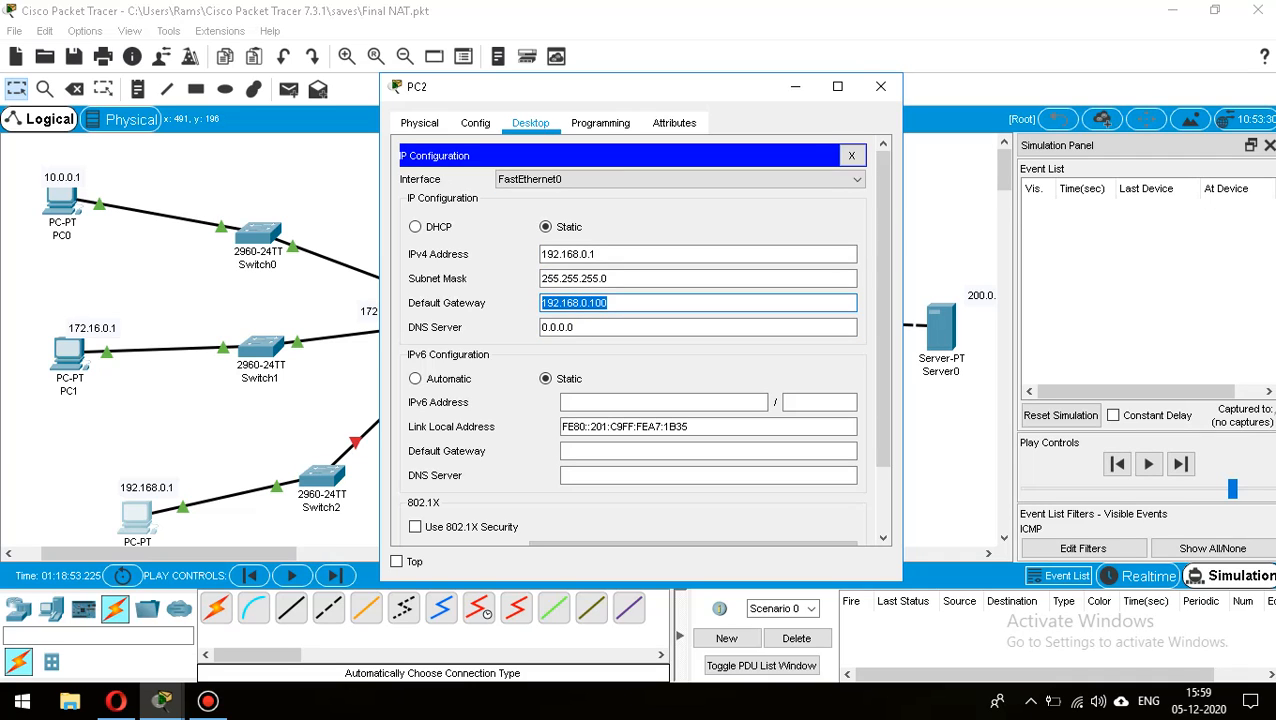
{"action": "left_click", "coordinate": [880, 86]}
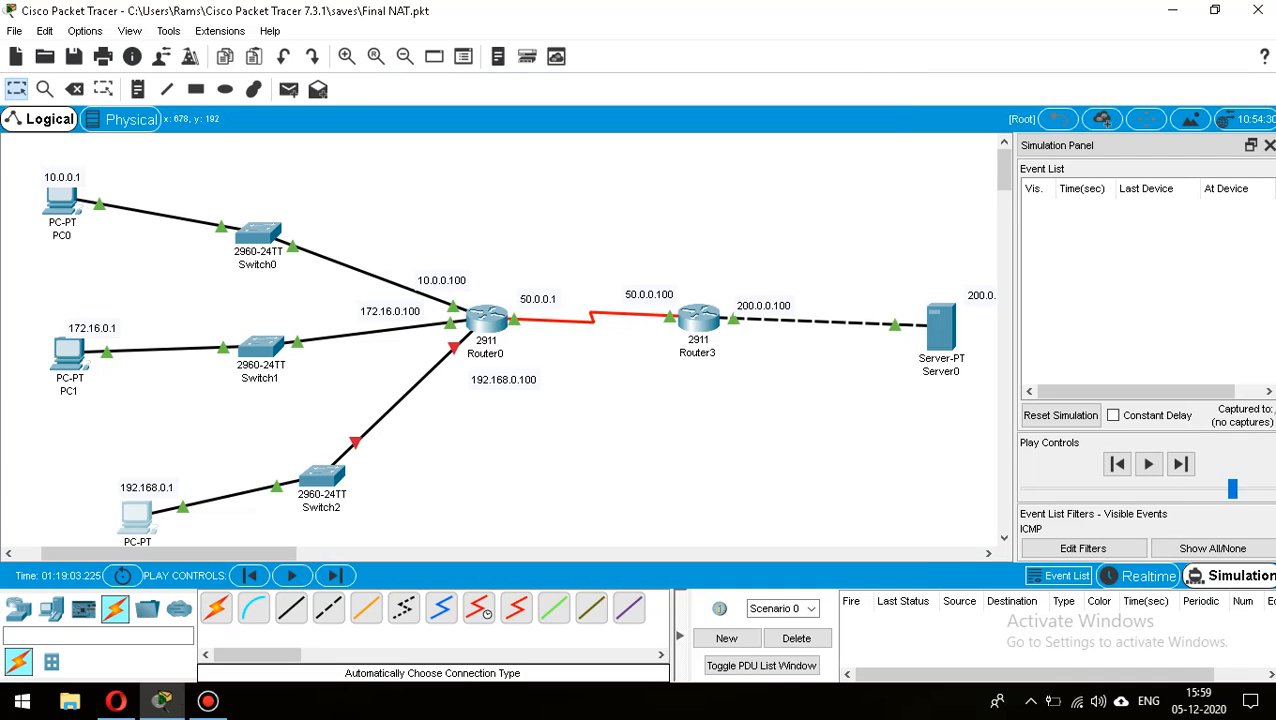
{"action": "left_click", "coordinate": [486, 318]}
{"action": "left_click", "coordinate": [475, 122]}
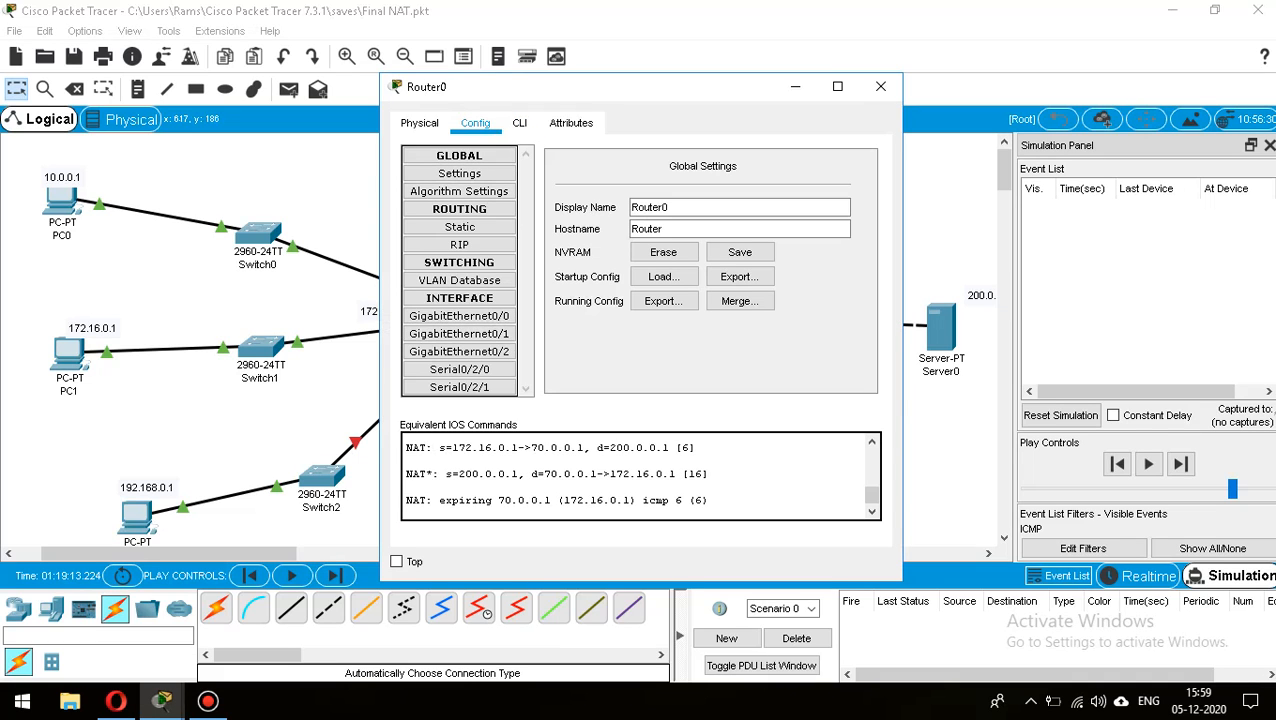
{"action": "left_click", "coordinate": [880, 86]}
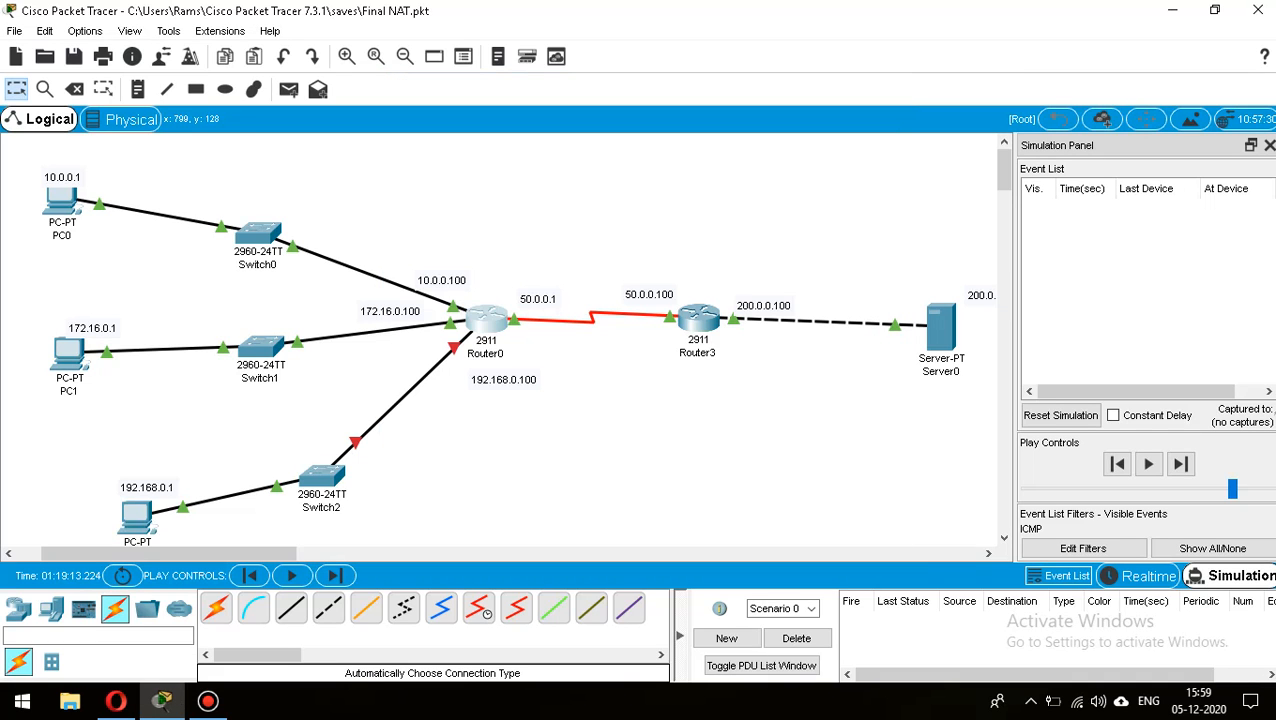
{"action": "left_click", "coordinate": [486, 319]}
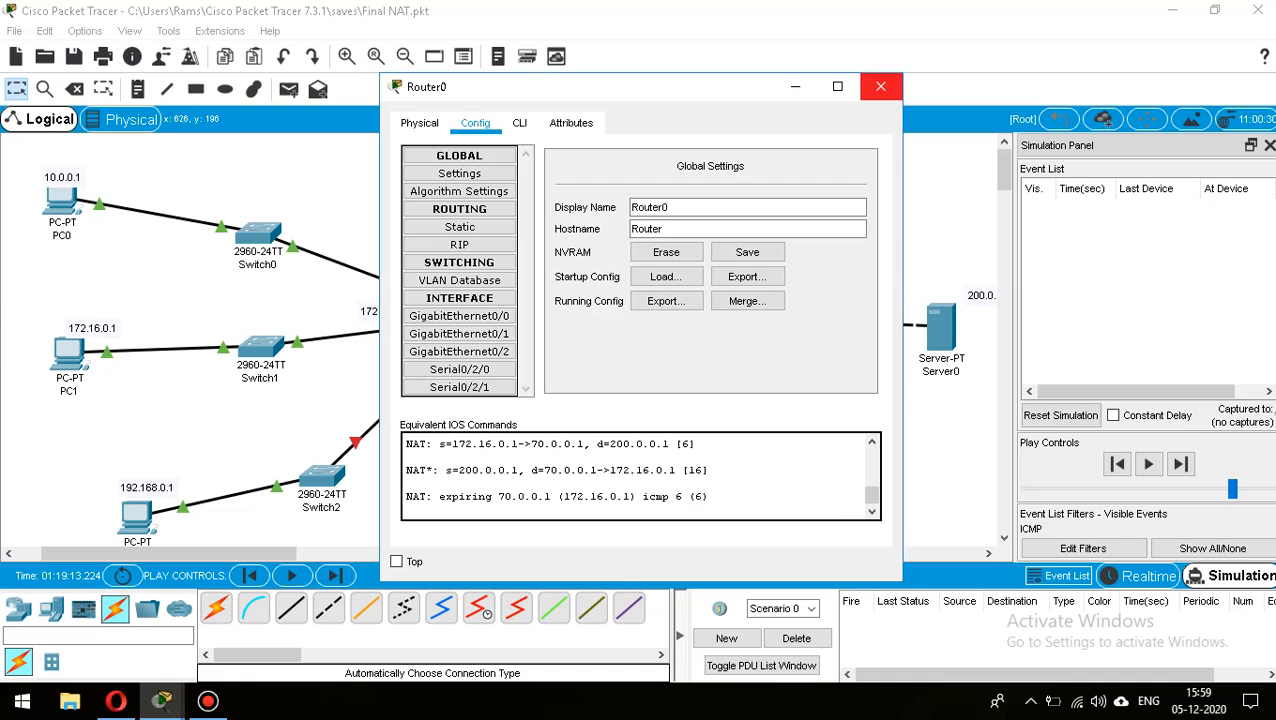
{"action": "left_click", "coordinate": [880, 86]}
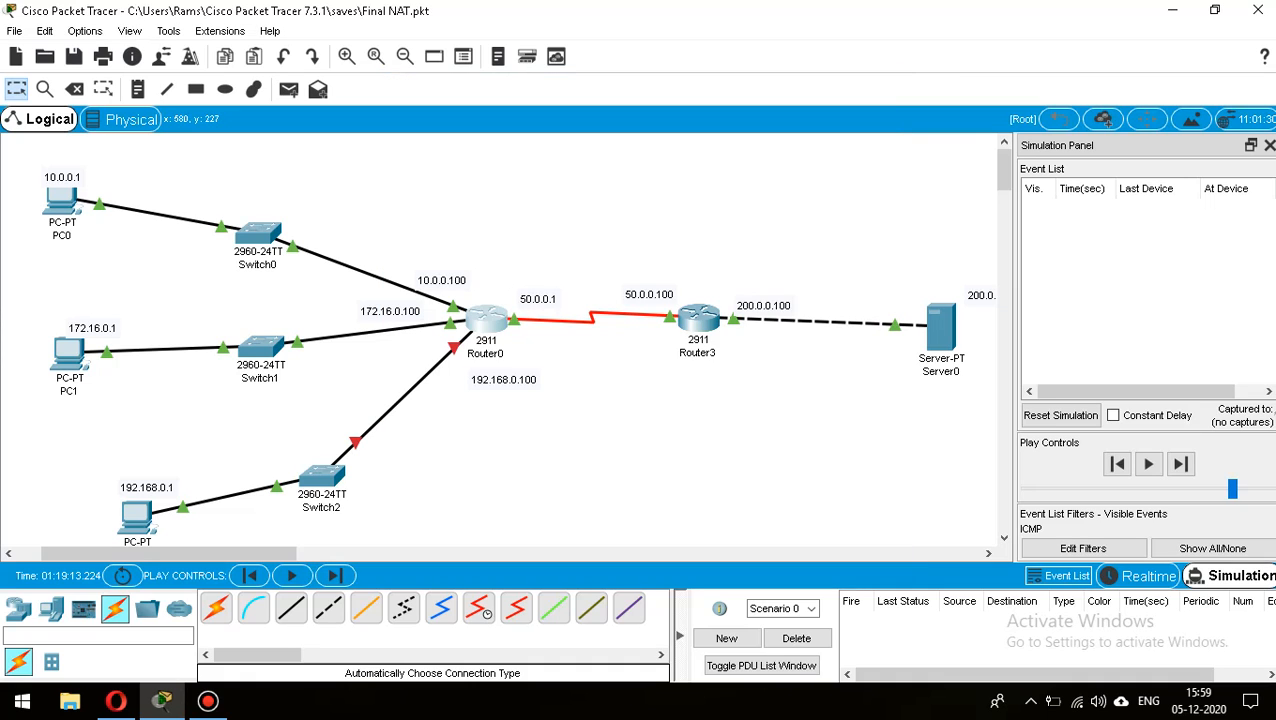
Assign 192.168.0.100 with mask 255.255.255.0 to Router0's GigabitEthernet0/2, enable the port, and close the router's window.
{"action": "left_click", "coordinate": [487, 318]}
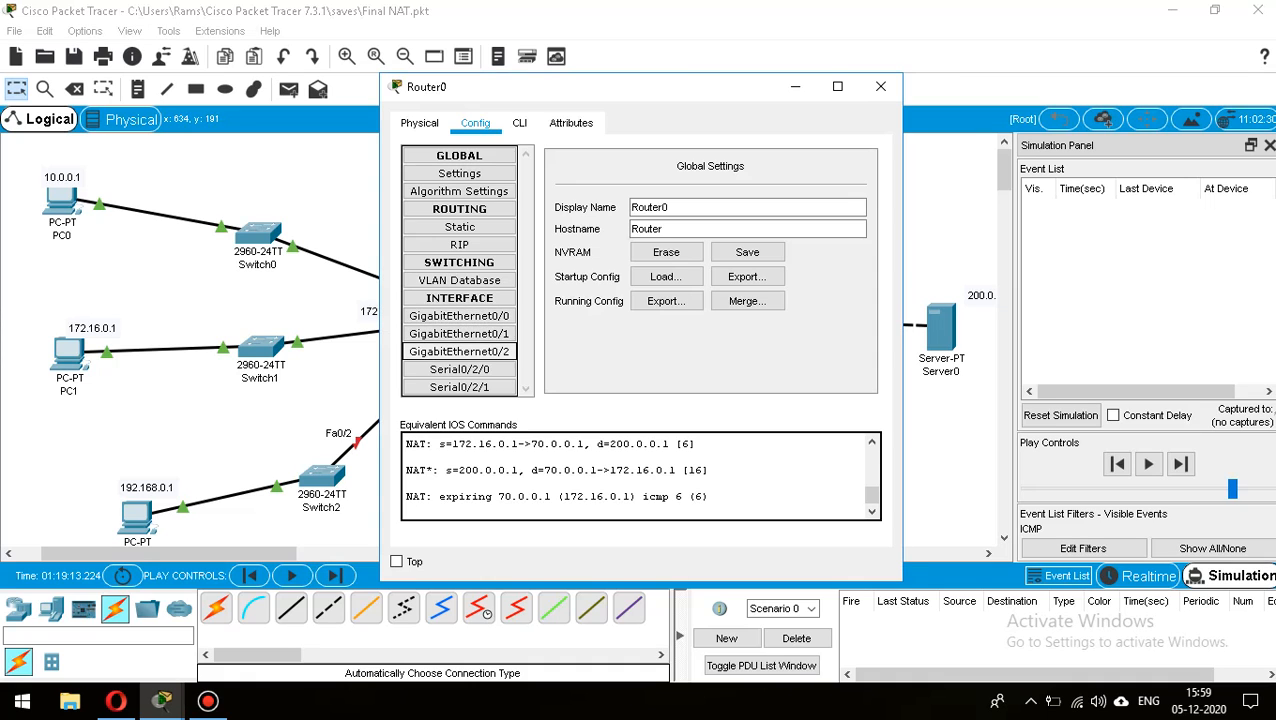
{"action": "left_click", "coordinate": [459, 352]}
{"action": "left_click", "coordinate": [789, 269]}
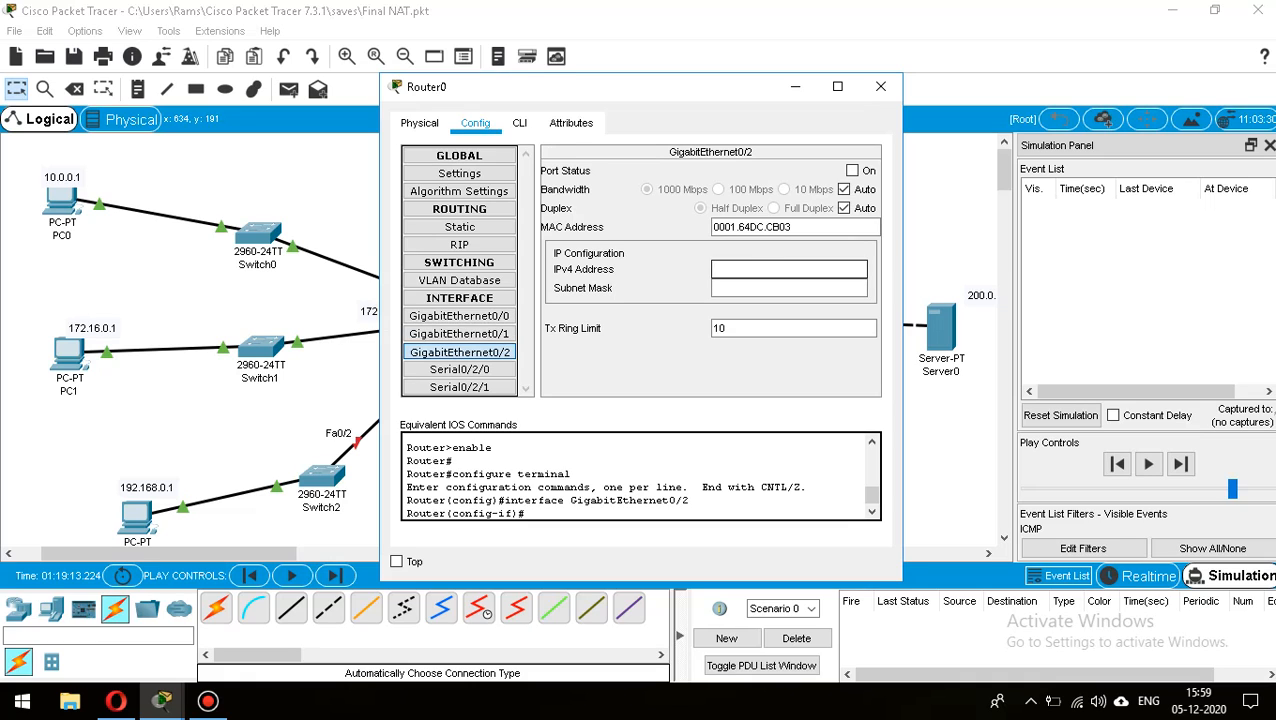
{"action": "type", "text": "192.168.0.100"}
{"action": "key", "text": "Tab"}
{"action": "left_click", "coordinate": [852, 171]}
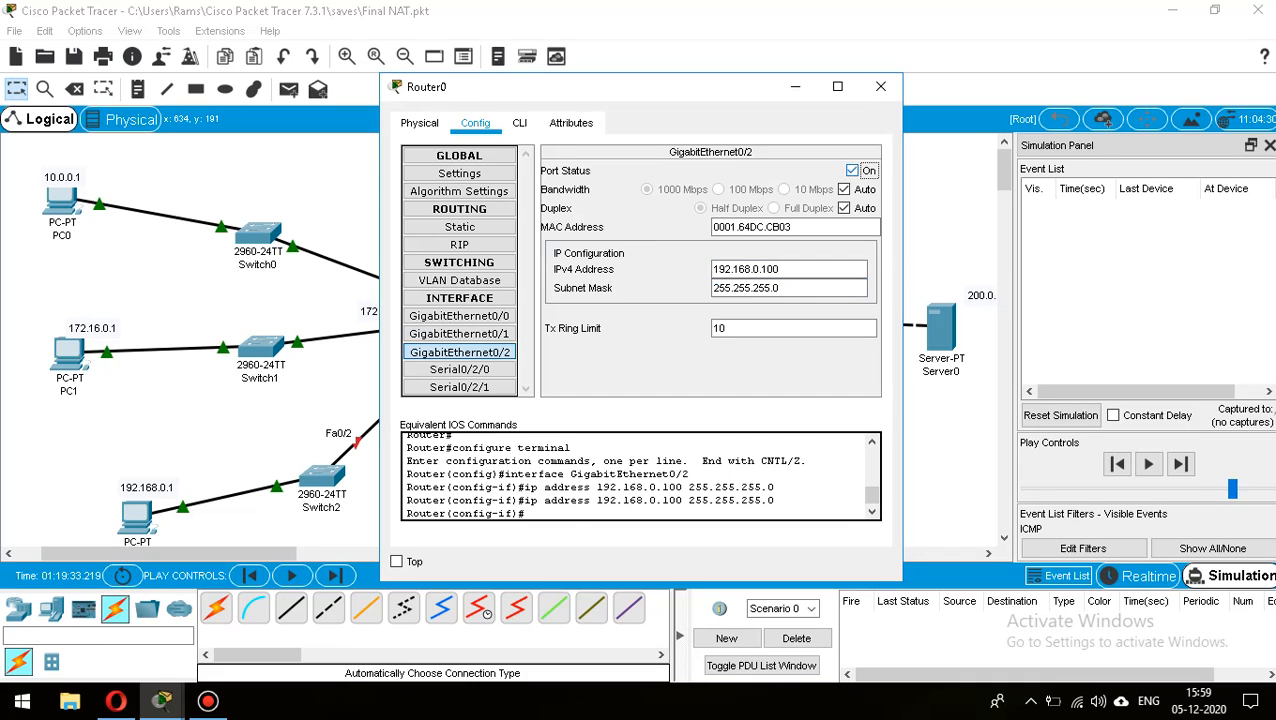
{"action": "left_click", "coordinate": [880, 86]}
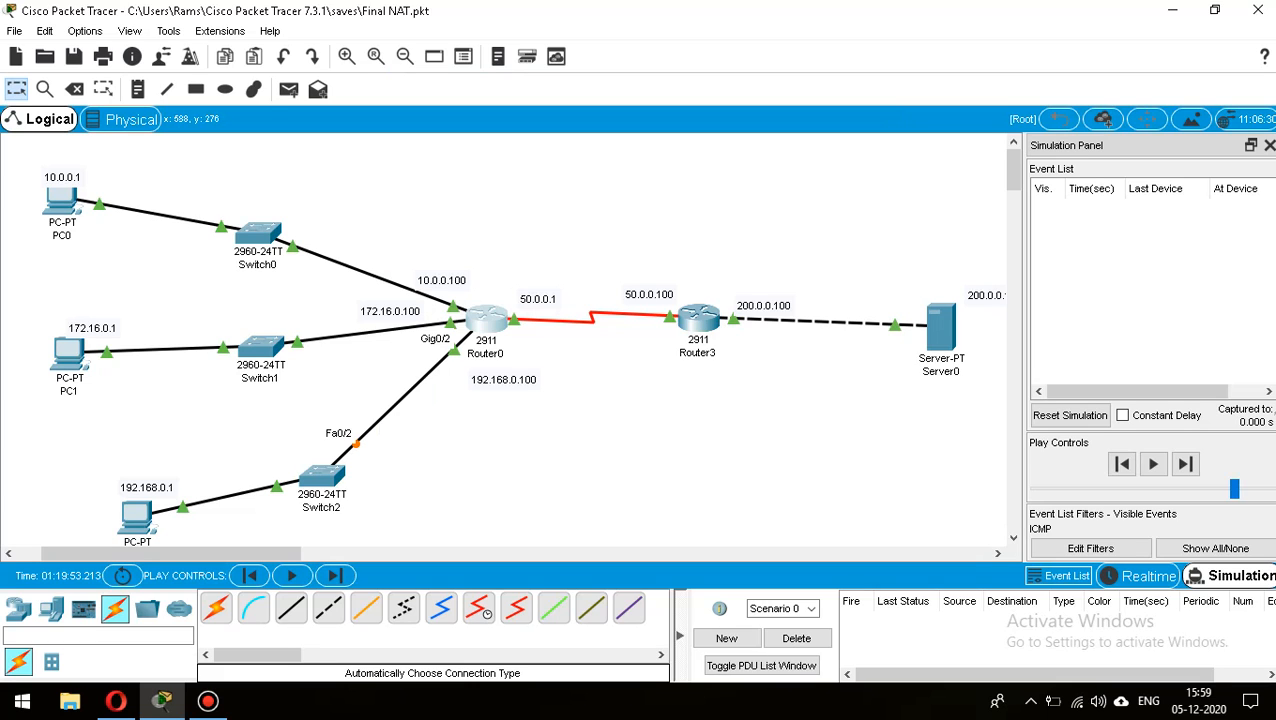
In Router0's command line, set interface g0/2 as ip nat inside and return to global configuration mode.
{"action": "left_click", "coordinate": [486, 318]}
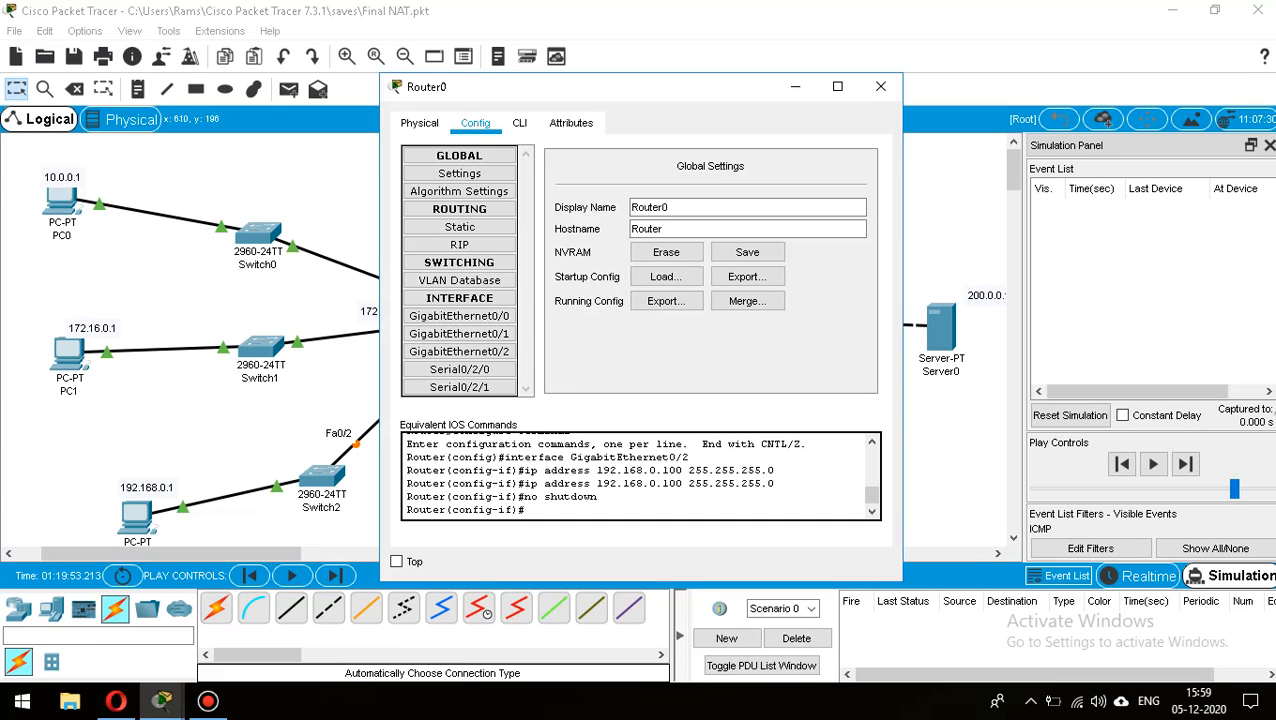
{"action": "left_click", "coordinate": [519, 122]}
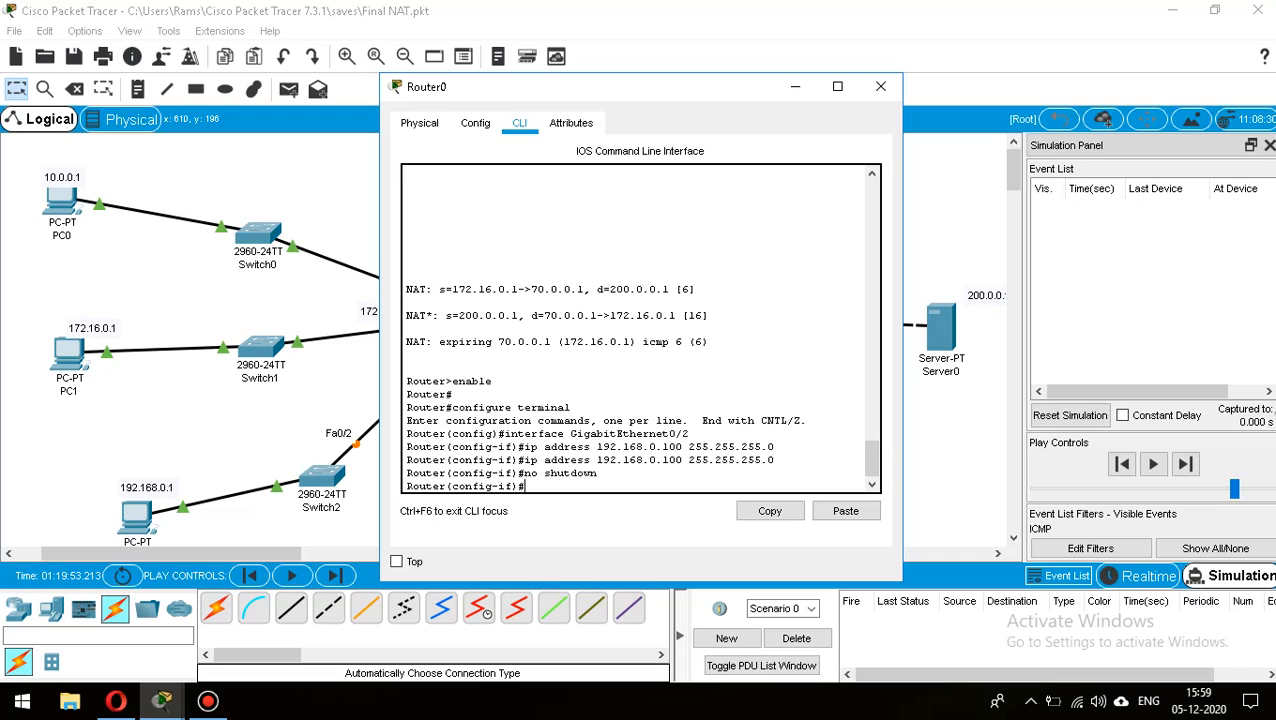
{"action": "key", "text": "Return"}
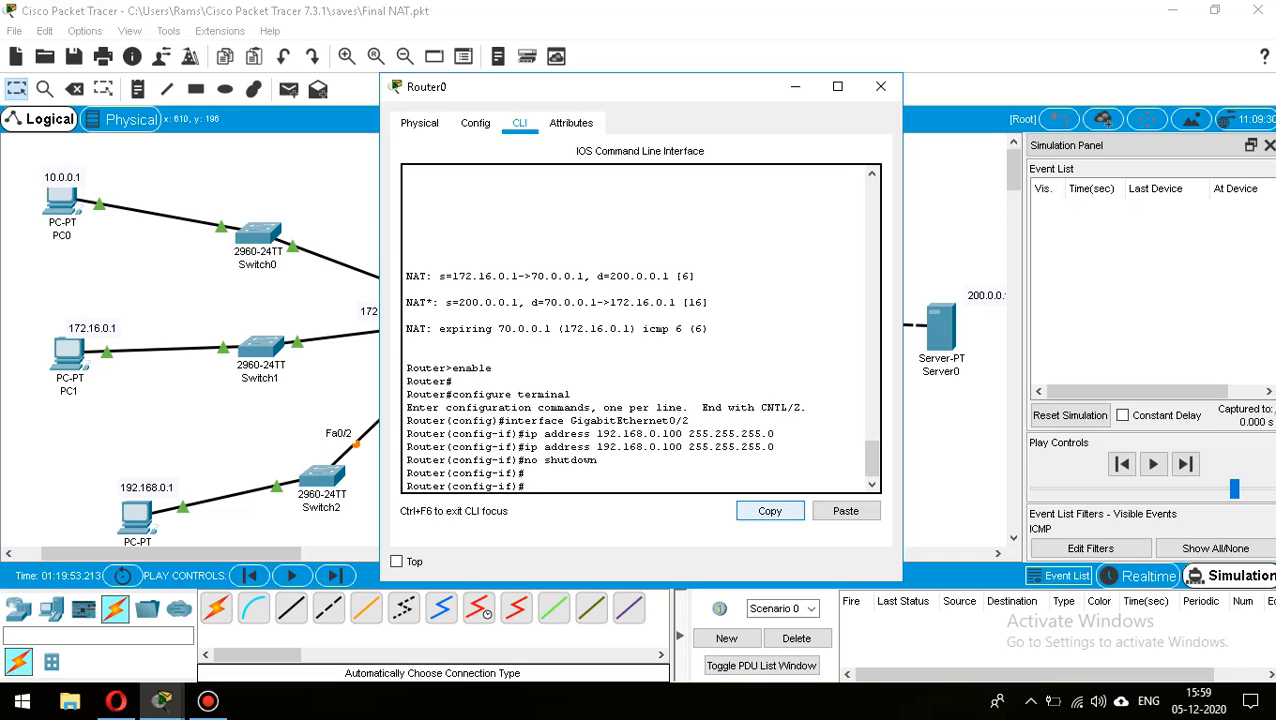
{"action": "type", "text": "exit"}
{"action": "key", "text": "Return"}
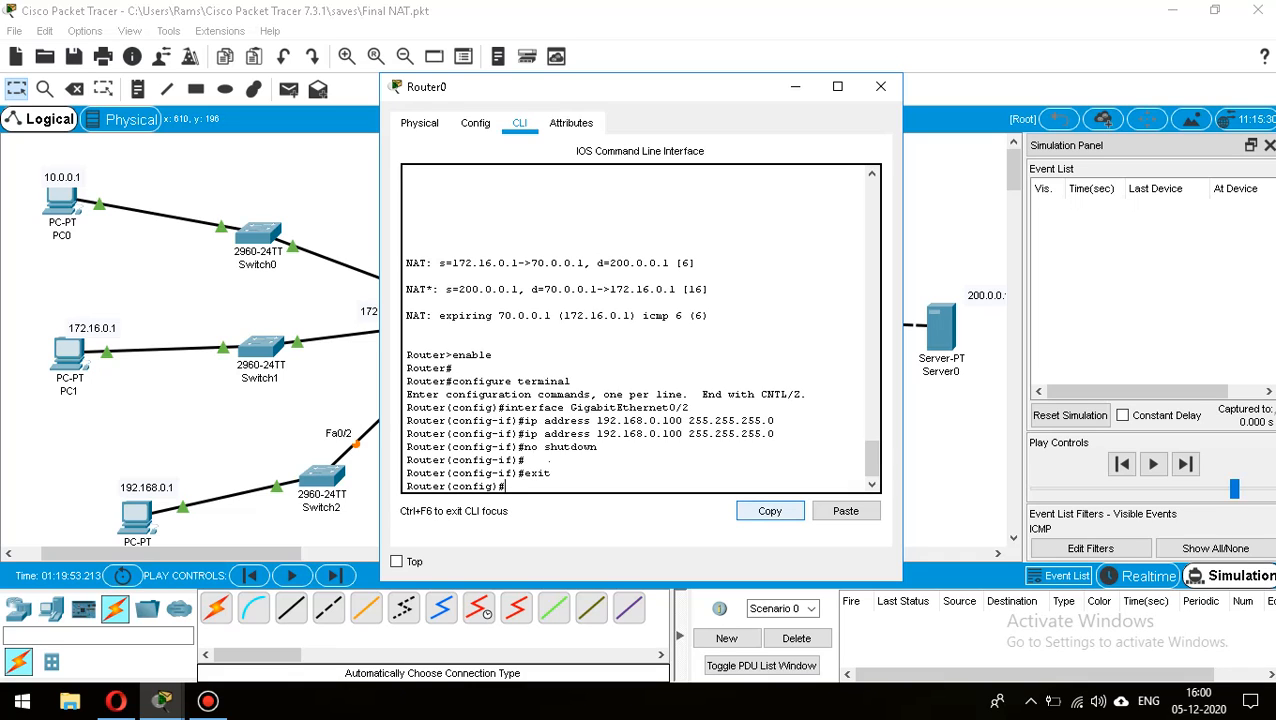
{"action": "type", "text": "int g0/2"}
{"action": "key", "text": "Return"}
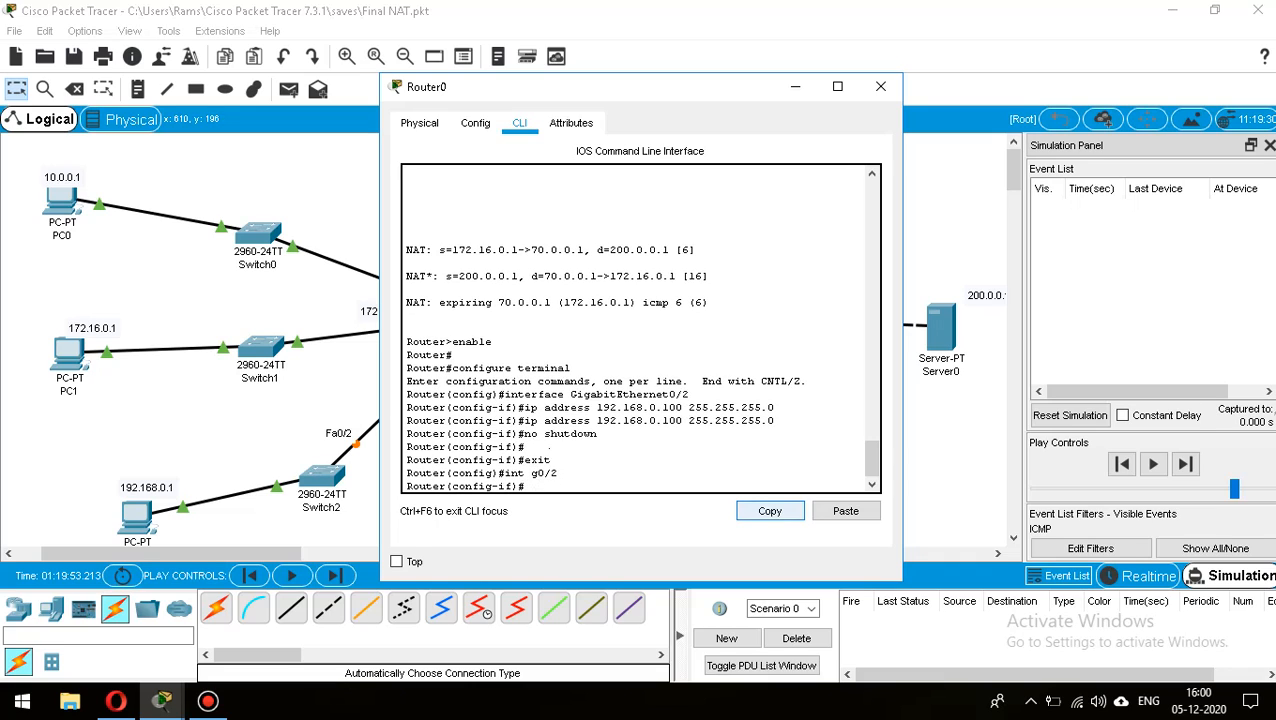
{"action": "type", "text": "ip nat inside"}
{"action": "key", "text": "Return"}
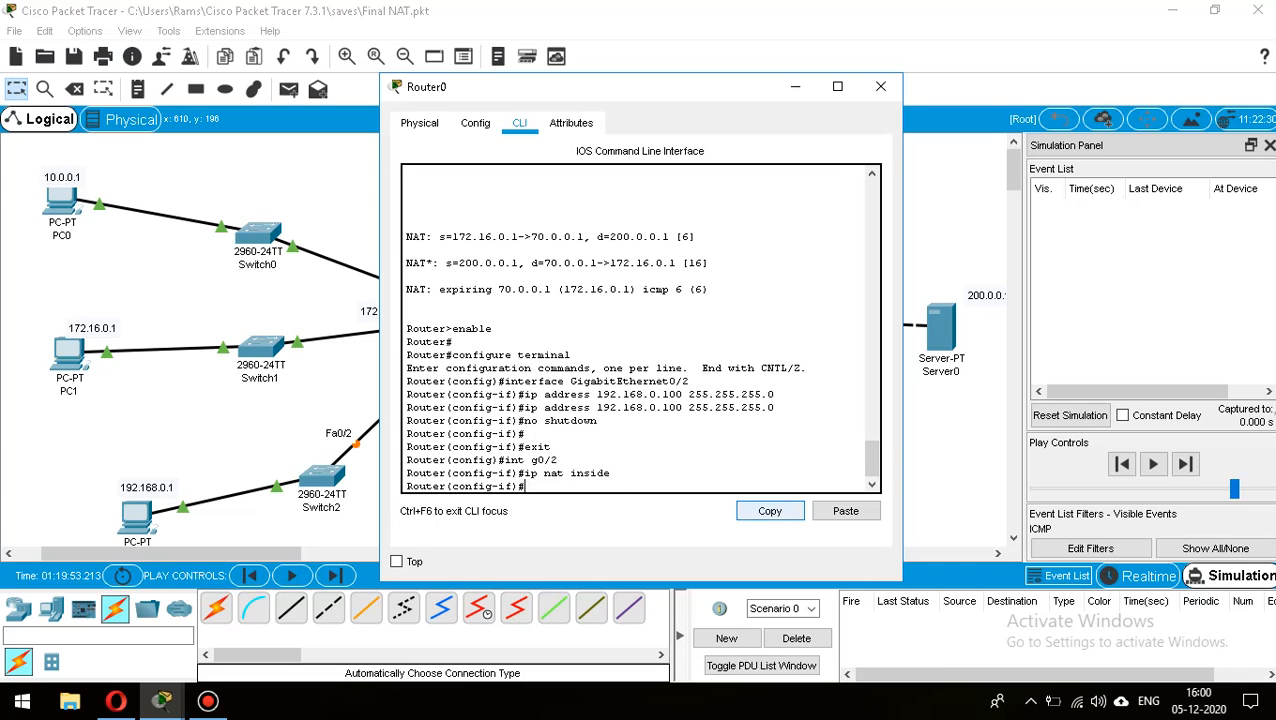
{"action": "type", "text": "exit"}
{"action": "key", "text": "Return"}
Set interface se0/2/0 as ip nat outside and exit the interface configuration.
{"action": "type", "text": "int"}
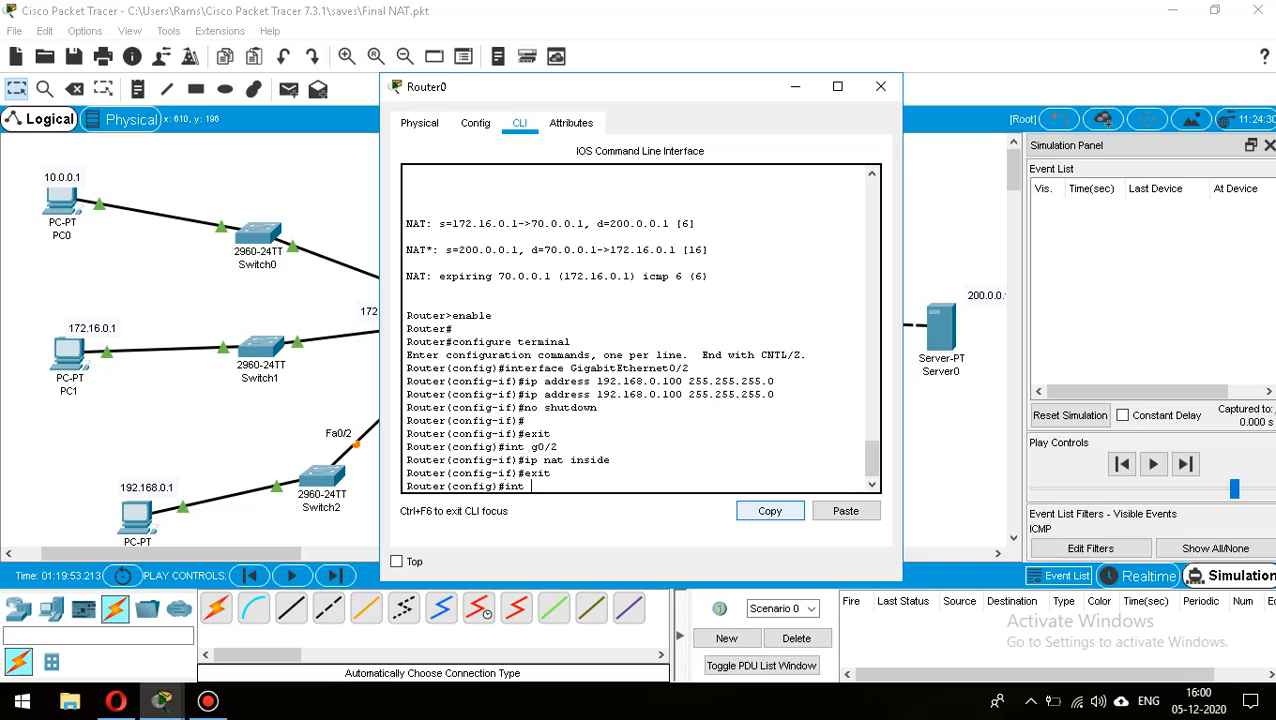
{"action": "type", "text": " se0/2/0"}
{"action": "key", "text": "Return"}
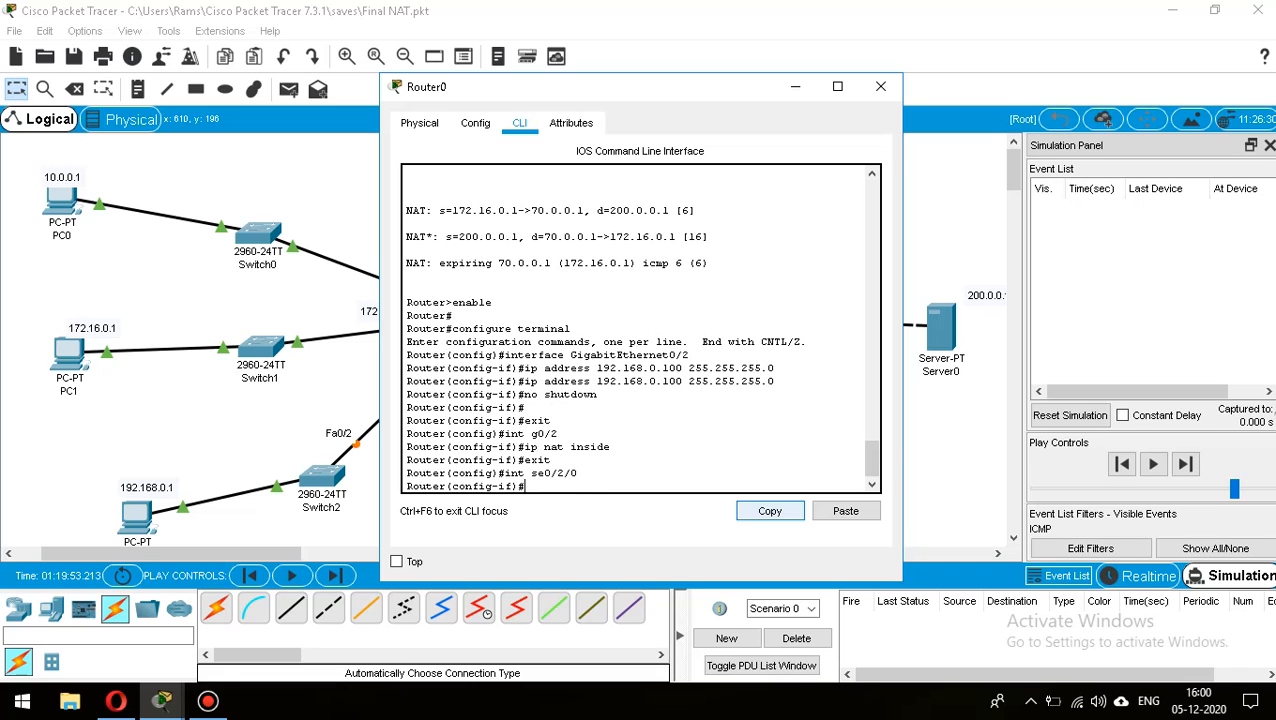
{"action": "type", "text": "ip nat outside"}
{"action": "key", "text": "Return"}
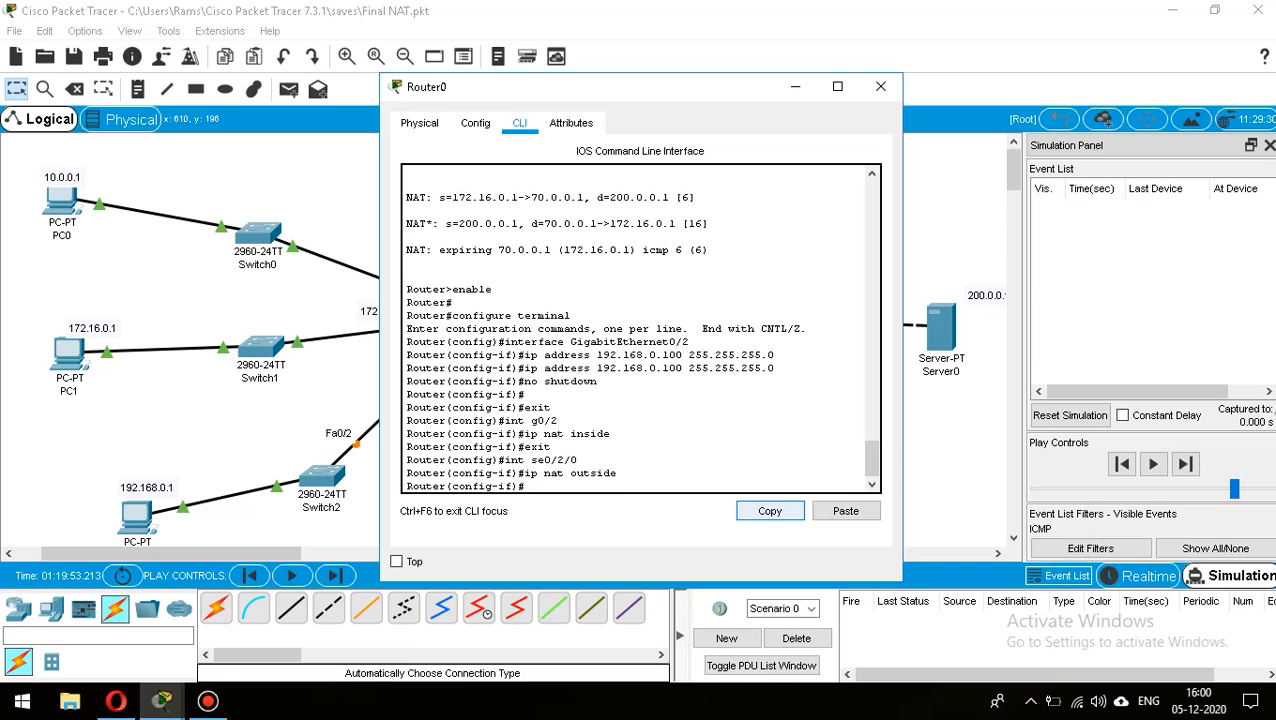
{"action": "type", "text": "exit"}
{"action": "key", "text": "Return"}
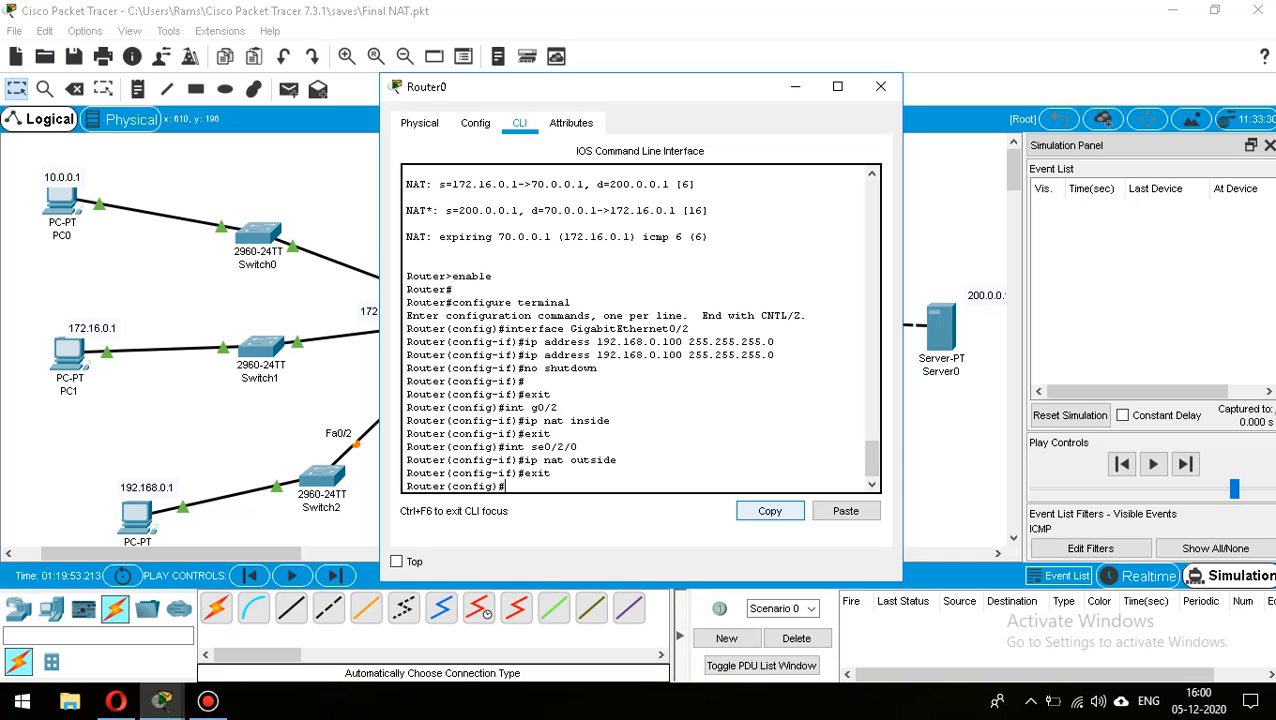
Create access-list 20 permitting 192.168.0.1 with wildcard 0.0.0.255, consulting the command help for the arguments.
{"action": "type", "text": "acces"}
{"action": "type", "text": "s-"}
{"action": "type", "text": "list"}
{"action": "type", "text": " 2"}
{"action": "type", "text": "0 ?"}
{"action": "type", "text": "permit"}
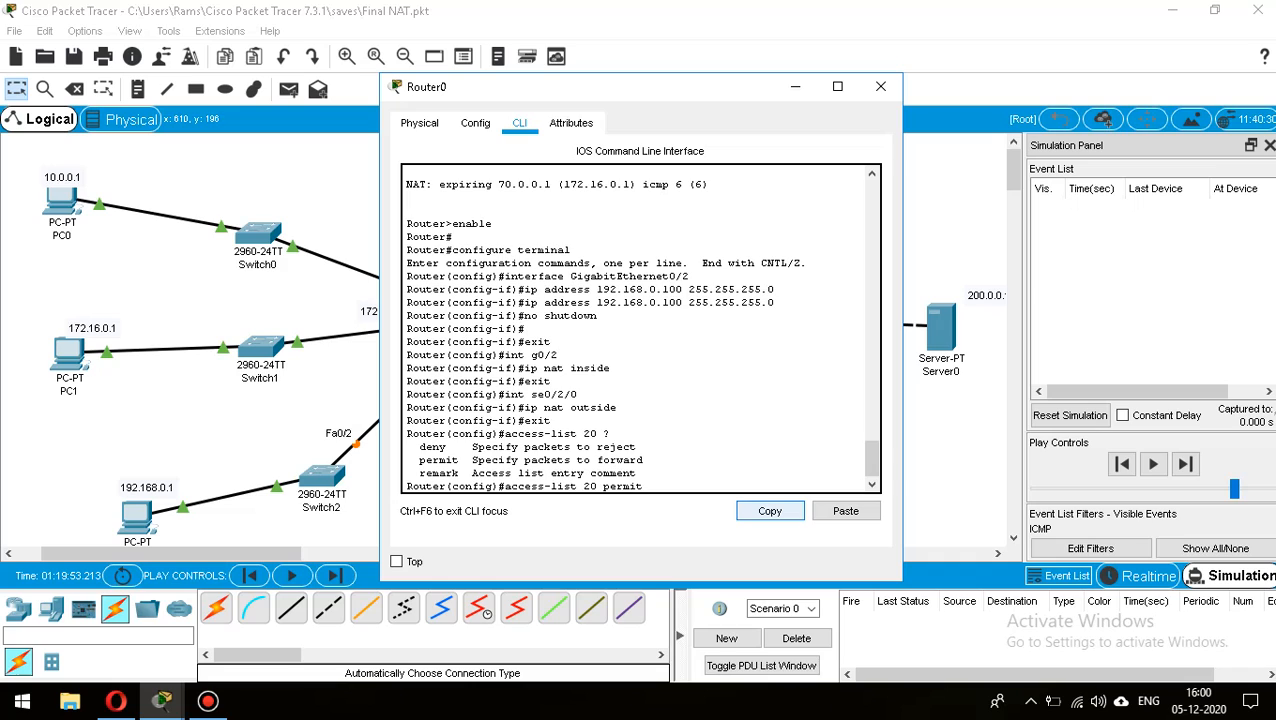
{"action": "type", "text": " 192.168.0.1 ?"}
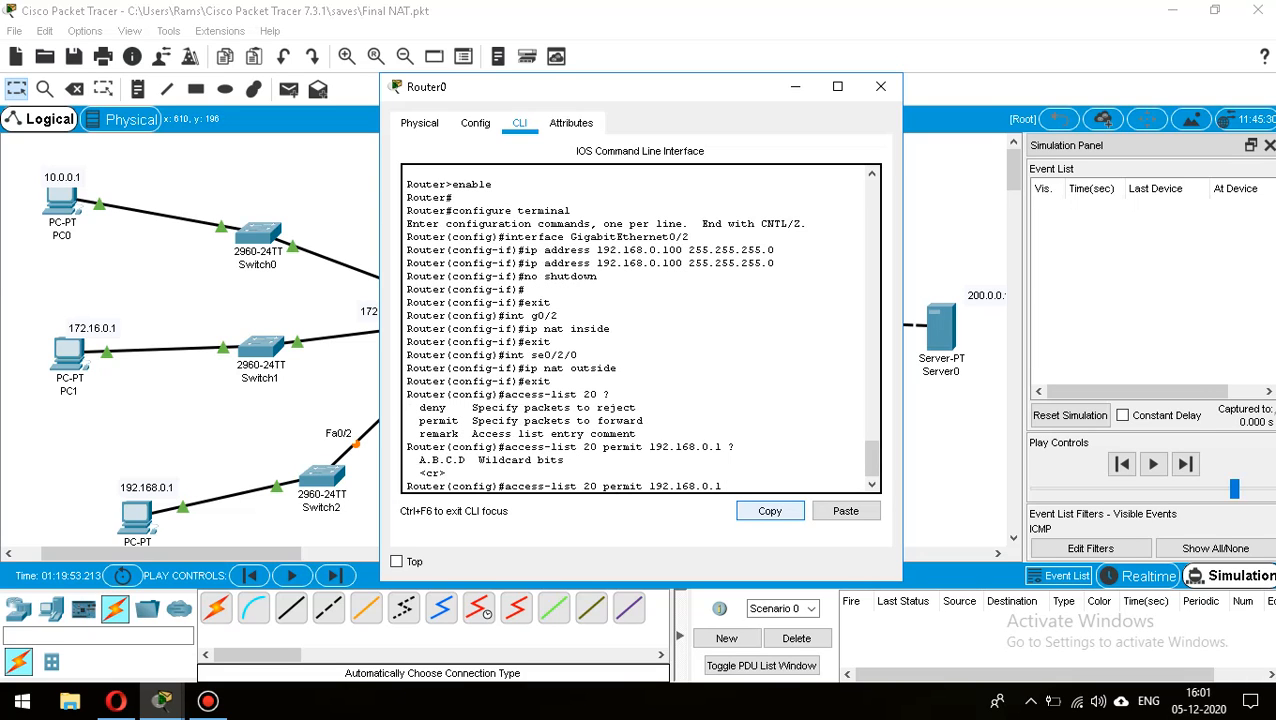
{"action": "type", "text": "25"}
{"action": "key", "text": "BackSpace"}
{"action": "key", "text": "BackSpace"}
{"action": "key", "text": "BackSpace"}
{"action": "type", "text": "0.0.0.24"}
{"action": "key", "text": "BackSpace"}
{"action": "type", "text": "55"}
{"action": "type", "text": "?"}
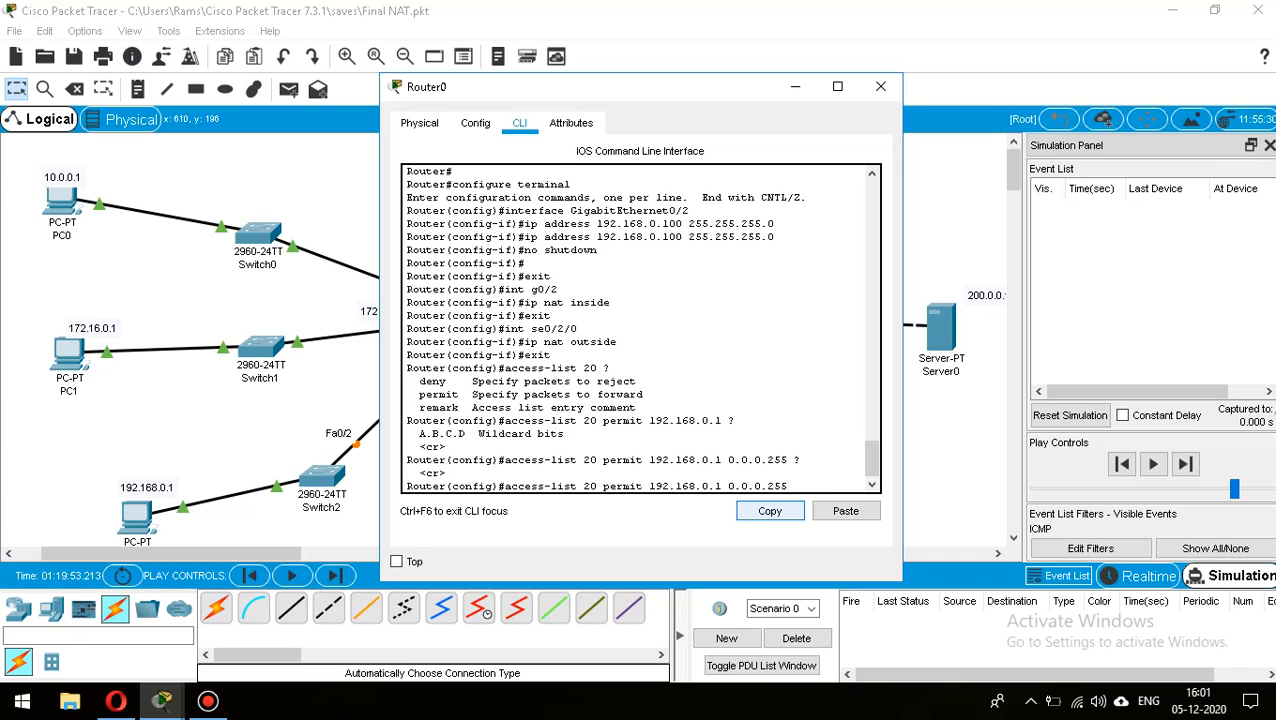
{"action": "key", "text": "Return"}
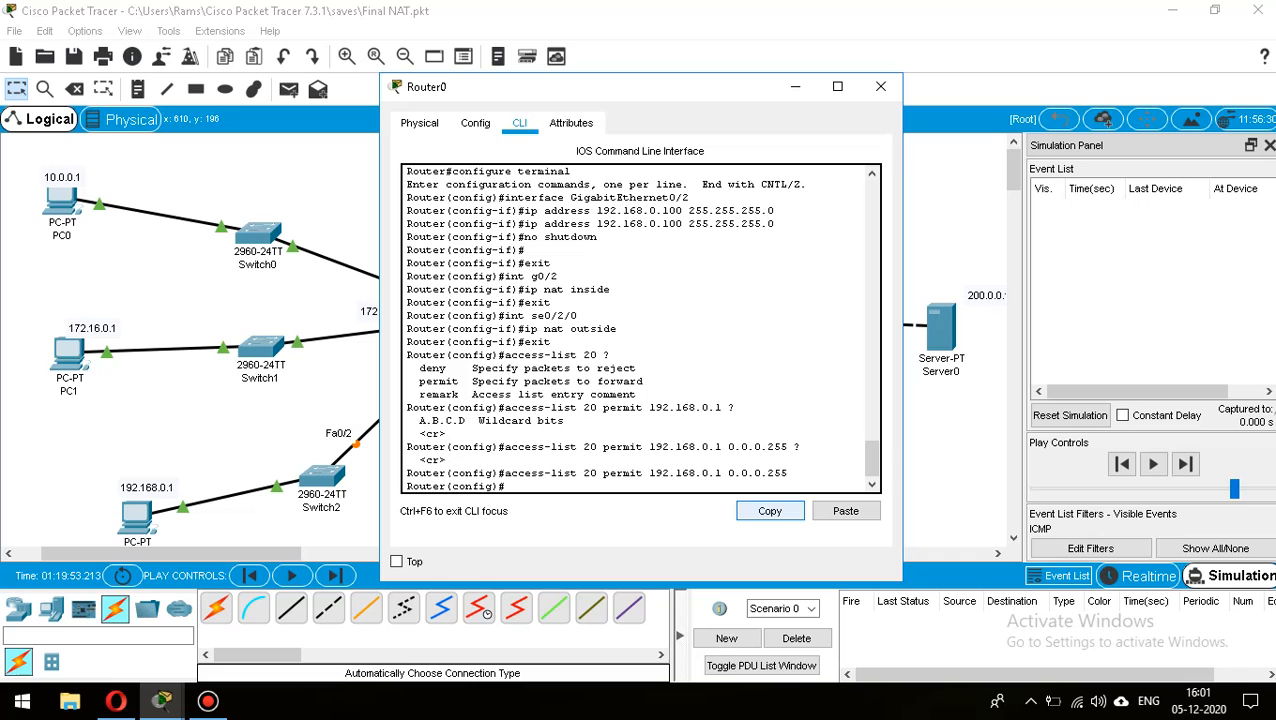
On Router0, create NAT pool PAT from 80.0.0.1 to 80.0.0.1 with netmask 255.0.0.0, consulting command help for the arguments.
{"action": "type", "text": "ip nat pool"}
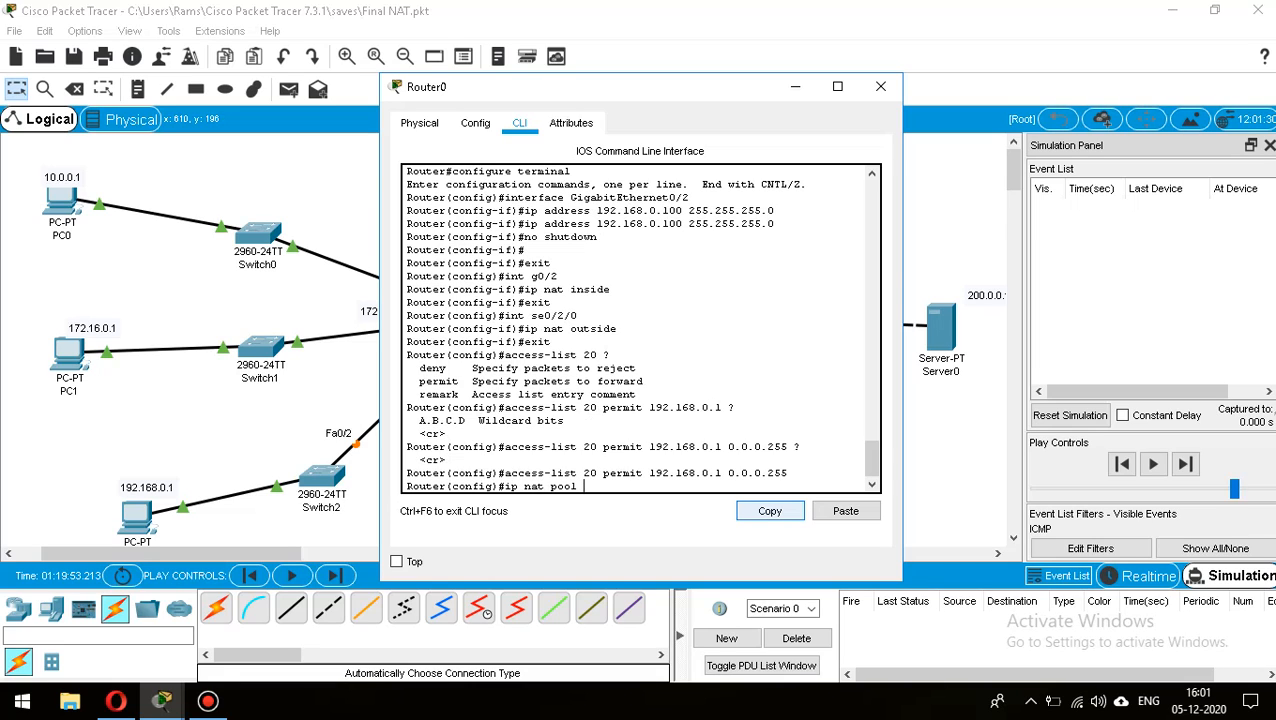
{"action": "type", "text": " ?"}
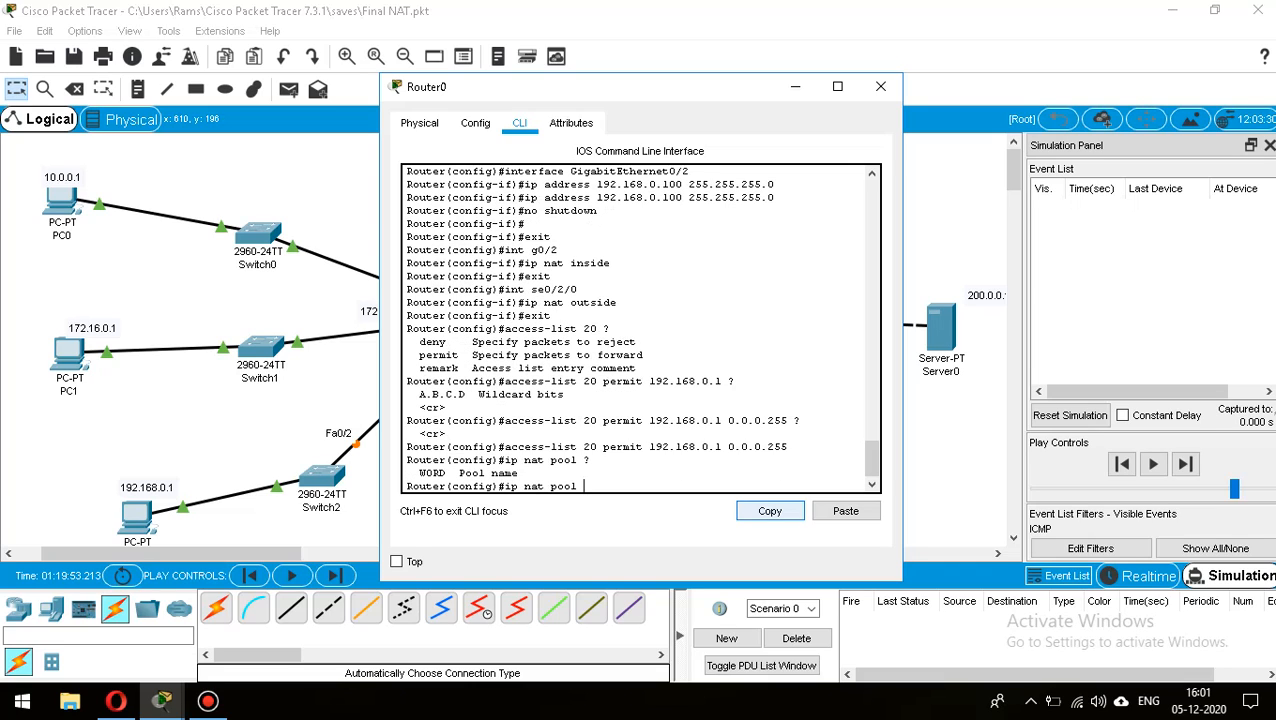
{"action": "type", "text": "PAT ?"}
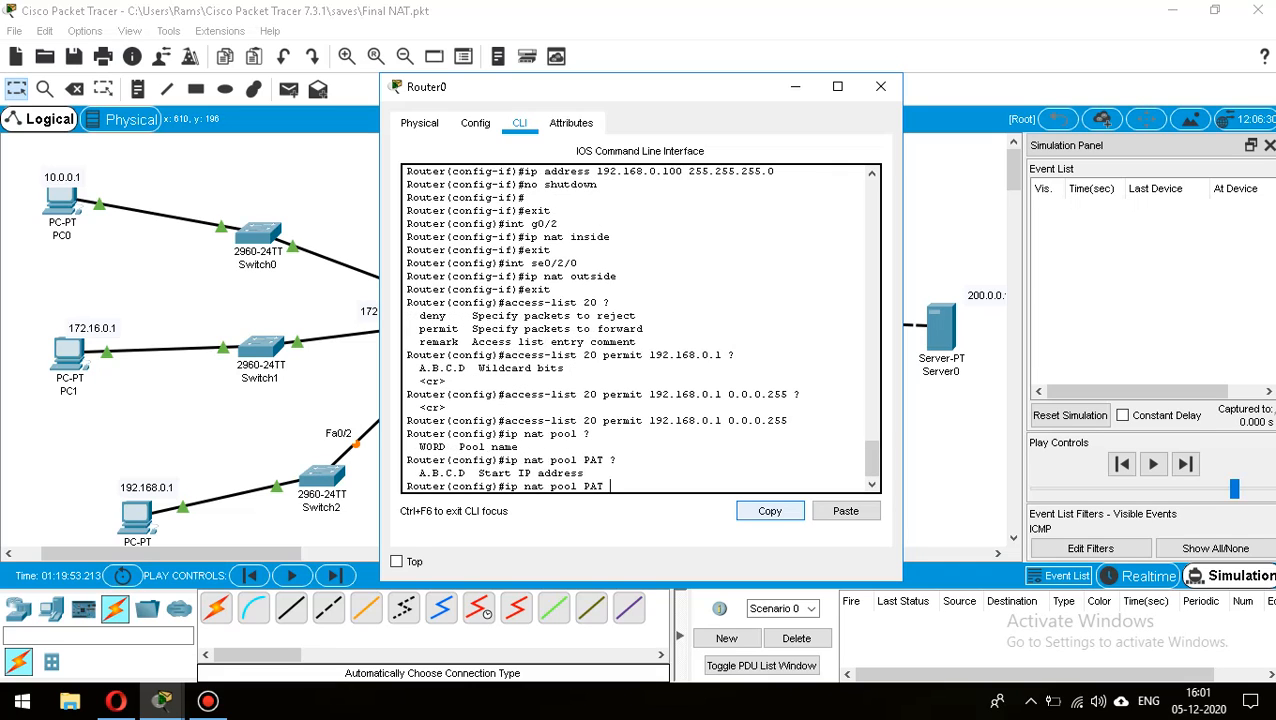
{"action": "type", "text": "80.0.0.1 80.0.0.1 ?"}
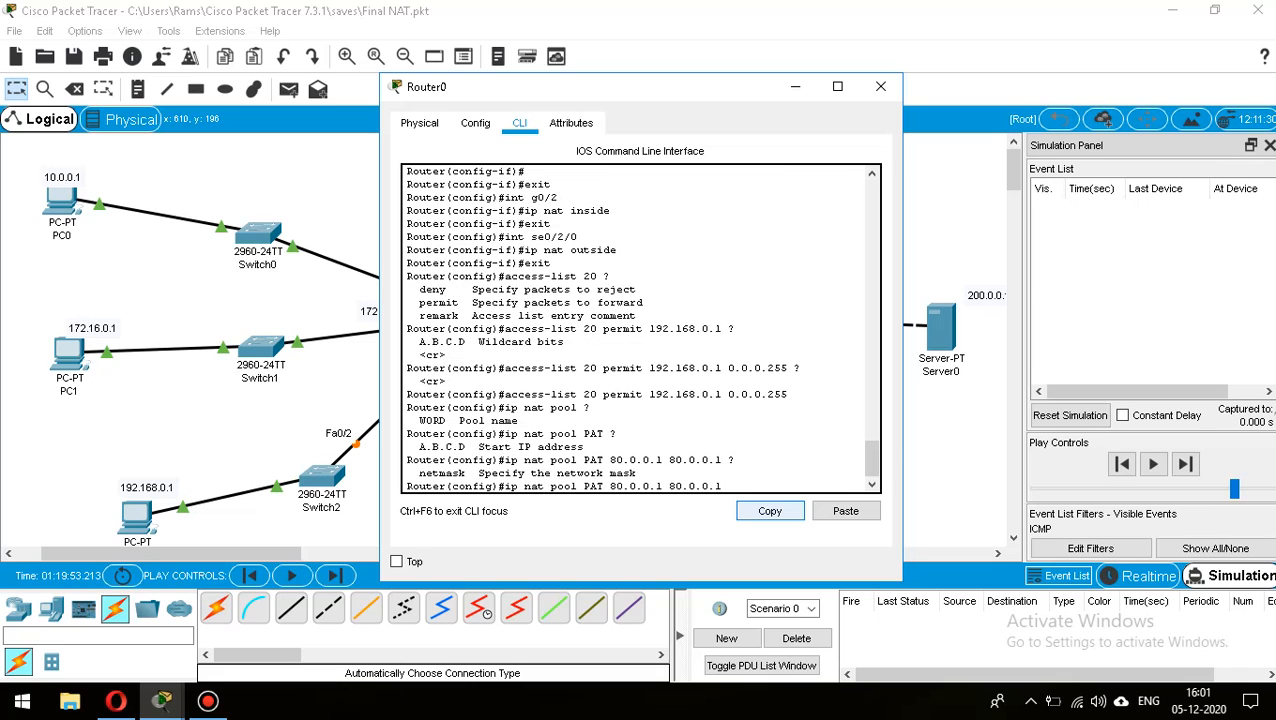
{"action": "type", "text": "net"}
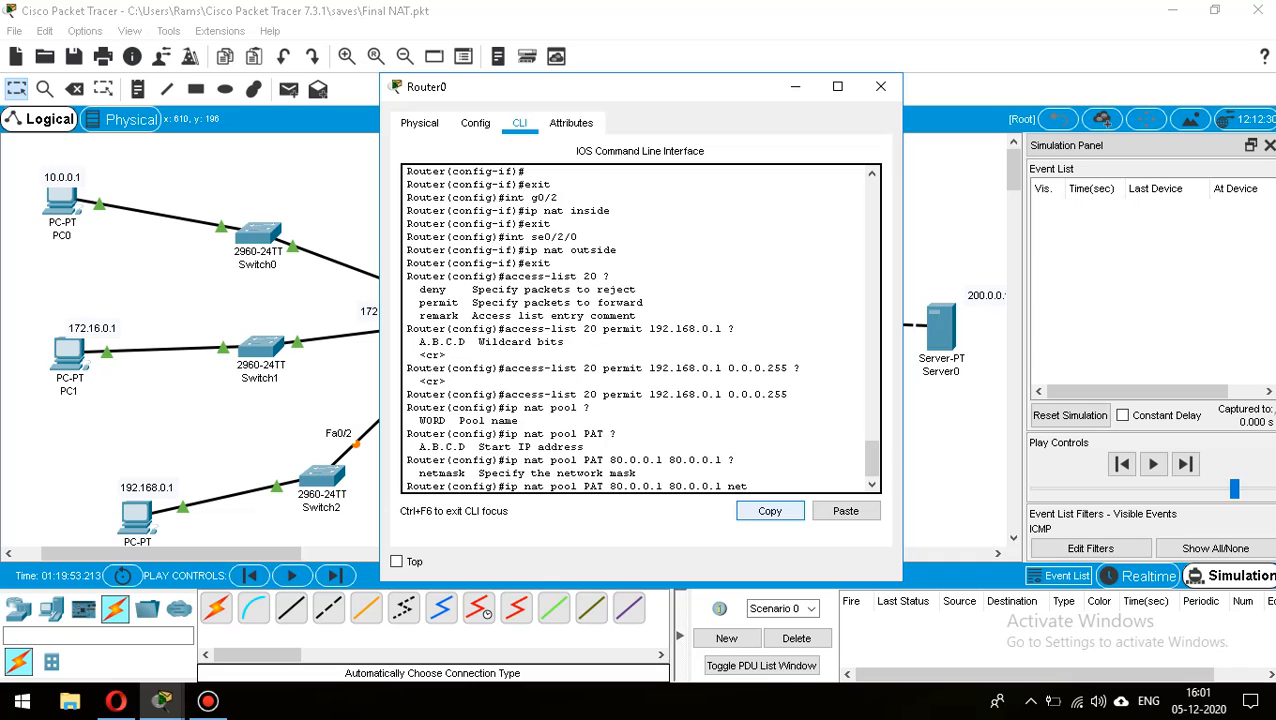
{"action": "type", "text": "mask 255.0.0.0"}
{"action": "key", "text": "Return"}
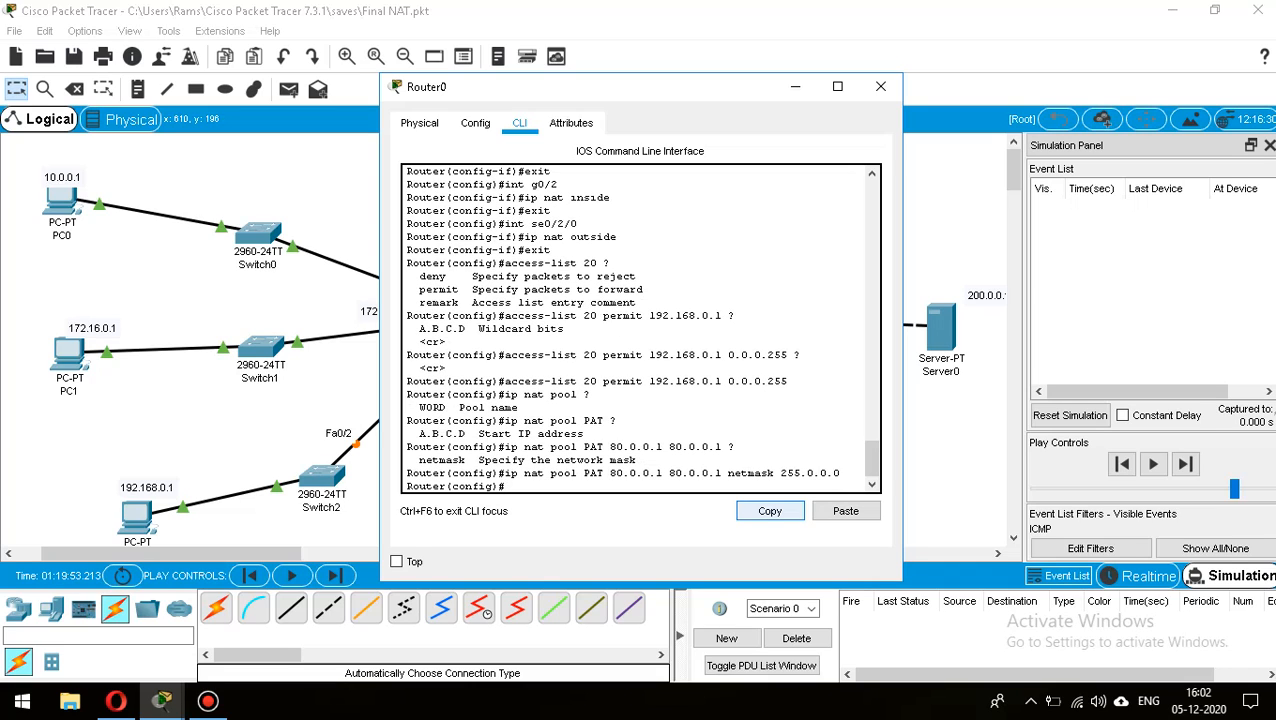
Map inside source list 20 to pool PAT with overload, leave configuration mode, and close Router0's window.
{"action": "type", "text": "ip nat inside source ?"}
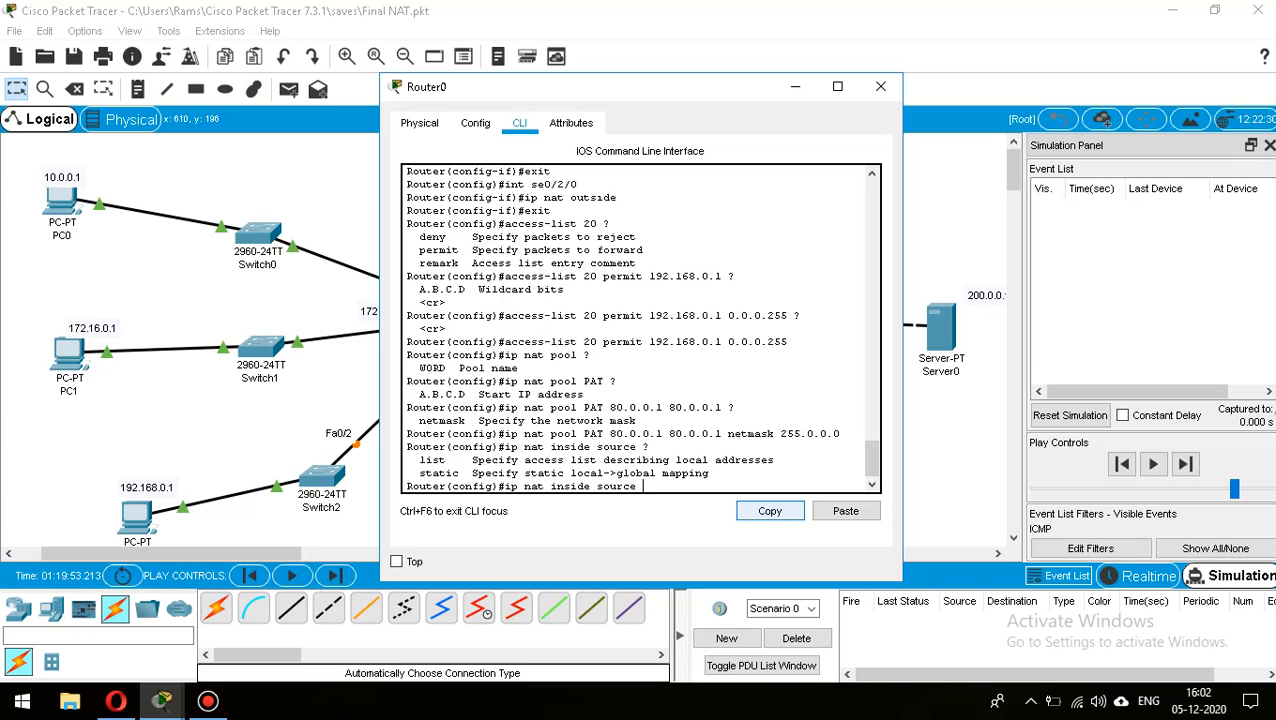
{"action": "type", "text": "list 20 pool PAT ?"}
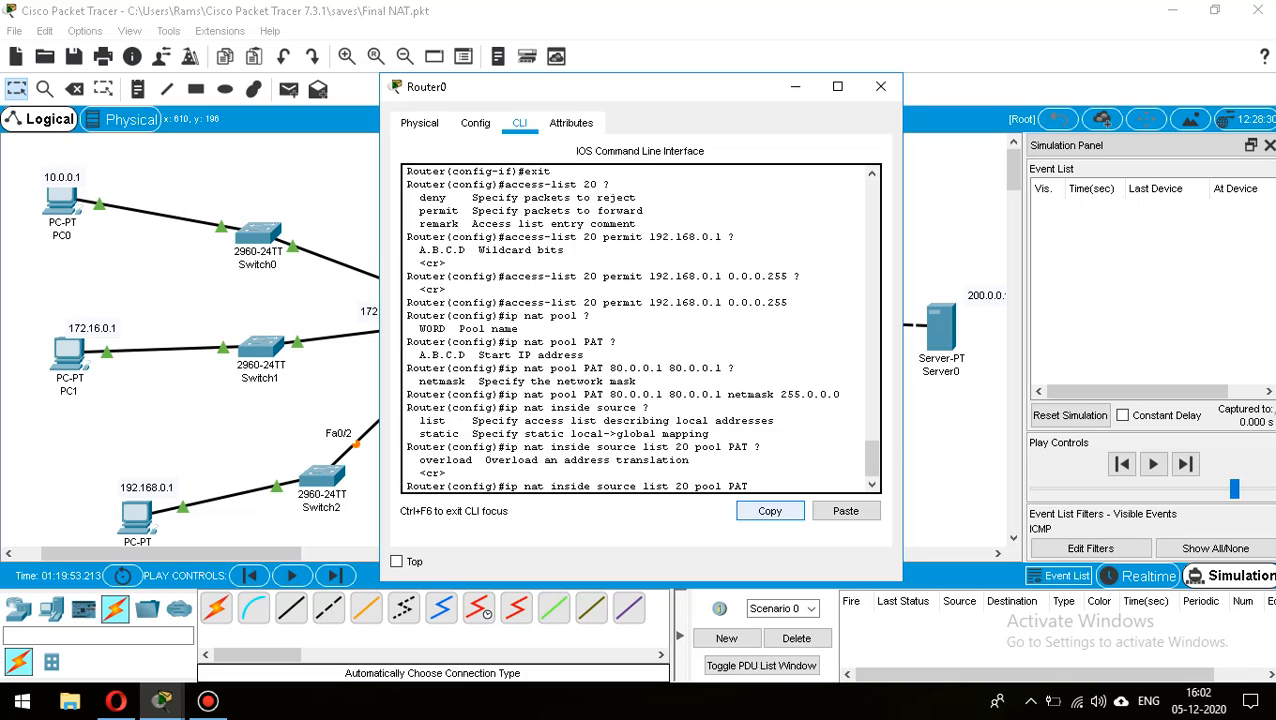
{"action": "type", "text": "overload"}
{"action": "key", "text": "Return"}
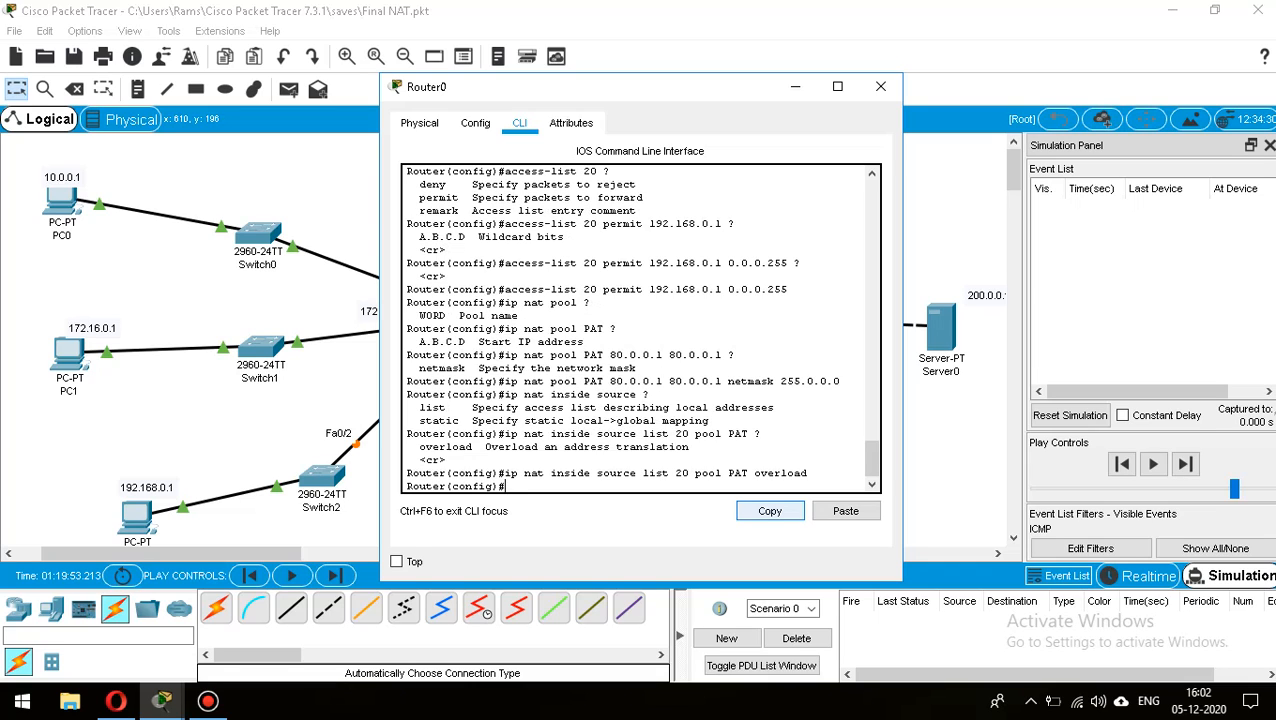
{"action": "type", "text": "exit"}
{"action": "key", "text": "Return"}
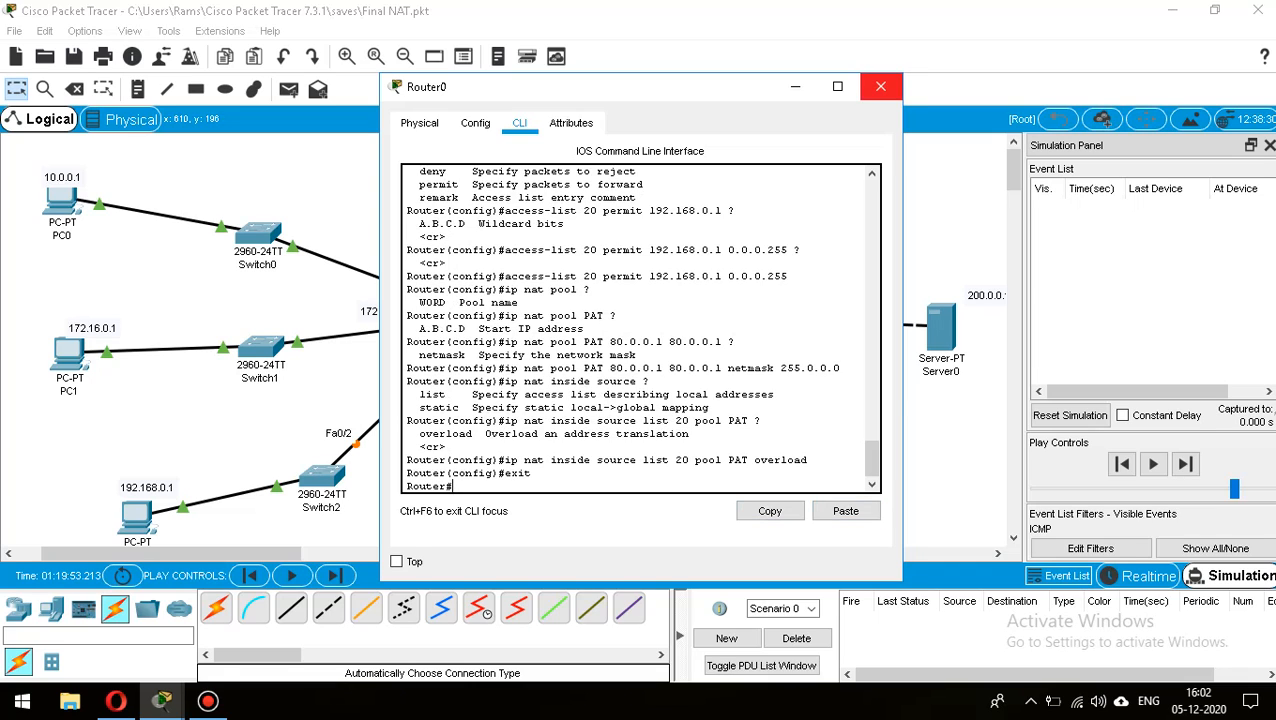
{"action": "left_click", "coordinate": [880, 86]}
In Router3's global configuration mode, add a static route to 80.0.0.0 with mask 255.0.0.0 via 50.0.0.1.
{"action": "left_click", "coordinate": [696, 317]}
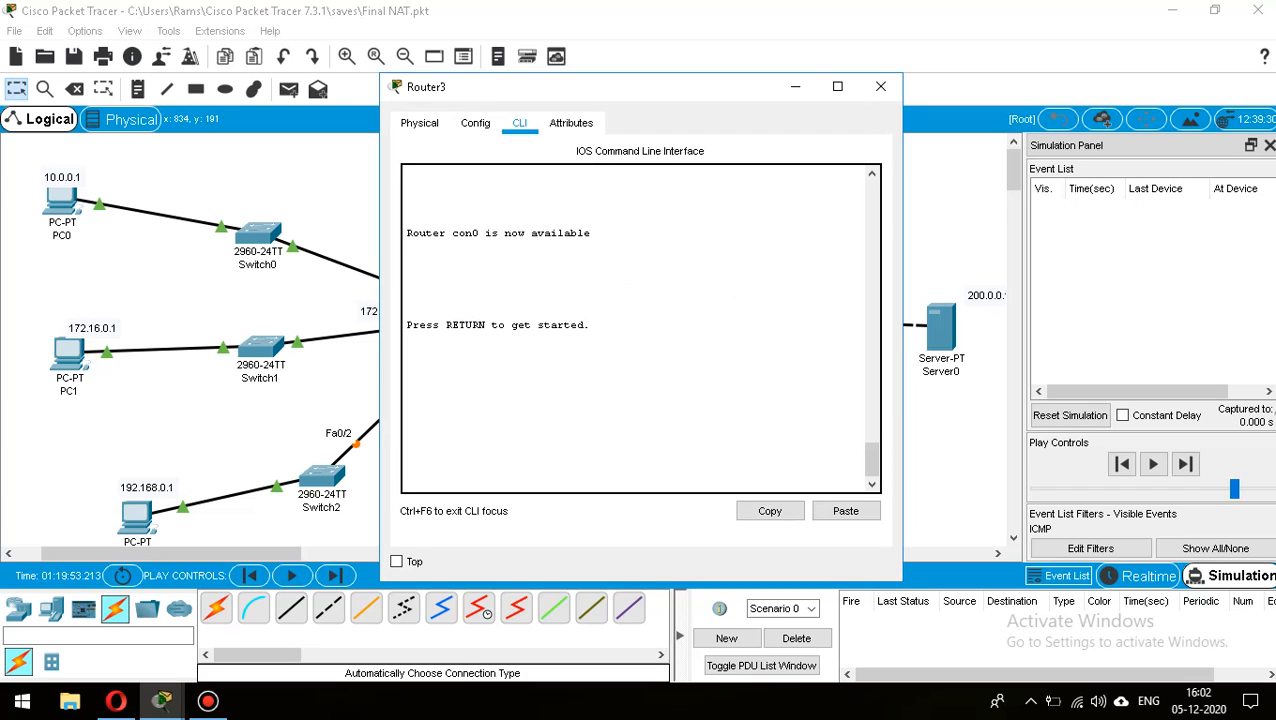
{"action": "key", "text": "Return"}
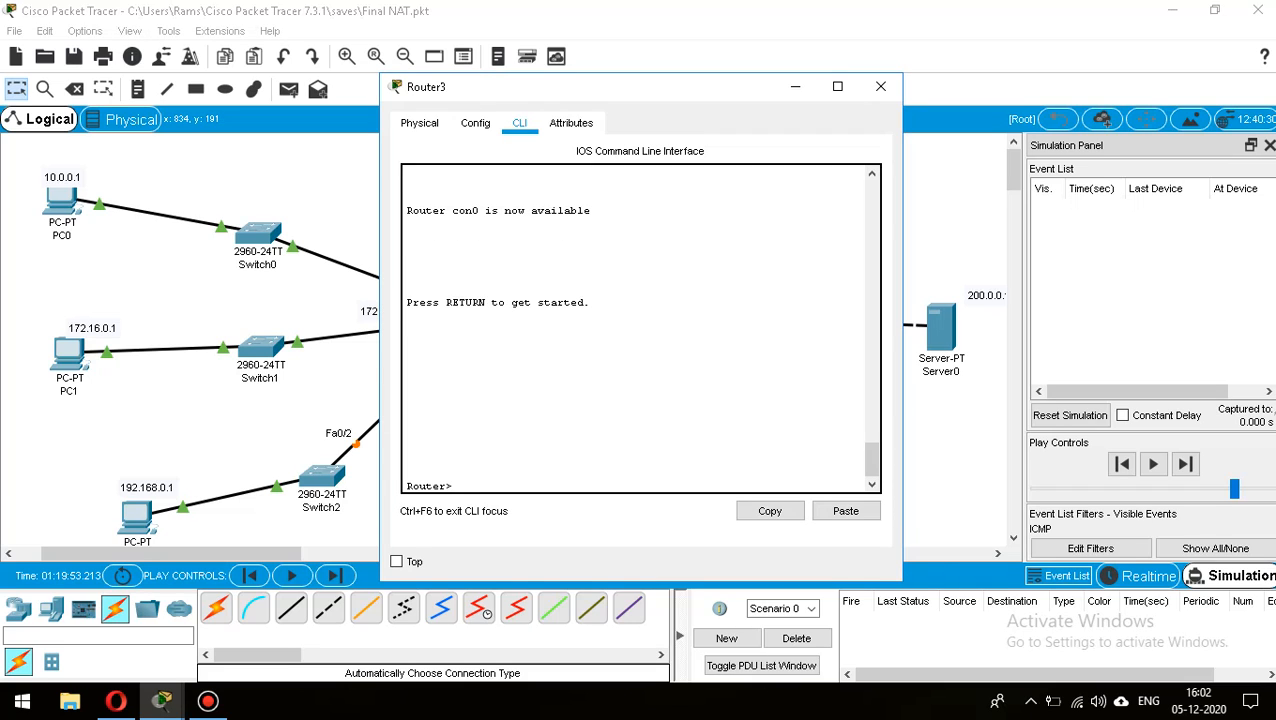
{"action": "type", "text": "en"}
{"action": "key", "text": "Return"}
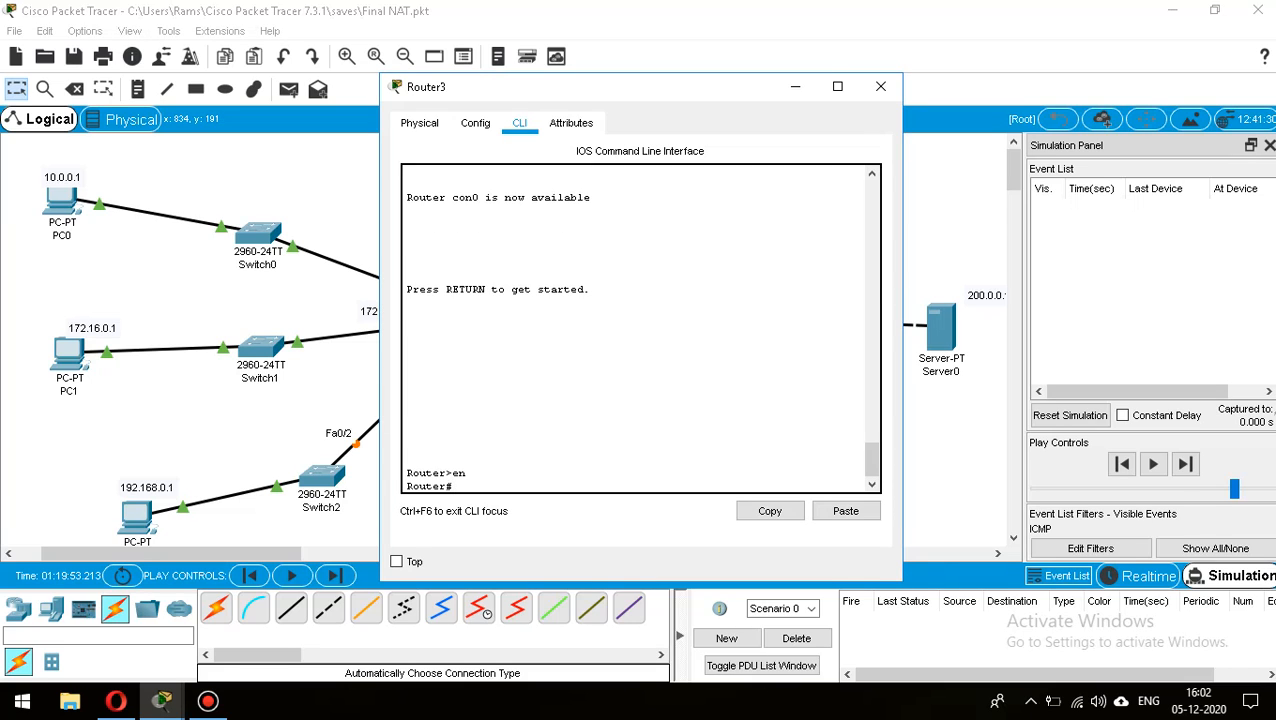
{"action": "type", "text": "confi"}
{"action": "key", "text": "BackSpace"}
{"action": "type", "text": "t"}
{"action": "key", "text": "Return"}
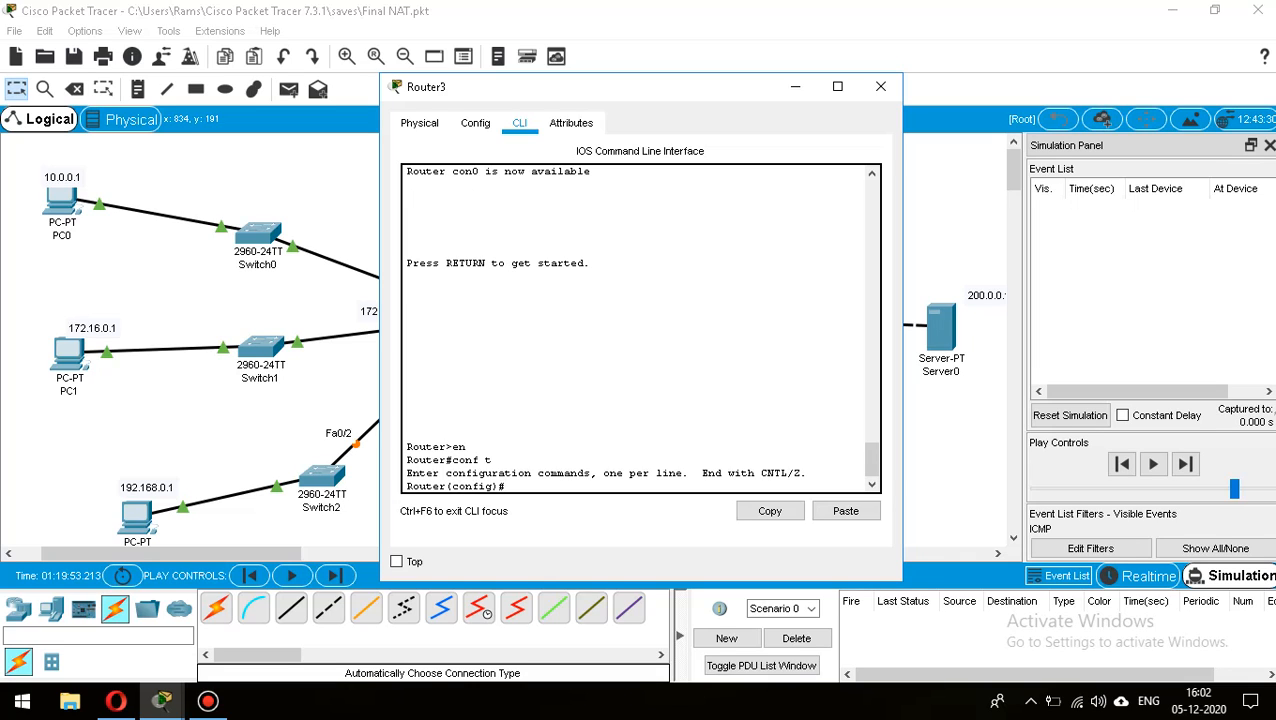
{"action": "type", "text": "ip route"}
{"action": "type", "text": "80.0.0.0 255.0.0.0"}
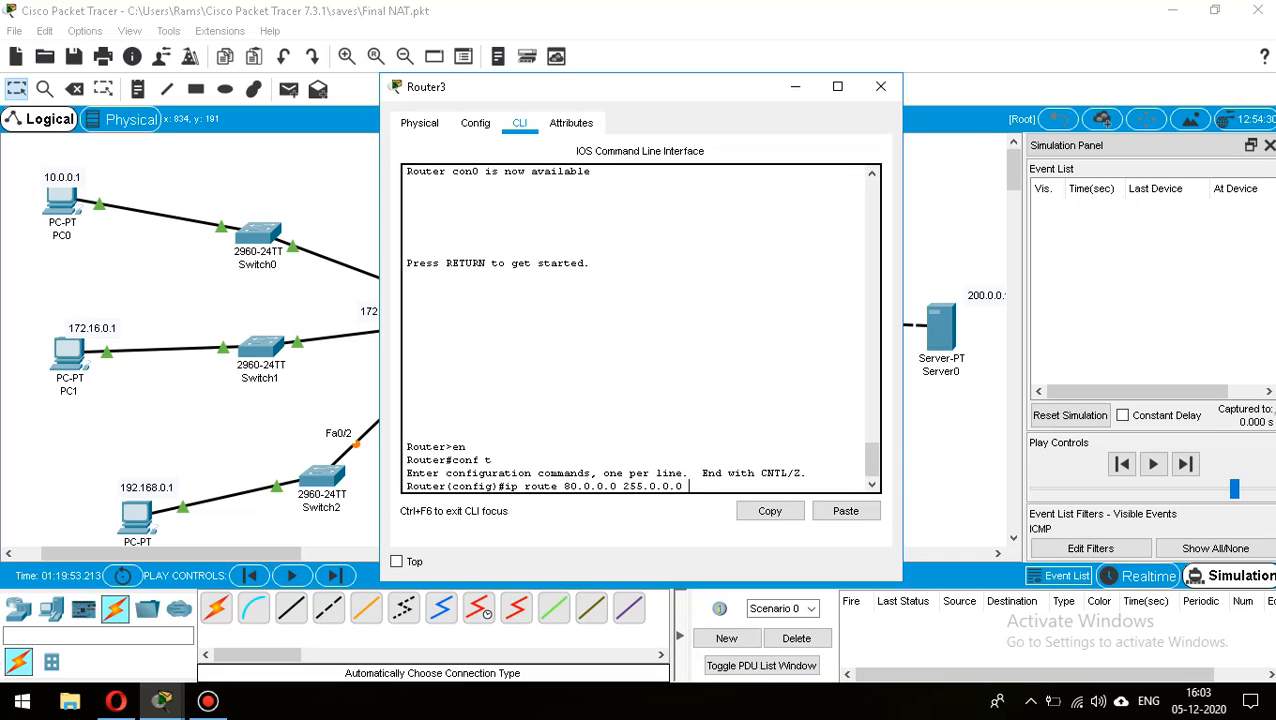
{"action": "type", "text": "50.0.0.1"}
{"action": "key", "text": "Return"}
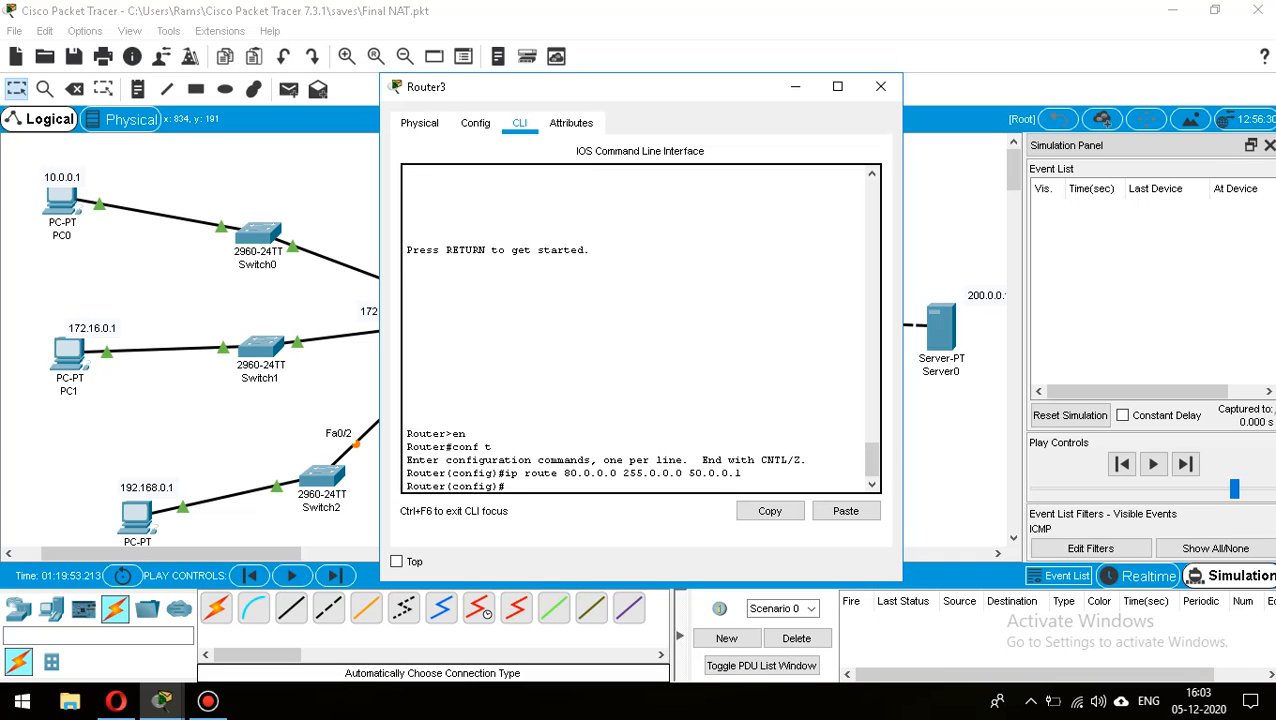
Leave Router3's configuration mode, save its configuration with wr, and close its window.
{"action": "type", "text": "exit"}
{"action": "key", "text": "Return"}
{"action": "type", "text": "wr"}
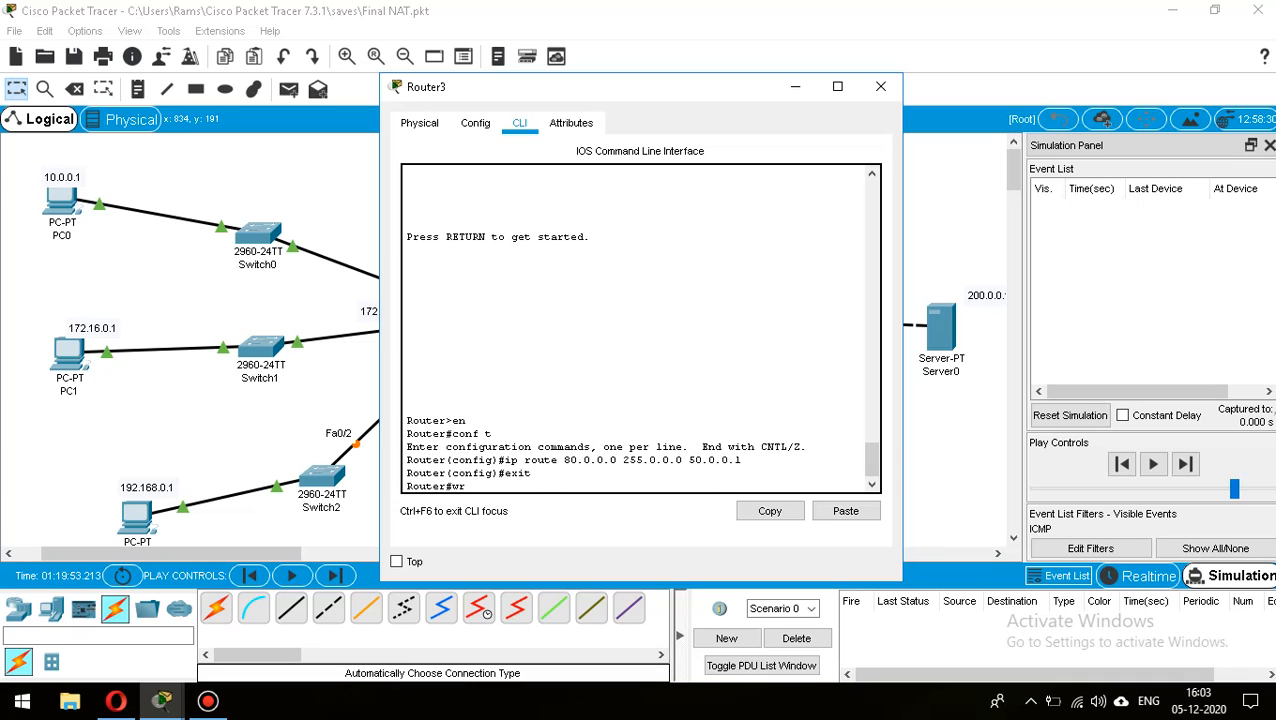
{"action": "key", "text": "Return"}
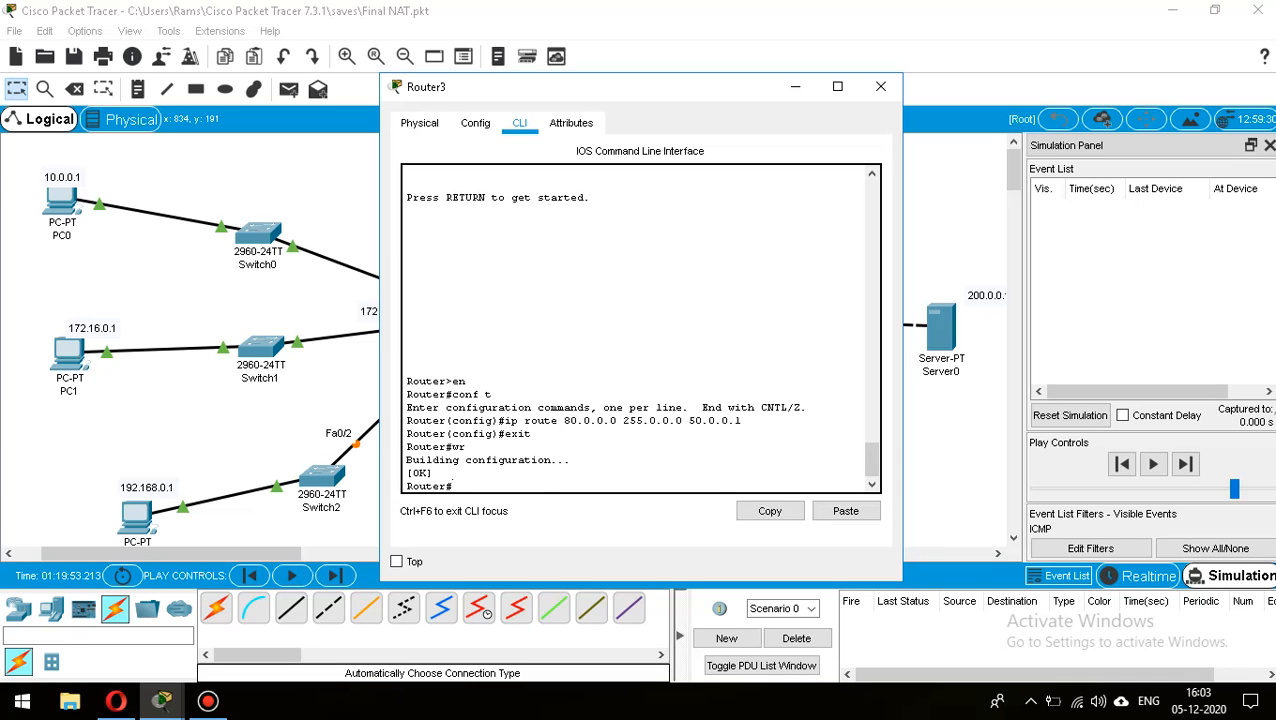
{"action": "left_click", "coordinate": [880, 86]}
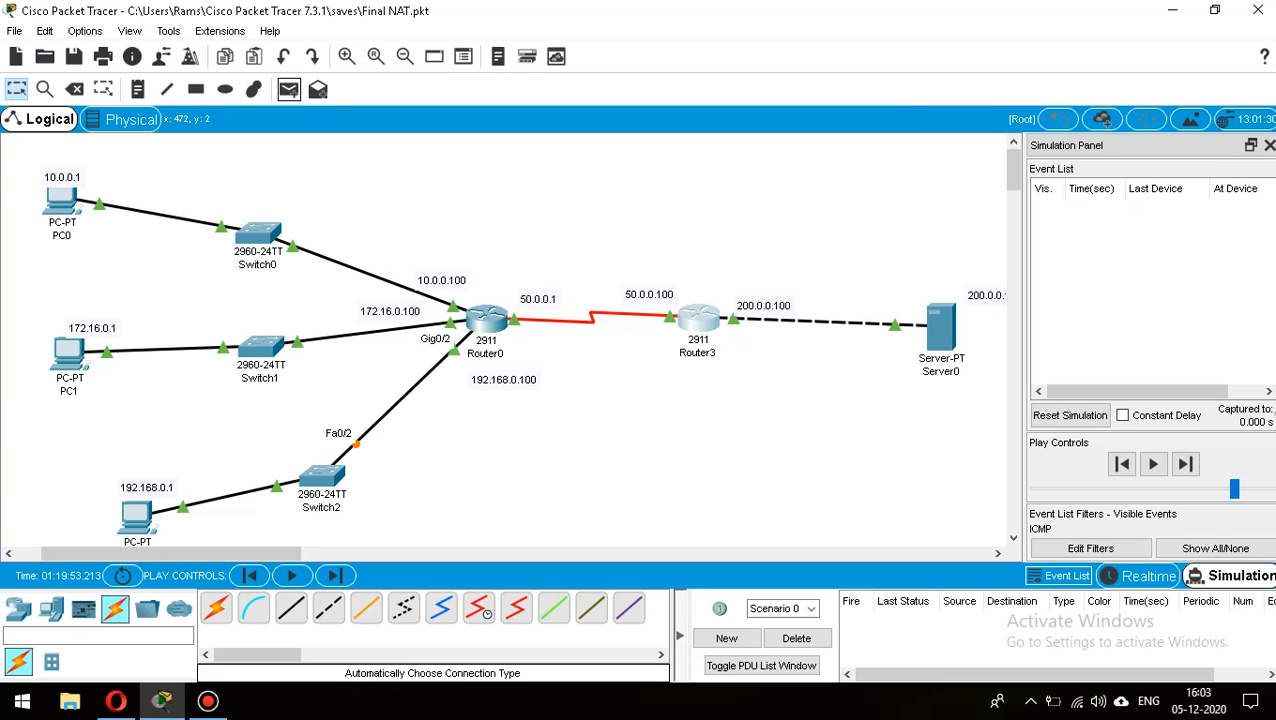
Try a simple PDU from PC2 to Server0 in the simulation and delete the scenario.
{"action": "left_click", "coordinate": [289, 89]}
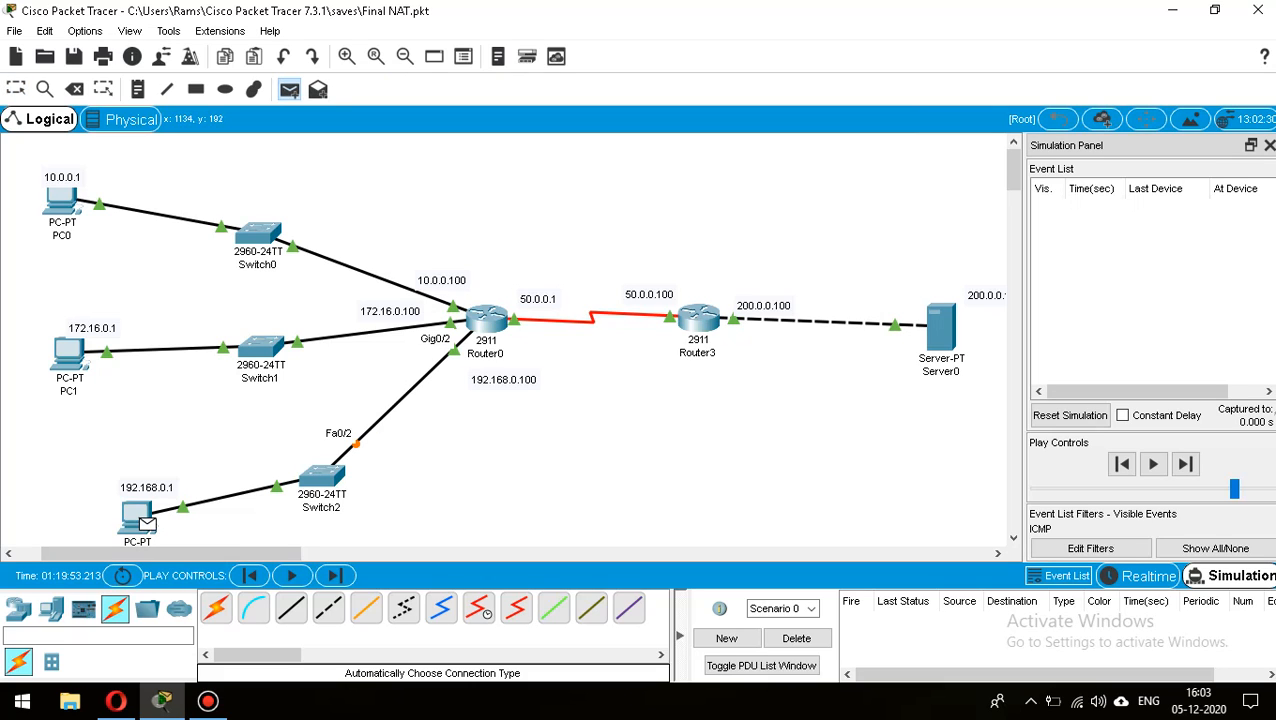
{"action": "left_click", "coordinate": [140, 518]}
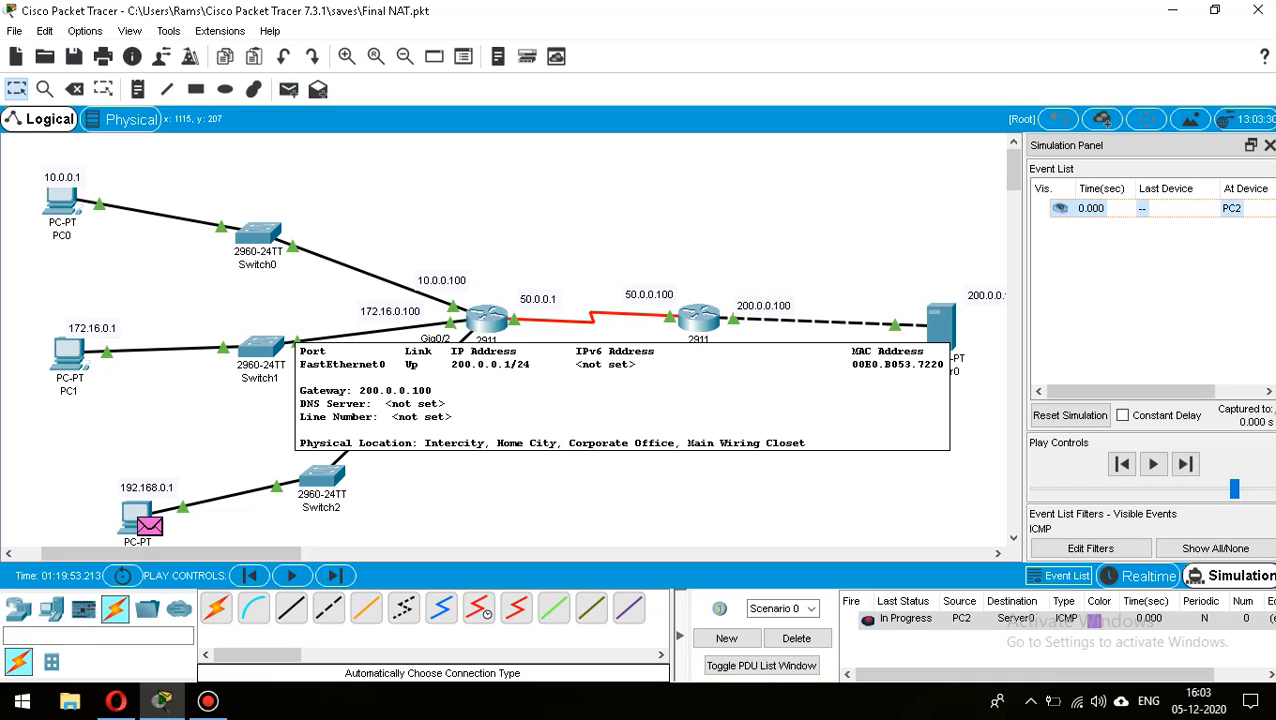
{"action": "left_click", "coordinate": [1152, 464]}
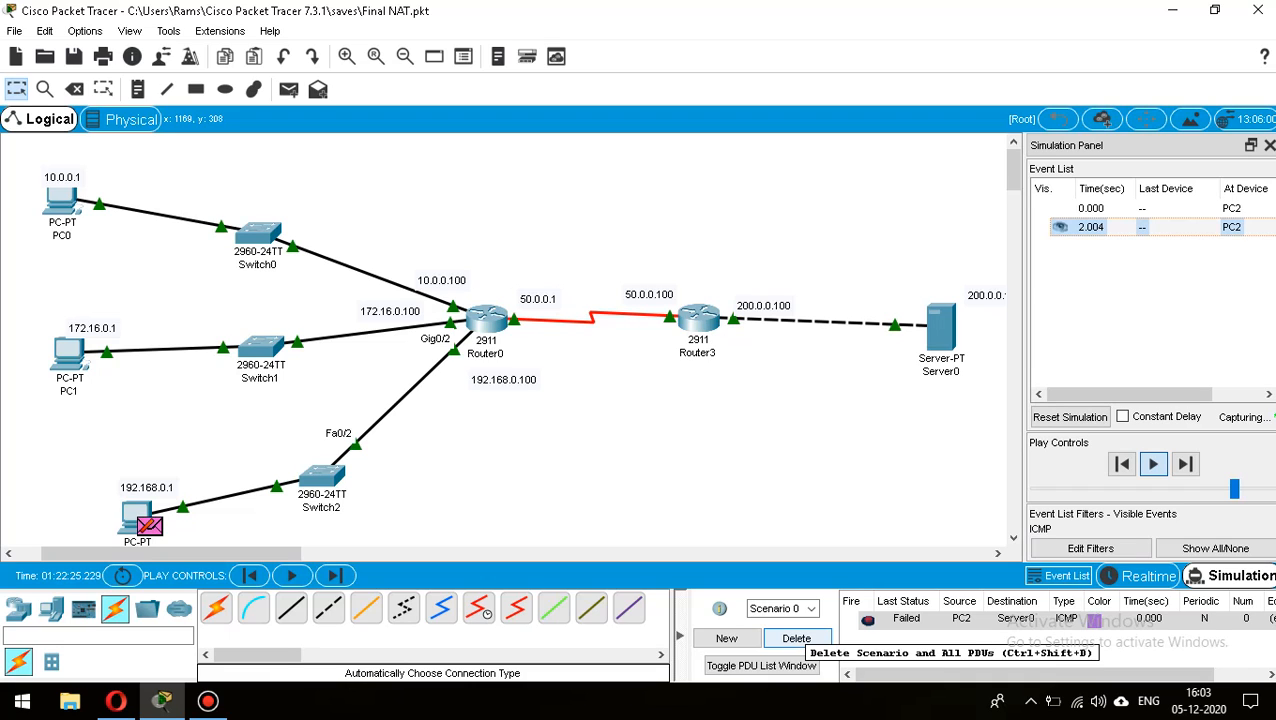
{"action": "left_click", "coordinate": [797, 638]}
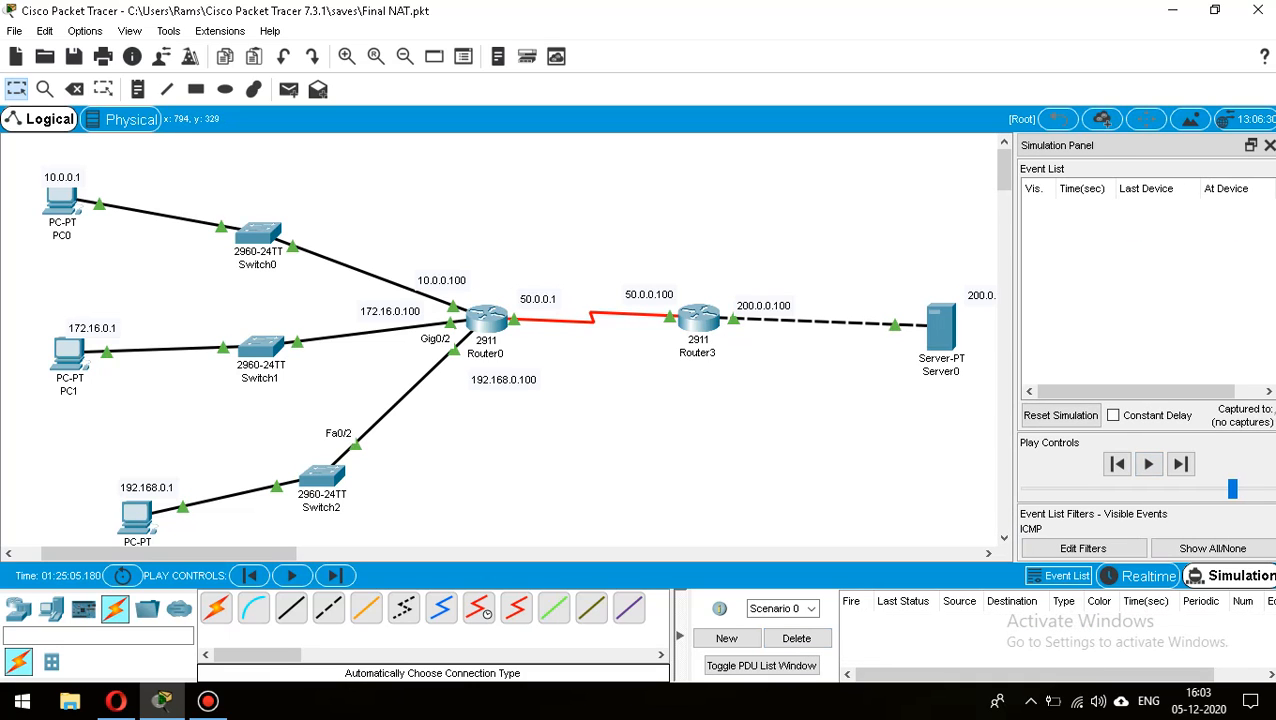
Send a new simple PDU from PC2 to Server0 and play the simulation through its captured events.
{"action": "left_click", "coordinate": [288, 89]}
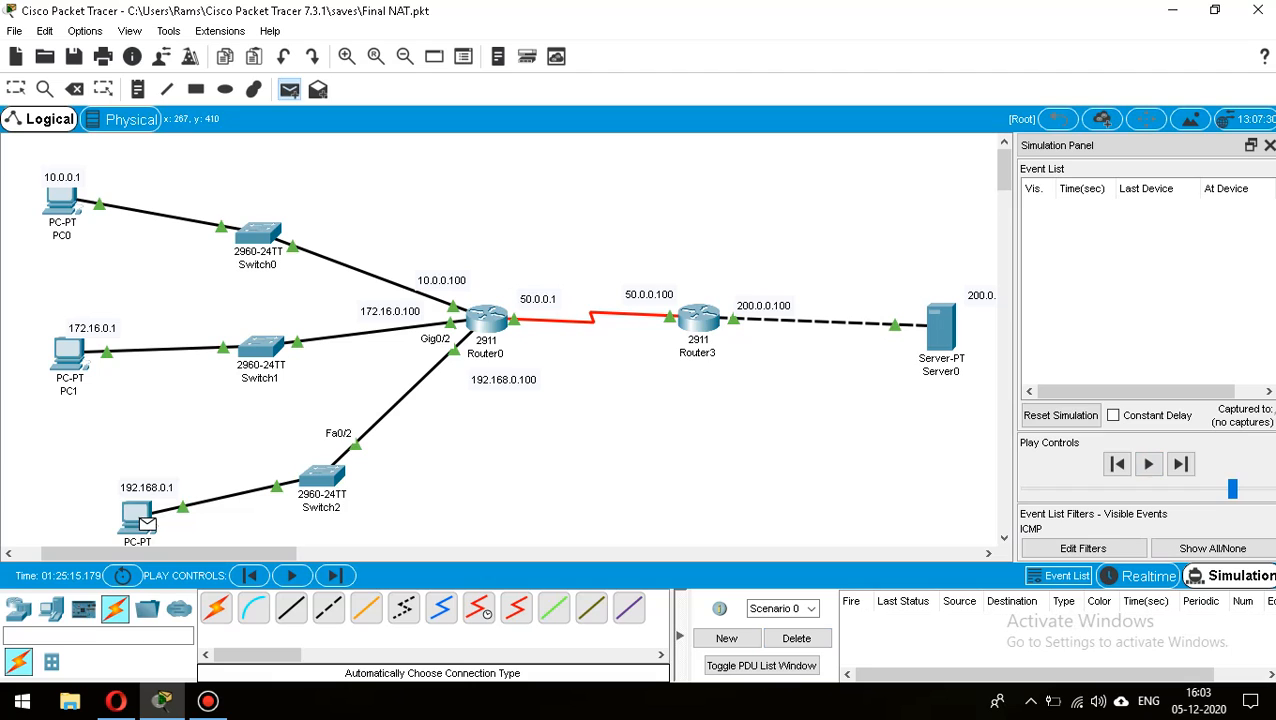
{"action": "left_click", "coordinate": [147, 523]}
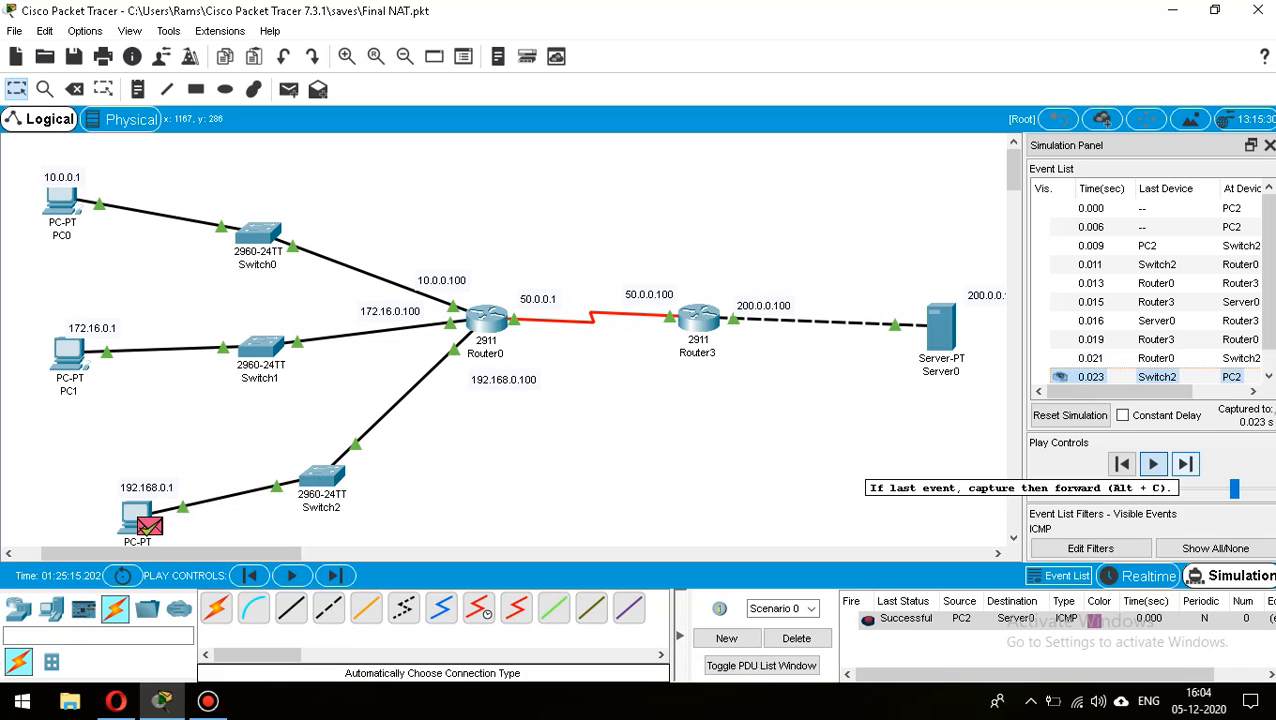
{"action": "left_click", "coordinate": [1185, 463]}
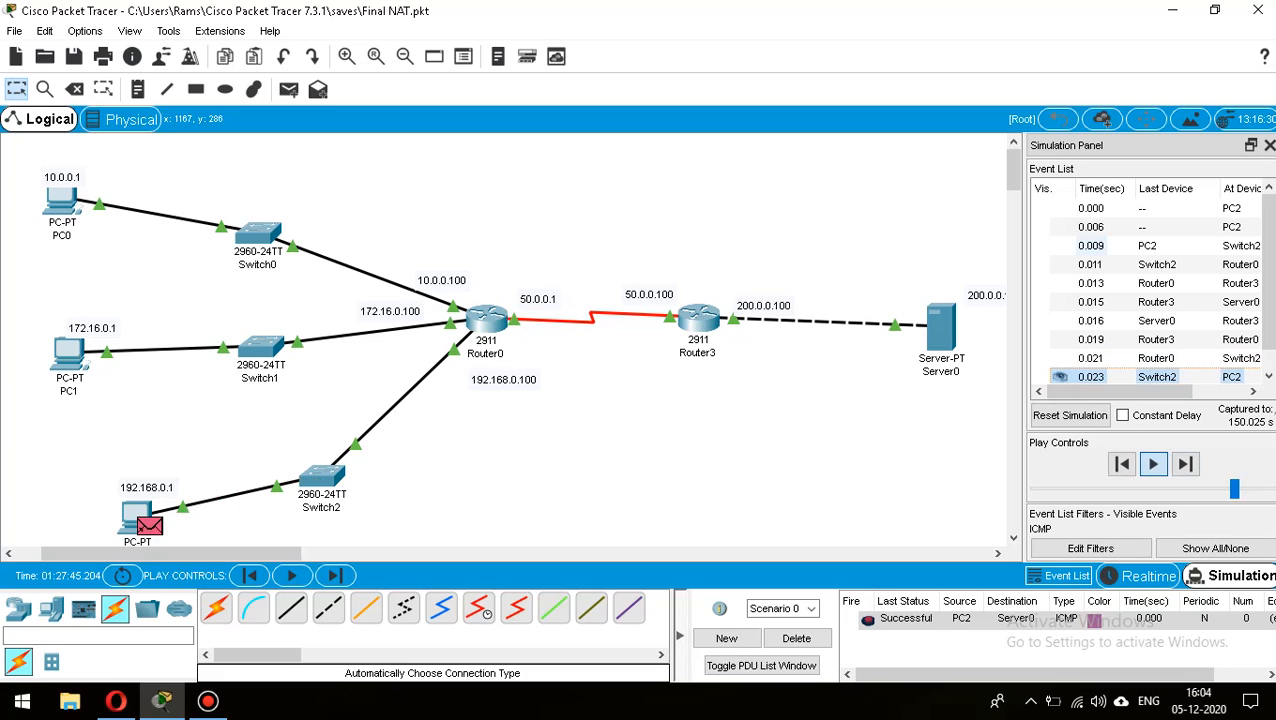
Open Router0's command line and clear the simulation's full event list.
{"action": "left_click", "coordinate": [486, 318]}
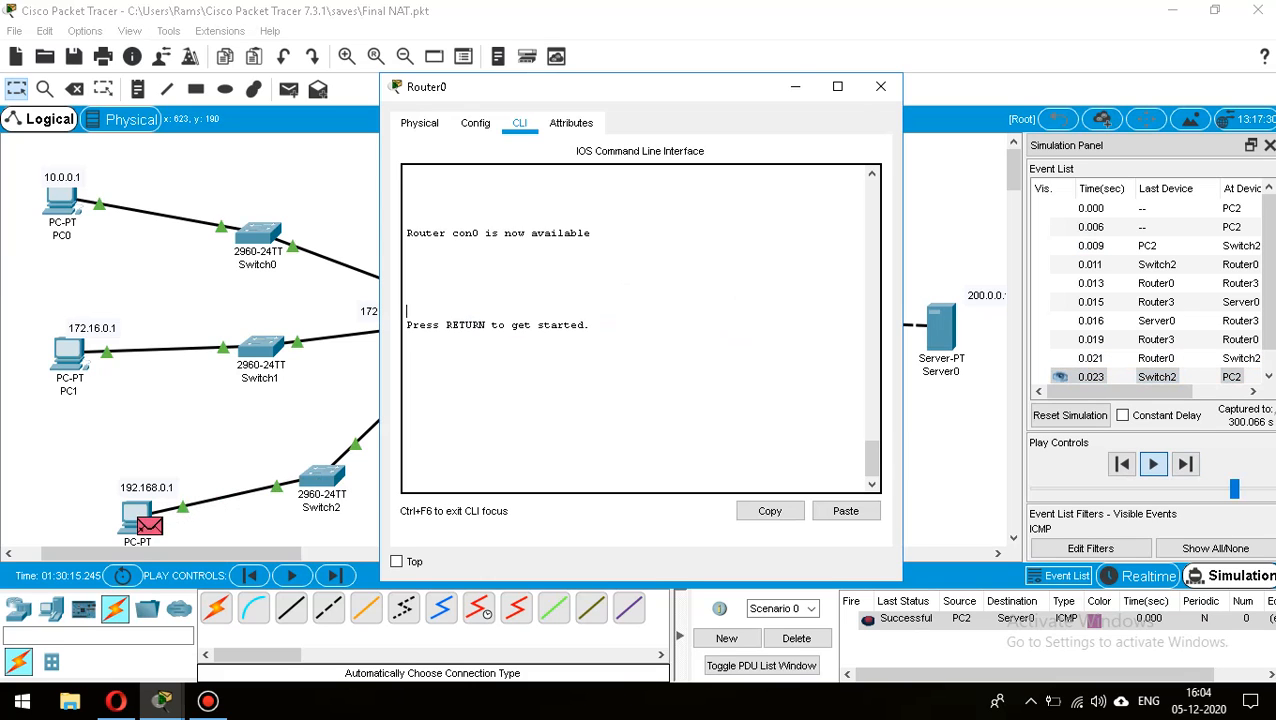
{"action": "scroll", "coordinate": [640, 328], "scroll_direction": "up", "scroll_amount": 5}
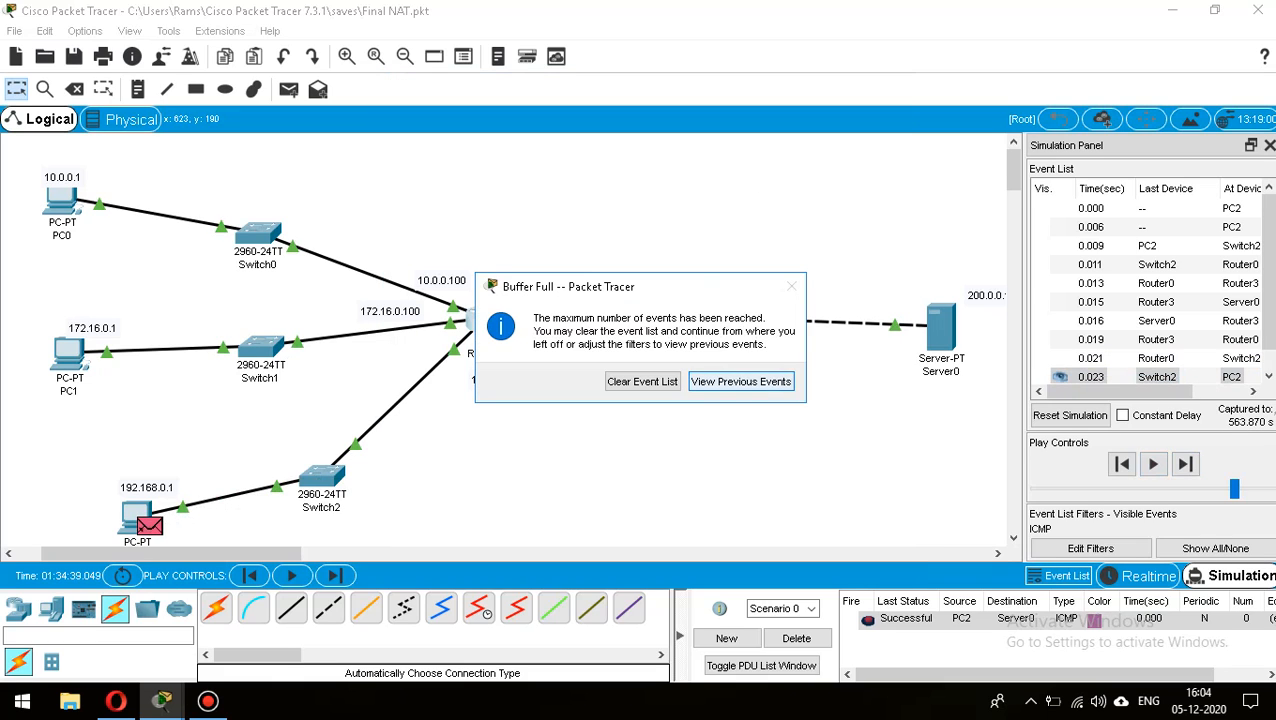
{"action": "left_click", "coordinate": [640, 381]}
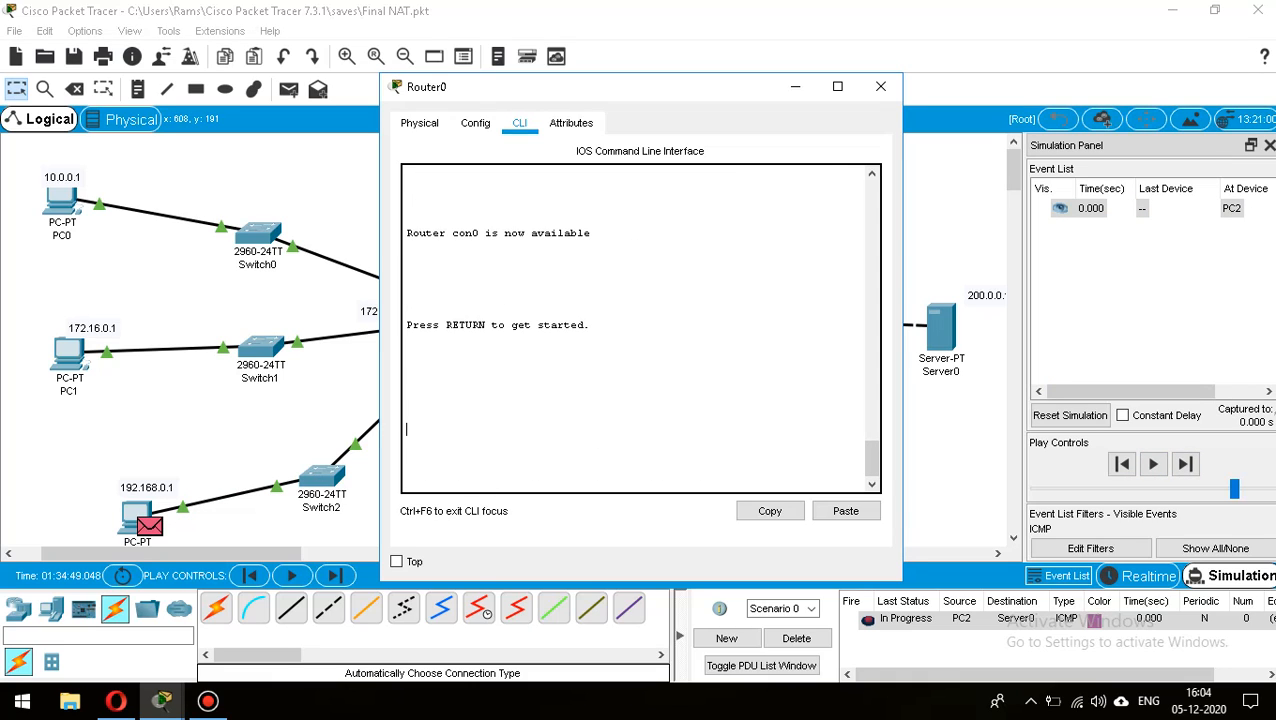
Enter privileged mode on Router0 and display the NAT table with show ip nat translation.
{"action": "key", "text": "Return"}
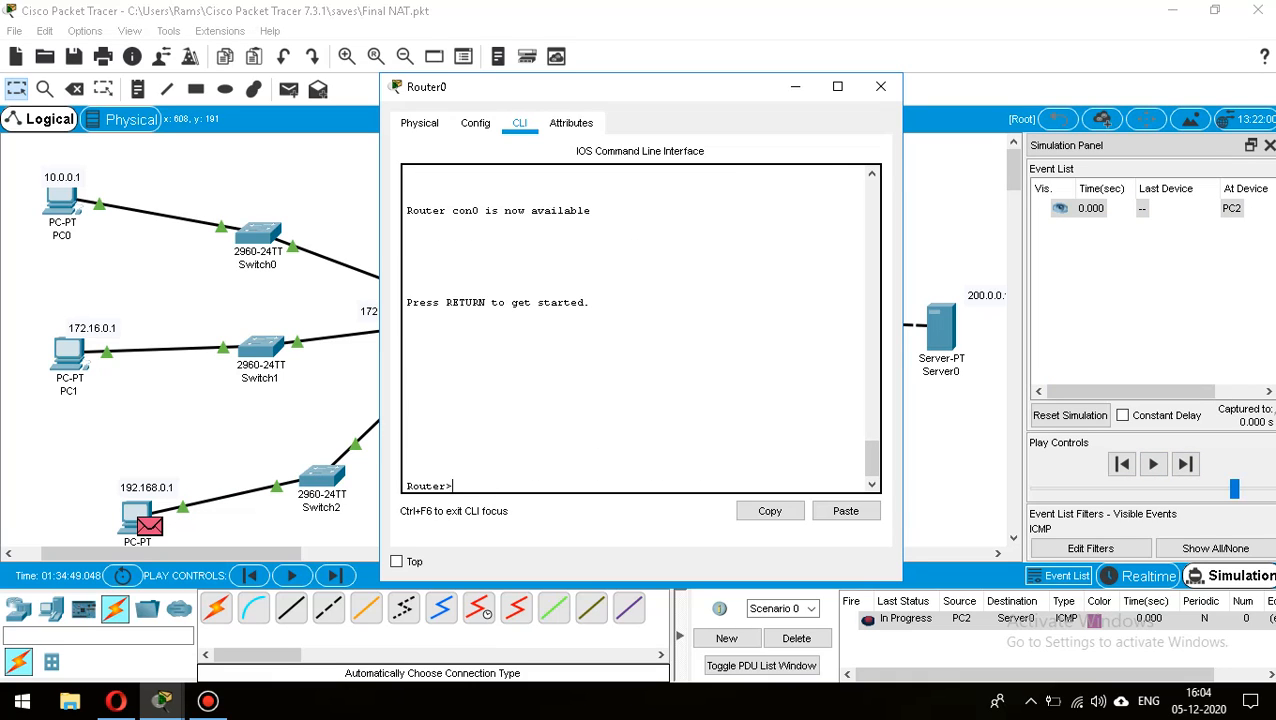
{"action": "type", "text": "en"}
{"action": "key", "text": "Return"}
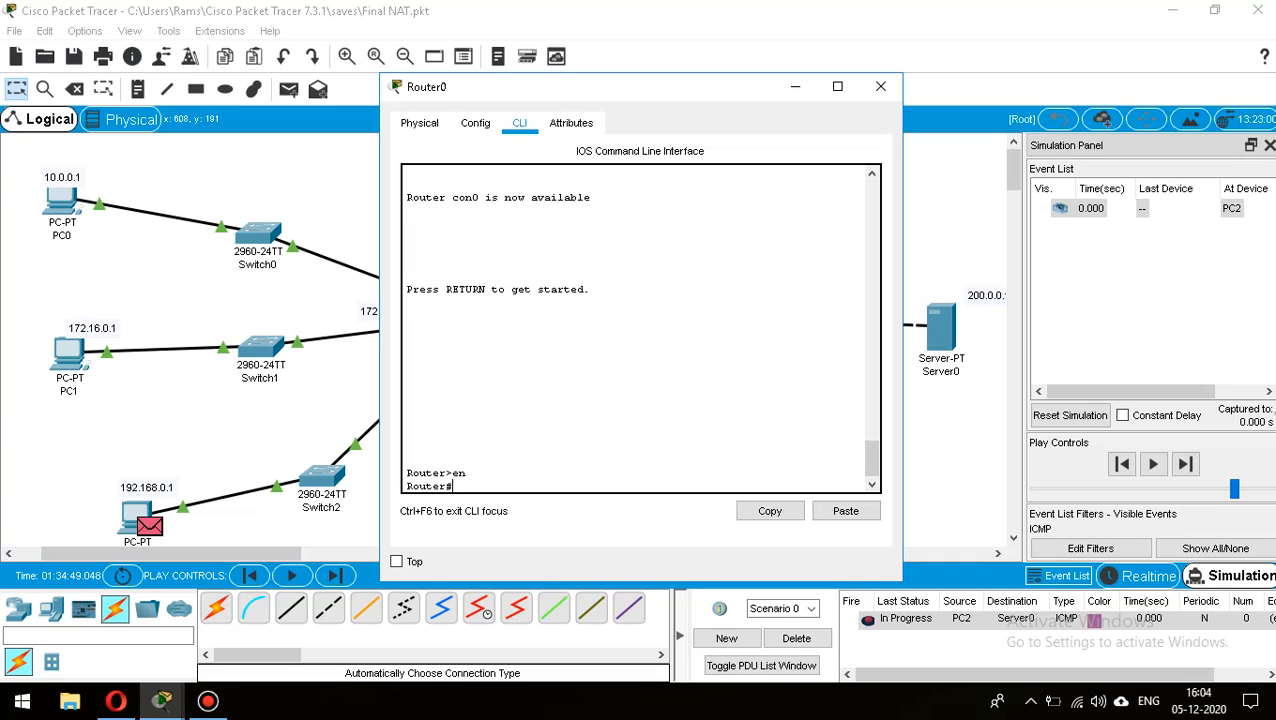
{"action": "type", "text": "debu"}
{"action": "key", "text": "BackSpace"}
{"action": "key", "text": "BackSpace"}
{"action": "key", "text": "BackSpace"}
{"action": "key", "text": "BackSpace"}
{"action": "type", "text": "sho"}
{"action": "type", "text": "ip nat translation"}
{"action": "key", "text": "Return"}
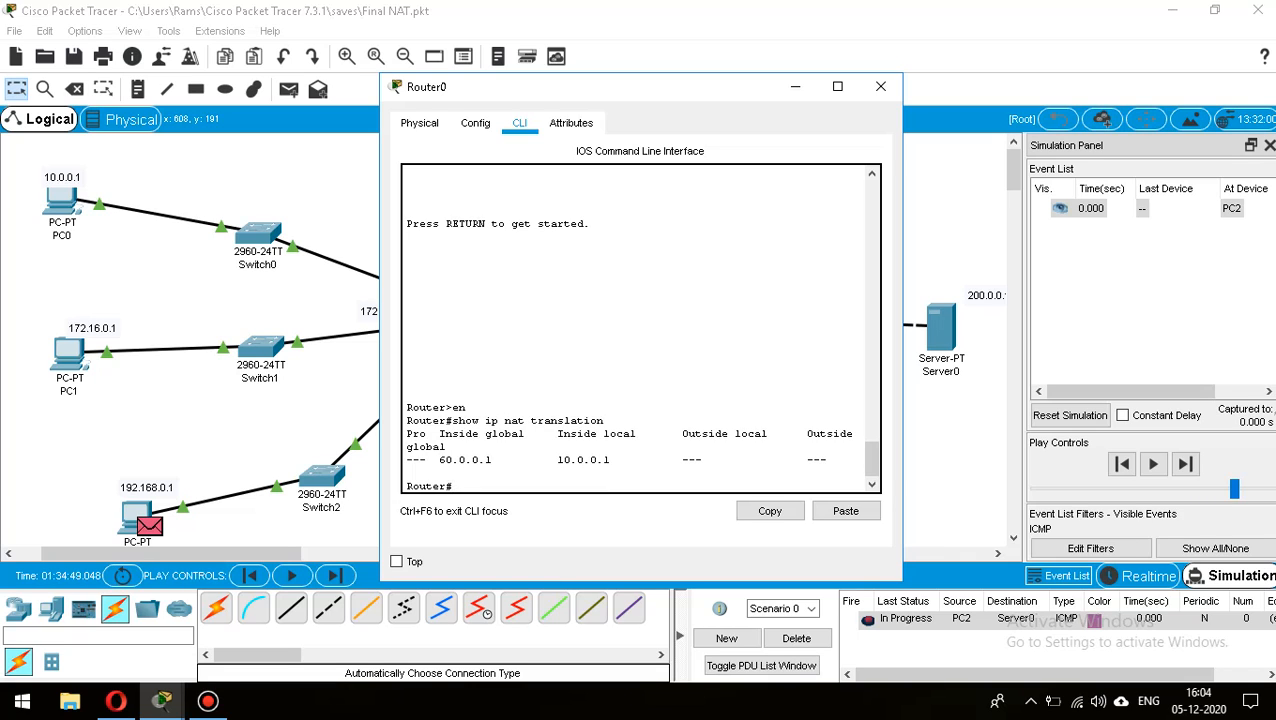
Enable NAT debugging on Router0 with debug ip nat, close its window, and delete the current PDU scenario.
{"action": "type", "text": "debug ip nat"}
{"action": "key", "text": "Return"}
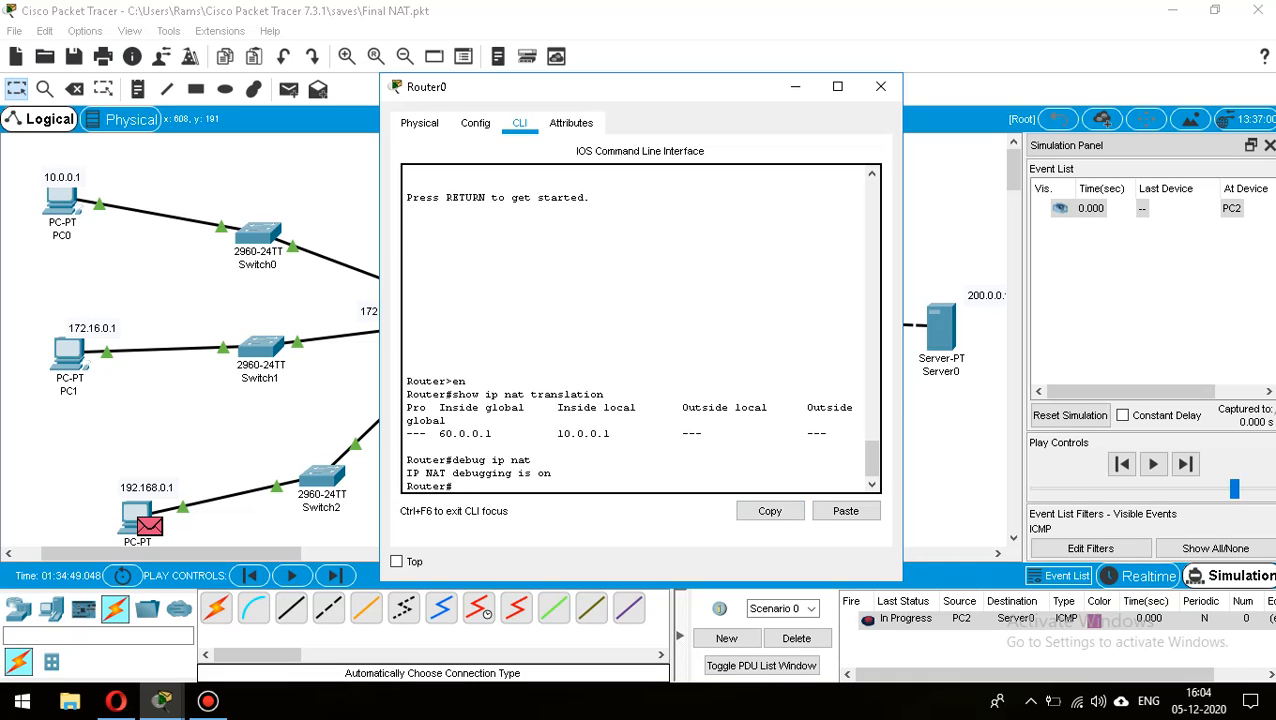
{"action": "left_click", "coordinate": [880, 86]}
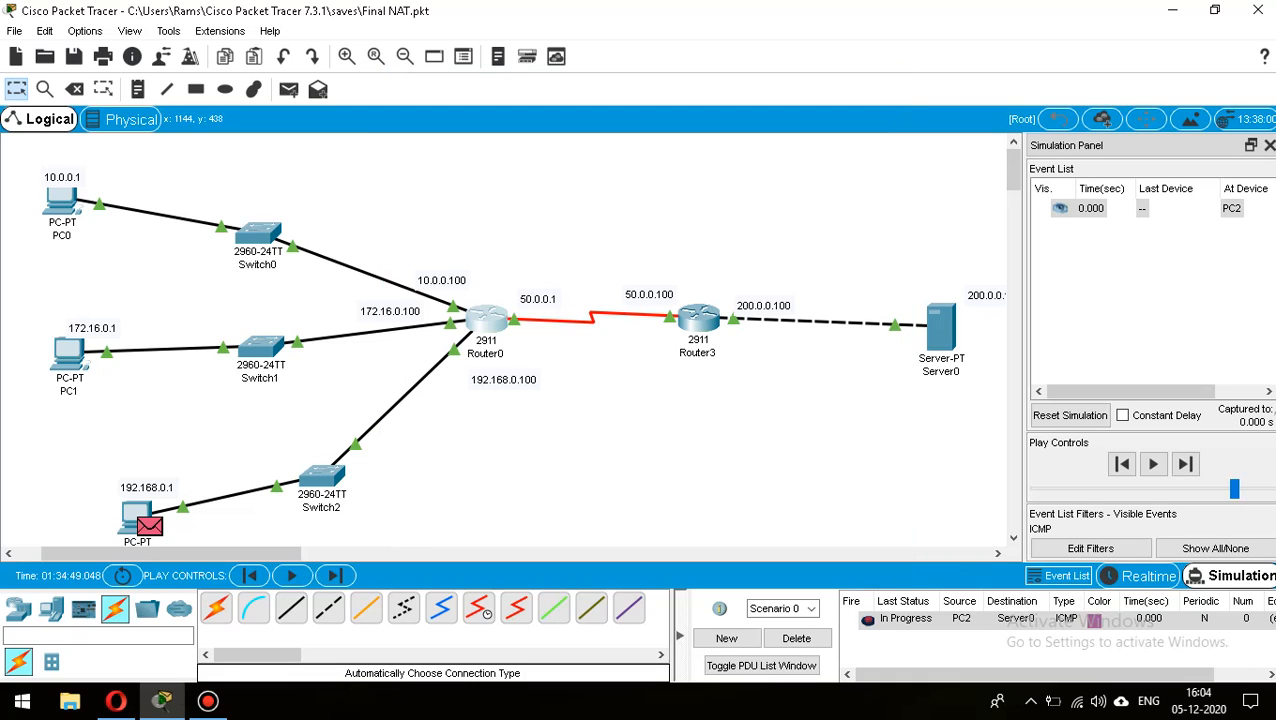
{"action": "left_click", "coordinate": [796, 638]}
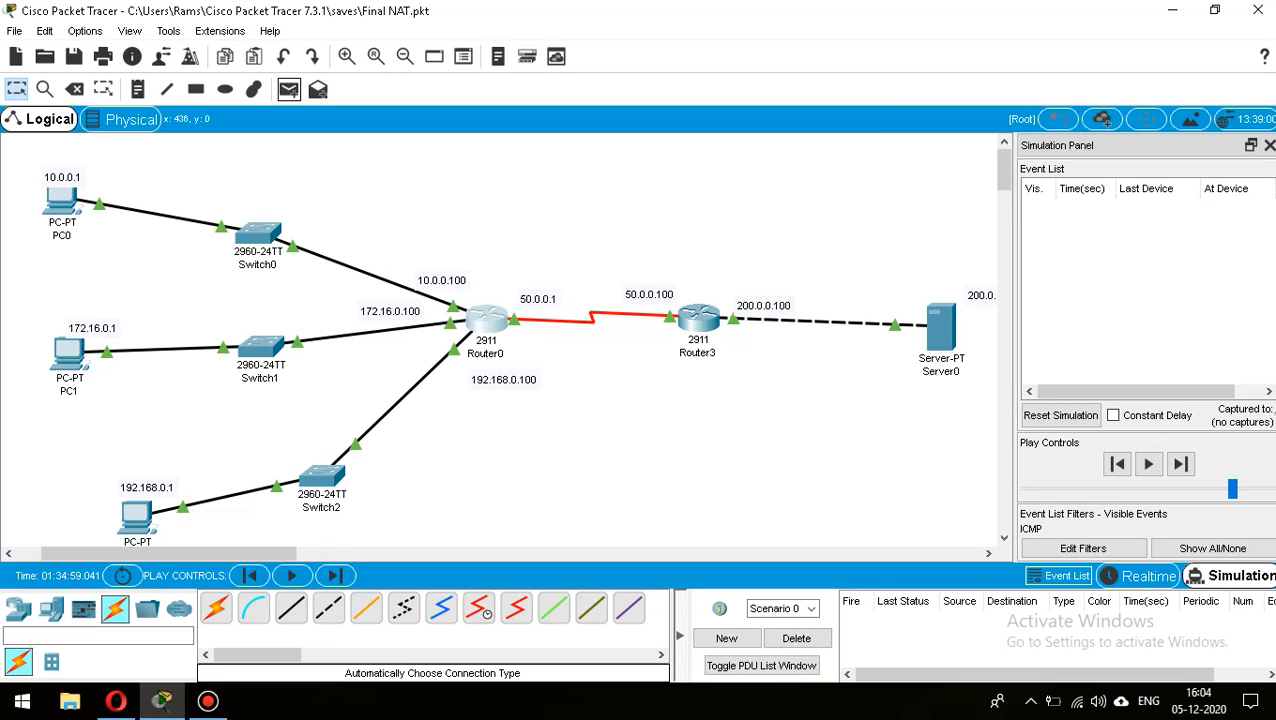
Send a simple PDU from PC2 to Server0, play the simulation, and clear the full event list.
{"action": "left_click", "coordinate": [289, 89]}
{"action": "left_click", "coordinate": [147, 522]}
{"action": "left_click", "coordinate": [940, 325]}
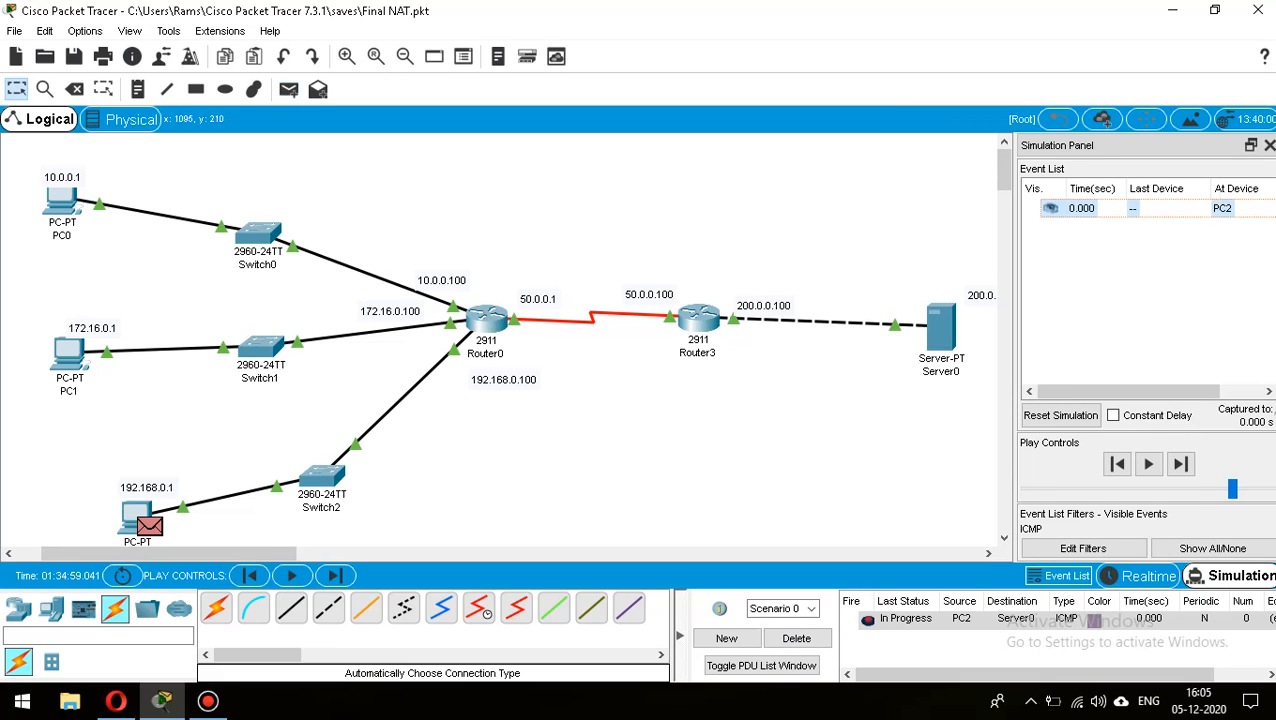
{"action": "left_click", "coordinate": [1153, 463]}
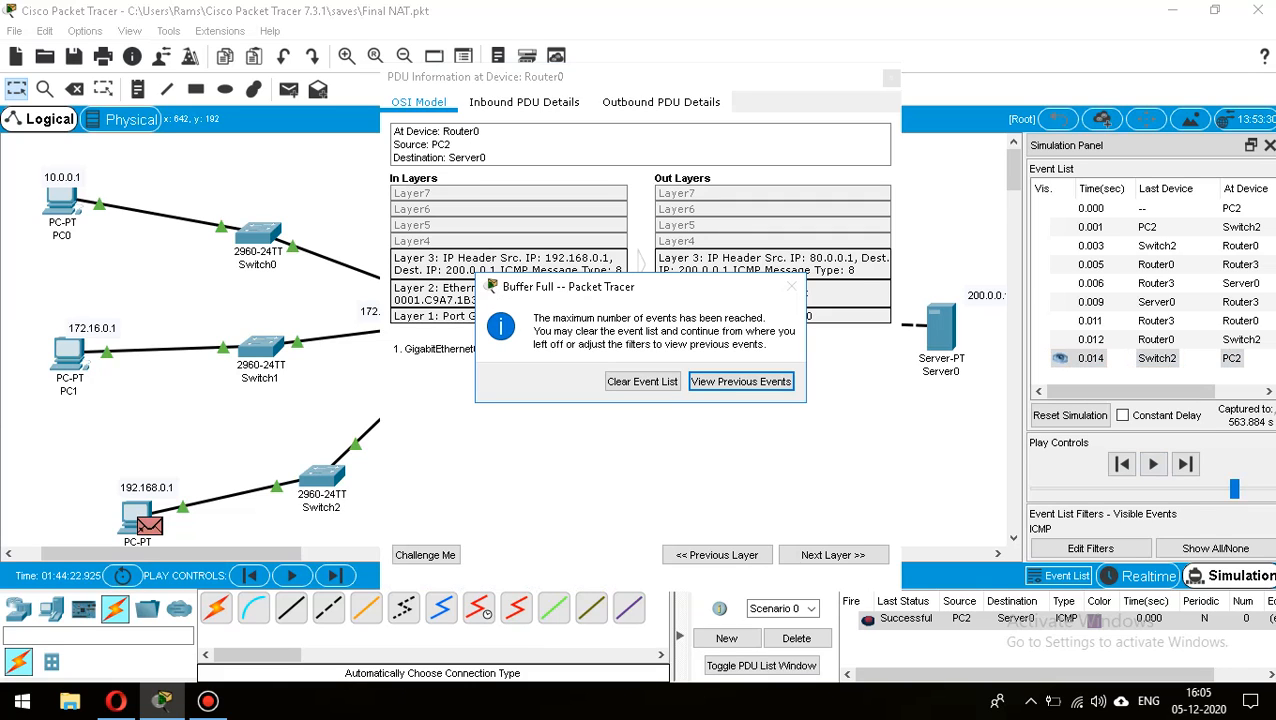
{"action": "left_click", "coordinate": [642, 381]}
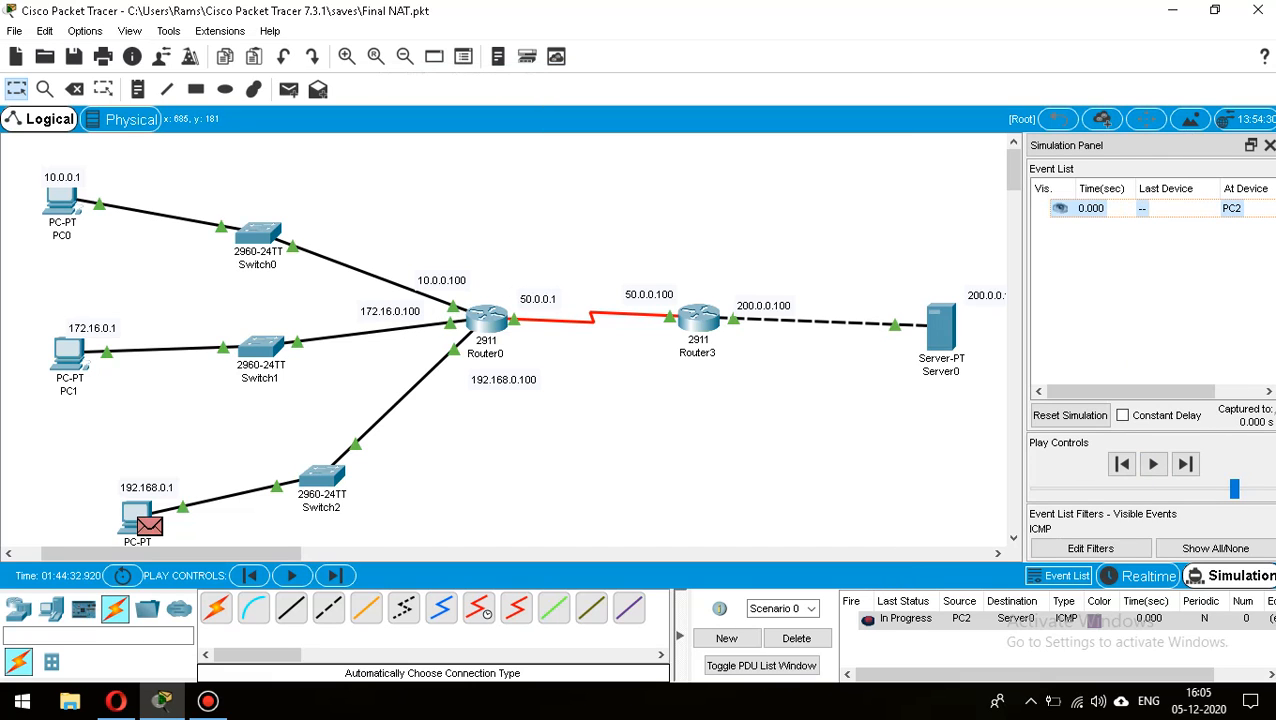
Examine the NAT debug output on Router0's command line, highlighting the source address in the first translation, and close its window.
{"action": "left_click", "coordinate": [486, 318]}
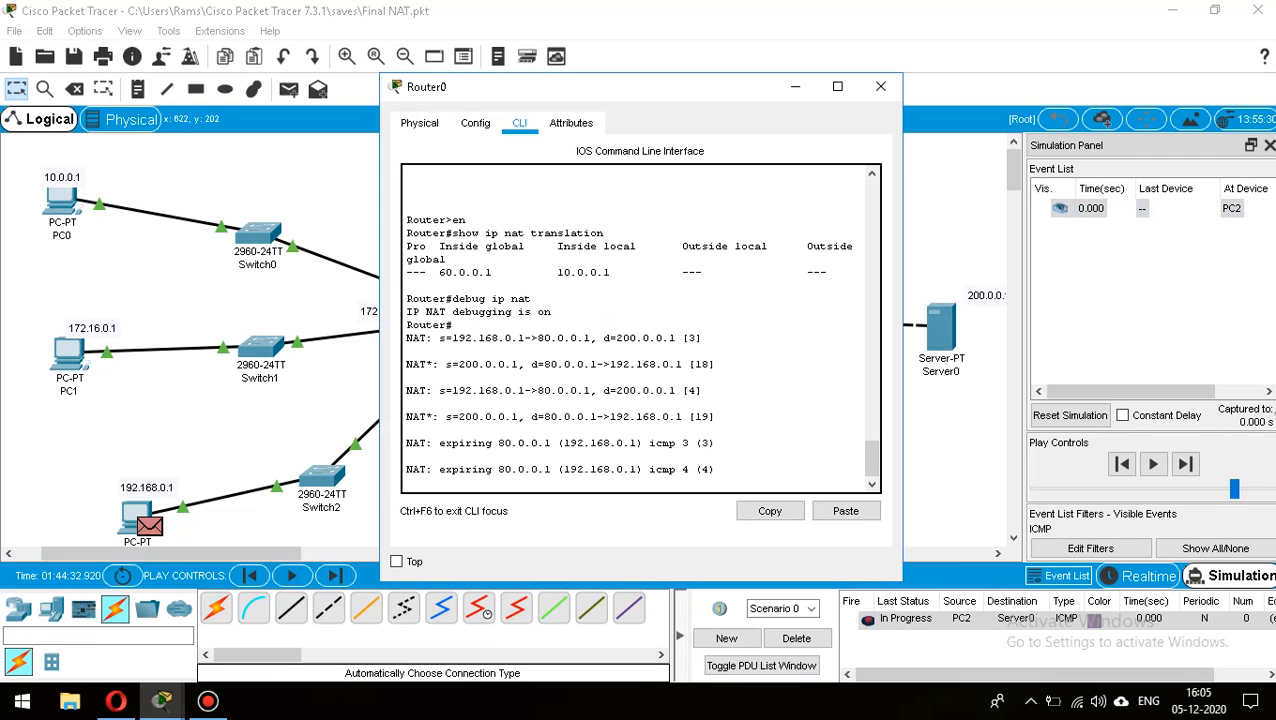
{"action": "left_click_drag", "start_coordinate": [452, 338], "coordinate": [523, 338]}
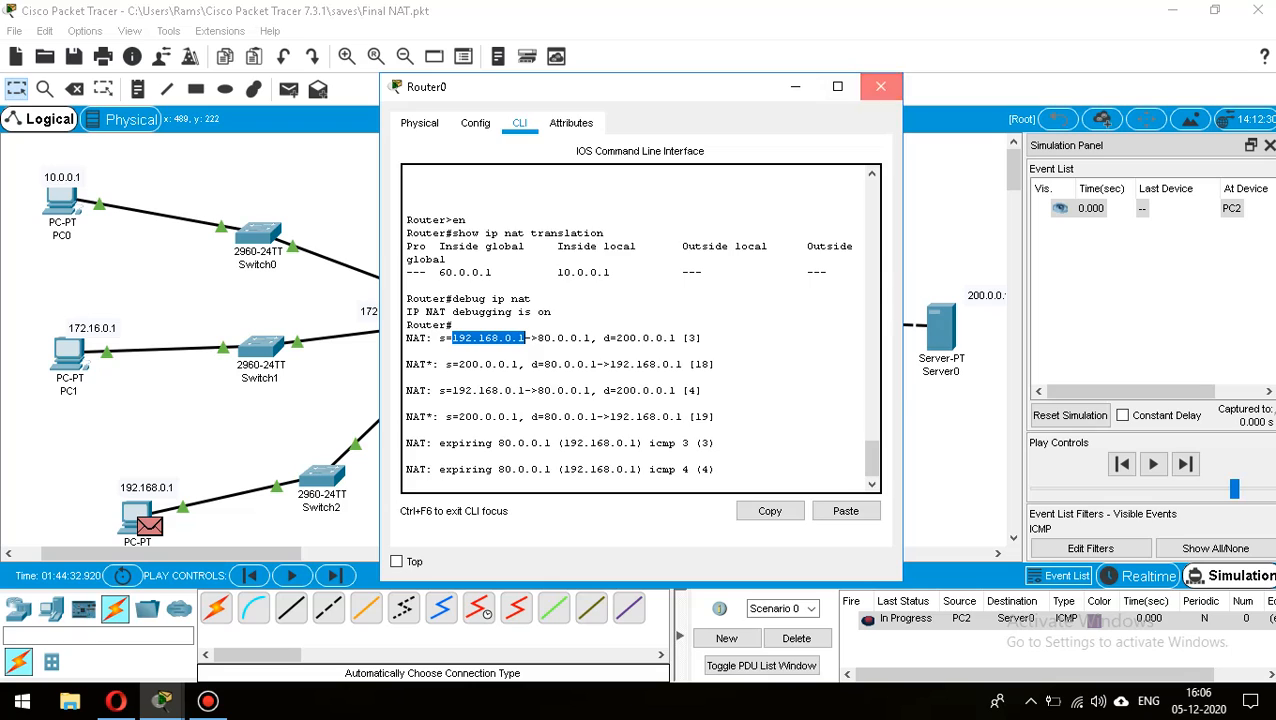
{"action": "left_click", "coordinate": [880, 87]}
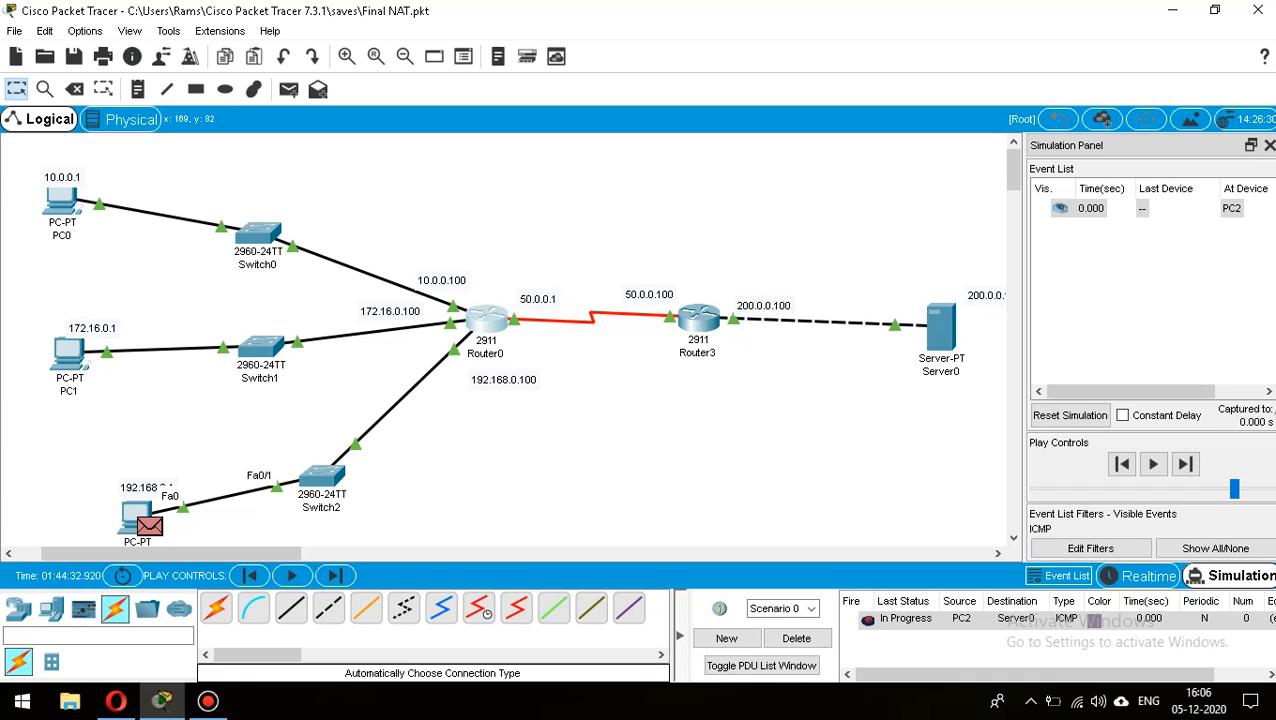
{"action": "mouse_move", "coordinate": [62, 205]}
{"action": "left_click", "coordinate": [208, 701]}
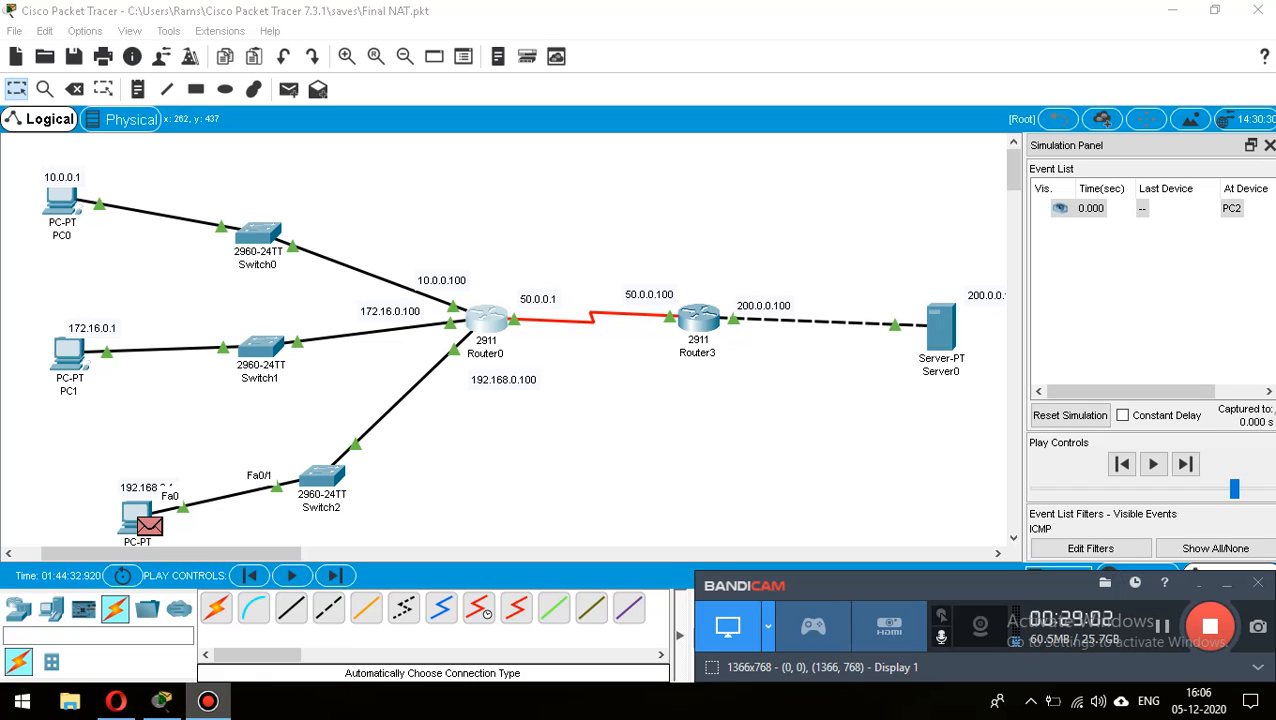